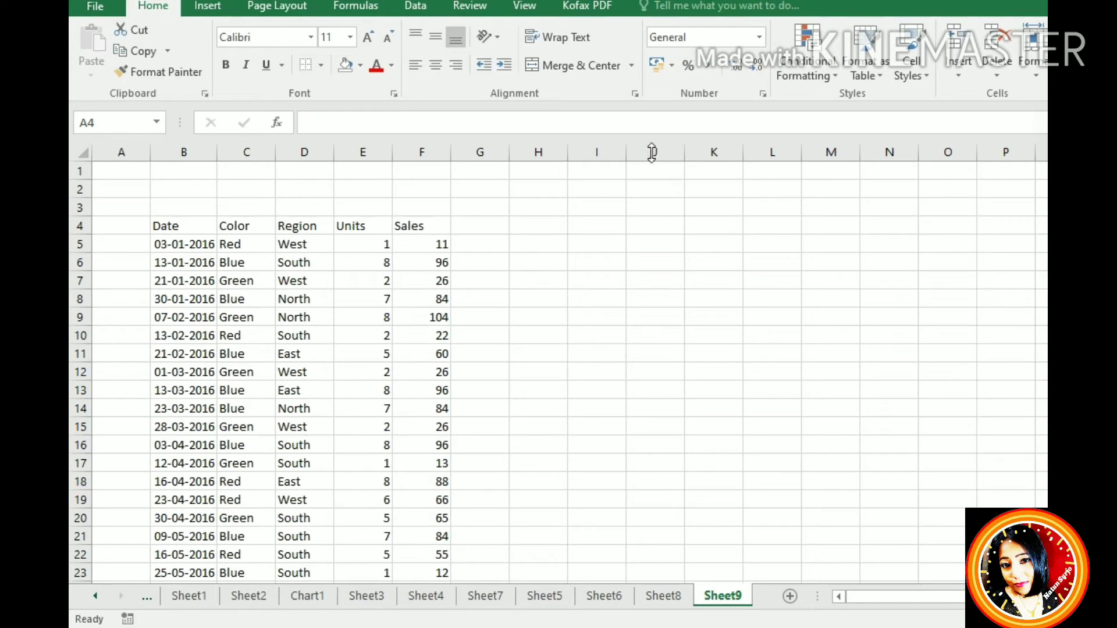
- Select the Date header in B4 and open the Create Table dialog for the sales data
{"action": "left_click", "coordinate": [460, 251]}
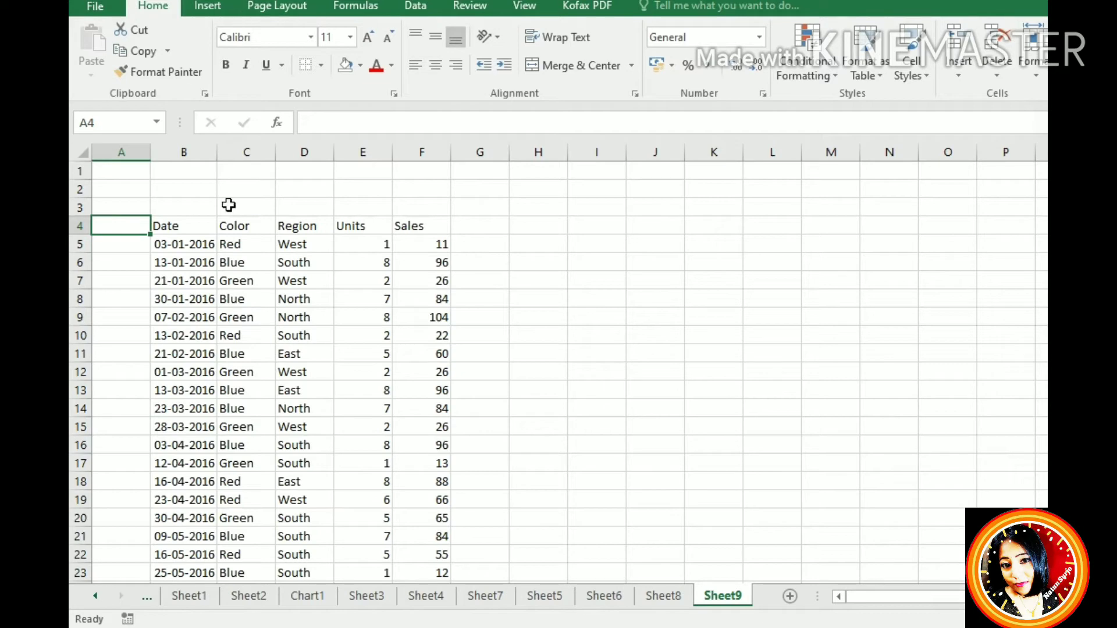
{"action": "key", "text": "Right"}
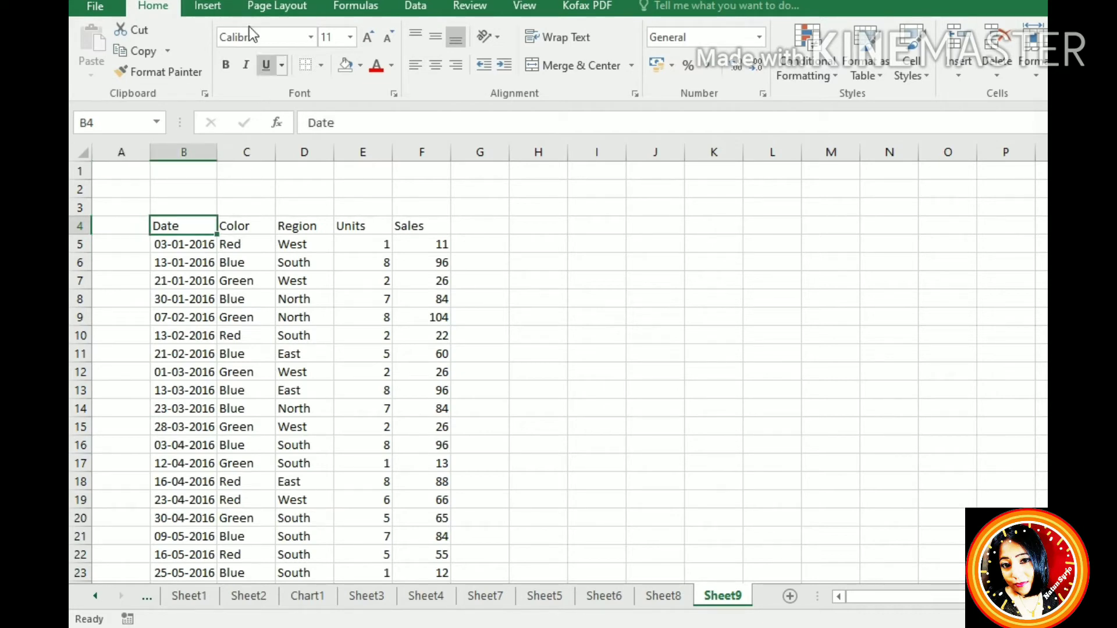
{"action": "left_click", "coordinate": [208, 8]}
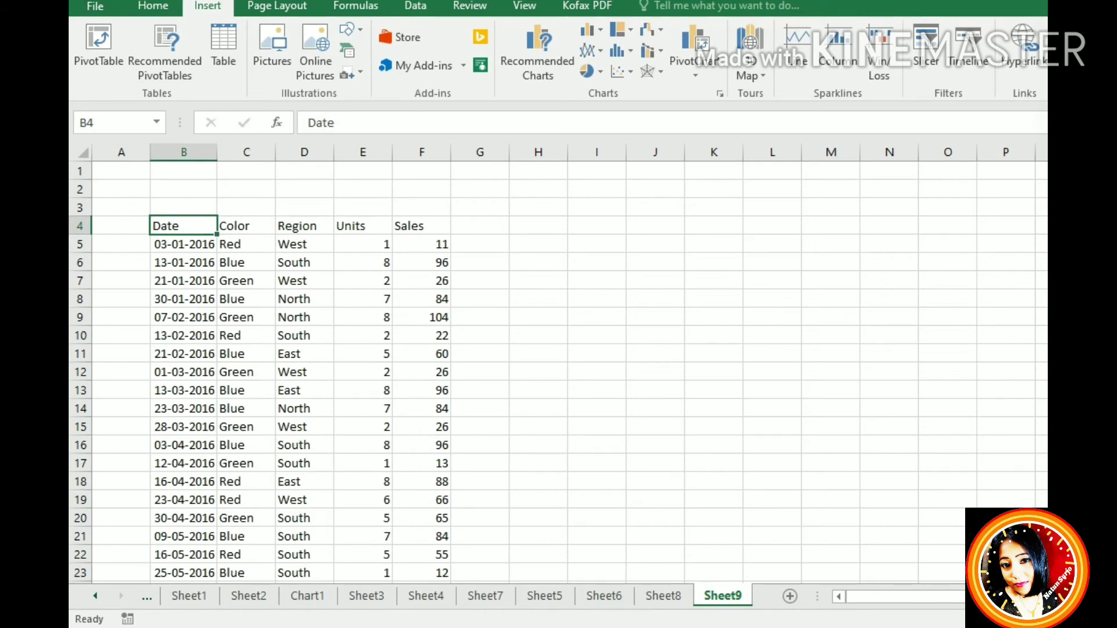
{"action": "scroll", "coordinate": [267, 356], "scroll_direction": "up", "scroll_amount": 2}
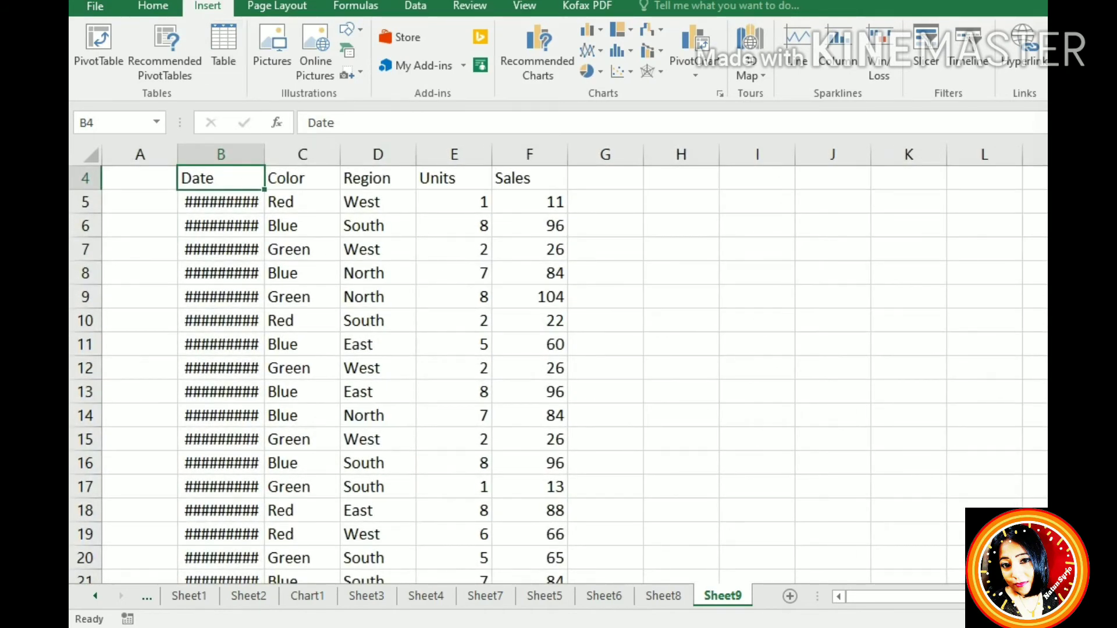
{"action": "scroll", "coordinate": [159, 190], "scroll_direction": "down", "scroll_amount": 2}
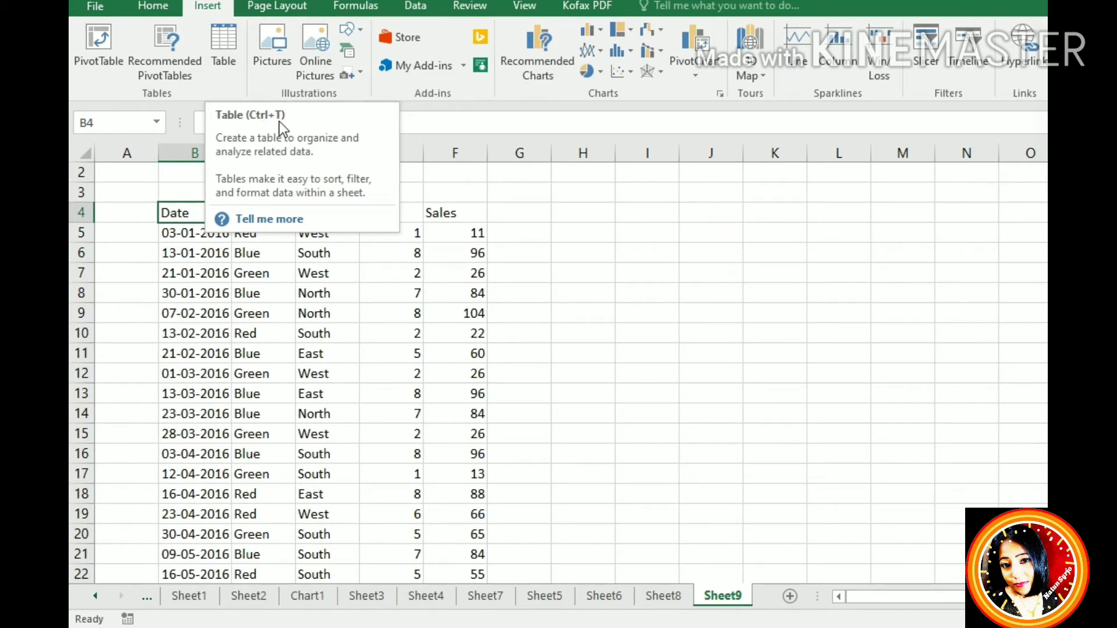
{"action": "left_click", "coordinate": [220, 38]}
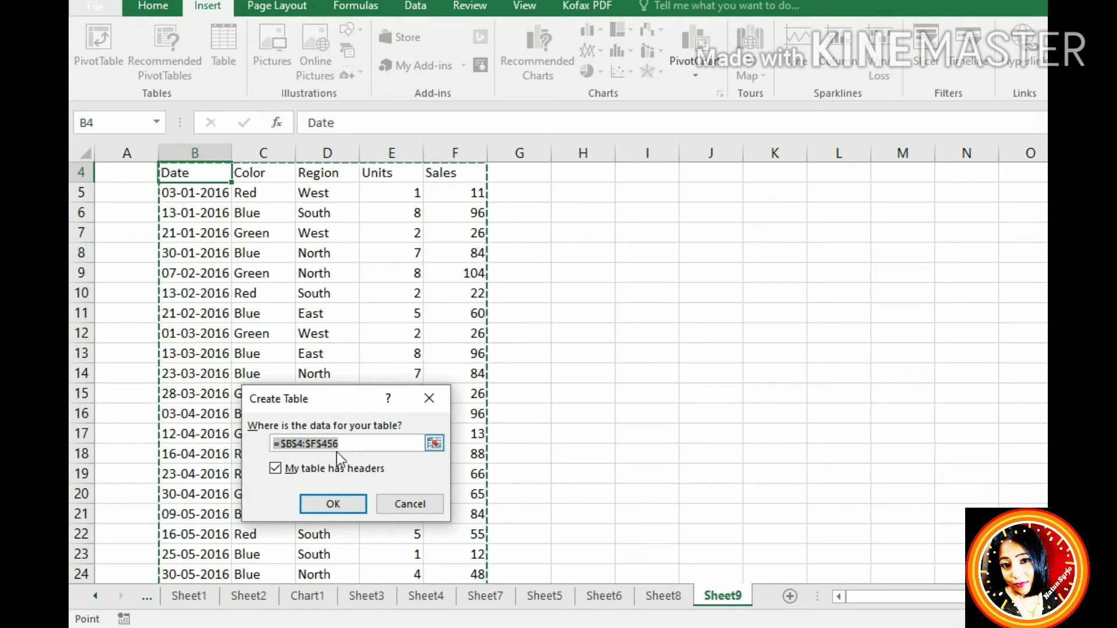
- Check that the proposed table range B4:F456 covers the sales data from the header row to the last record
{"action": "scroll", "coordinate": [430, 478], "scroll_direction": "down", "scroll_amount": 6}
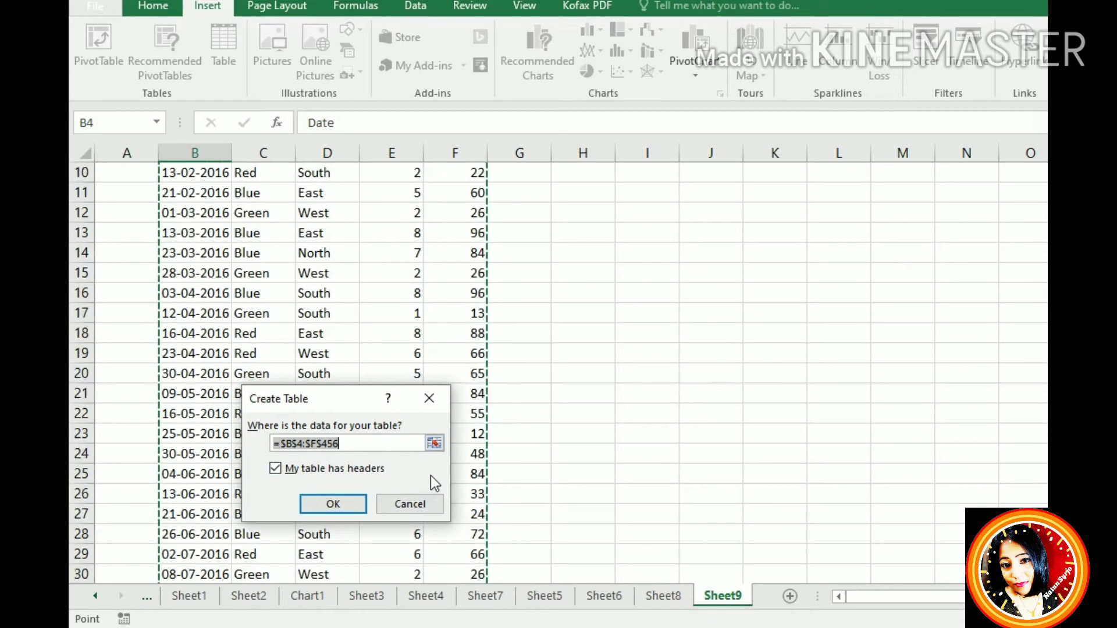
{"action": "scroll", "coordinate": [431, 474], "scroll_direction": "down", "scroll_amount": 20}
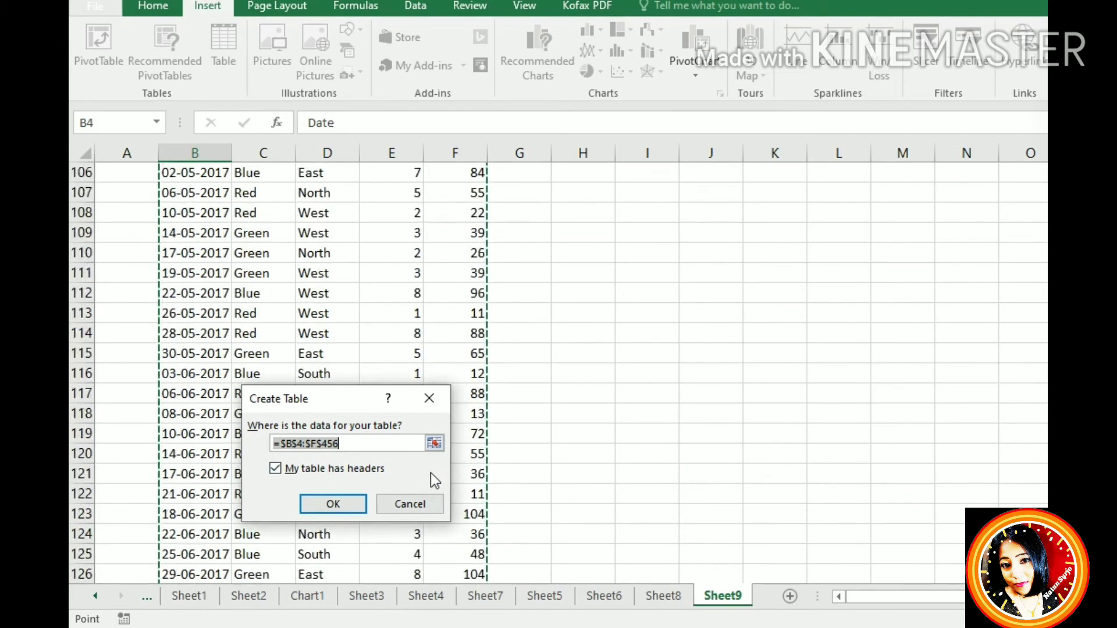
{"action": "scroll", "coordinate": [430, 473], "scroll_direction": "down", "scroll_amount": 20}
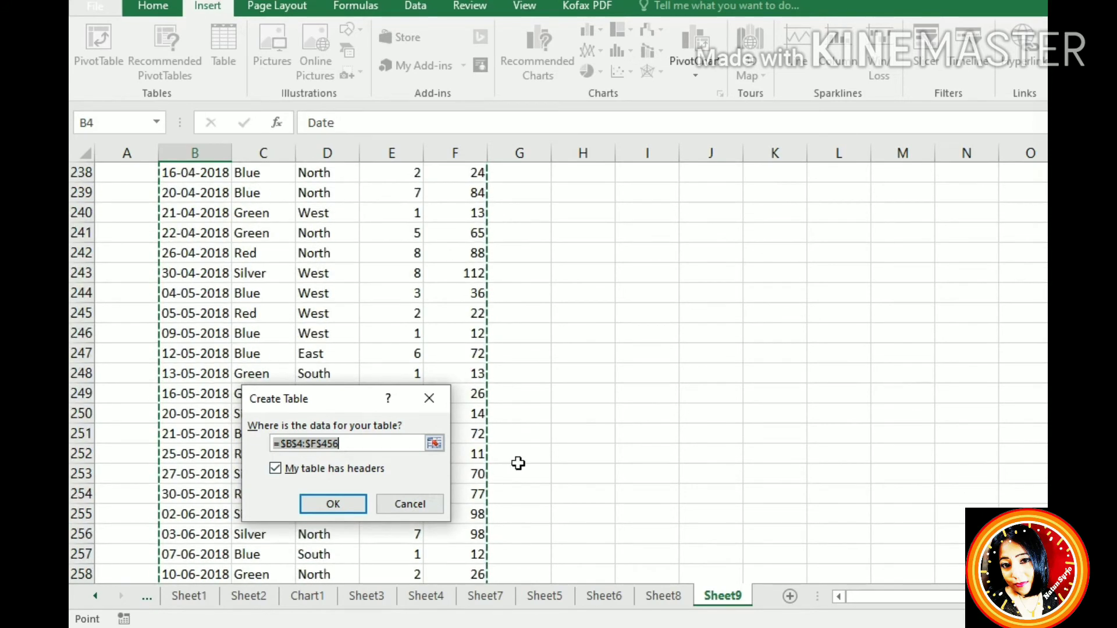
{"action": "scroll", "coordinate": [431, 473], "scroll_direction": "down", "scroll_amount": 20}
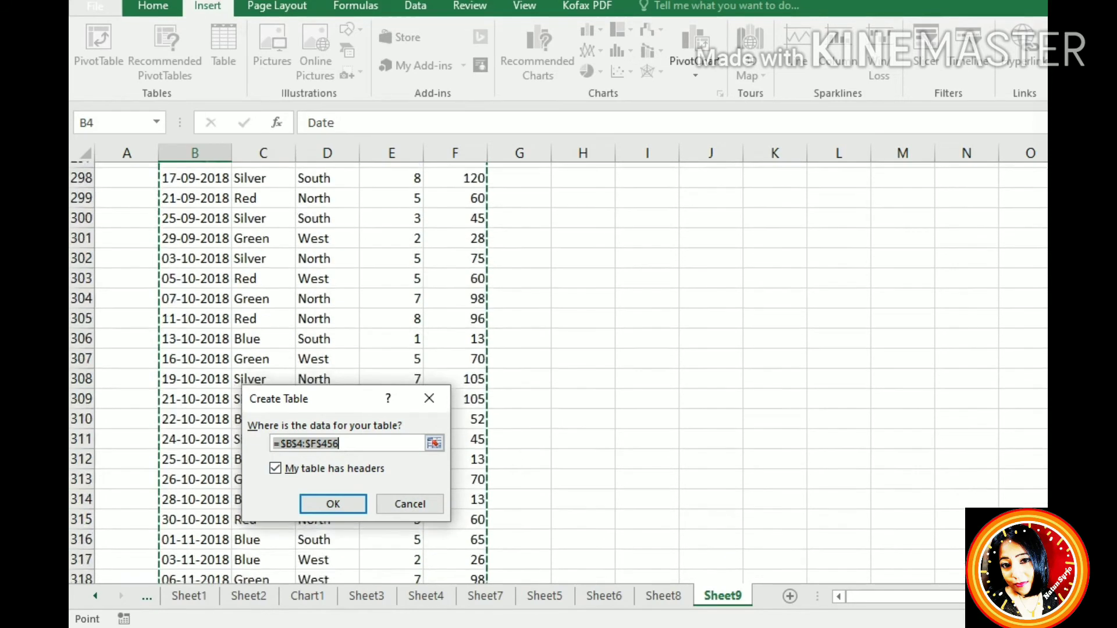
{"action": "scroll", "coordinate": [430, 473], "scroll_direction": "down", "scroll_amount": 20}
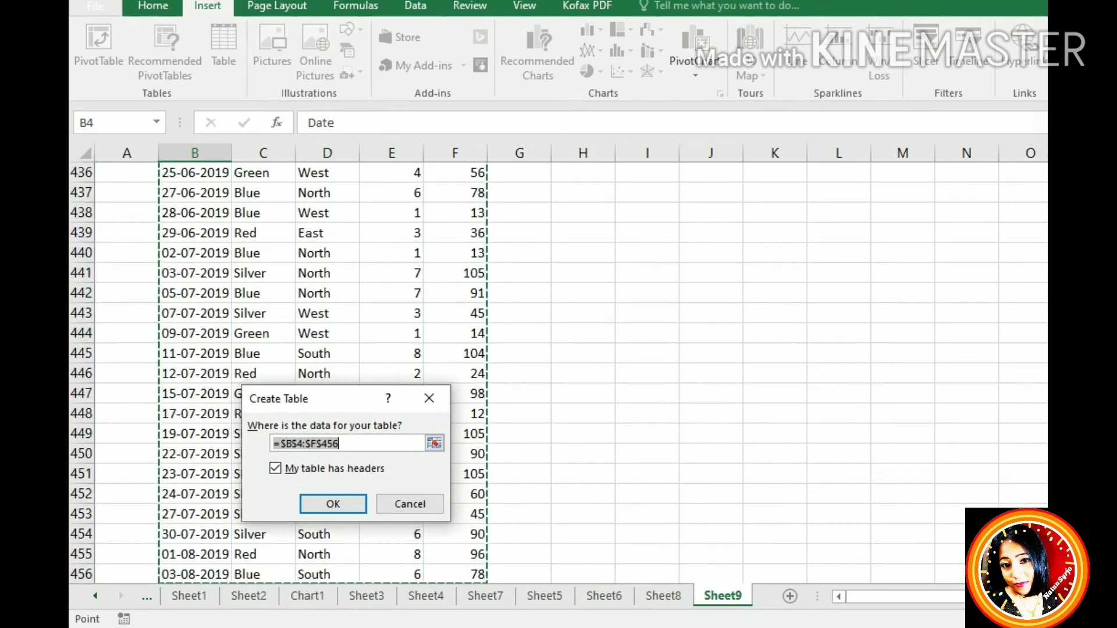
{"action": "scroll", "coordinate": [430, 473], "scroll_direction": "down", "scroll_amount": 2}
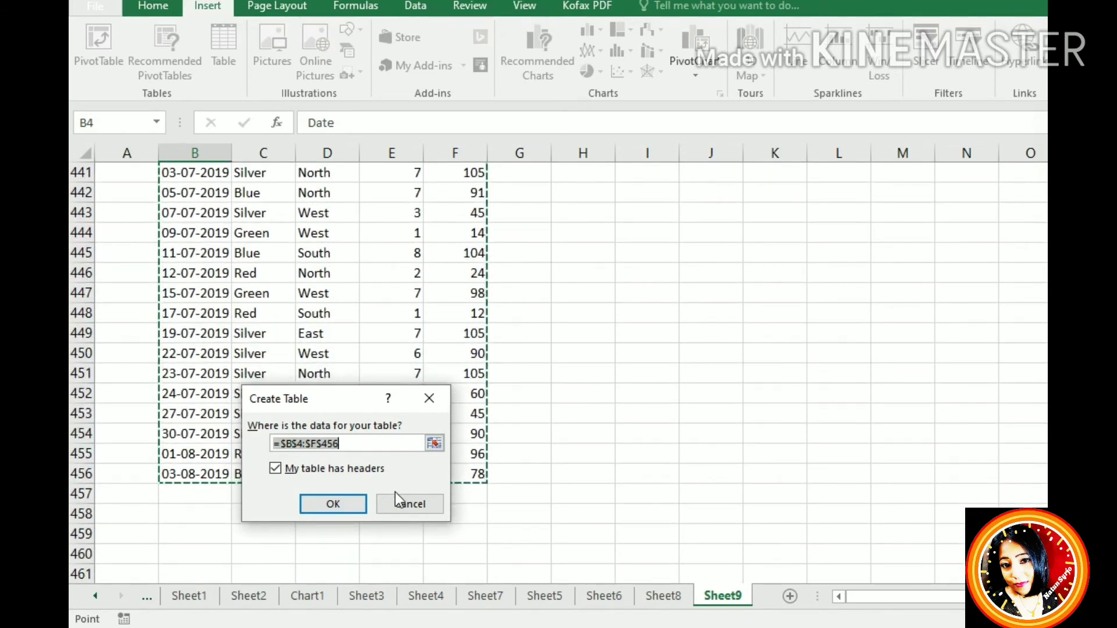
{"action": "scroll", "coordinate": [558, 372], "scroll_direction": "up", "scroll_amount": 20}
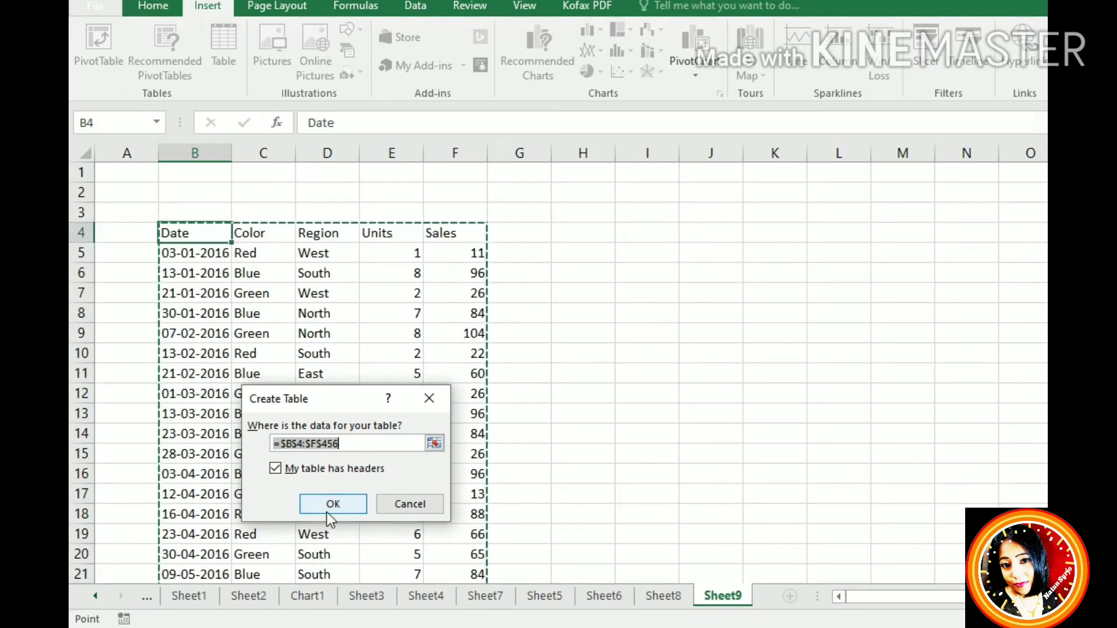
- Try creating the table from B4:F456 with the "My table has headers" option turned off
{"action": "left_click", "coordinate": [276, 469]}
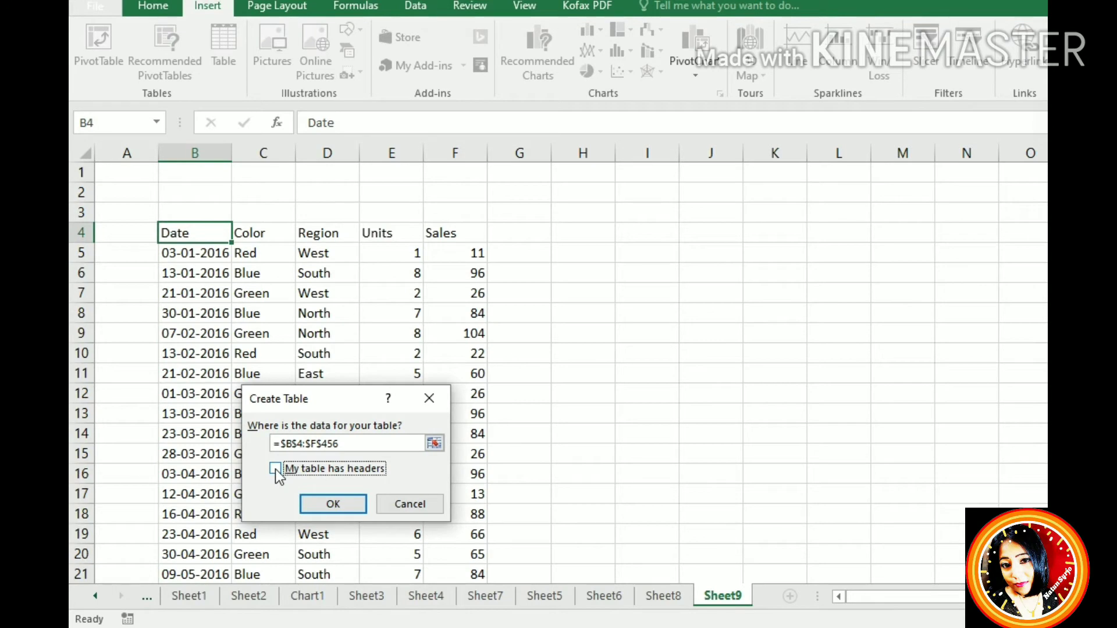
{"action": "left_click", "coordinate": [331, 505]}
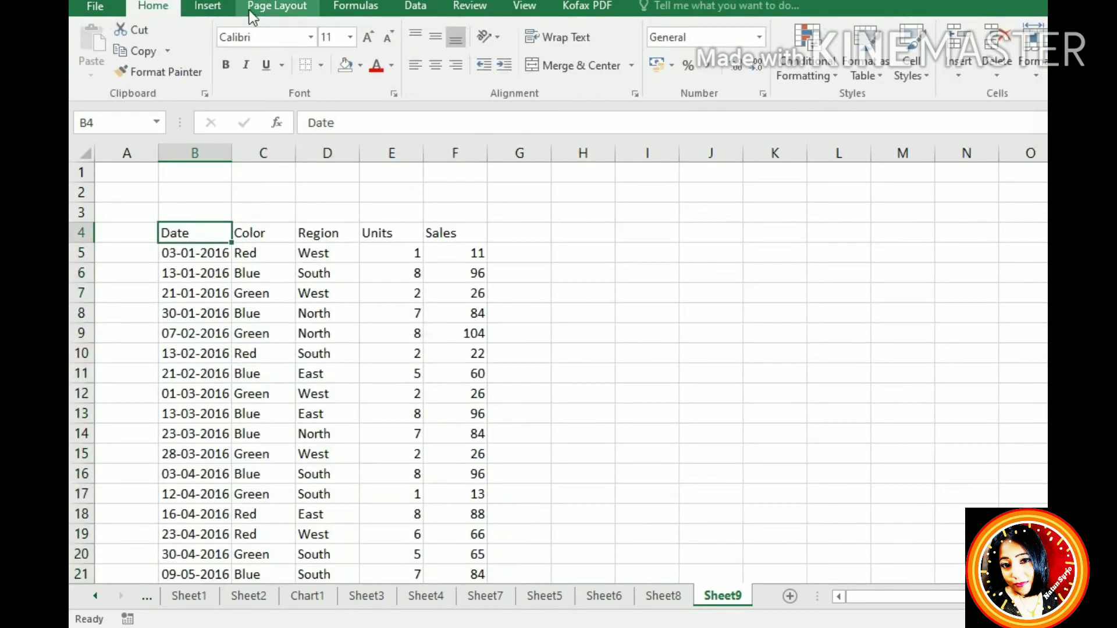
- Create a table from range B4:F456 with the "My table has headers" option enabled
{"action": "left_click", "coordinate": [215, 11]}
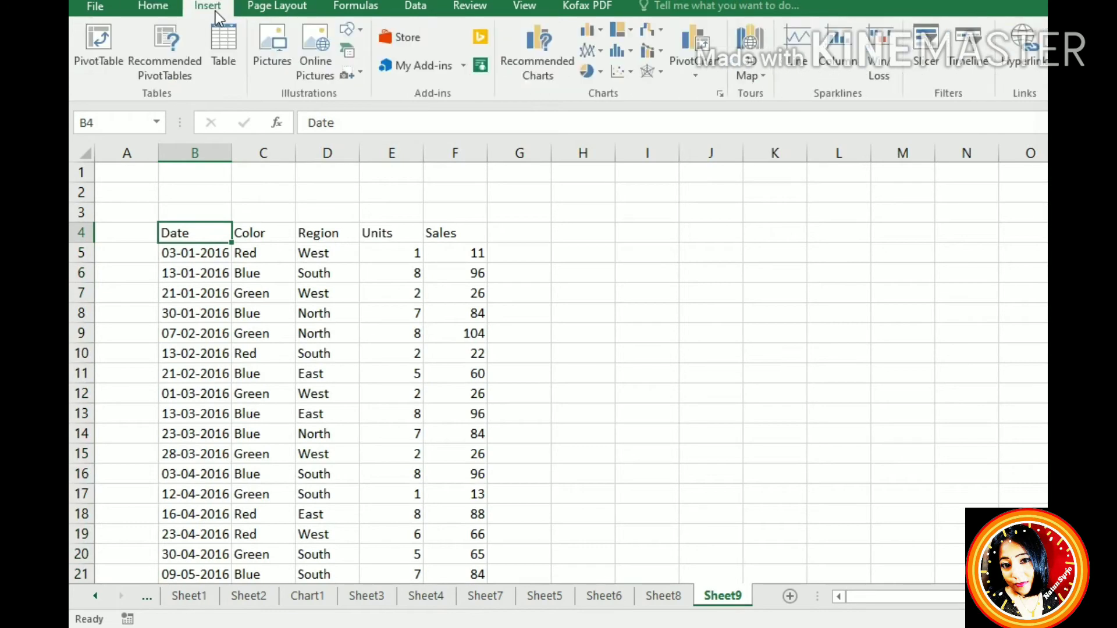
{"action": "left_click", "coordinate": [231, 76]}
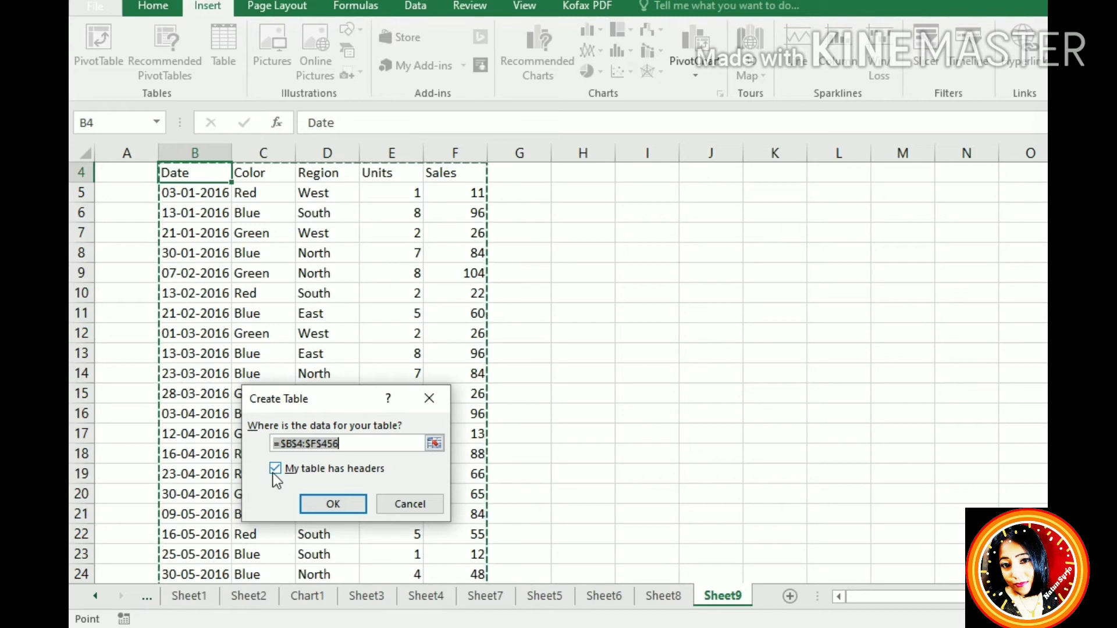
{"action": "left_click", "coordinate": [349, 507]}
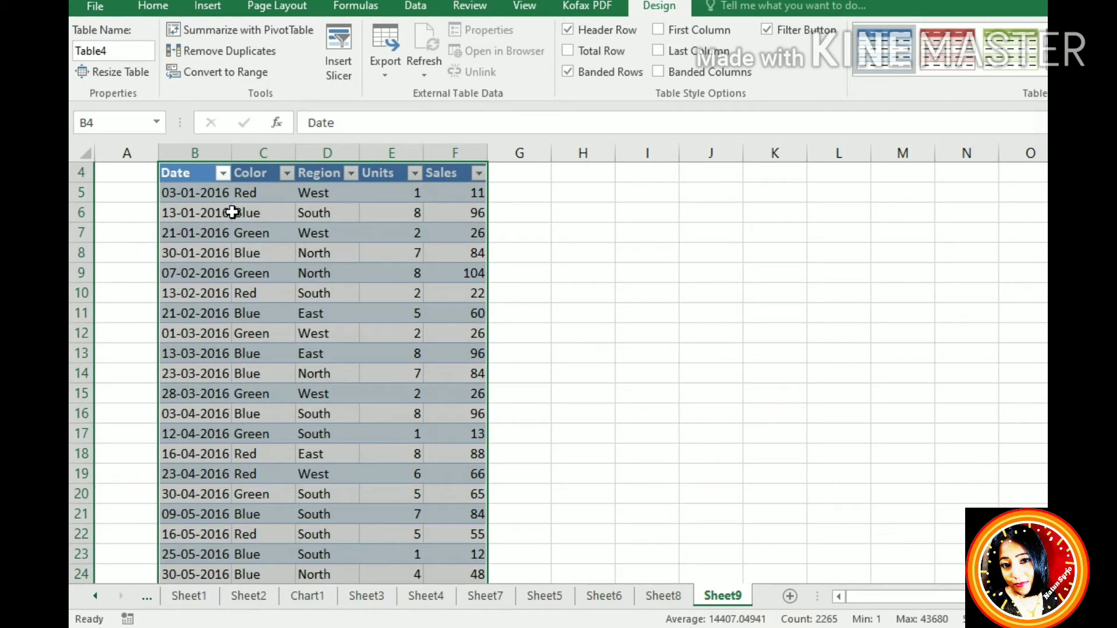
- Try to give the selected table range a sales table name
{"action": "left_click", "coordinate": [106, 131]}
{"action": "type", "text": "Sales\\"}
{"action": "key", "text": "BackSpace"}
{"action": "key", "text": "BackSpace"}
{"action": "type", "text": "table"}
{"action": "key", "text": "Return"}
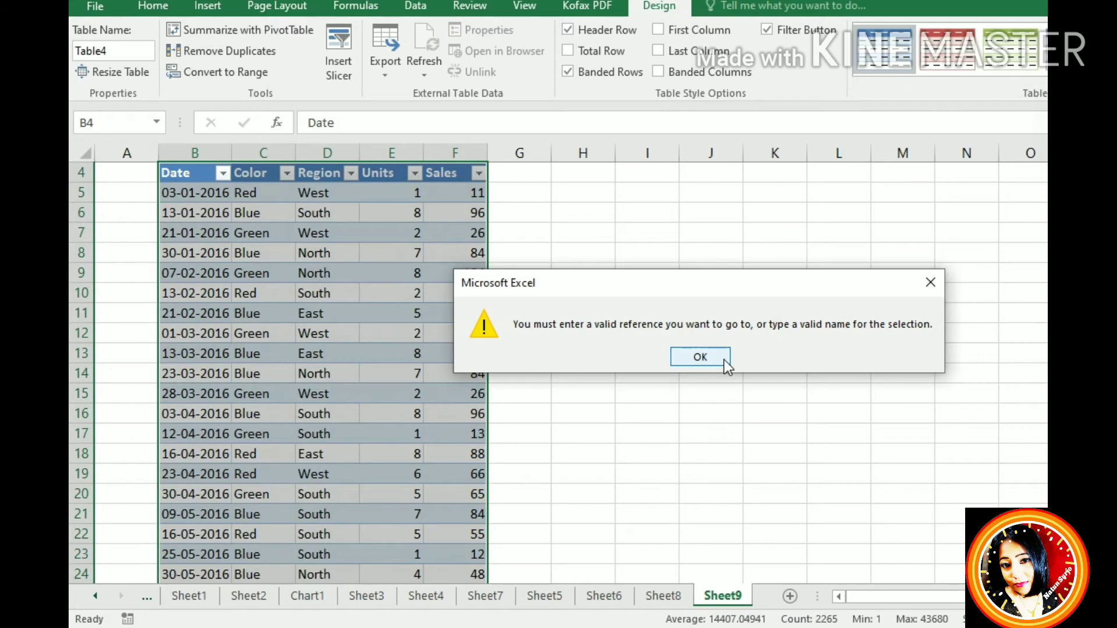
{"action": "left_click", "coordinate": [700, 357]}
{"action": "left_click", "coordinate": [605, 292]}
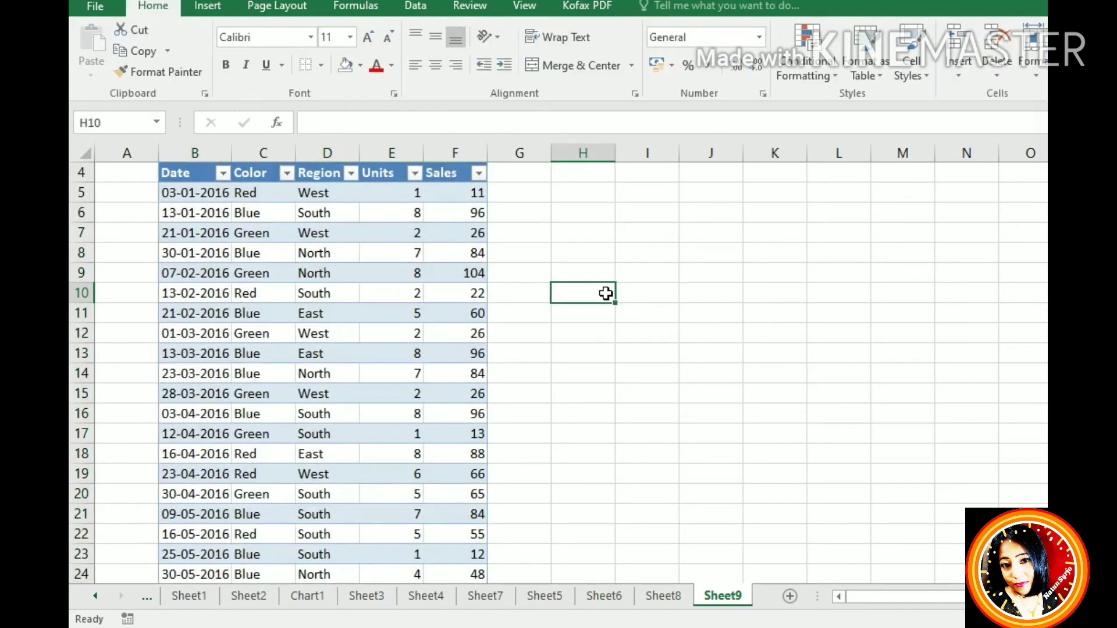
- Select the whole table including its headers and name the range "sale"
{"action": "left_click_drag", "start_coordinate": [181, 192], "coordinate": [349, 554]}
{"action": "left_click", "coordinate": [126, 129]}
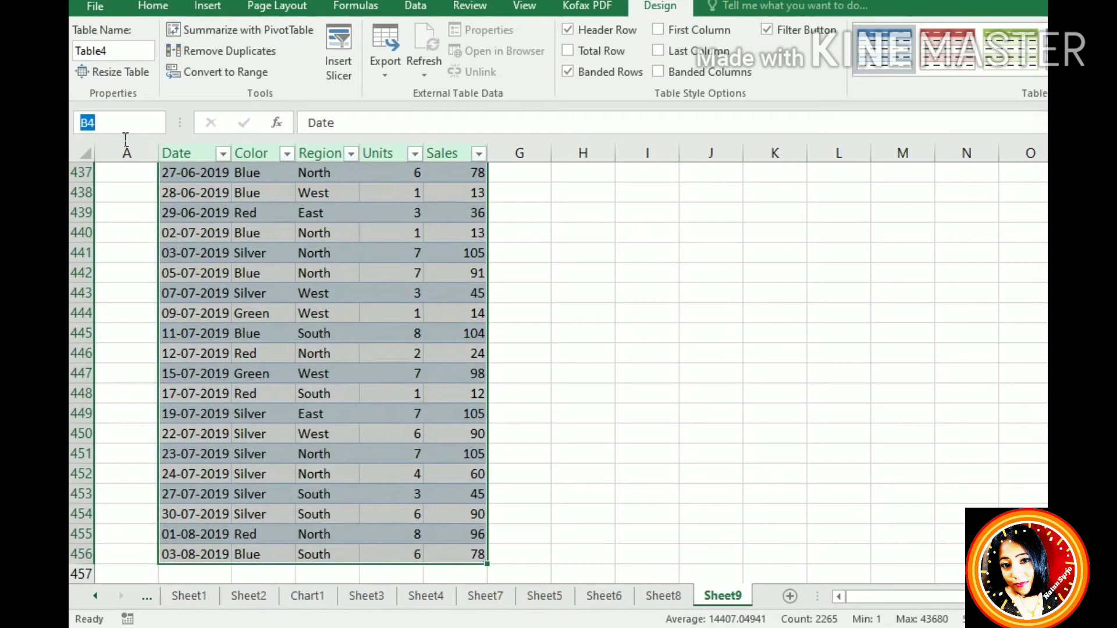
{"action": "type", "text": "sale"}
{"action": "key", "text": "Return"}
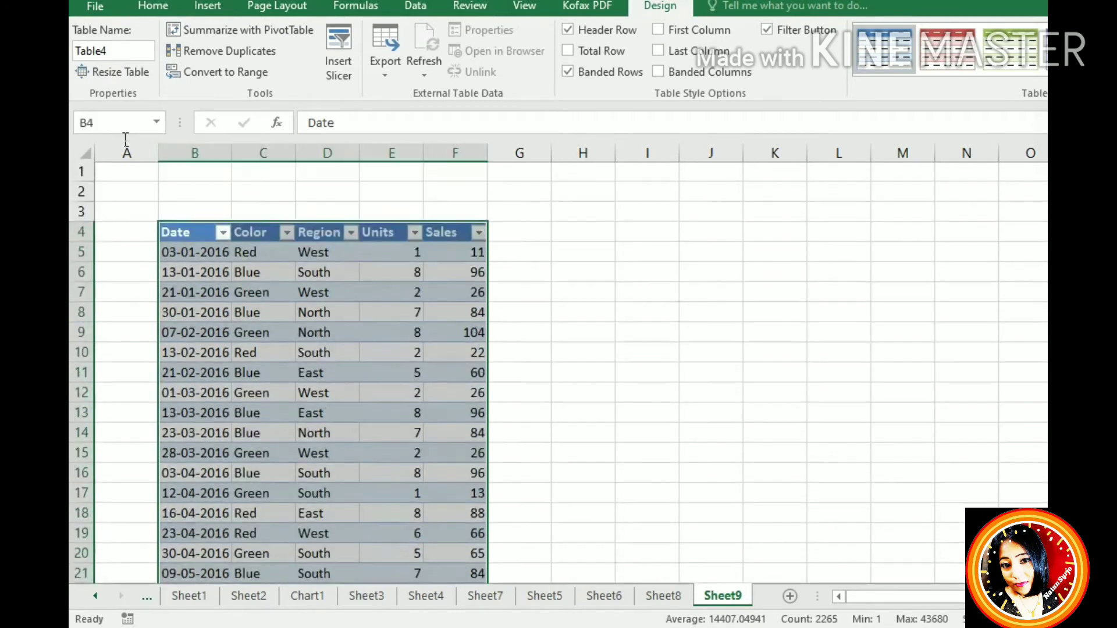
- Test the defined name by going to the "sale" range from cell B4
{"action": "left_click", "coordinate": [218, 243]}
{"action": "left_click", "coordinate": [154, 122]}
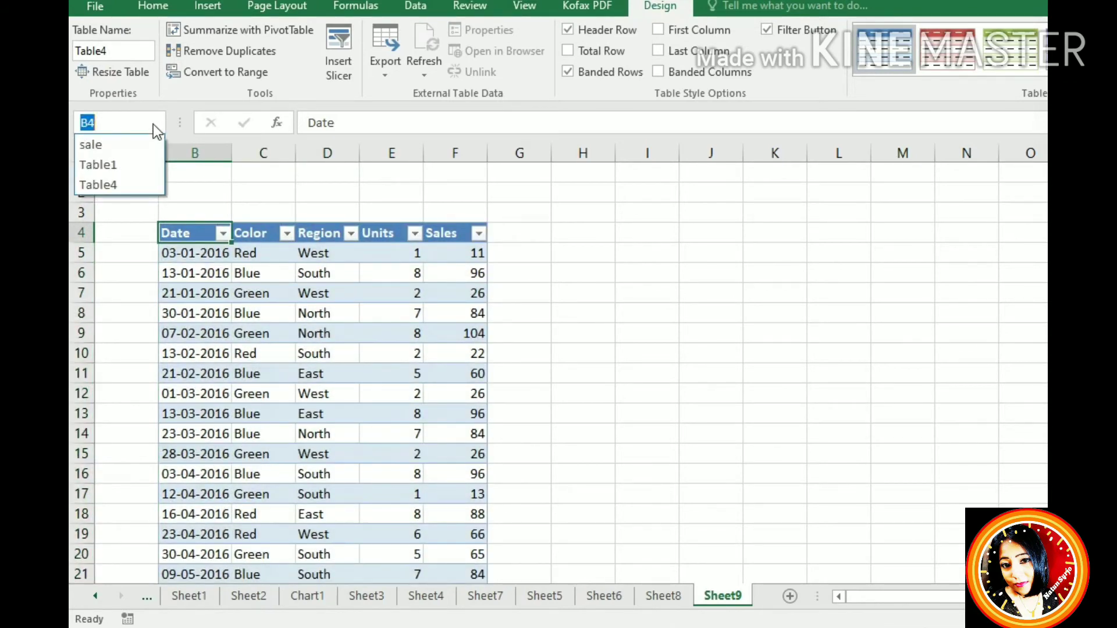
{"action": "left_click", "coordinate": [137, 152]}
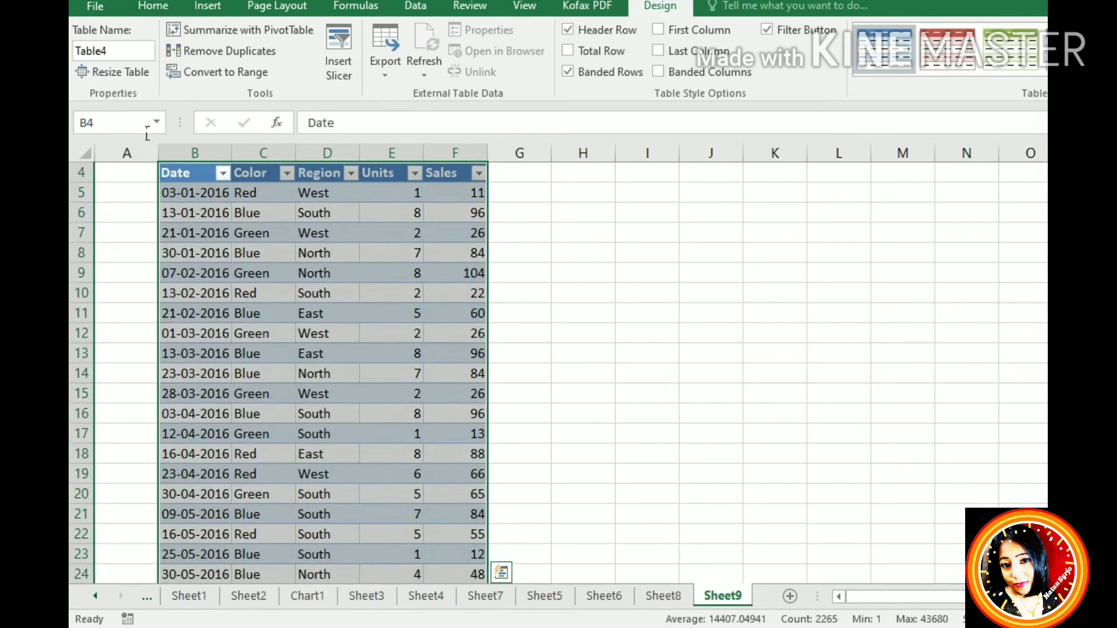
- Jump to Table1 on Sheet8 by its name, view it from the top, and return to the table on Sheet9
{"action": "left_click", "coordinate": [157, 119]}
{"action": "left_click", "coordinate": [138, 165]}
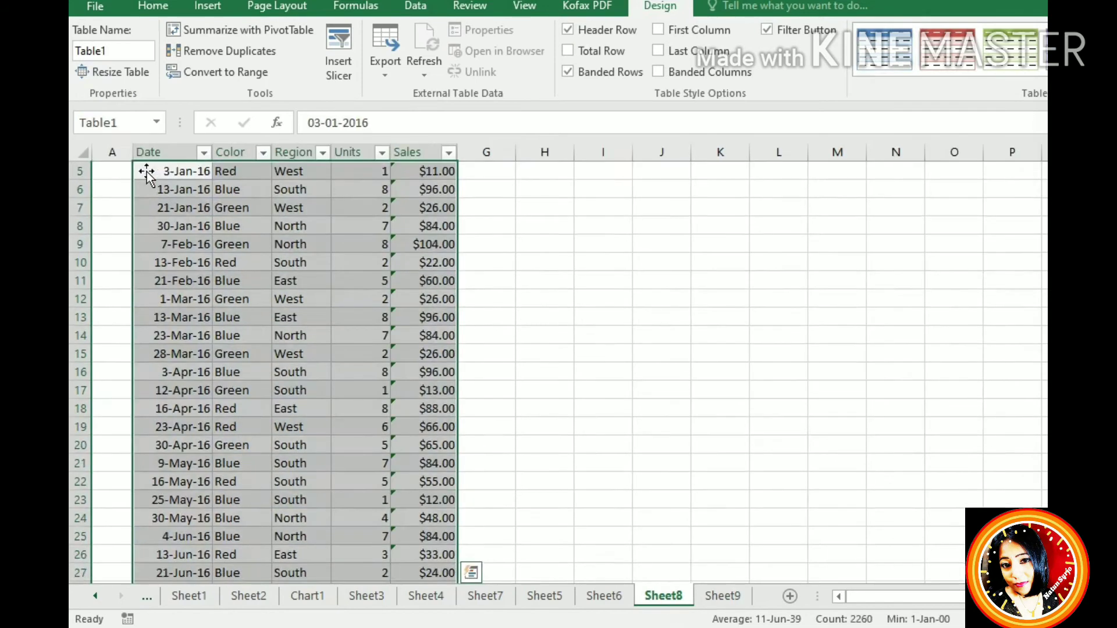
{"action": "scroll", "coordinate": [223, 245], "scroll_direction": "up", "scroll_amount": 2}
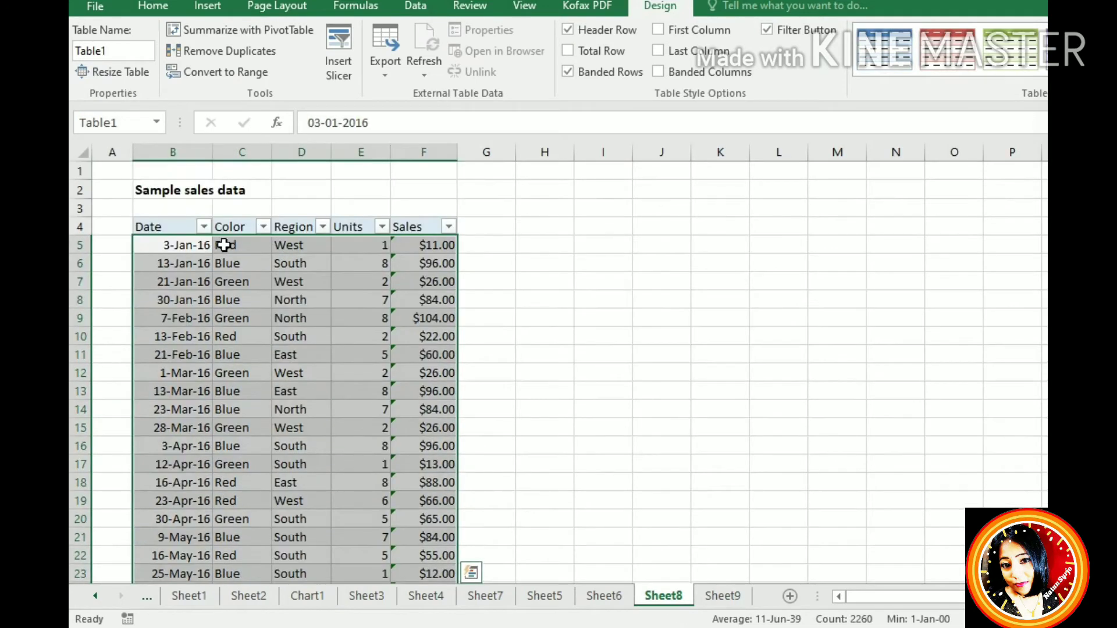
{"action": "left_click", "coordinate": [156, 123]}
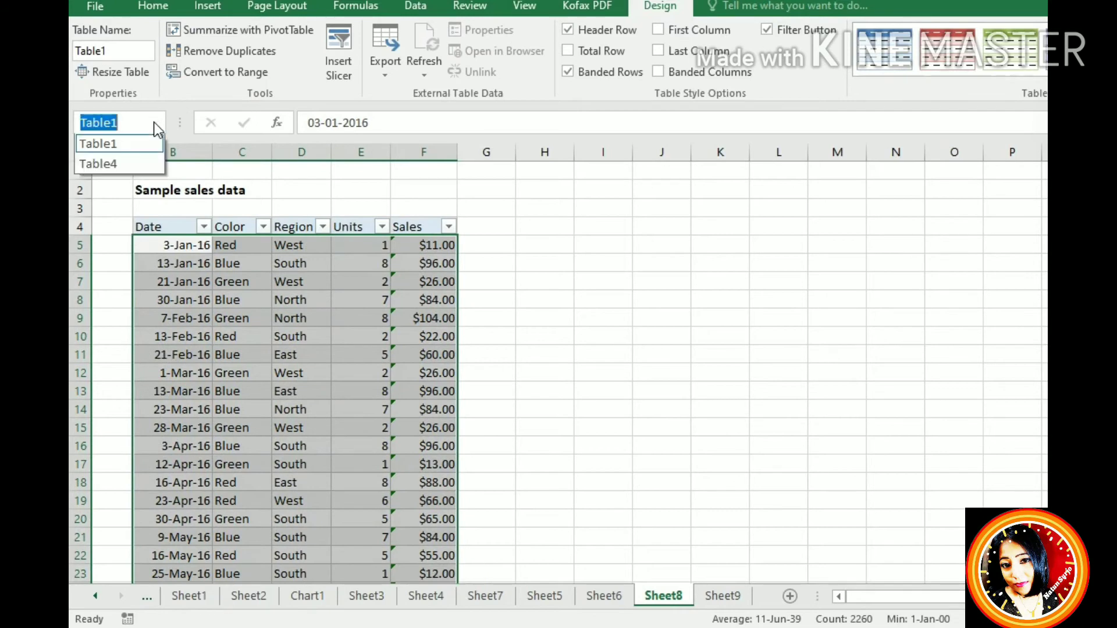
{"action": "left_click", "coordinate": [134, 182]}
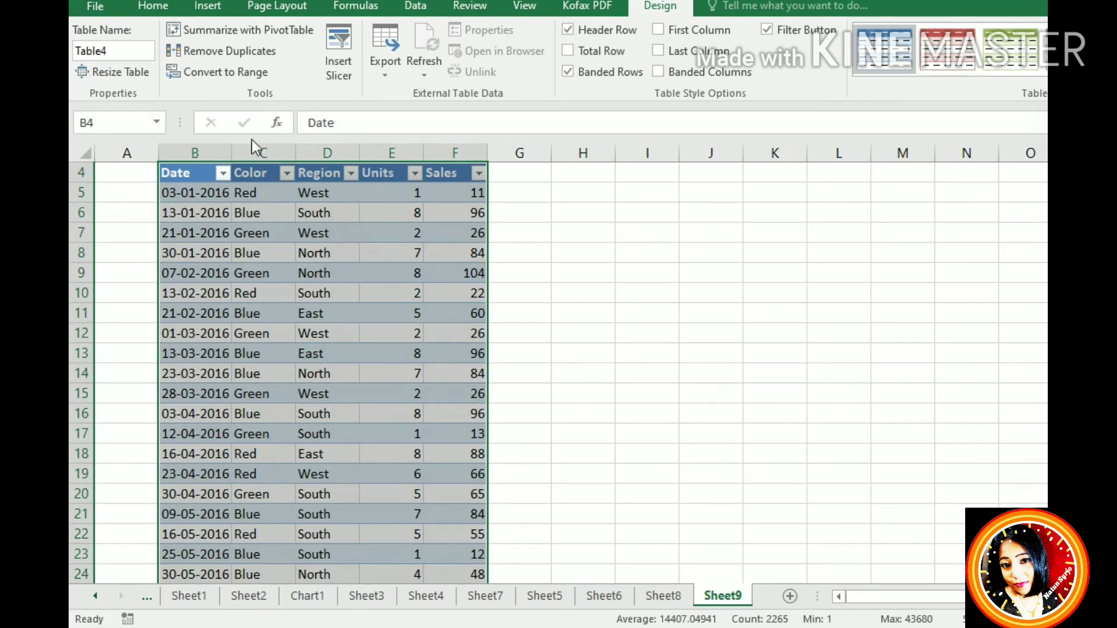
- Try to name the whole Date column B "date"
{"action": "left_click", "coordinate": [591, 199]}
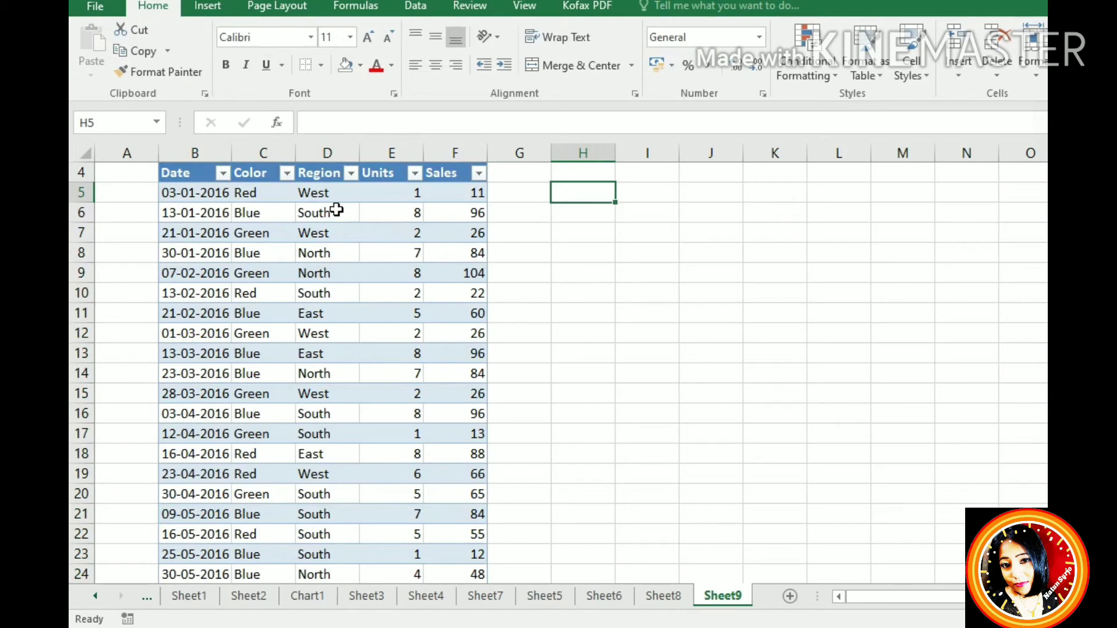
{"action": "scroll", "coordinate": [245, 187], "scroll_direction": "up", "scroll_amount": 1}
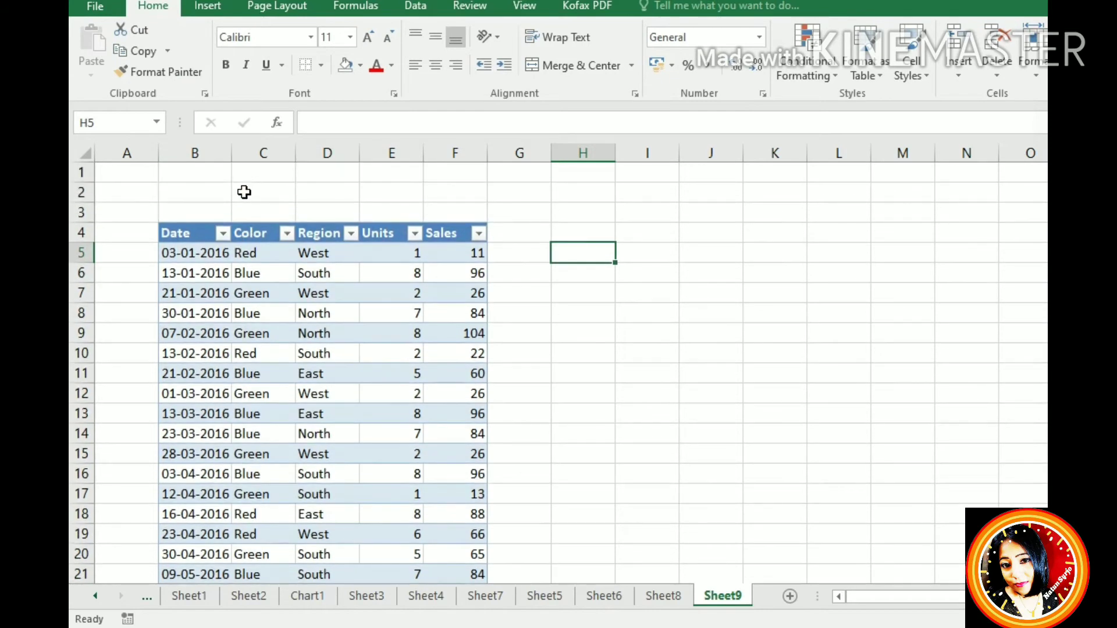
{"action": "left_click", "coordinate": [209, 239]}
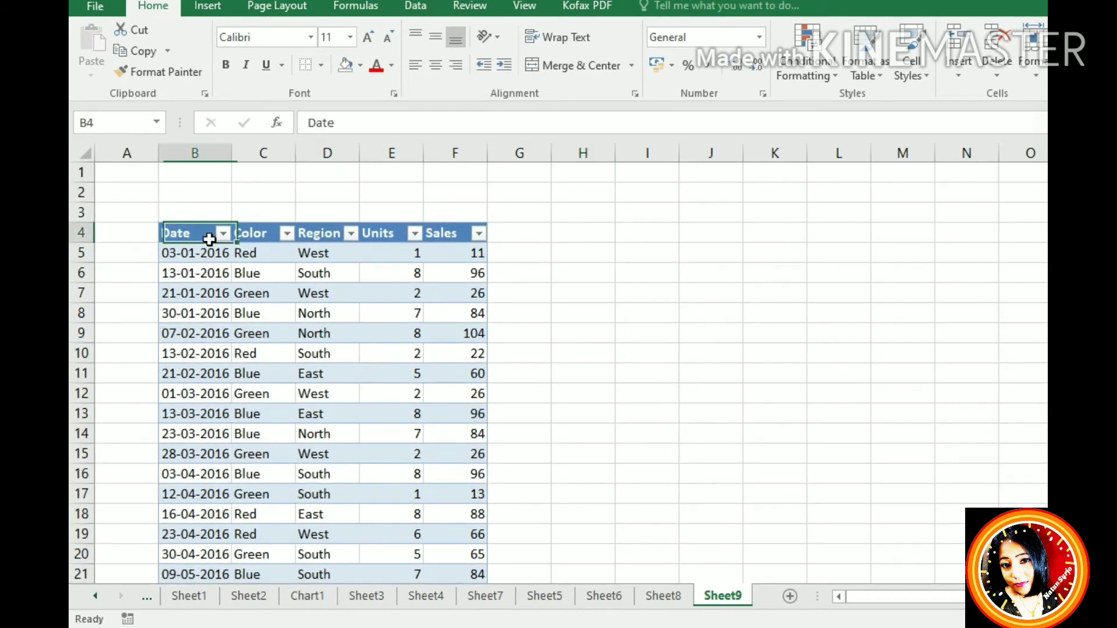
{"action": "left_click", "coordinate": [193, 155]}
{"action": "left_click", "coordinate": [105, 125]}
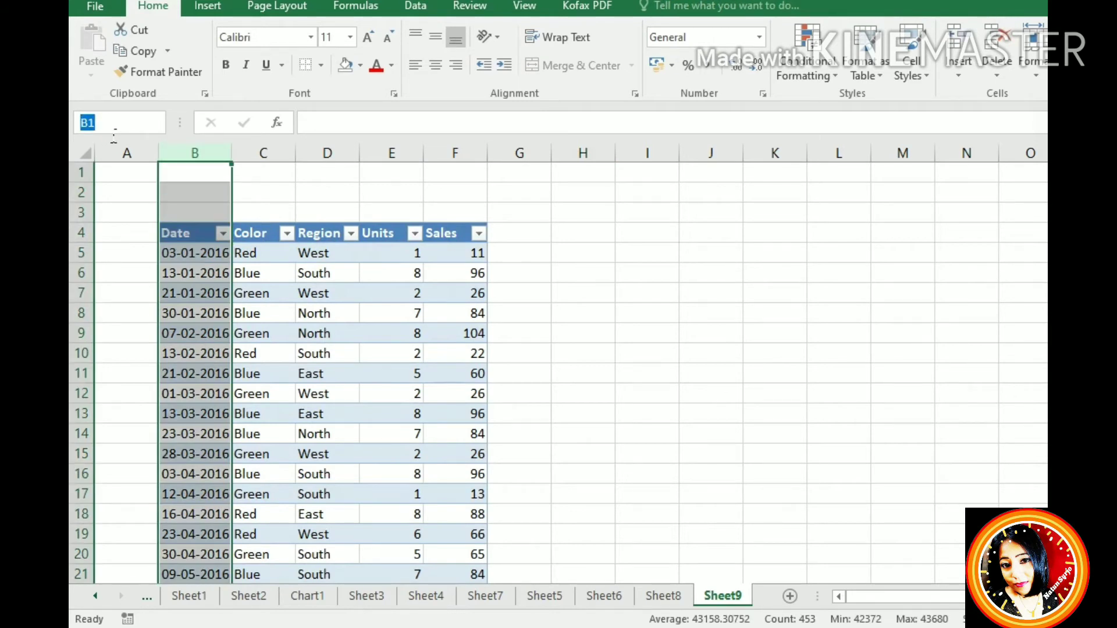
{"action": "type", "text": "date"}
{"action": "left_click", "coordinate": [455, 199]}
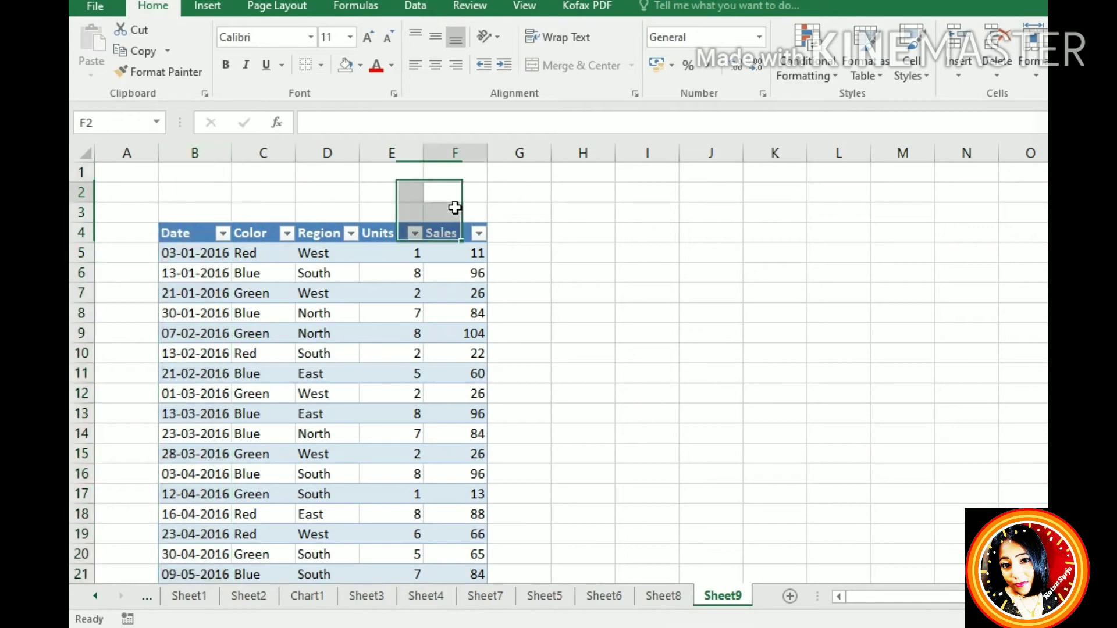
- Reselect column B and check the list of defined names for the column's name
{"action": "left_click", "coordinate": [274, 155]}
{"action": "left_click", "coordinate": [206, 156]}
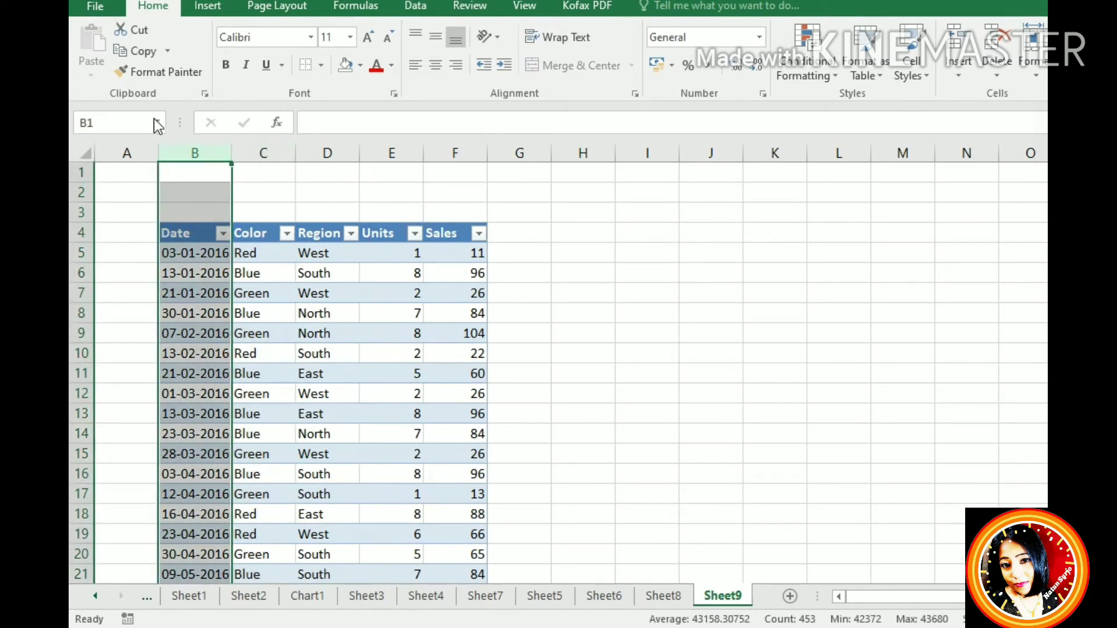
{"action": "left_click", "coordinate": [154, 123]}
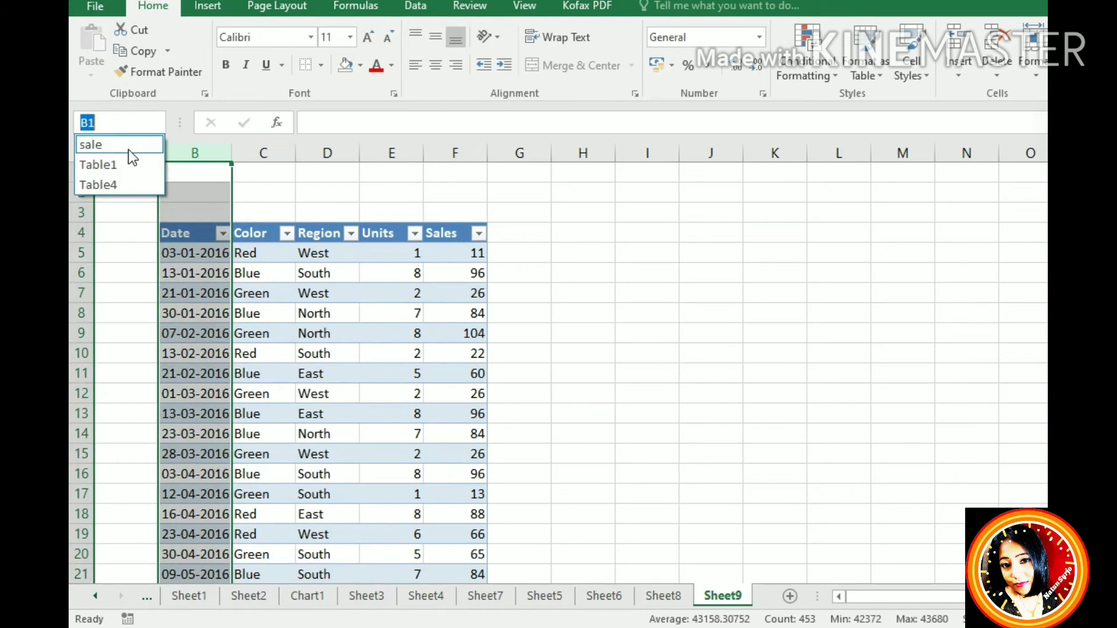
- Define the name "date" for the whole column B and the name "color" for the whole column C
{"action": "left_click", "coordinate": [129, 123]}
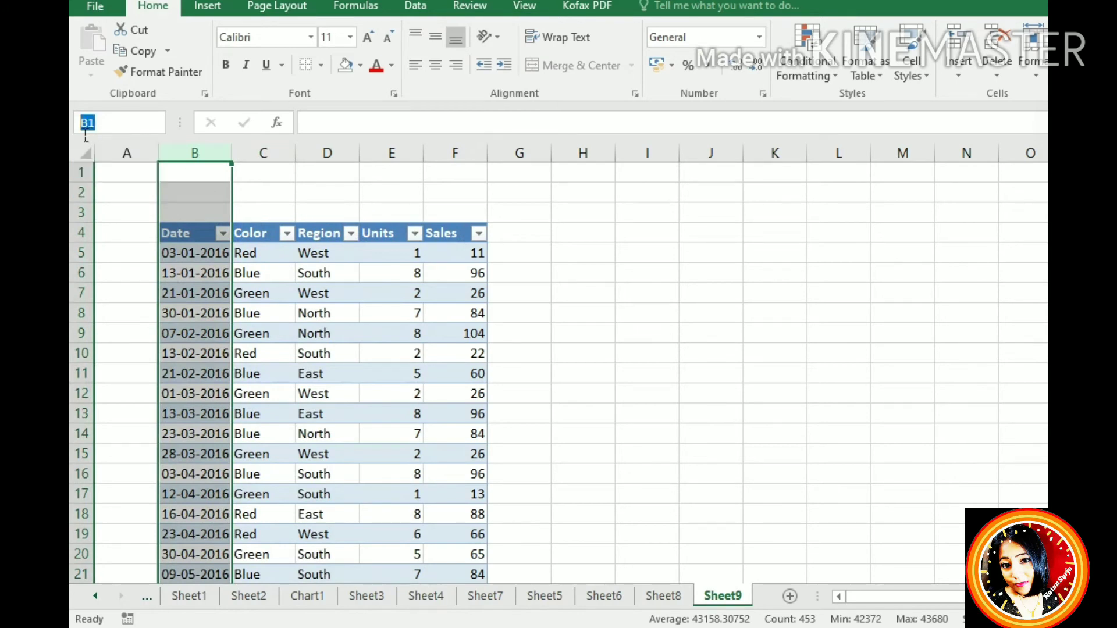
{"action": "type", "text": "date"}
{"action": "key", "text": "Return"}
{"action": "left_click", "coordinate": [268, 154]}
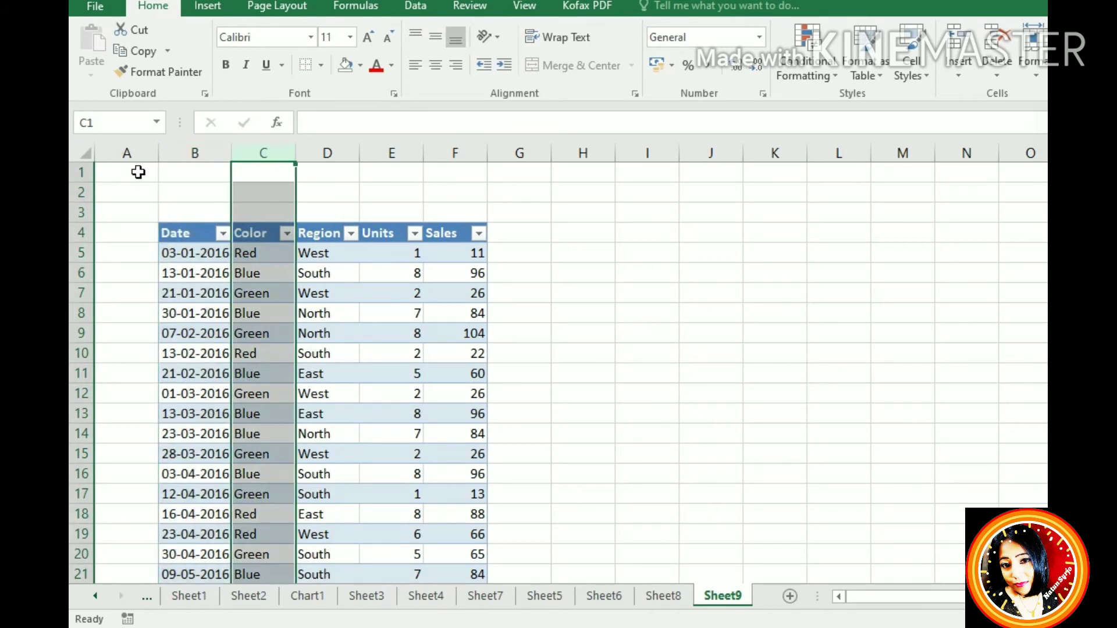
{"action": "left_click", "coordinate": [124, 132]}
{"action": "type", "text": "color"}
{"action": "key", "text": "Return"}
- Define the name "Region" for the whole column D
{"action": "left_click", "coordinate": [350, 159]}
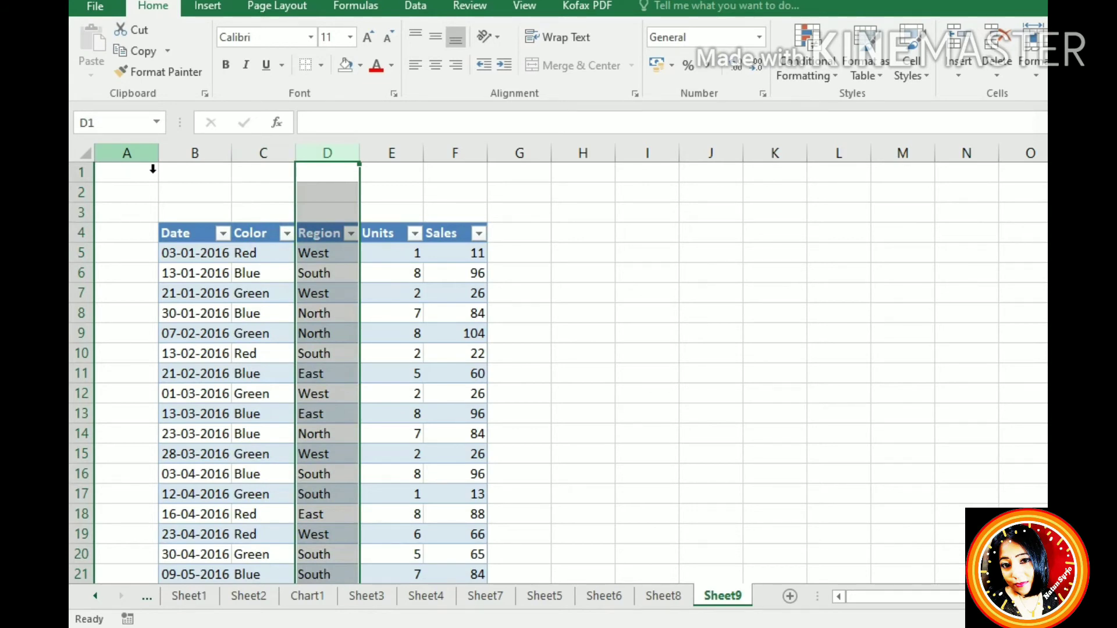
{"action": "type", "text": "r"}
{"action": "key", "text": "BackSpace"}
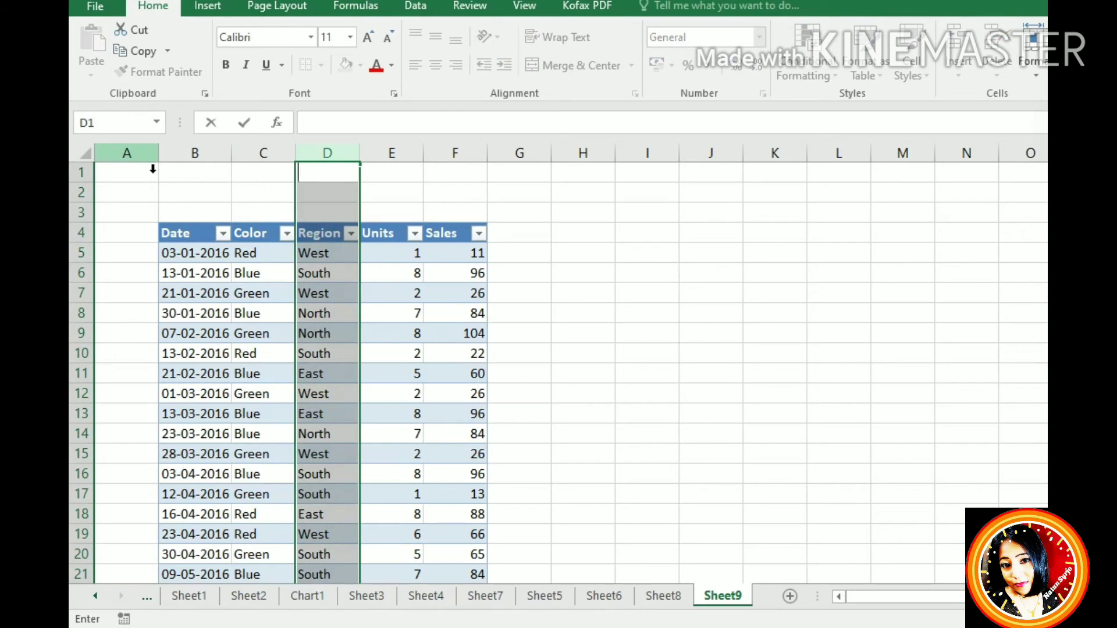
{"action": "left_click", "coordinate": [401, 191]}
{"action": "left_click", "coordinate": [346, 155]}
{"action": "left_click", "coordinate": [94, 126]}
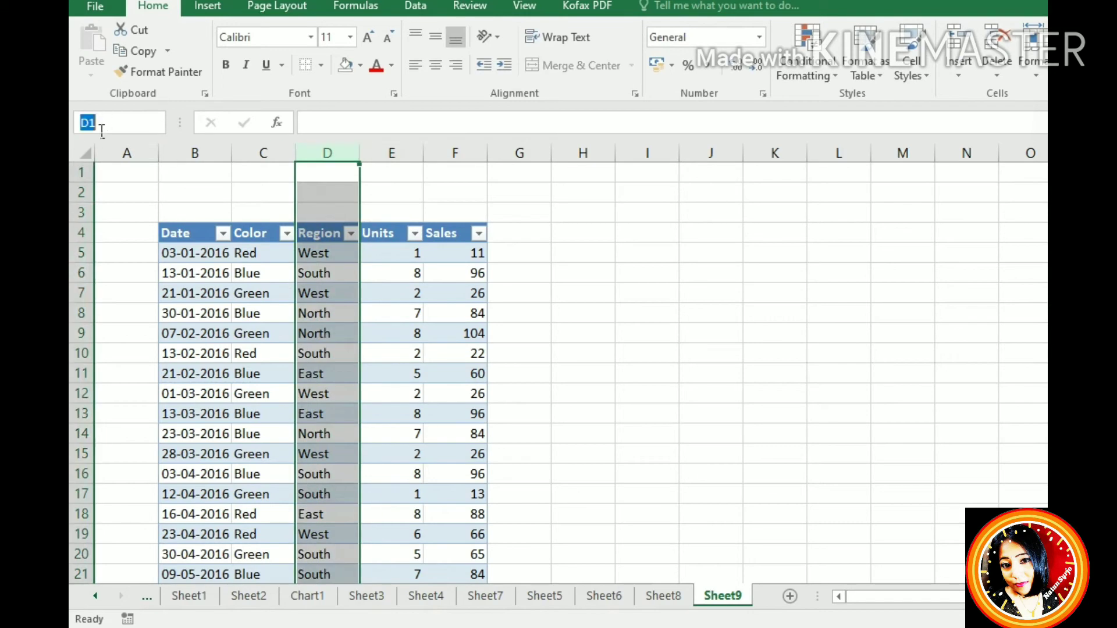
{"action": "type", "text": "Region"}
{"action": "key", "text": "Return"}
- Try to name the whole column E "Units" and check the list of defined names for it
{"action": "left_click", "coordinate": [415, 173]}
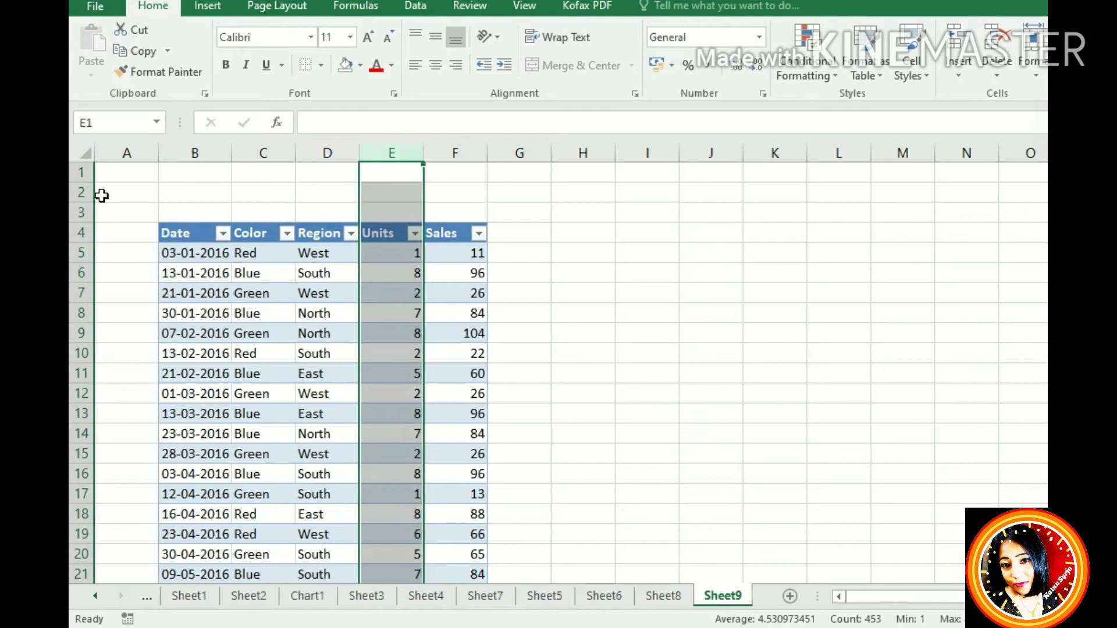
{"action": "left_click", "coordinate": [115, 129]}
{"action": "type", "text": "Units"}
{"action": "left_click", "coordinate": [521, 221]}
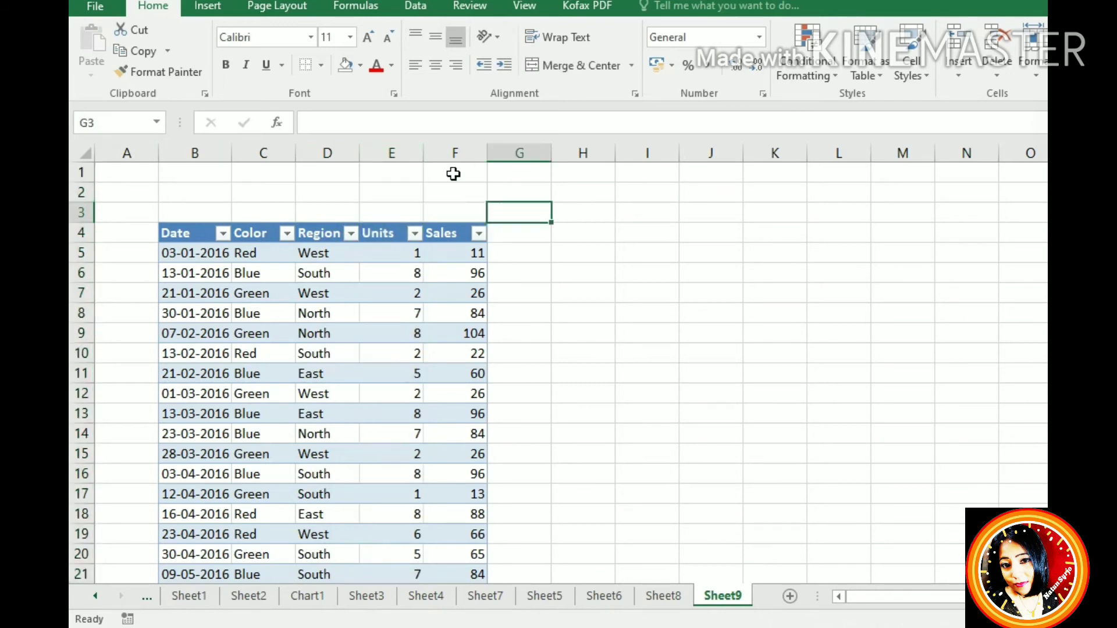
{"action": "left_click", "coordinate": [455, 154]}
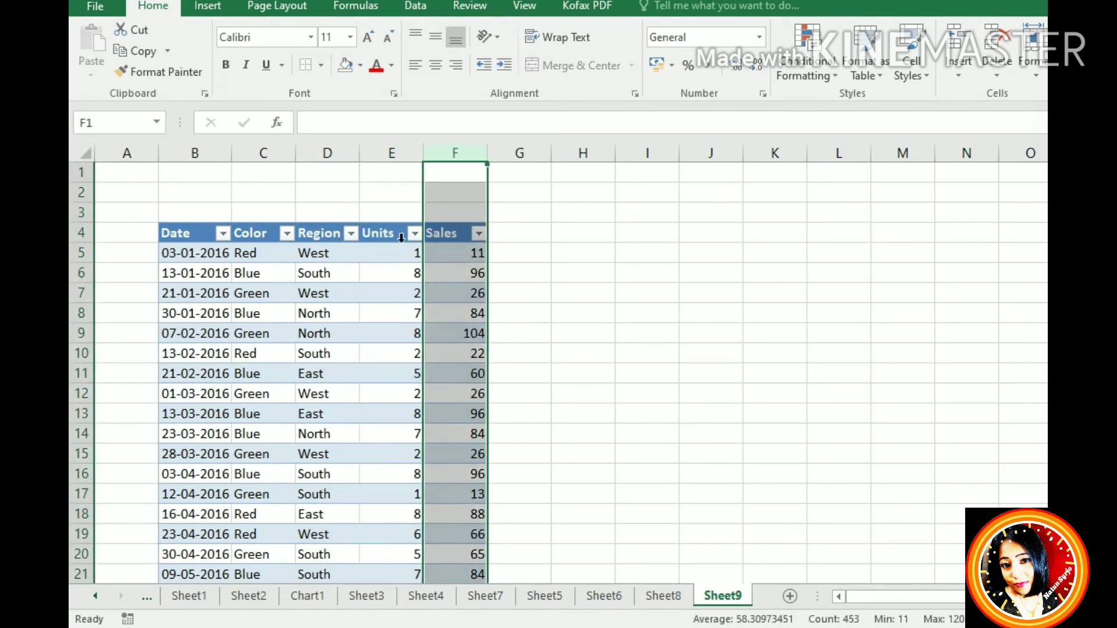
{"action": "left_click", "coordinate": [406, 173]}
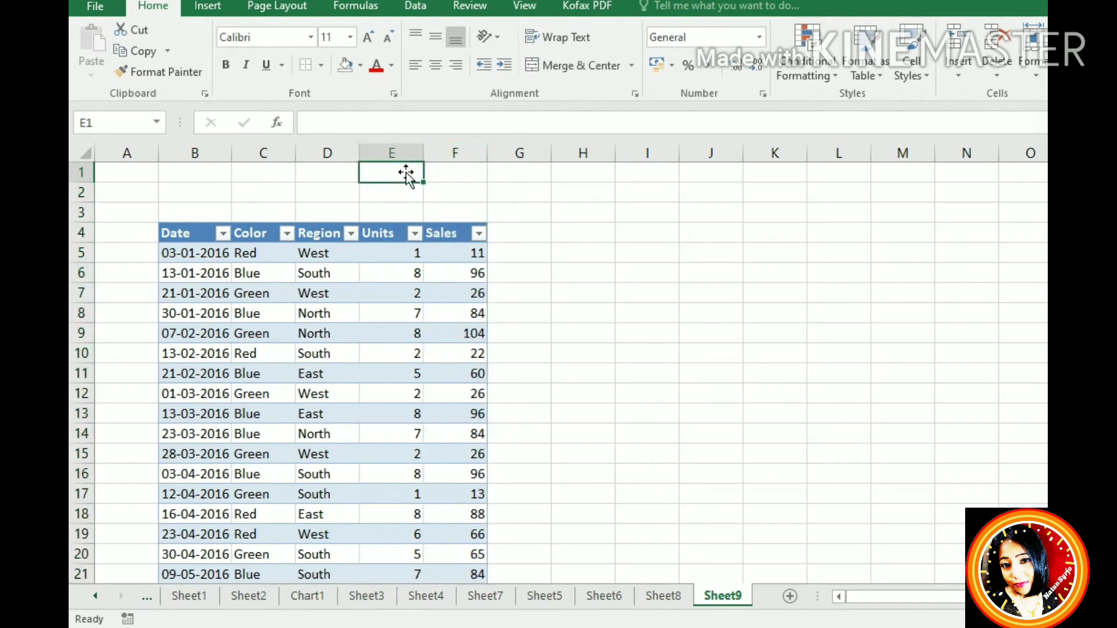
{"action": "left_click", "coordinate": [156, 122]}
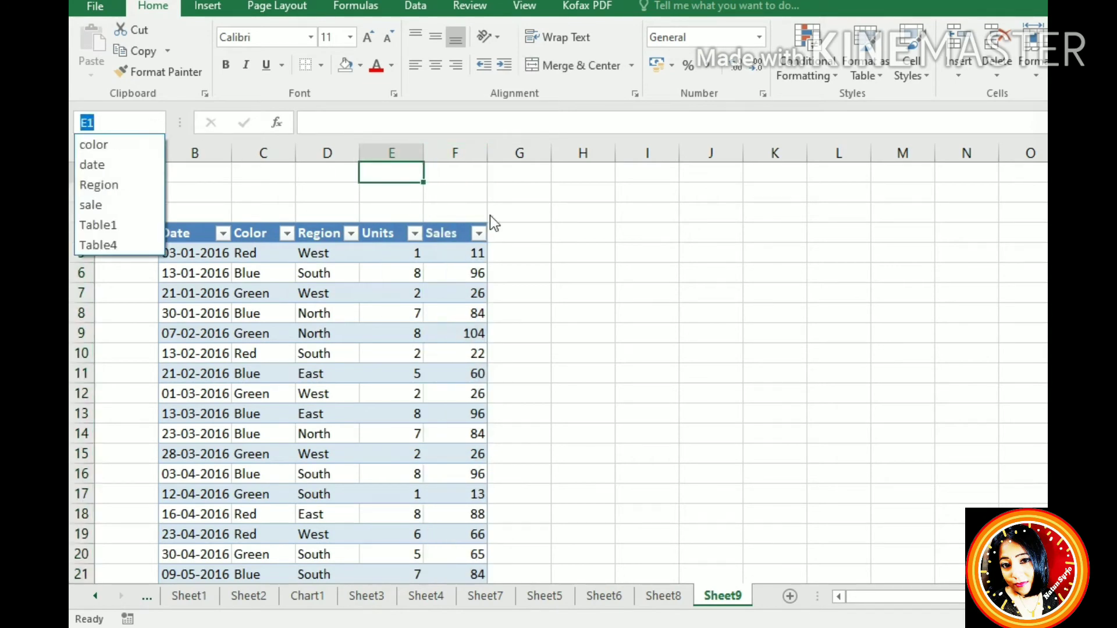
- Reselect column E and try again to give it the name "Units"
{"action": "left_click", "coordinate": [387, 155]}
{"action": "left_click", "coordinate": [400, 157]}
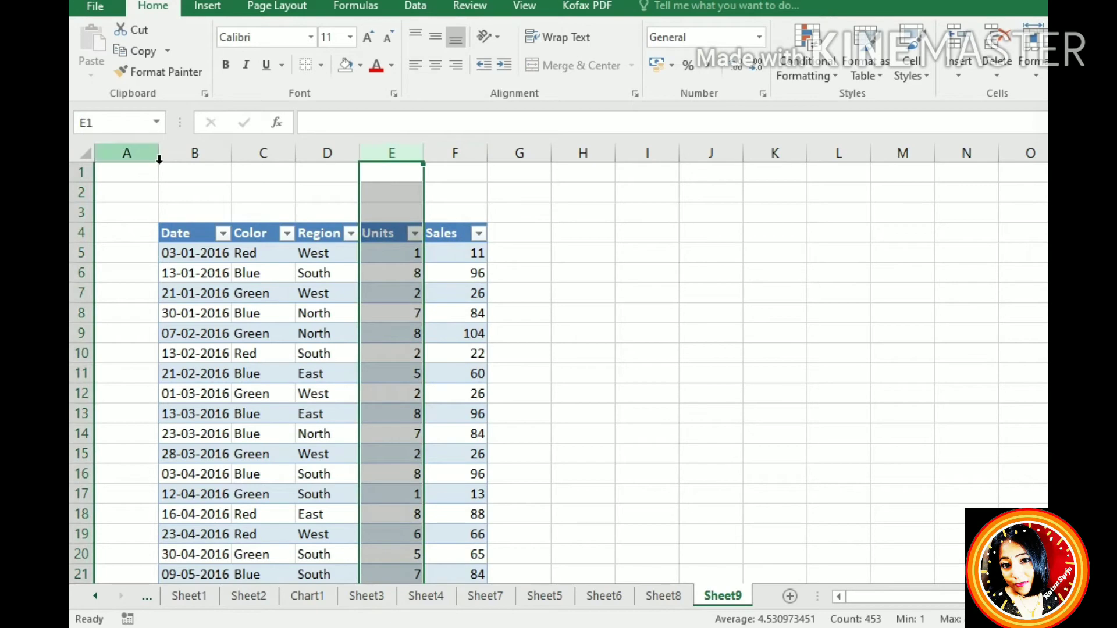
{"action": "type", "text": "Units"}
{"action": "key", "text": "Return"}
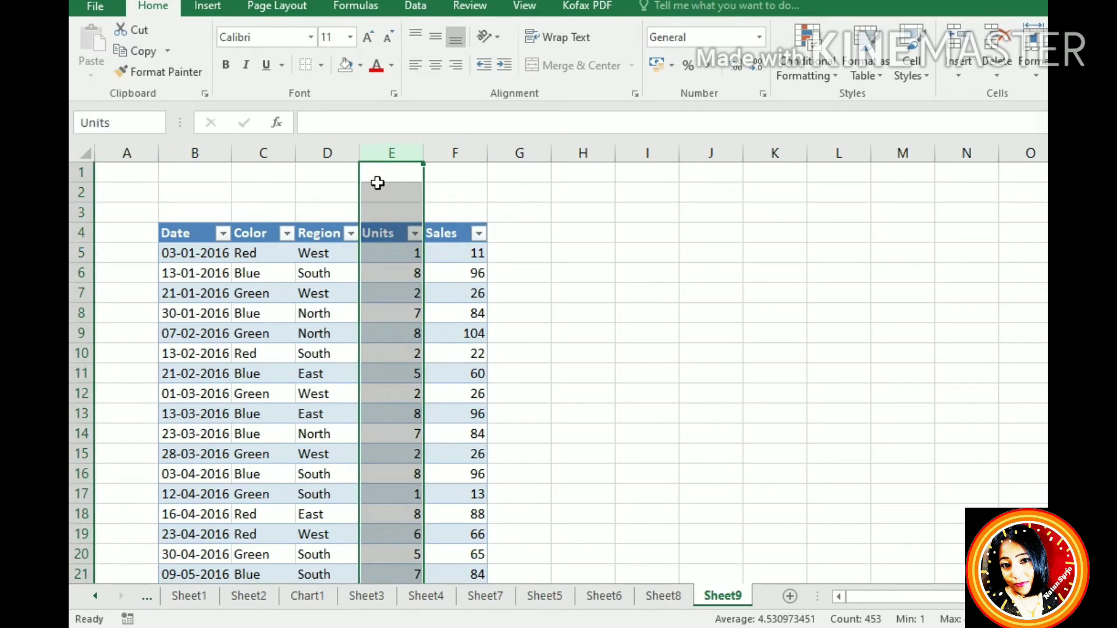
{"action": "left_click", "coordinate": [521, 178]}
- Define the name "Sales" for the whole column F
{"action": "left_click", "coordinate": [466, 157]}
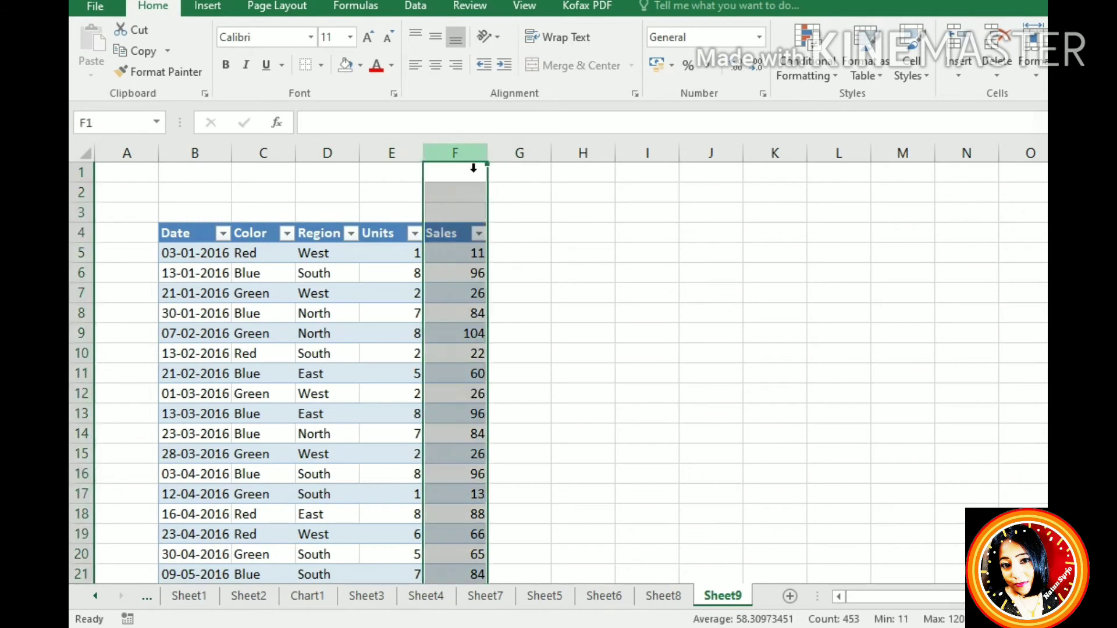
{"action": "left_click", "coordinate": [111, 124]}
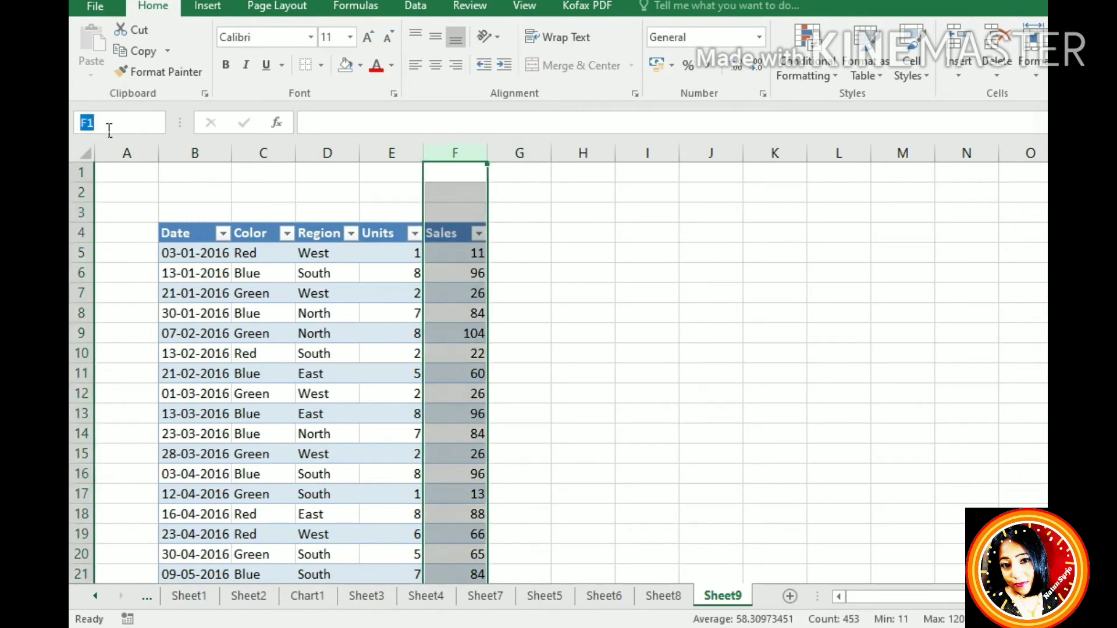
{"action": "type", "text": "Sales"}
{"action": "key", "text": "Return"}
- Check the defined names for the missing column name and define "Units" for the whole column E
{"action": "left_click", "coordinate": [158, 123]}
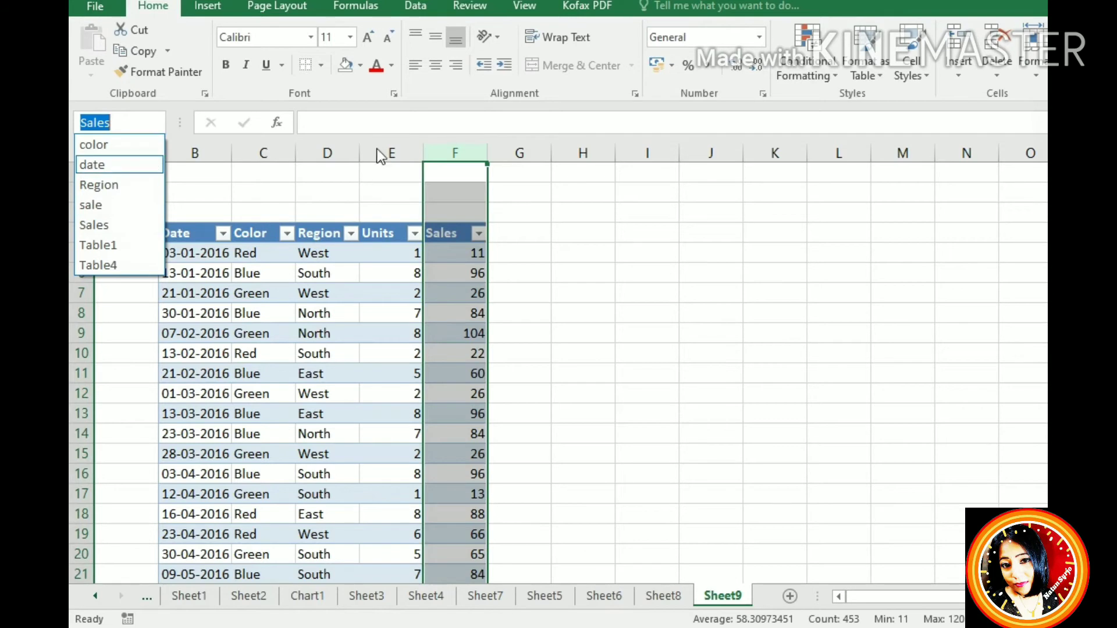
{"action": "left_click", "coordinate": [403, 149]}
{"action": "left_click", "coordinate": [410, 156]}
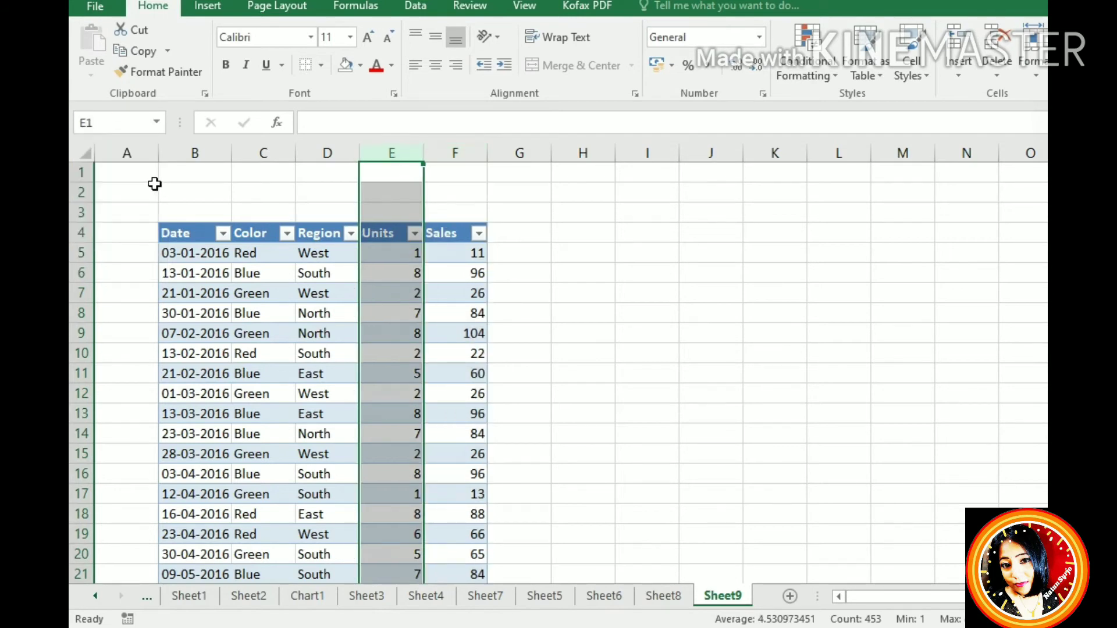
{"action": "left_click", "coordinate": [146, 127]}
{"action": "type", "text": "Units"}
{"action": "key", "text": "Return"}
- Review the list of defined names and select the table's columns one by one to verify their names
{"action": "left_click", "coordinate": [159, 130]}
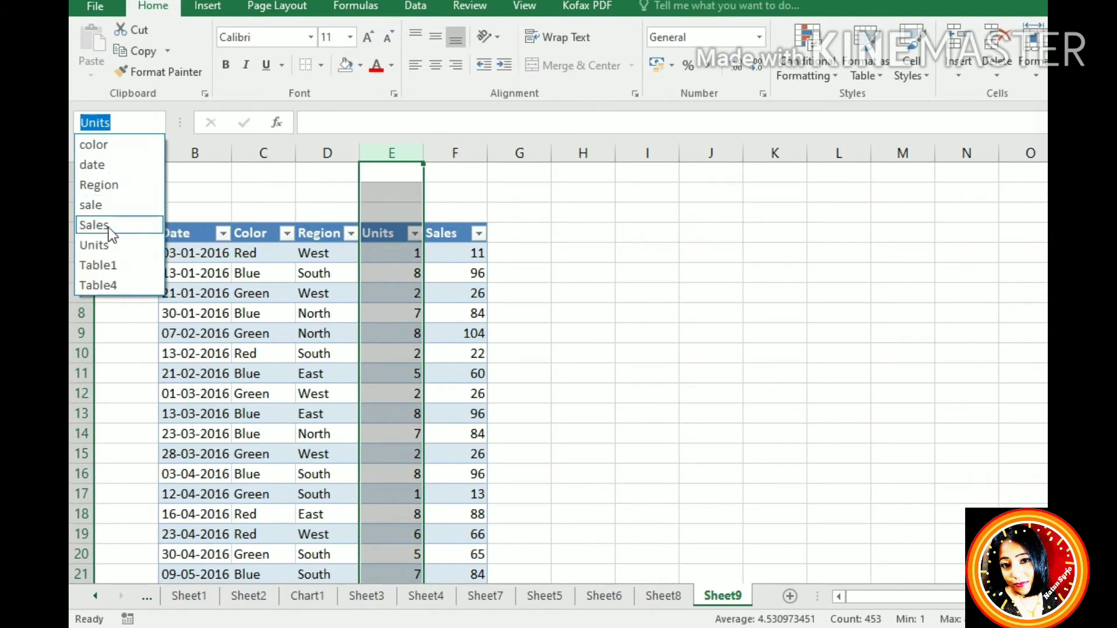
{"action": "left_click", "coordinate": [210, 243]}
{"action": "left_click", "coordinate": [197, 155]}
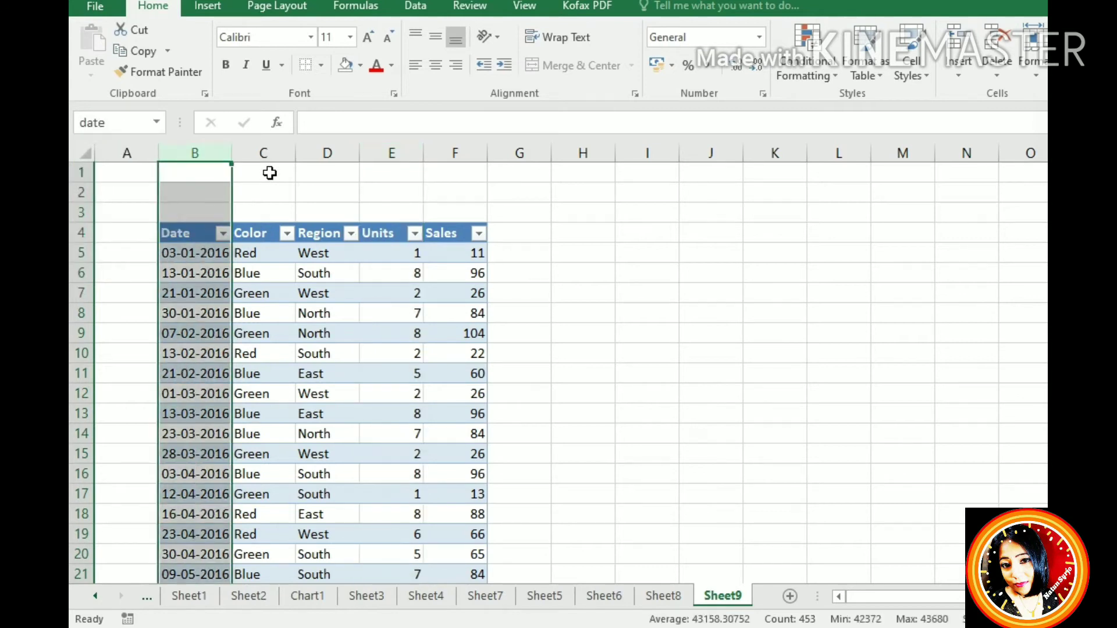
{"action": "left_click", "coordinate": [267, 154]}
{"action": "left_click", "coordinate": [356, 155]}
{"action": "left_click", "coordinate": [418, 175]}
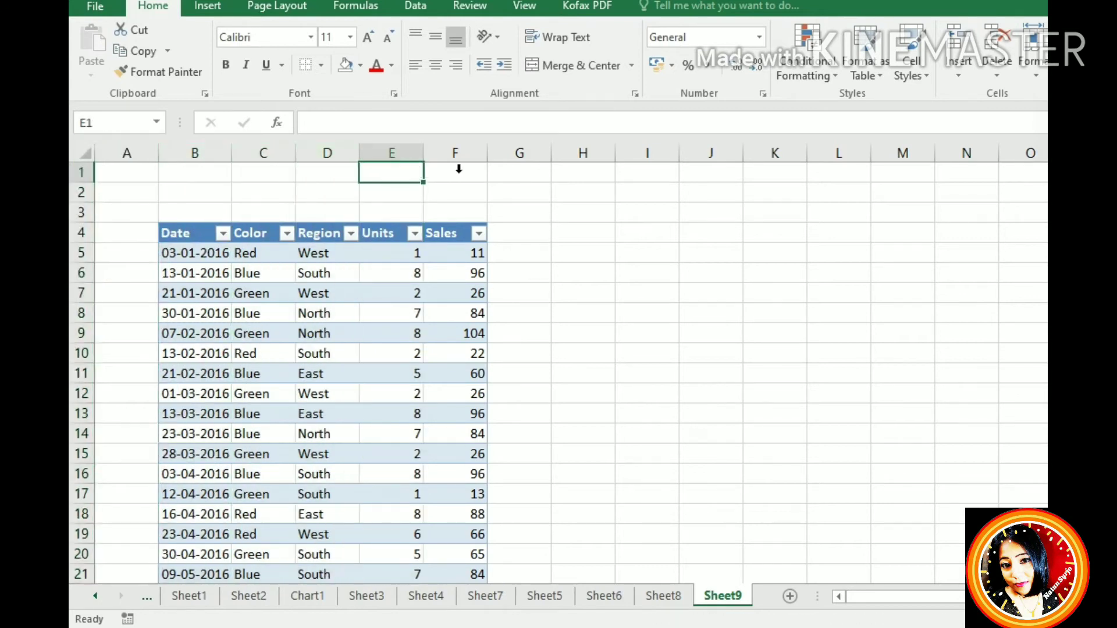
{"action": "left_click", "coordinate": [457, 154]}
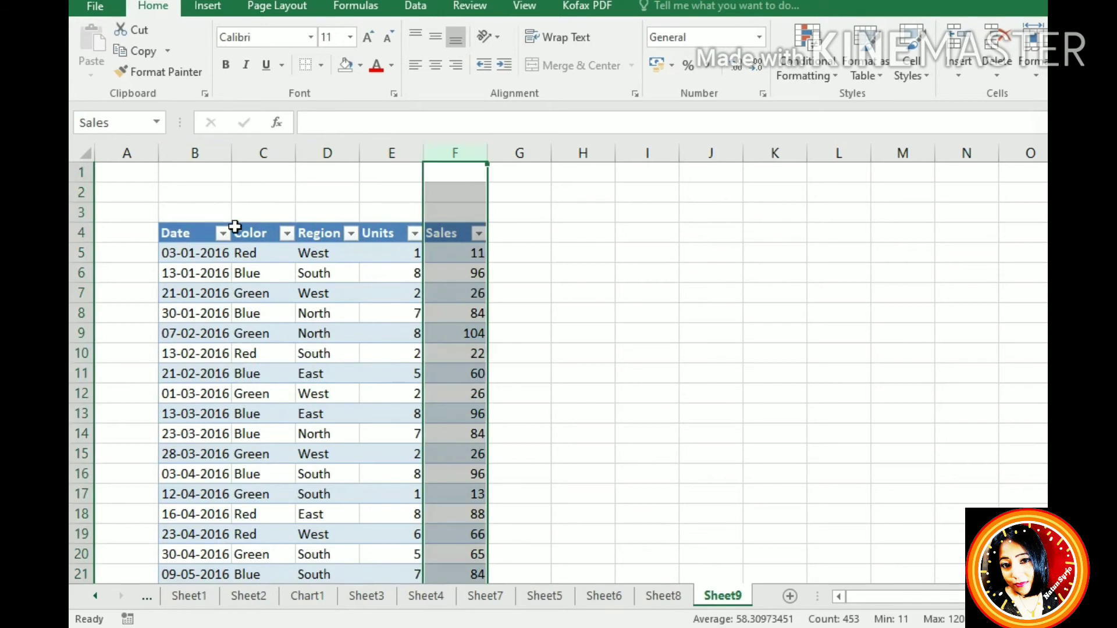
{"action": "left_click", "coordinate": [250, 217]}
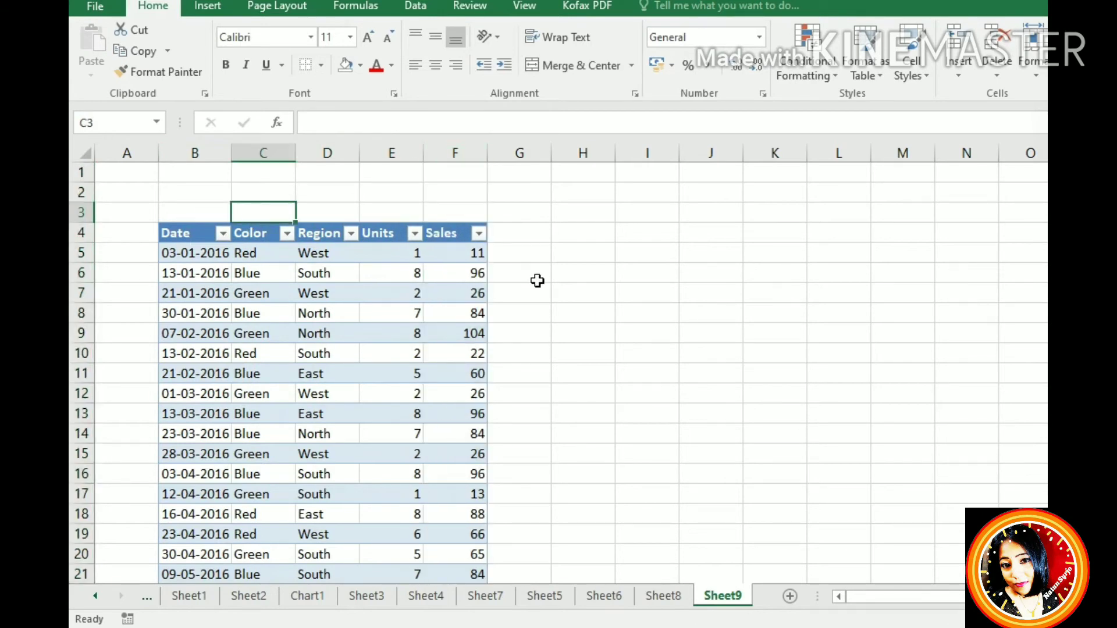
- Select the entire worksheet to show its extent and return to cell H4
{"action": "left_click", "coordinate": [567, 239]}
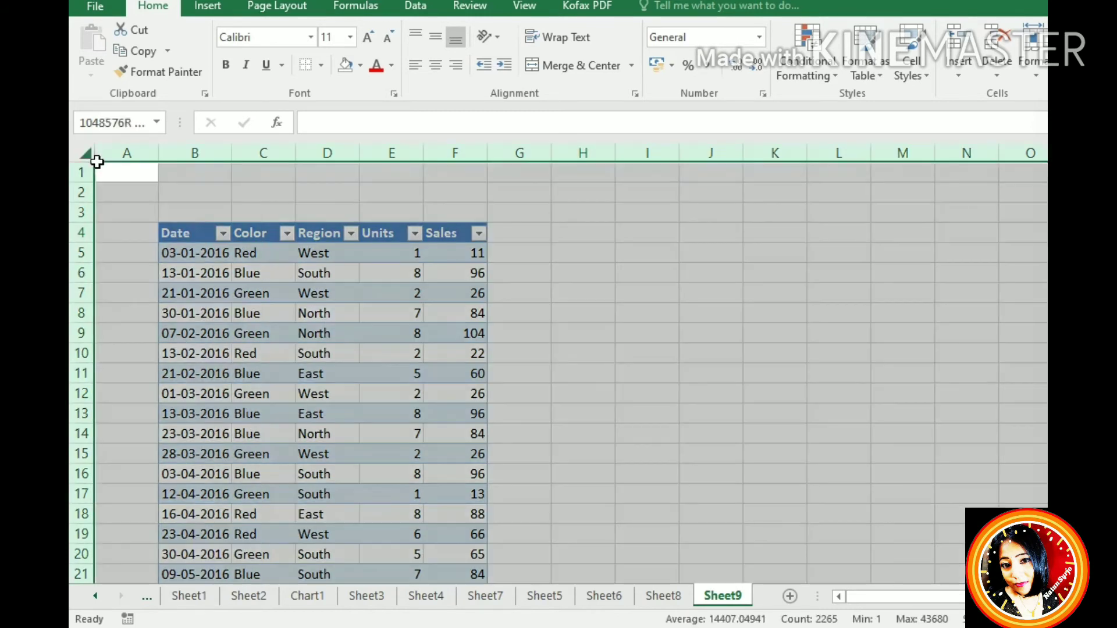
{"action": "left_click", "coordinate": [88, 154]}
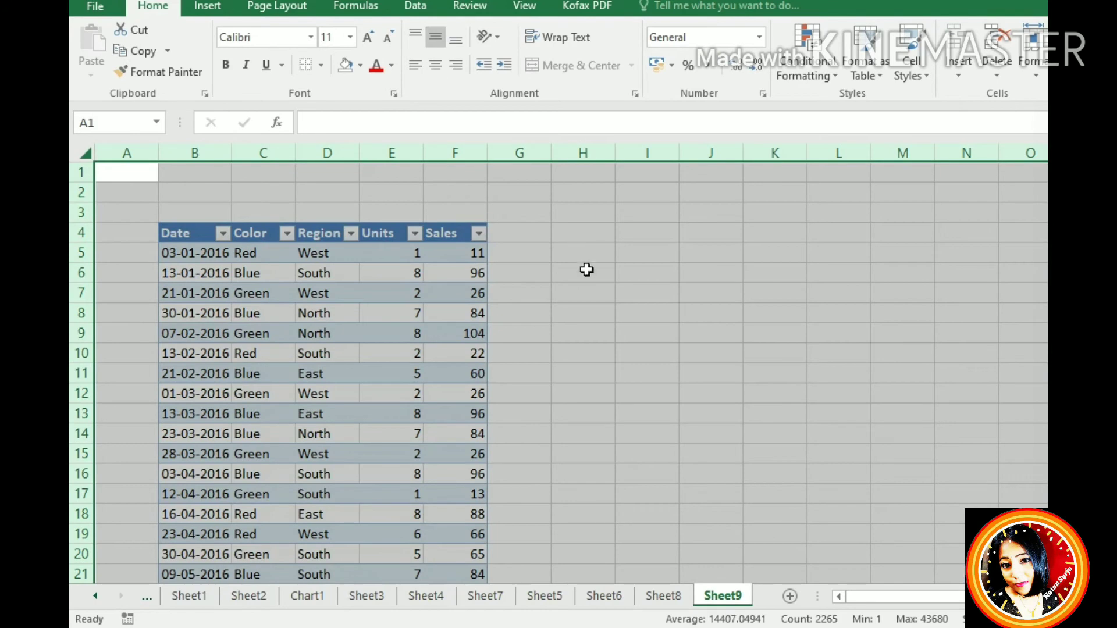
{"action": "left_click", "coordinate": [597, 241]}
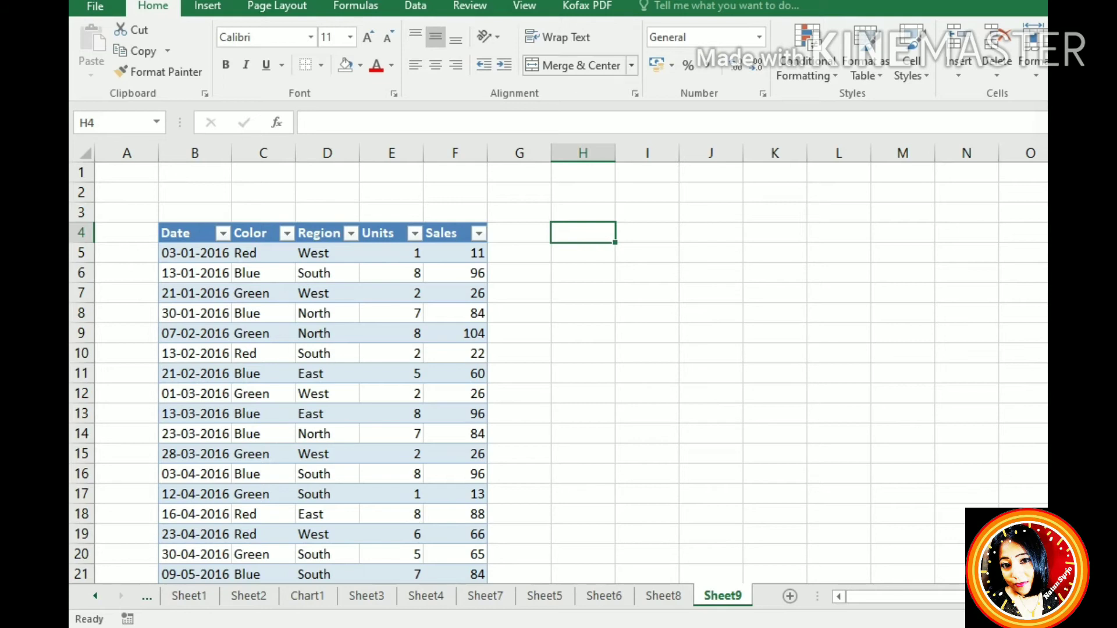
- Browse the Math & Trig, Logical, Financial and AutoSum functions and view the Insert Function dialog without inserting anything
{"action": "left_click", "coordinate": [372, 5]}
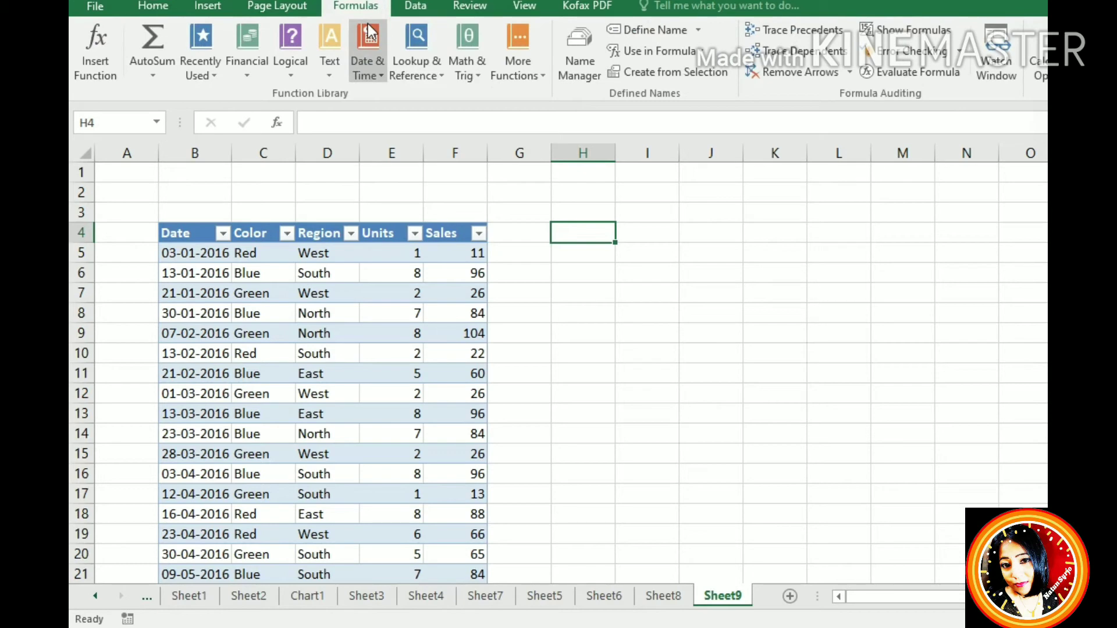
{"action": "left_click", "coordinate": [476, 77]}
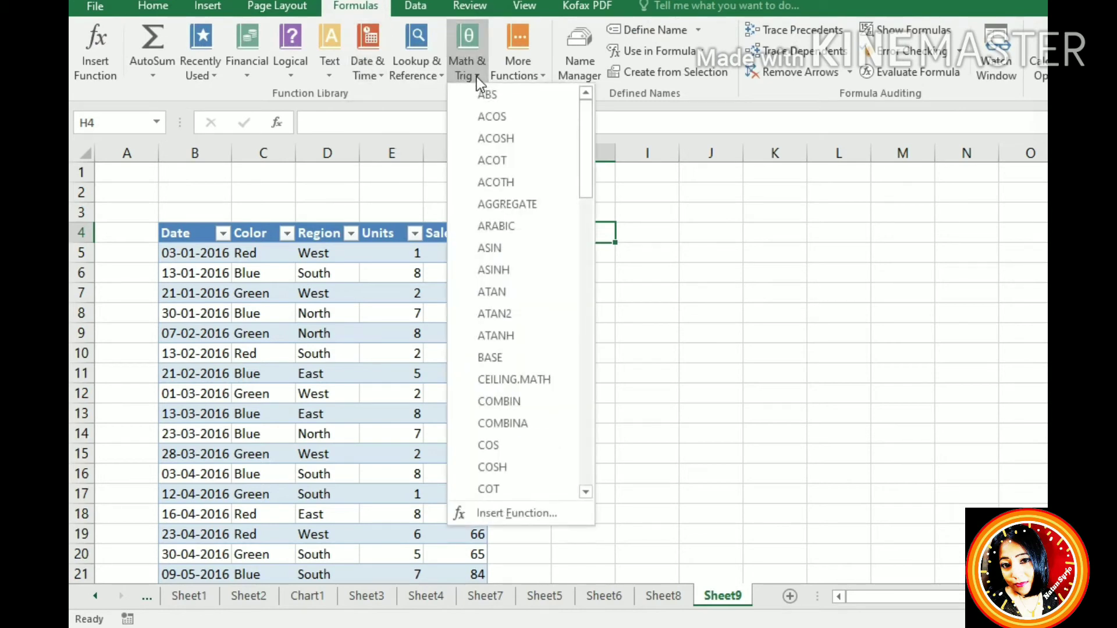
{"action": "left_click", "coordinate": [287, 77]}
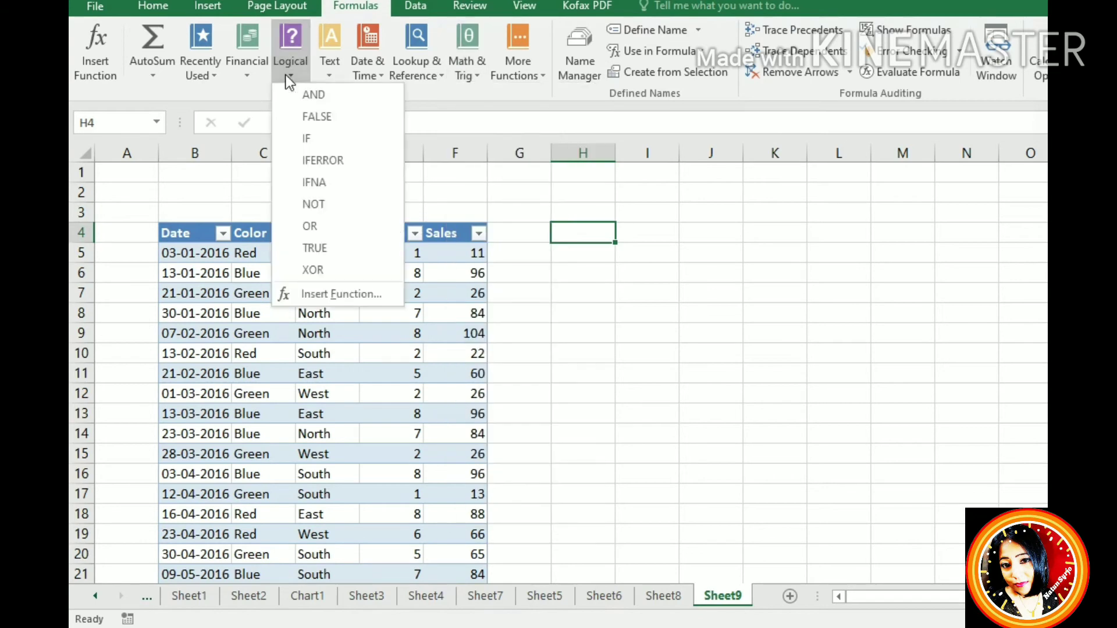
{"action": "left_click", "coordinate": [250, 79]}
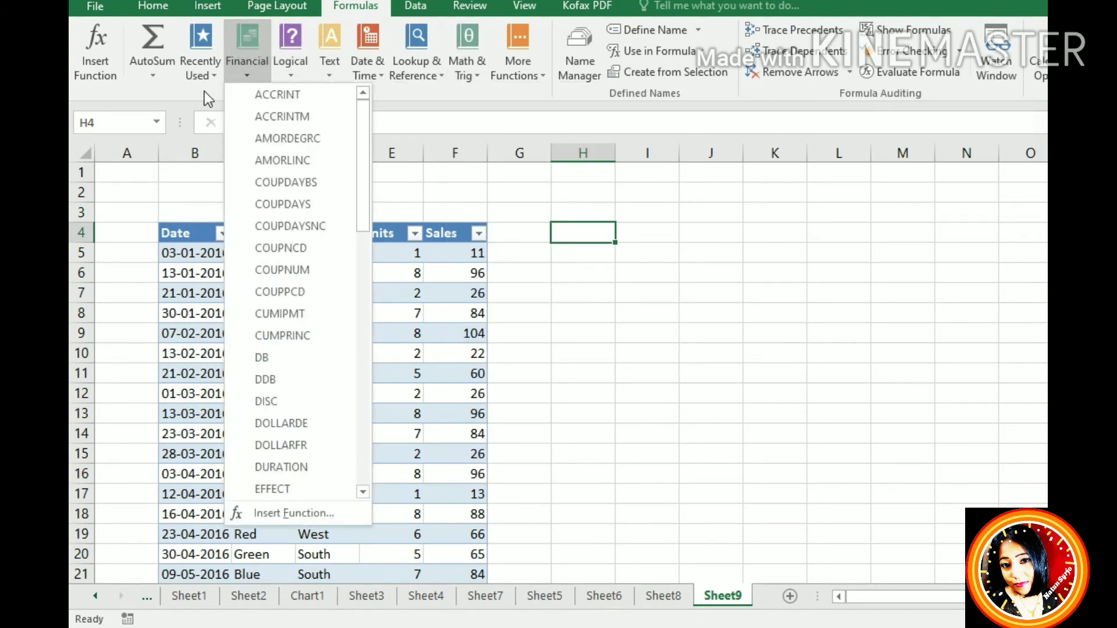
{"action": "left_click", "coordinate": [153, 75]}
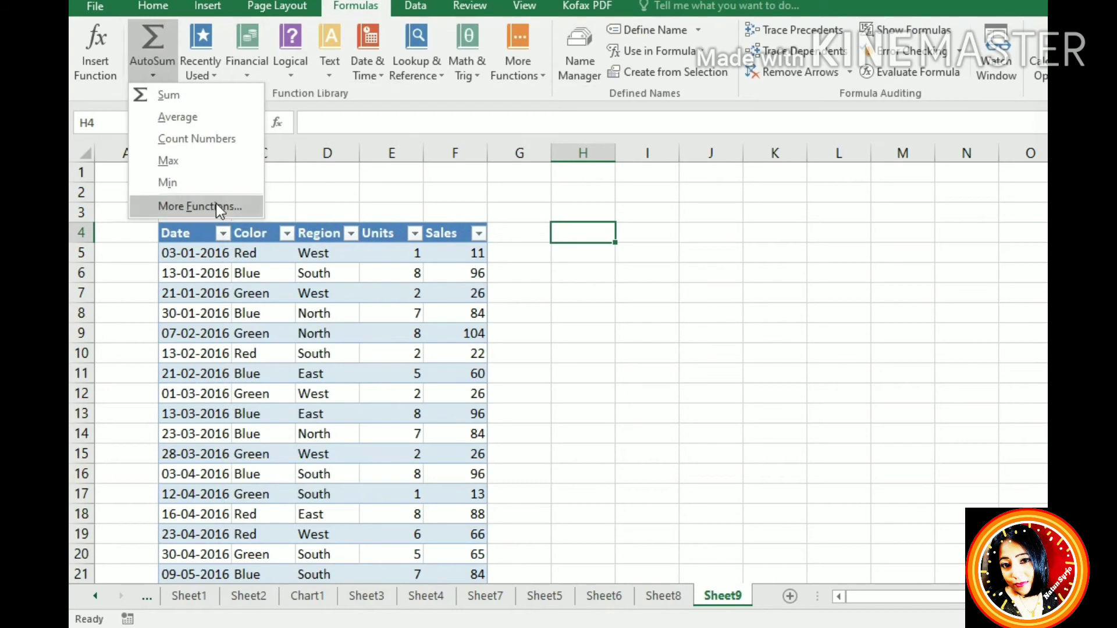
{"action": "left_click", "coordinate": [106, 76]}
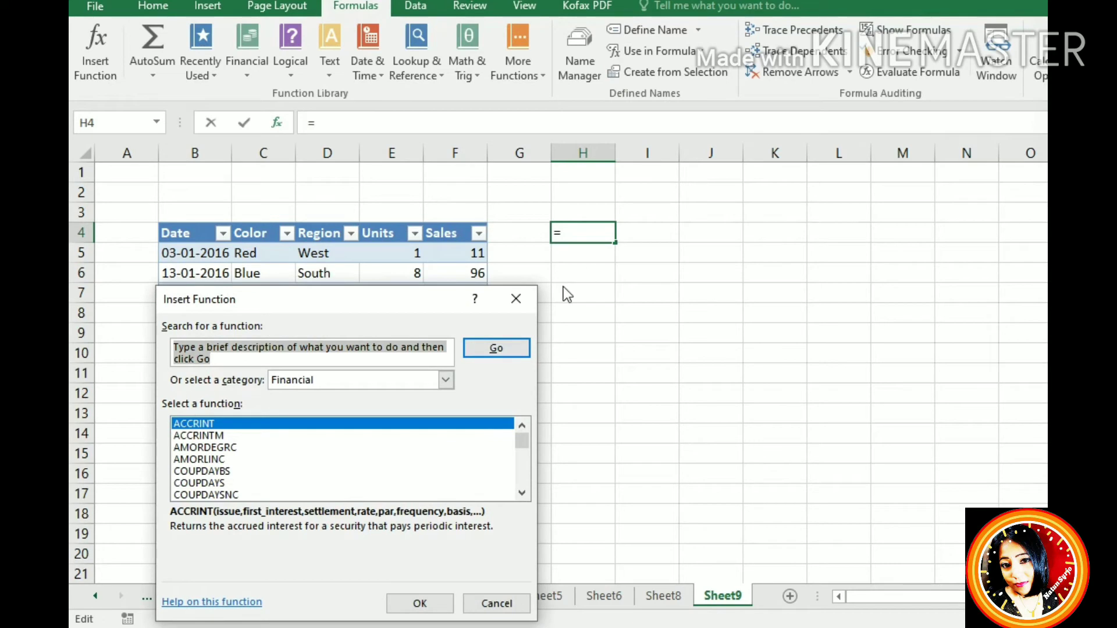
{"action": "left_click", "coordinate": [516, 299]}
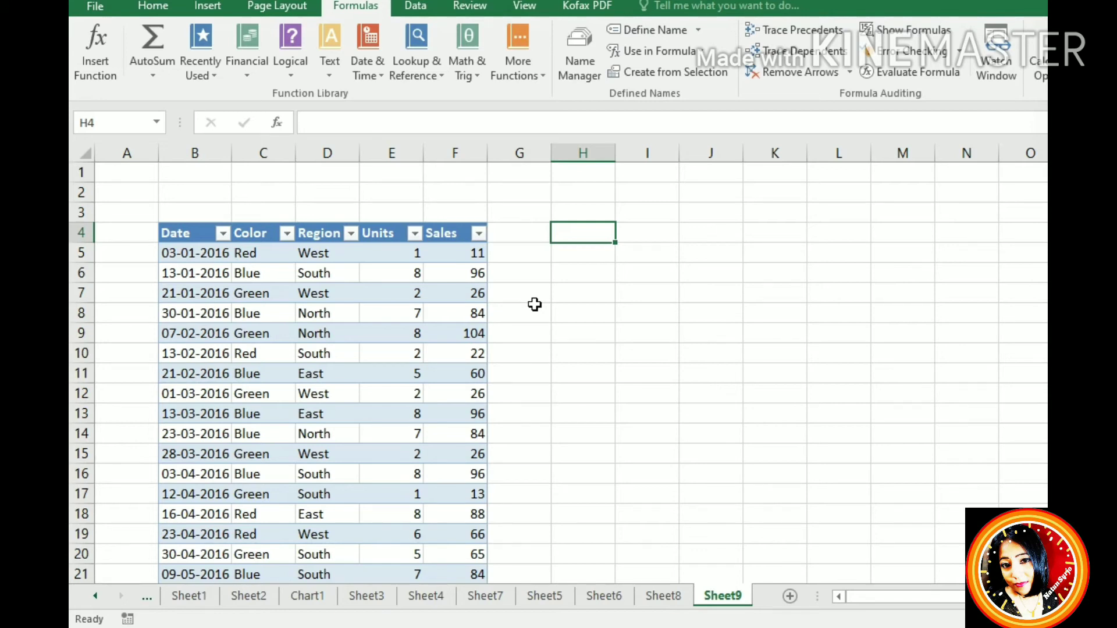
{"action": "type", "text": "="}
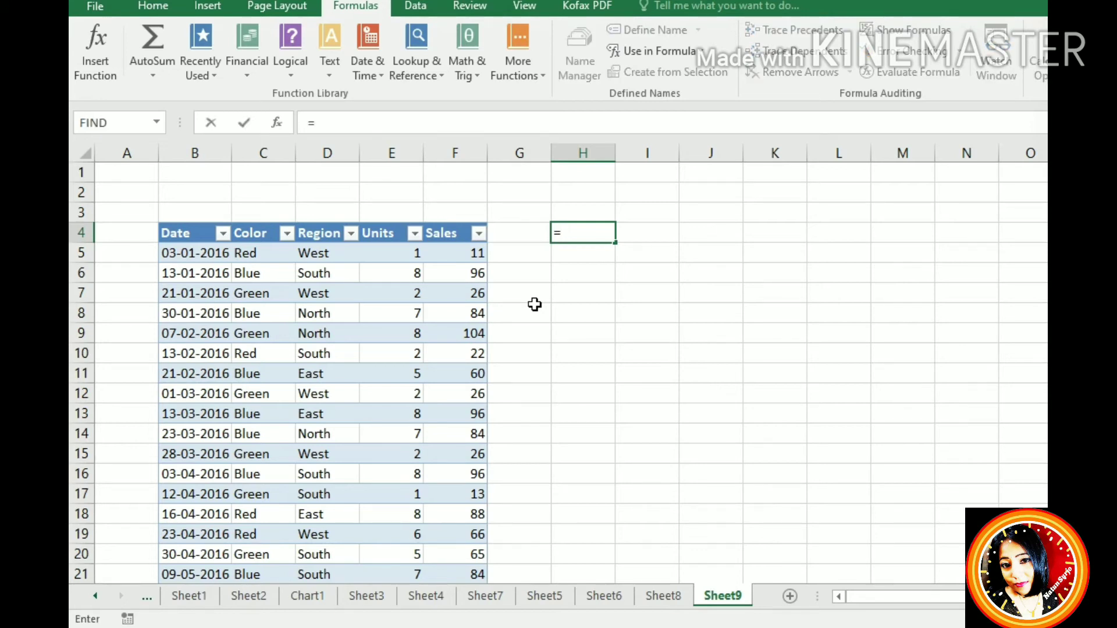
{"action": "type", "text": "co"}
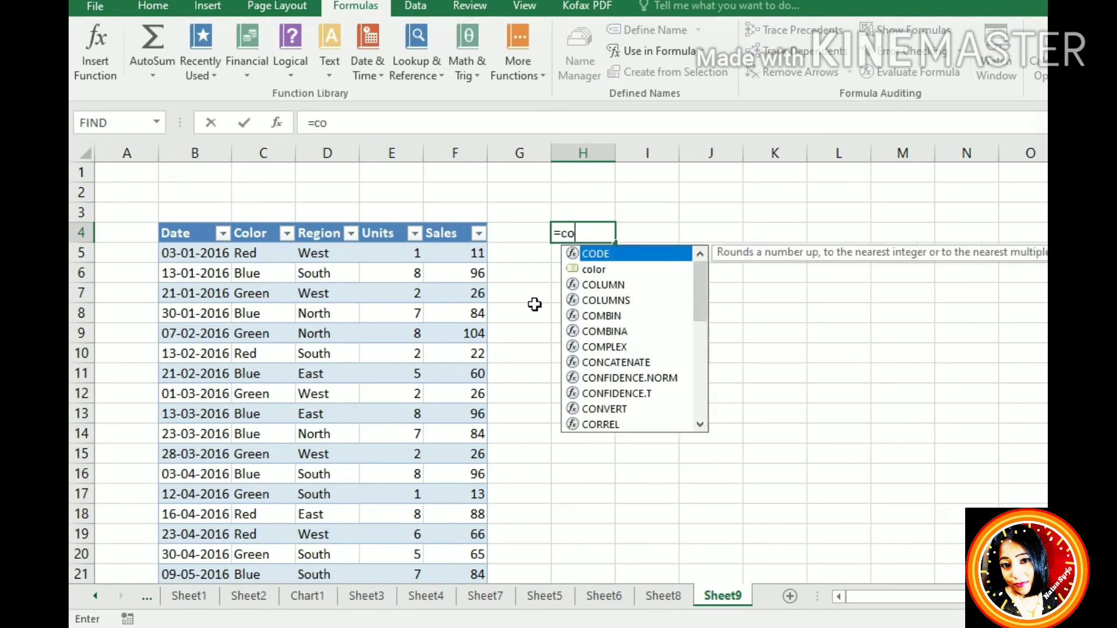
{"action": "type", "text": "unt"}
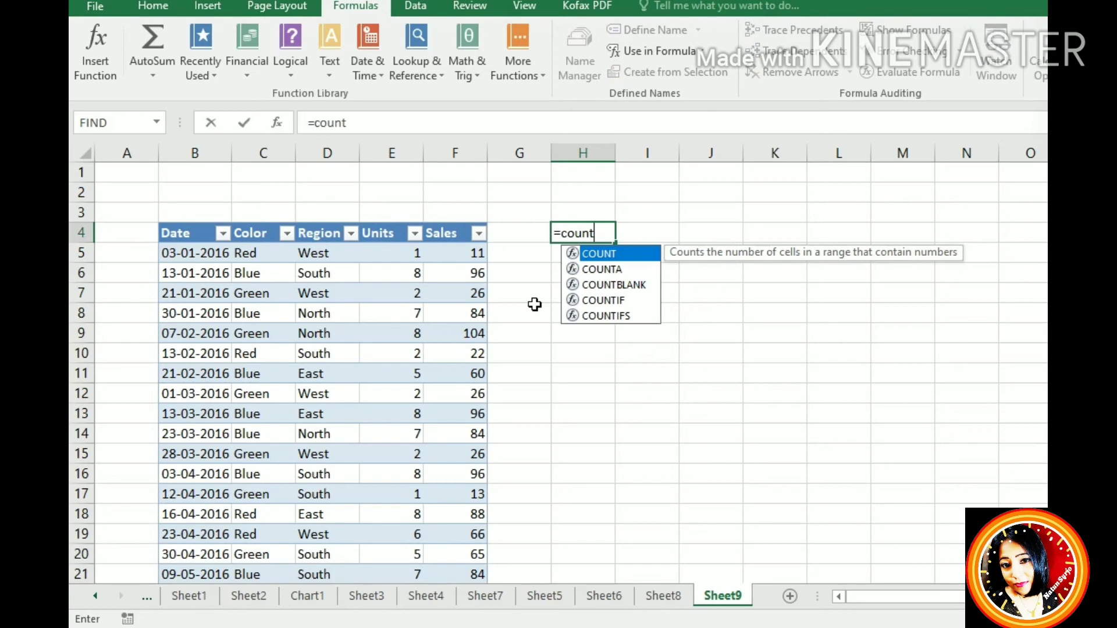
{"action": "type", "text": "("}
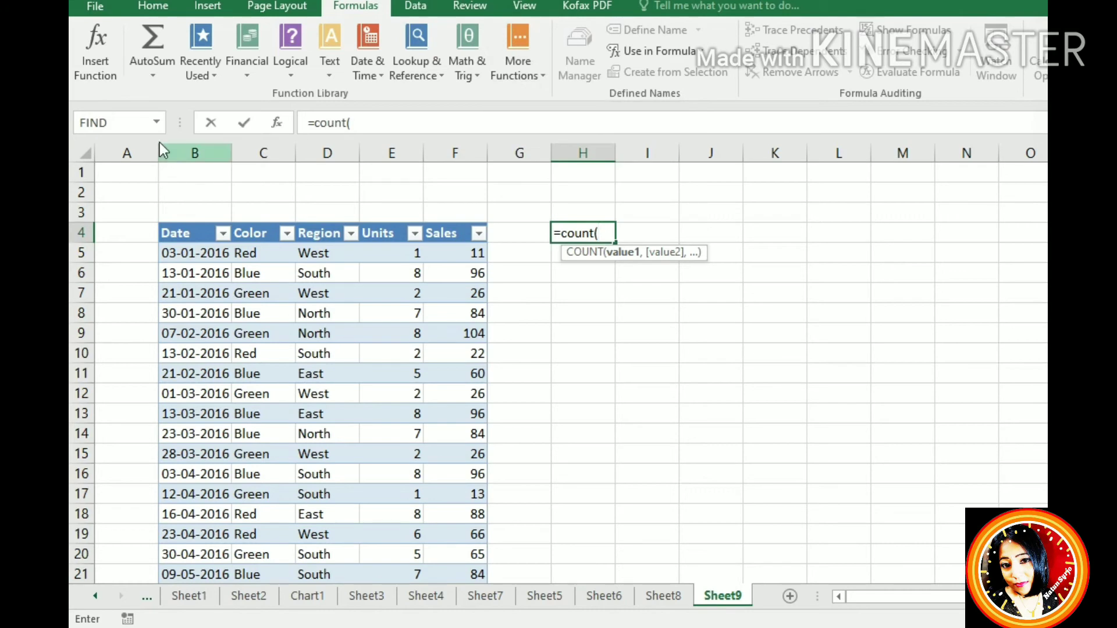
{"action": "left_click", "coordinate": [156, 123]}
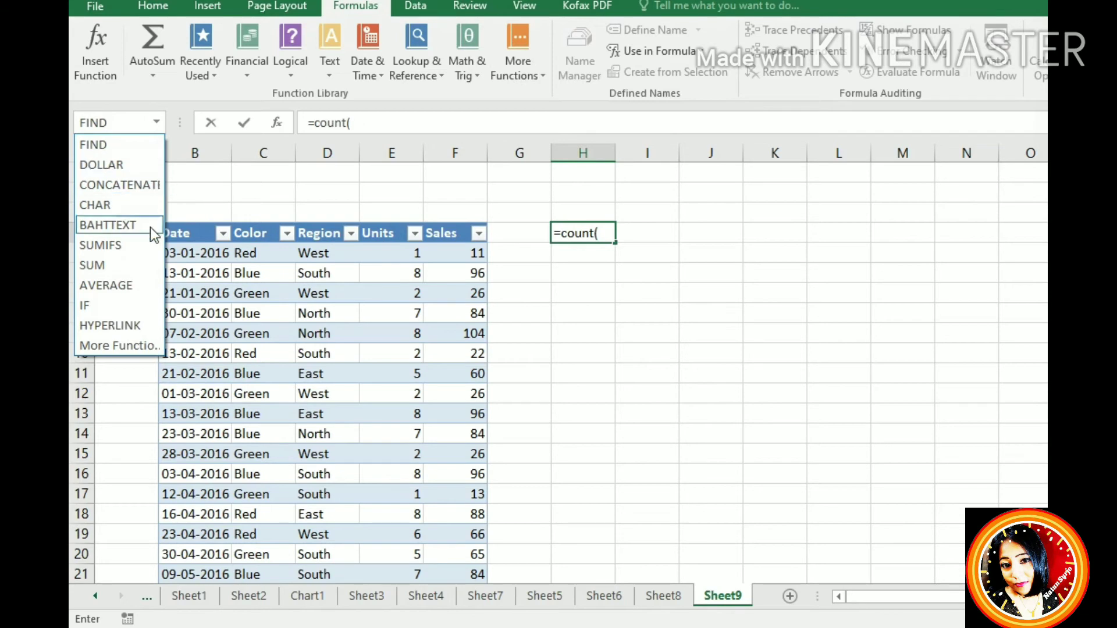
{"action": "left_click", "coordinate": [119, 346]}
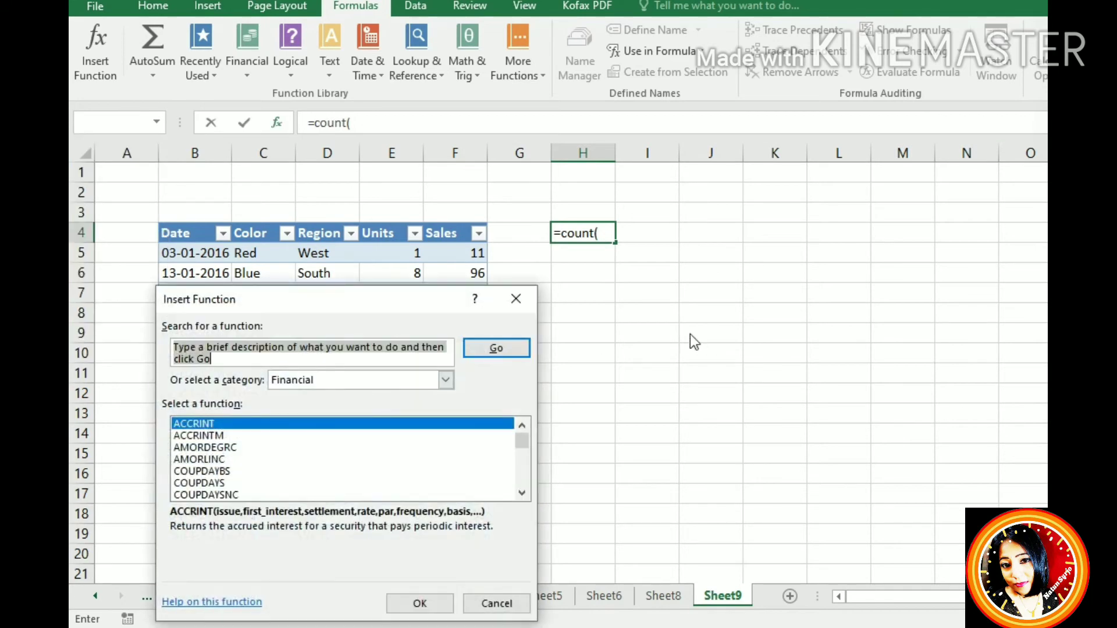
{"action": "left_click", "coordinate": [516, 299]}
{"action": "left_click", "coordinate": [662, 295]}
{"action": "left_click", "coordinate": [583, 244]}
- Enter the formula =COUNT(color) in cell H4, taking the named column C as its argument
{"action": "type", "text": "=c"}
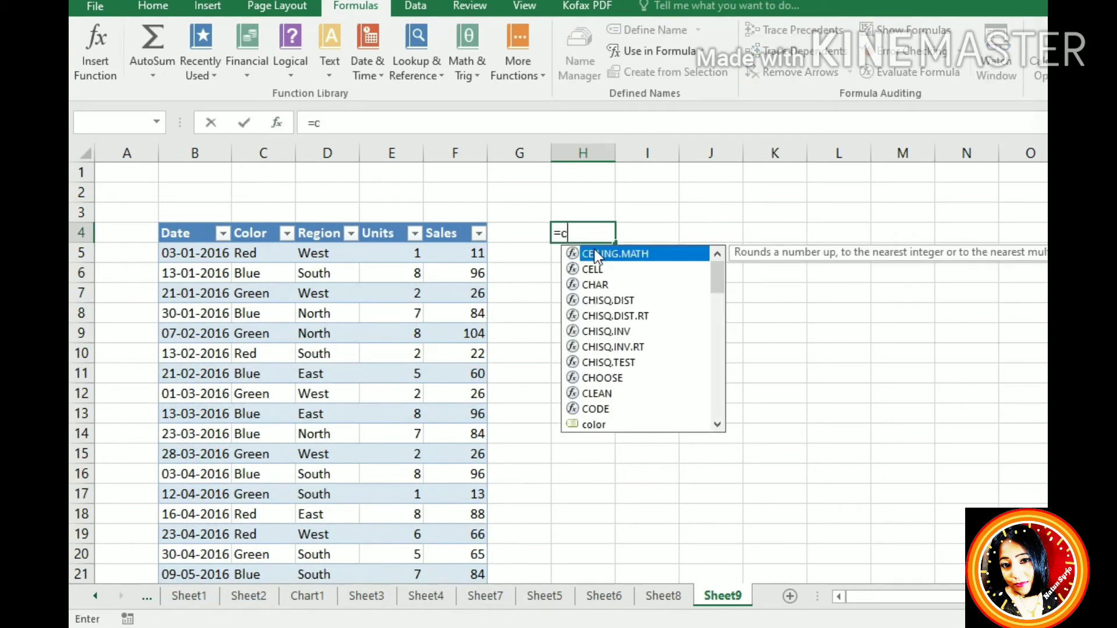
{"action": "type", "text": "ount"}
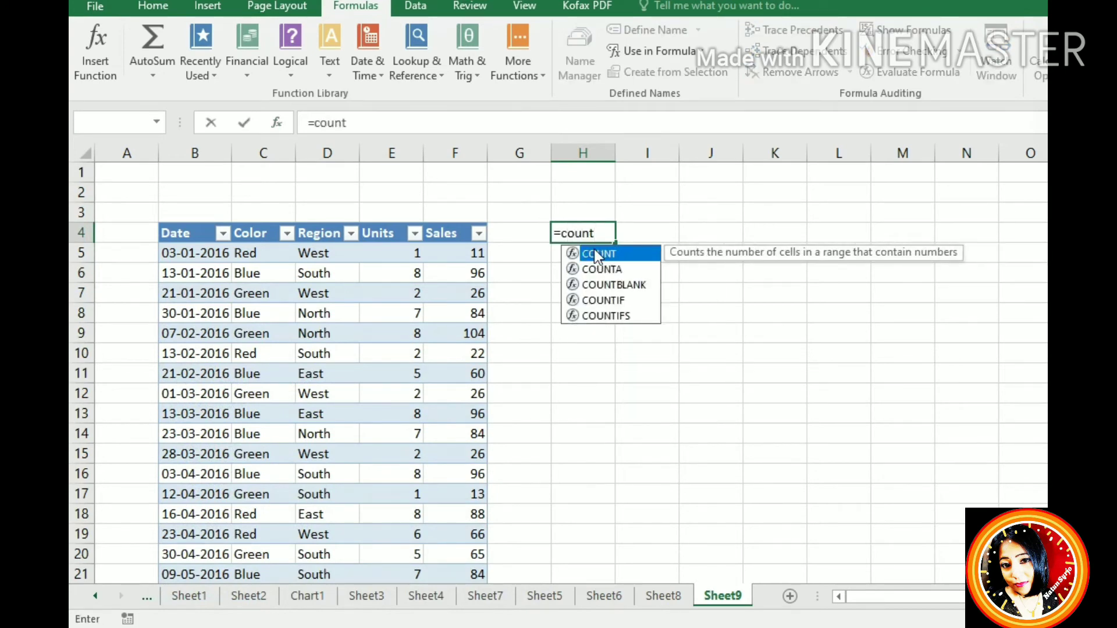
{"action": "type", "text": "("}
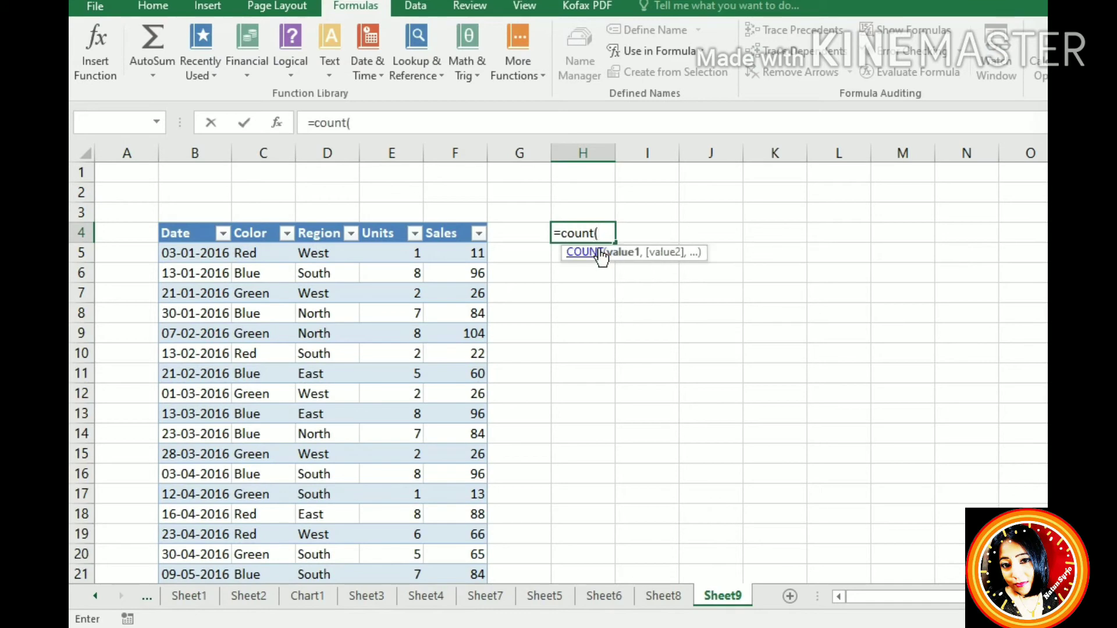
{"action": "left_click", "coordinate": [158, 122]}
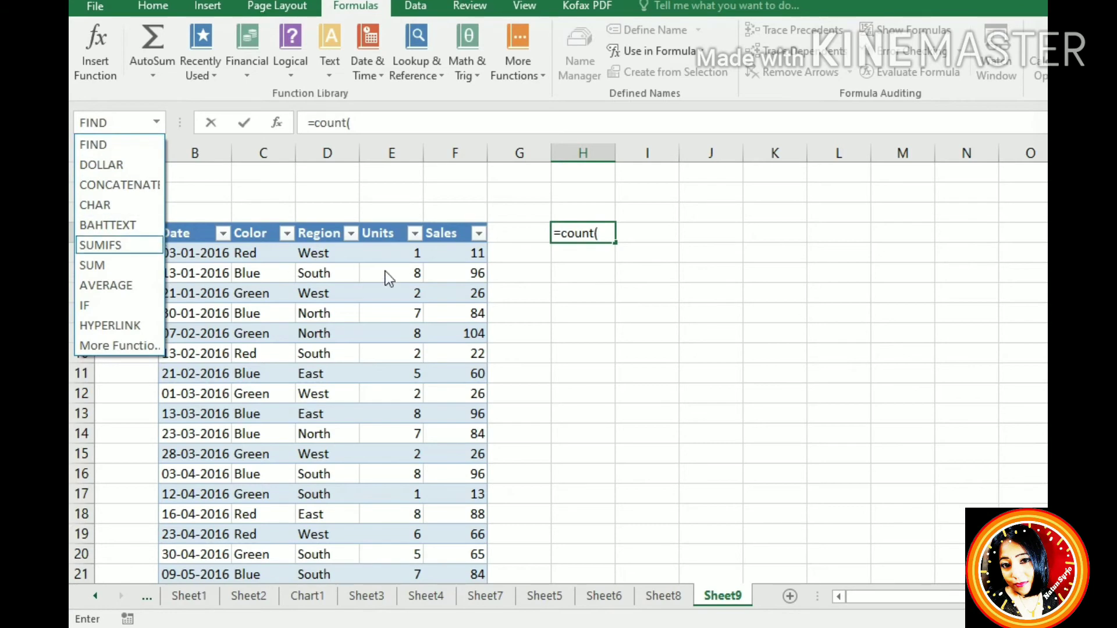
{"action": "left_click", "coordinate": [260, 232]}
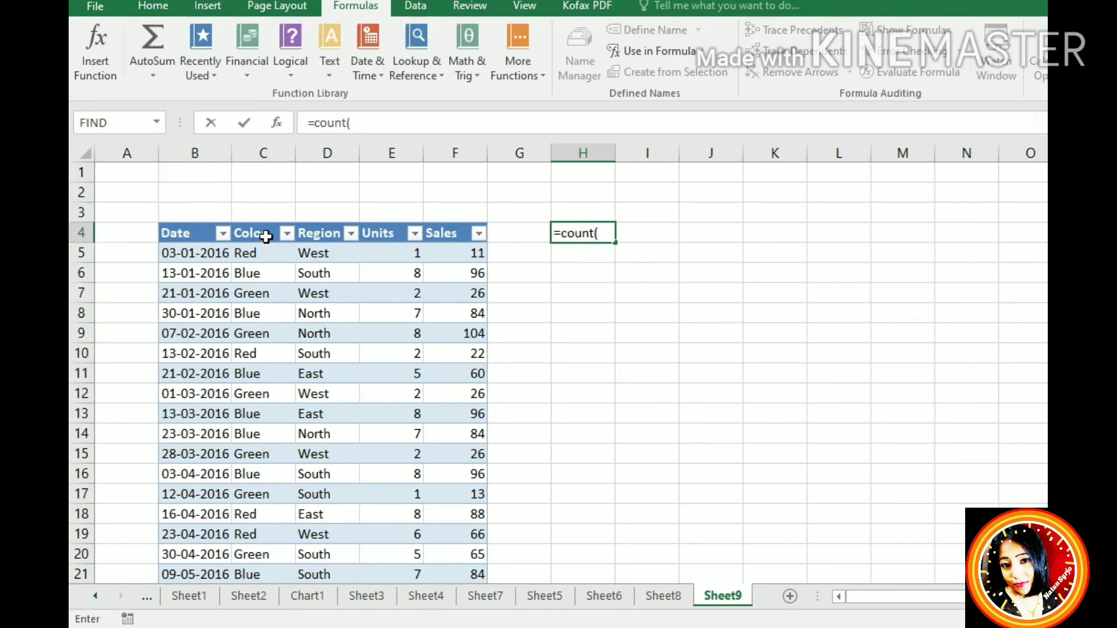
{"action": "left_click", "coordinate": [269, 170]}
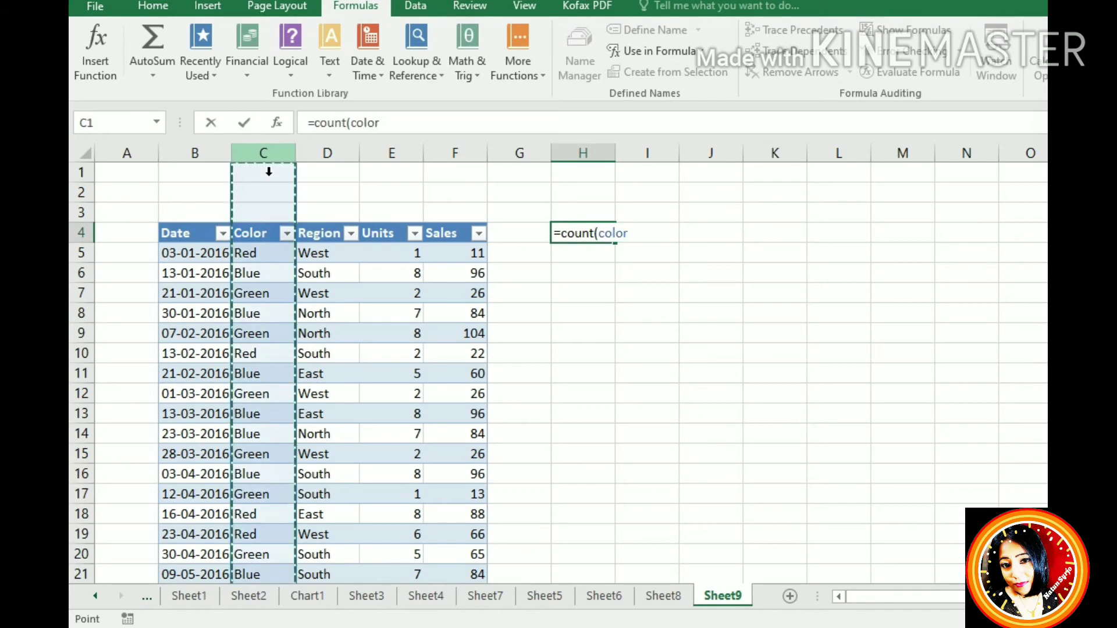
{"action": "left_click", "coordinate": [404, 131]}
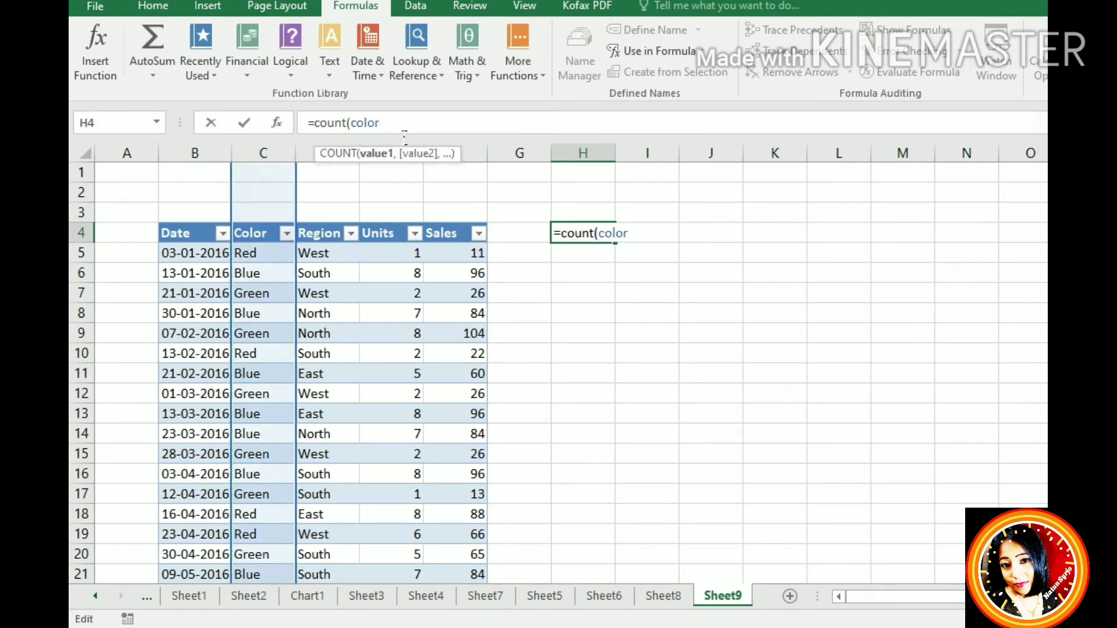
{"action": "type", "text": ")"}
{"action": "key", "text": "Return"}
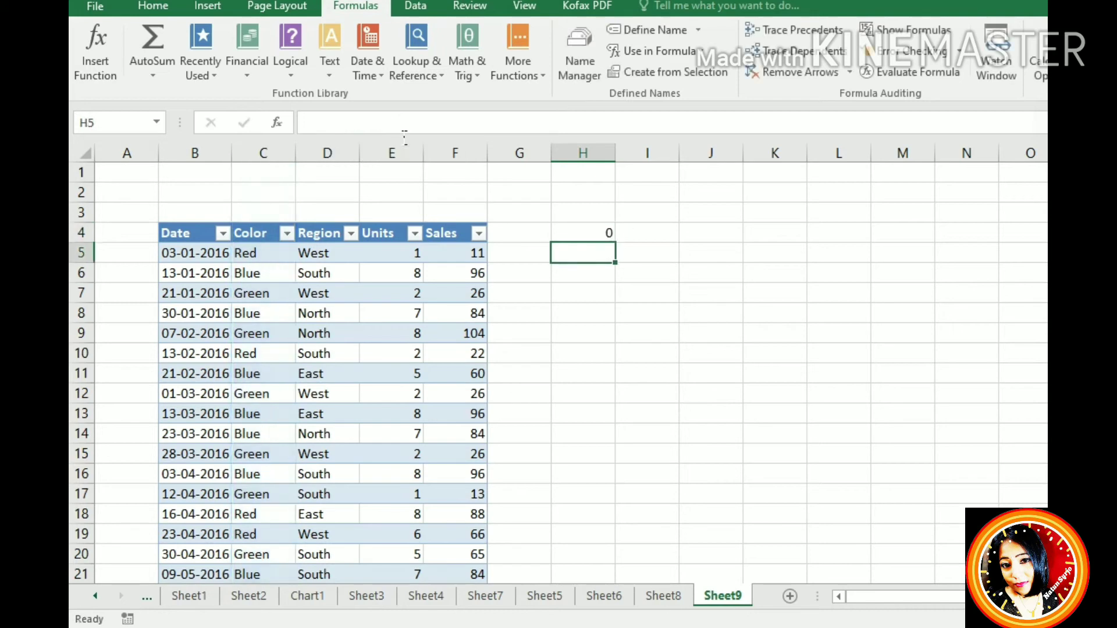
- Inspect the formula in cell H4 and the column range it refers to without changing it
{"action": "left_click", "coordinate": [593, 238]}
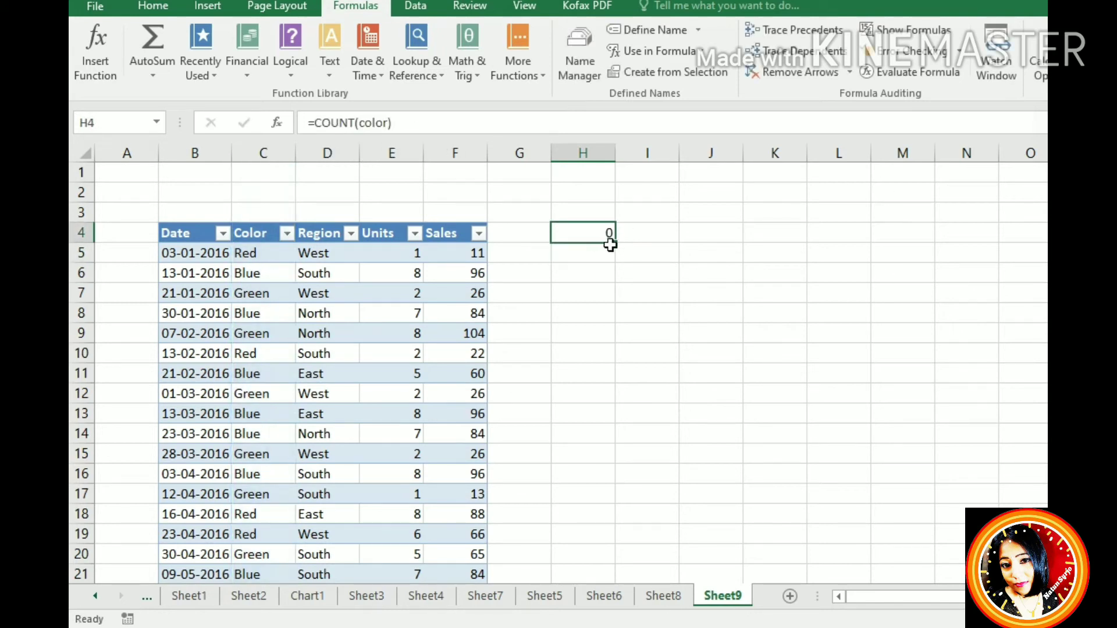
{"action": "left_click", "coordinate": [398, 124]}
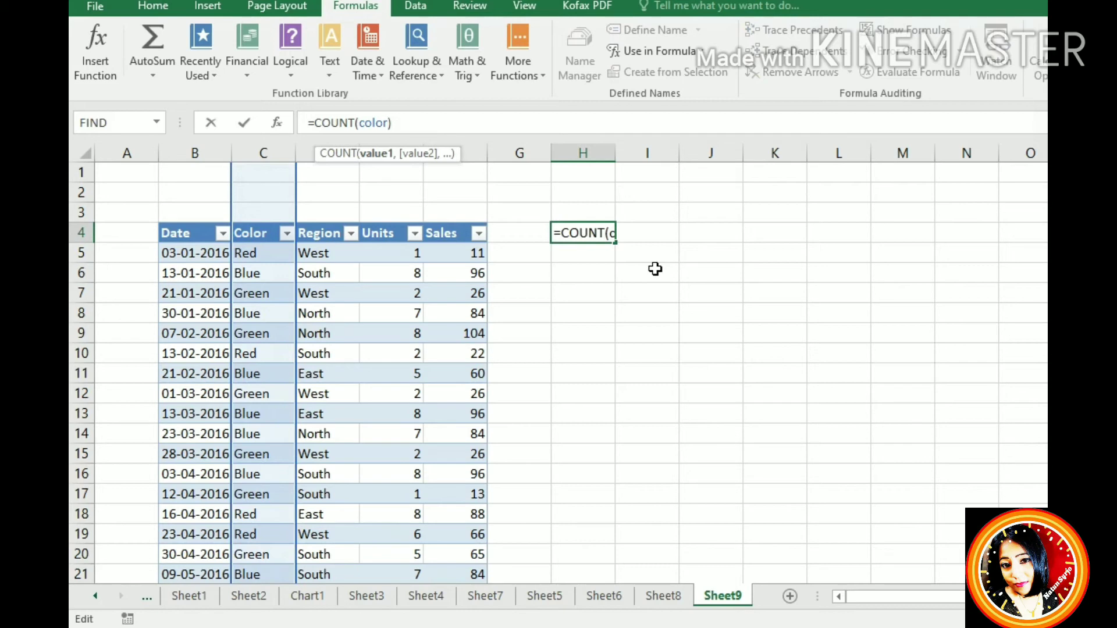
{"action": "left_click", "coordinate": [655, 260]}
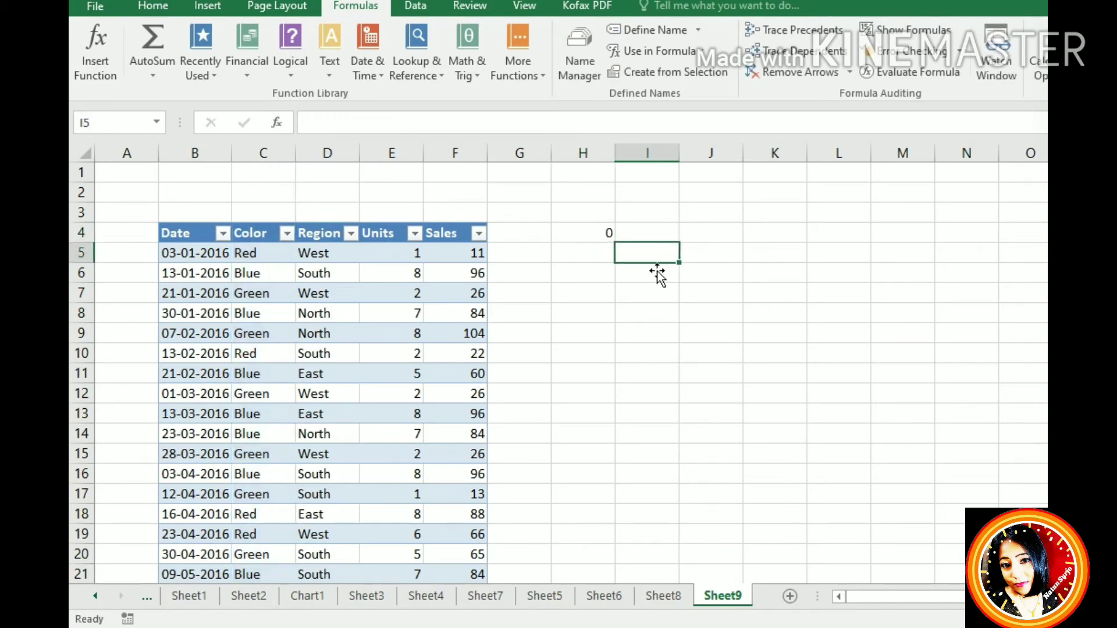
{"action": "left_click", "coordinate": [605, 239]}
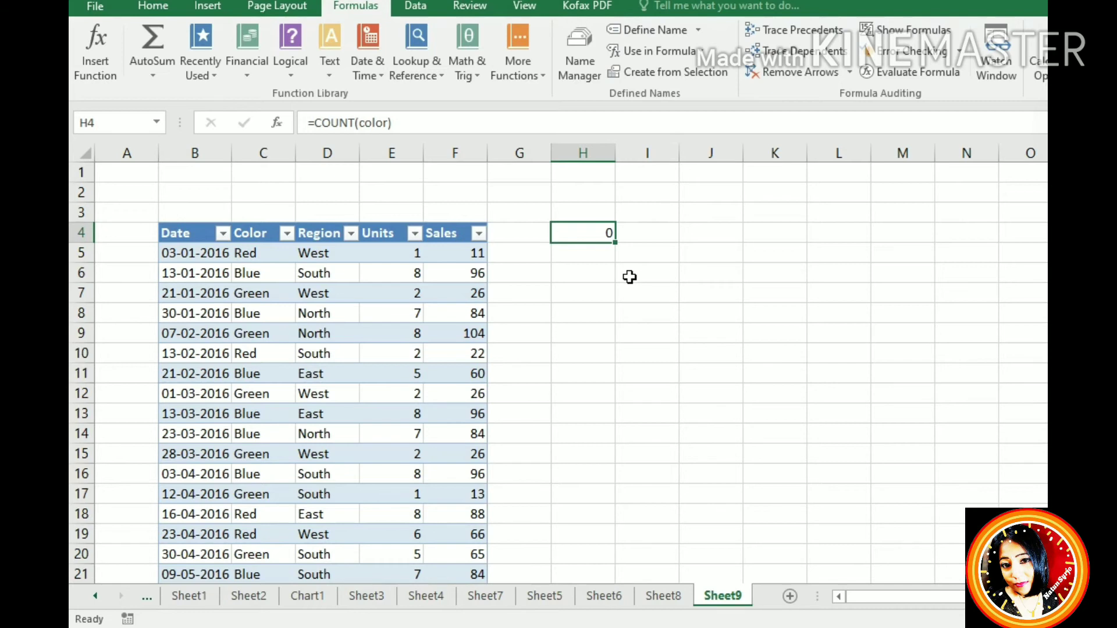
{"action": "key", "text": "BackSpace"}
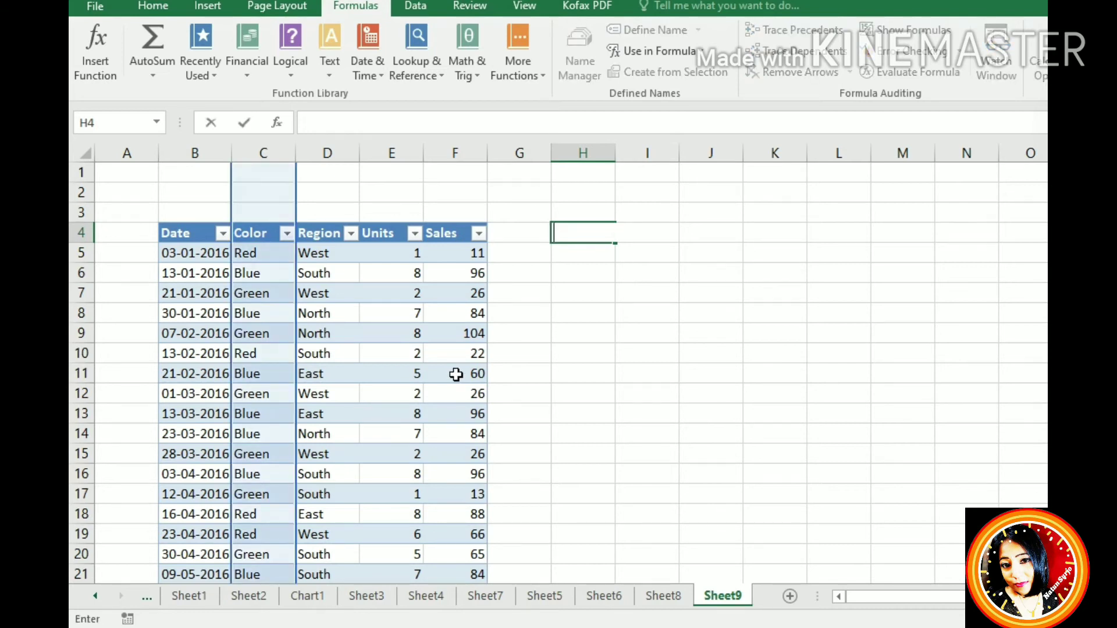
{"action": "key", "text": "Escape"}
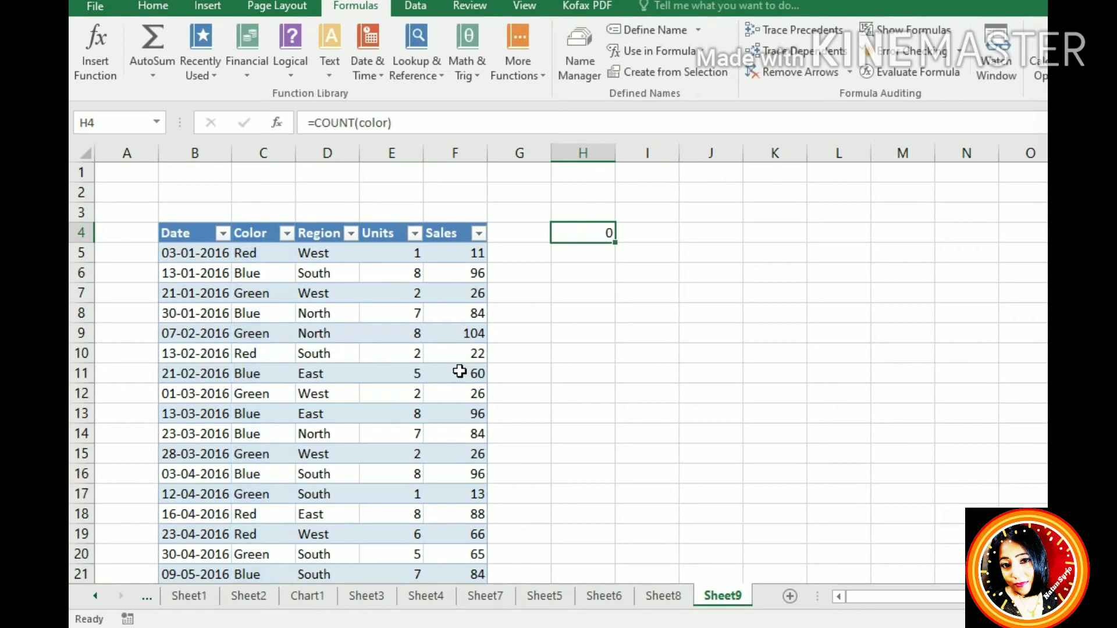
- Re-enter =COUNT(color) in cell H4 and clear the cell again
{"action": "type", "text": "="}
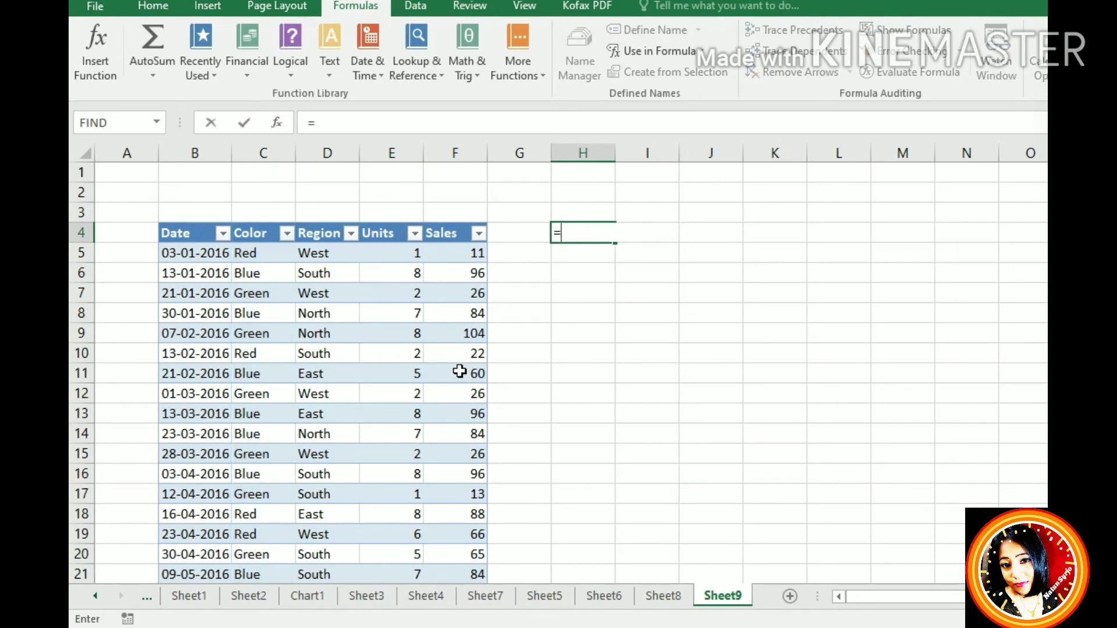
{"action": "type", "text": "count"}
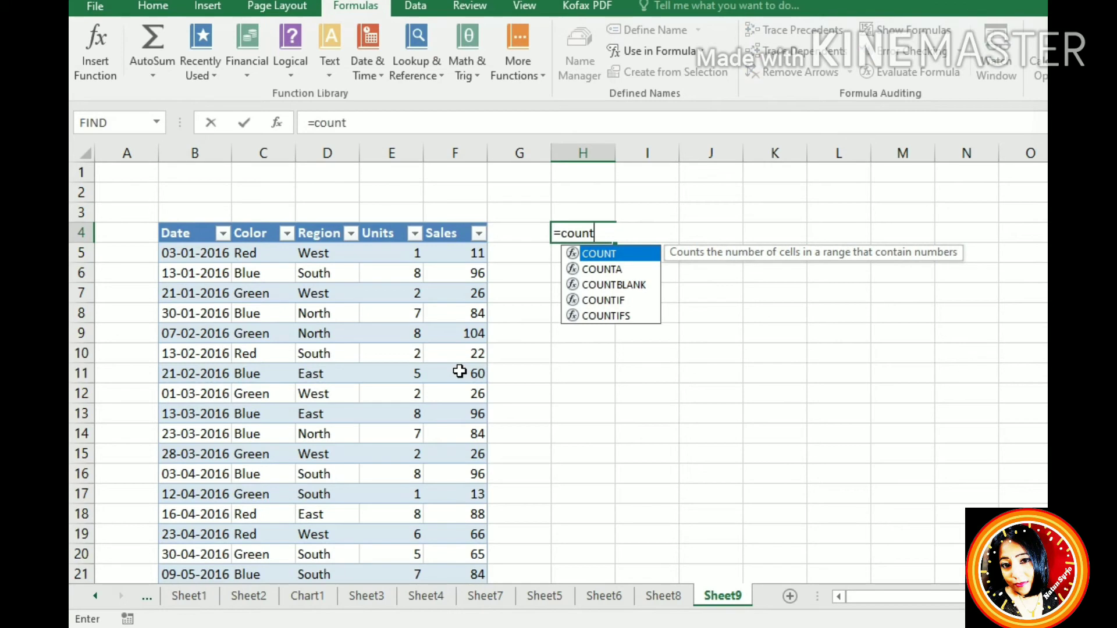
{"action": "type", "text": "("}
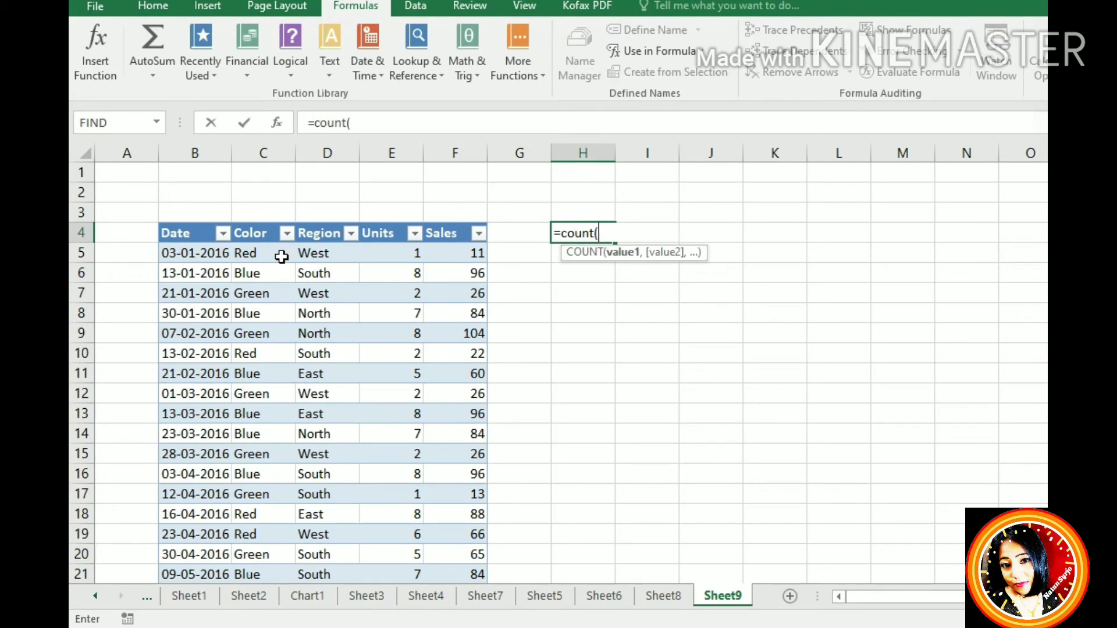
{"action": "type", "text": "color"}
{"action": "key", "text": "ctrl+Return"}
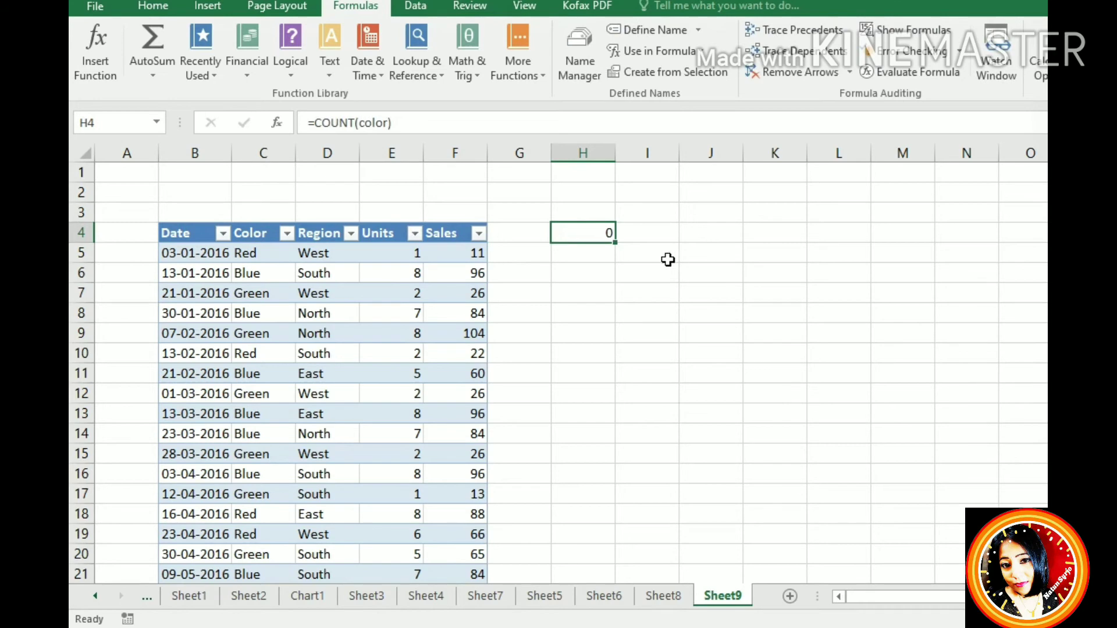
{"action": "key", "text": "Delete"}
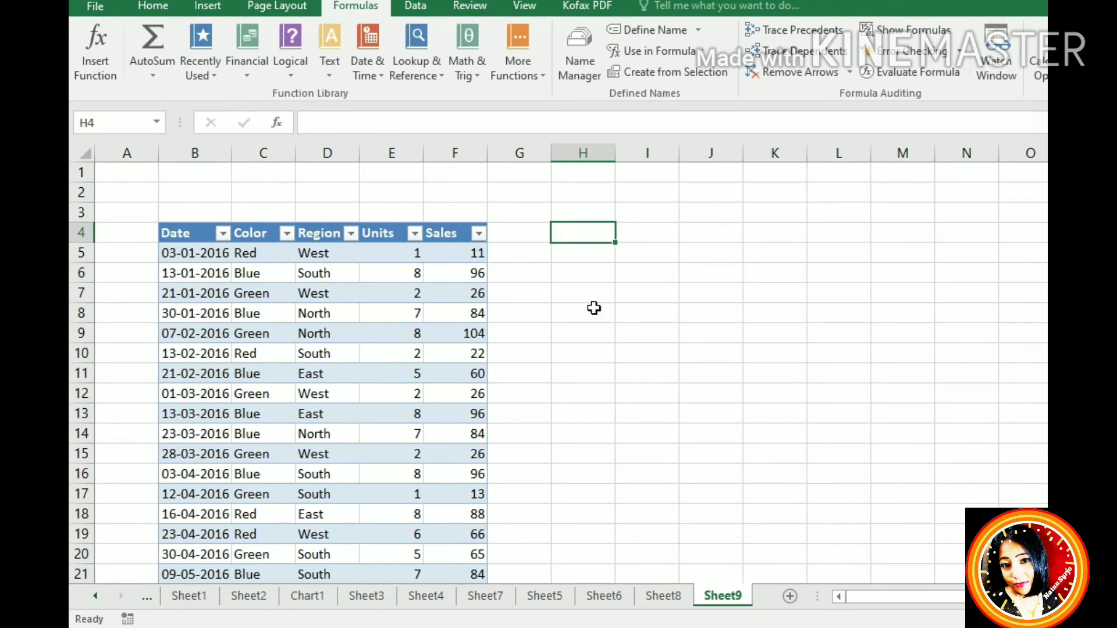
- Enter the color labels Red in cell H4 and Blue in cell H5
{"action": "left_click", "coordinate": [281, 258]}
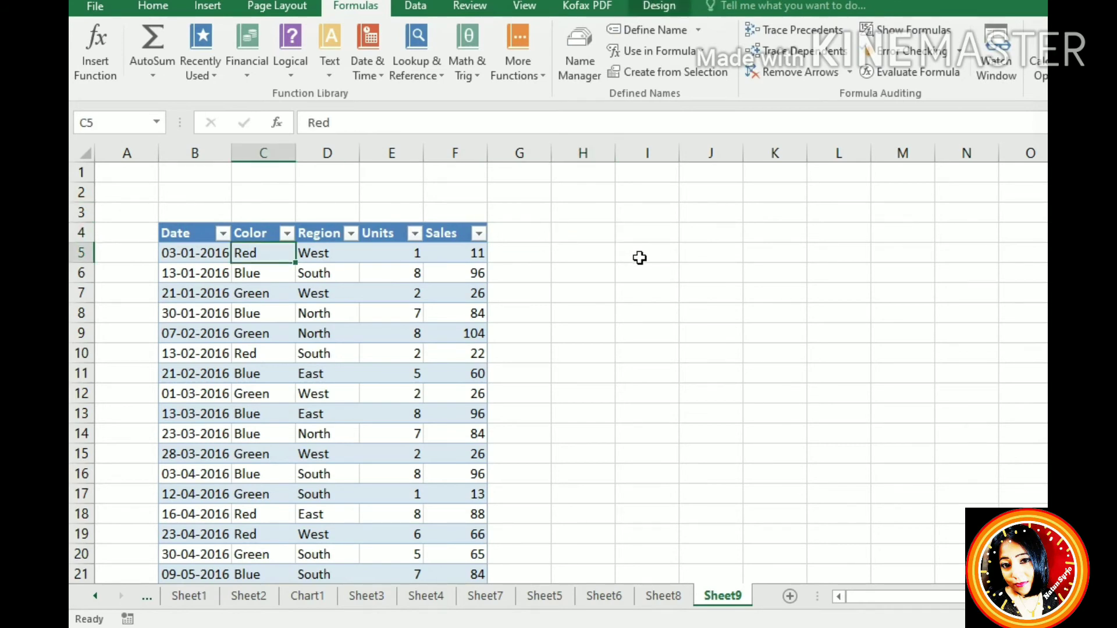
{"action": "left_click", "coordinate": [610, 239]}
{"action": "type", "text": "Red"}
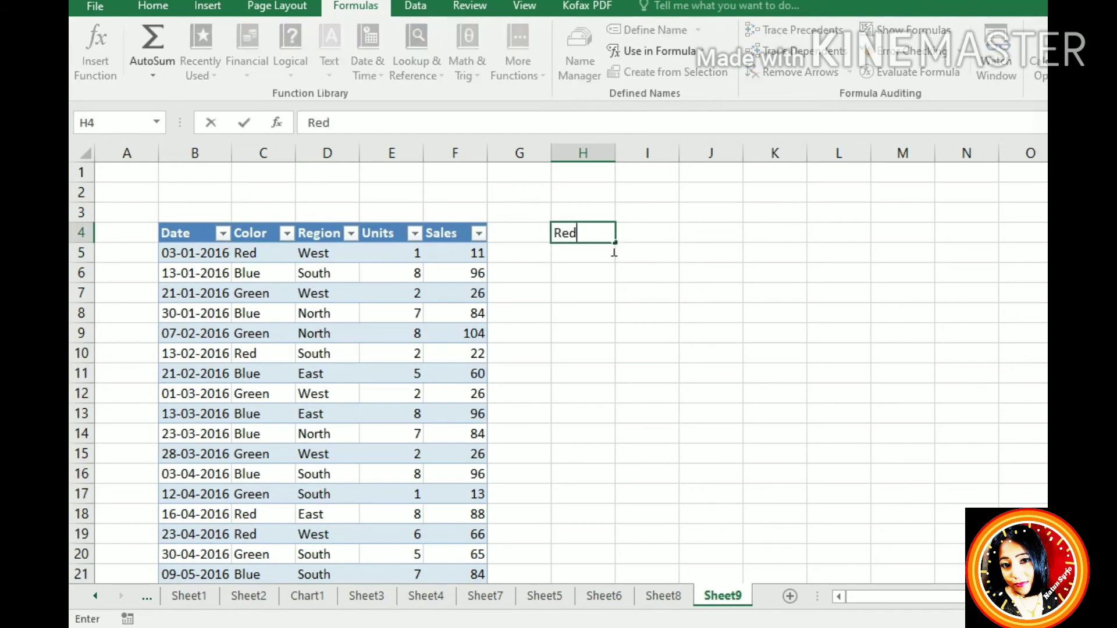
{"action": "key", "text": "Return"}
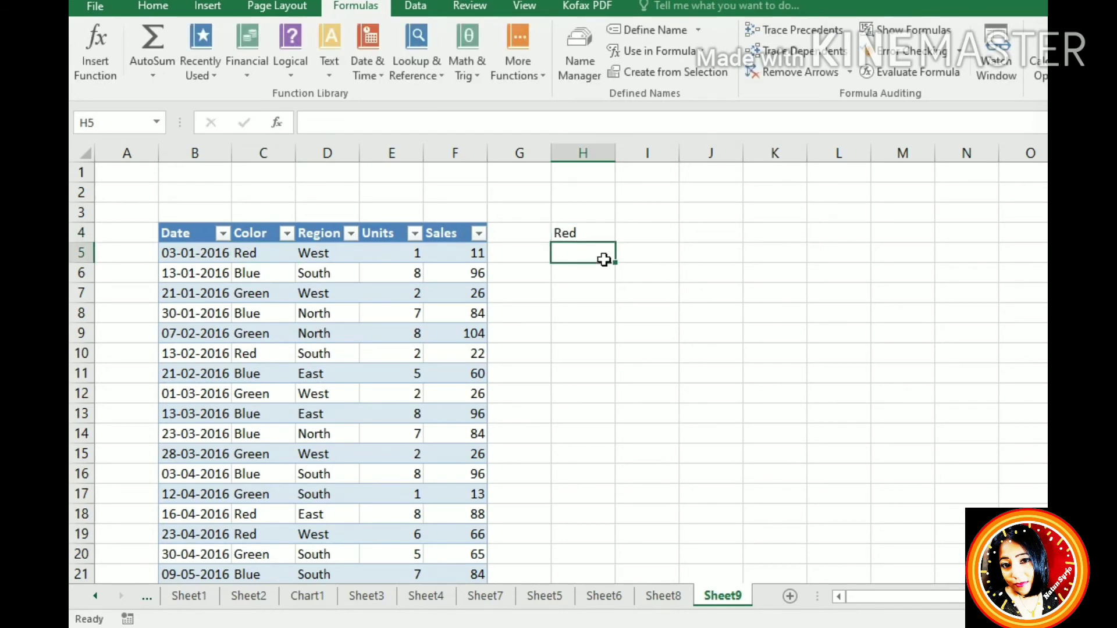
{"action": "type", "text": "Blue"}
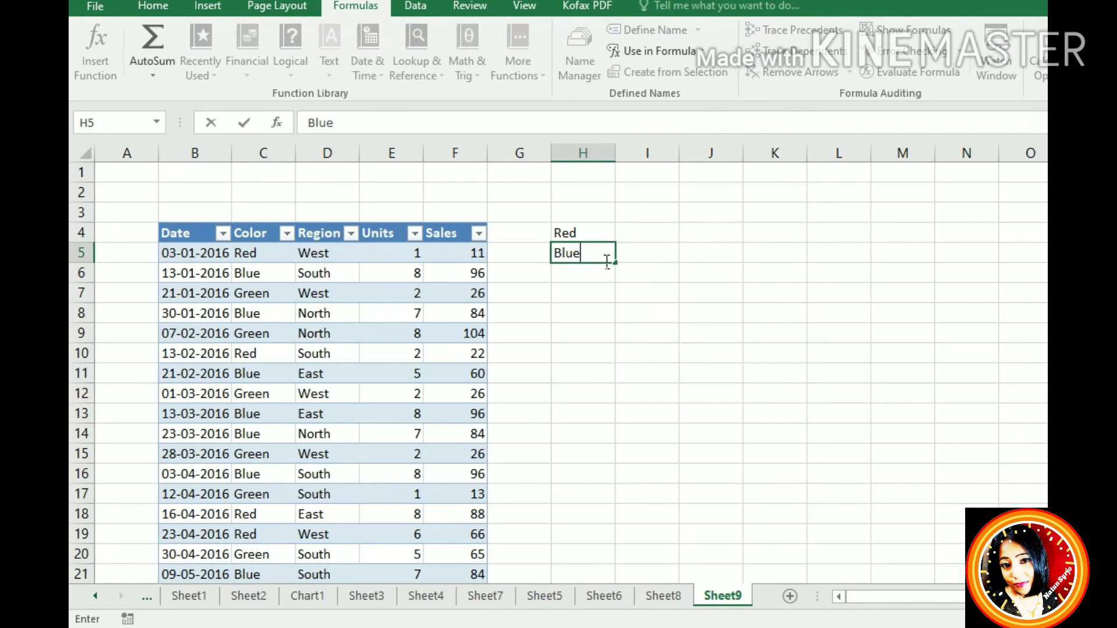
{"action": "left_click", "coordinate": [668, 251]}
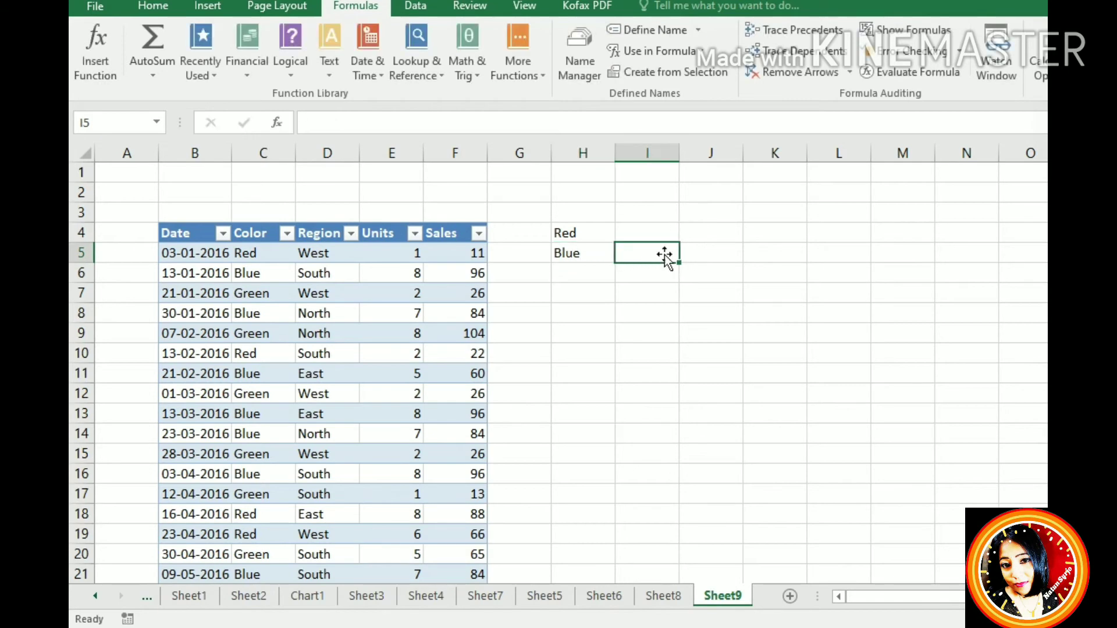
- Check which colors exist in the table's Color column through its filter list, and select cell H4
{"action": "left_click", "coordinate": [577, 278]}
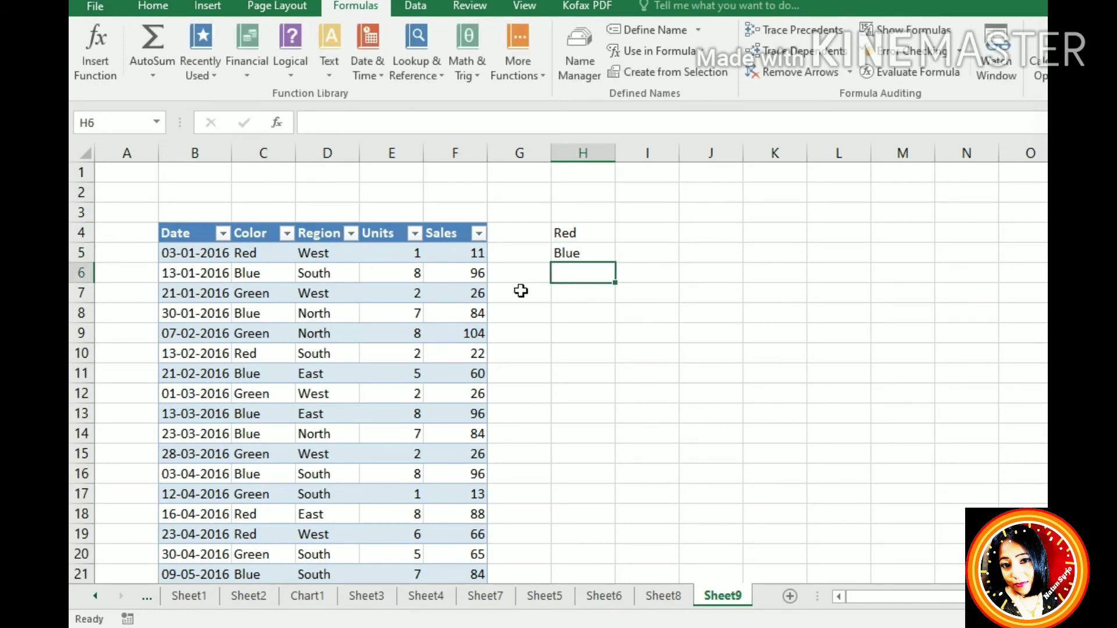
{"action": "left_click", "coordinate": [288, 233]}
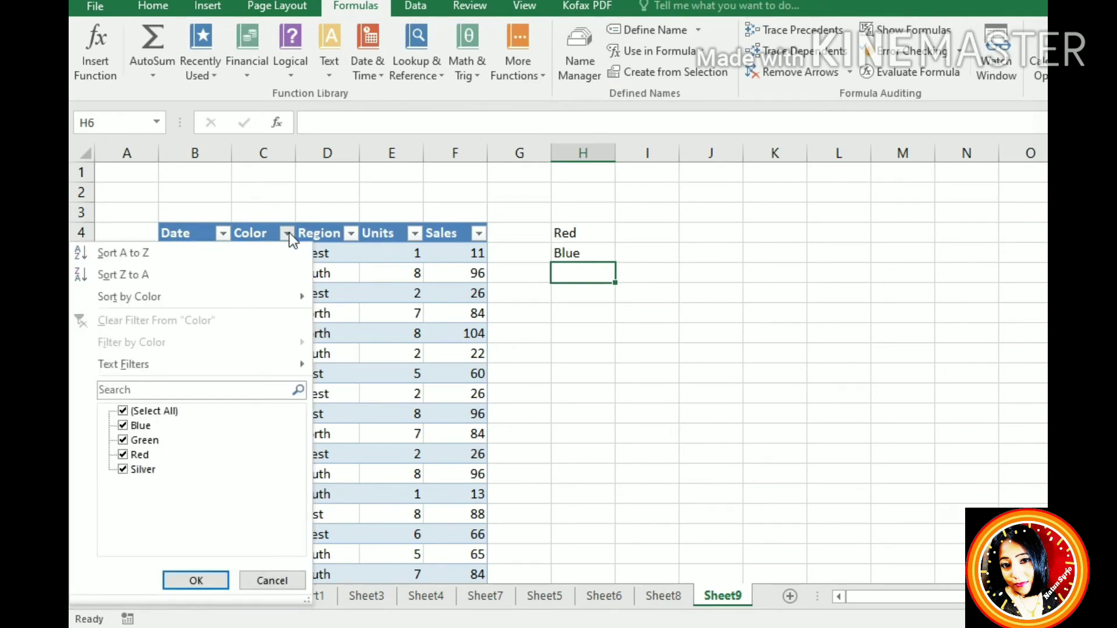
{"action": "left_click", "coordinate": [655, 287]}
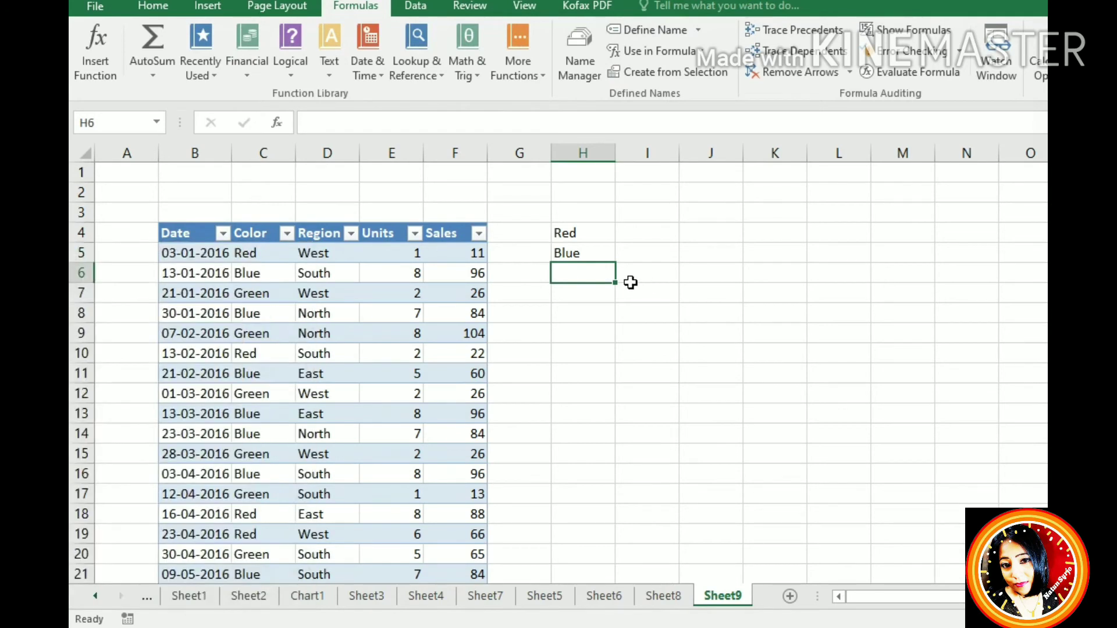
{"action": "right_click", "coordinate": [624, 276]}
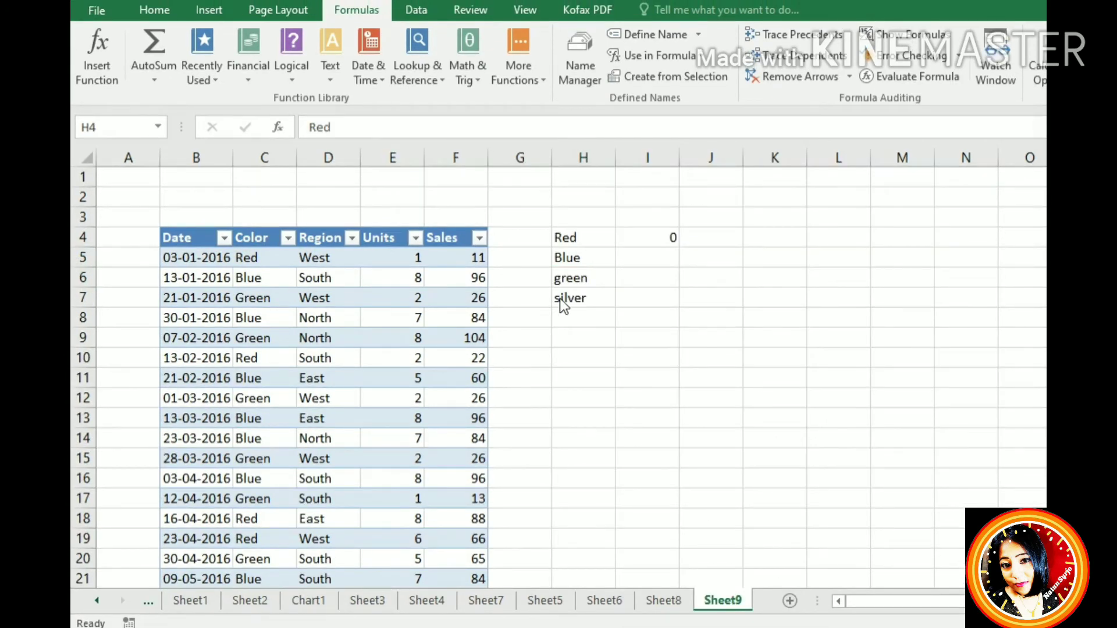
{"action": "left_click", "coordinate": [592, 243]}
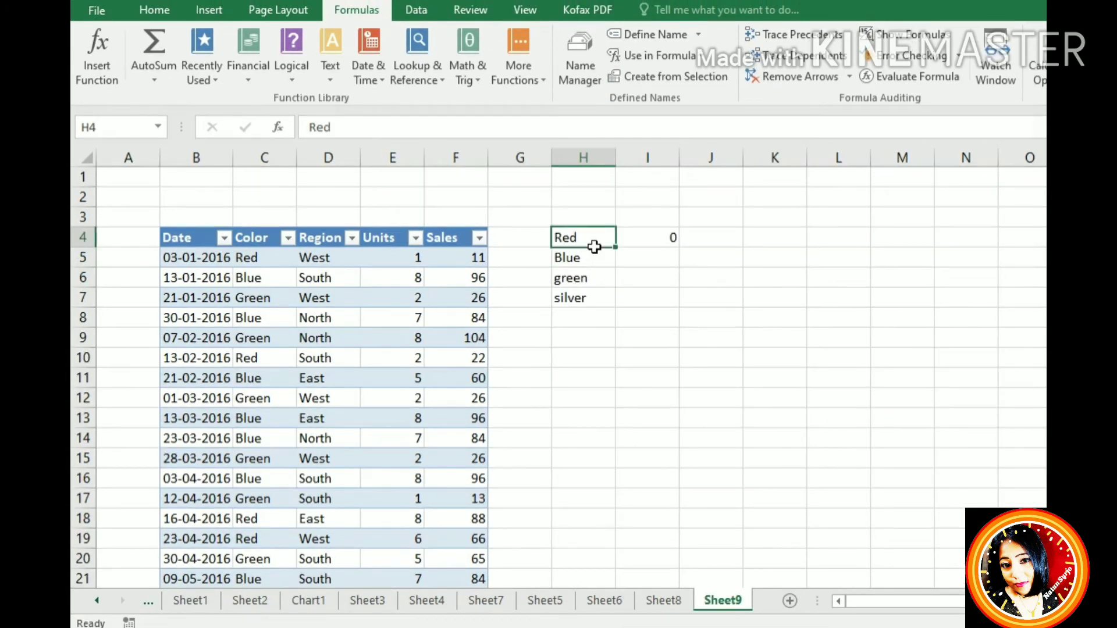
- Replace the formula in cell I4 with =COUNT(Units), referencing the whole Units column
{"action": "left_click", "coordinate": [675, 240]}
{"action": "left_click", "coordinate": [592, 247]}
{"action": "left_click", "coordinate": [648, 241]}
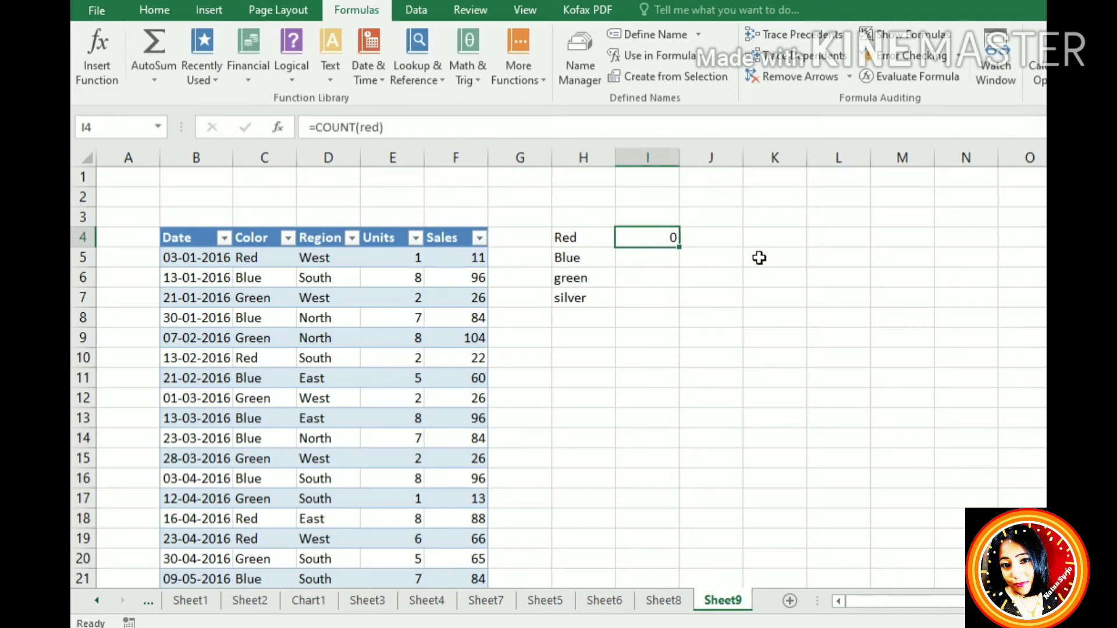
{"action": "key", "text": "Delete"}
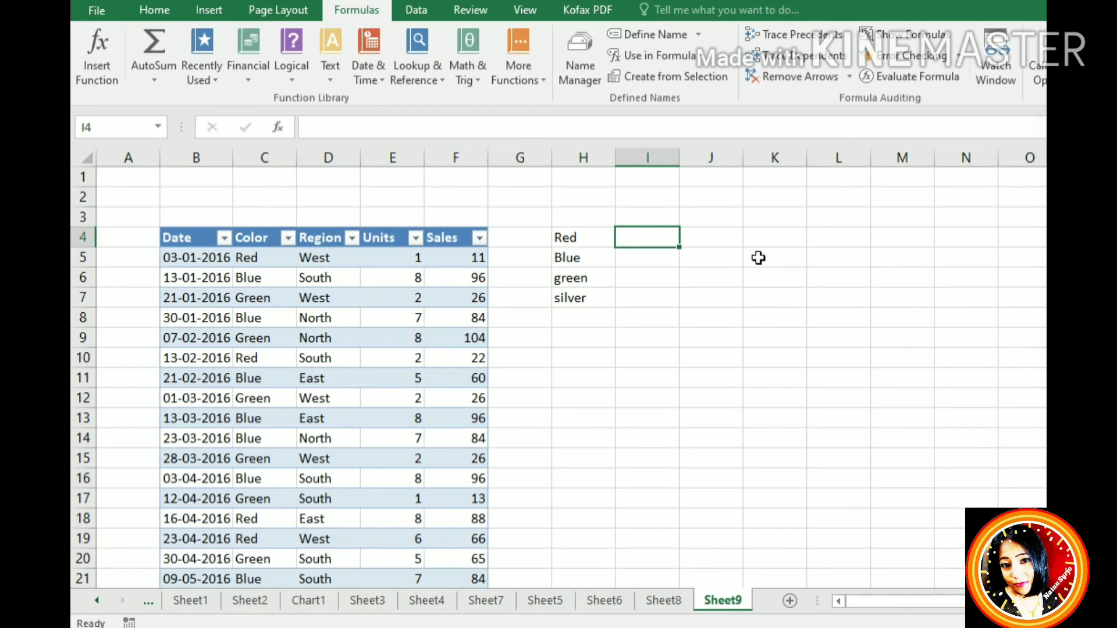
{"action": "type", "text": "=count"}
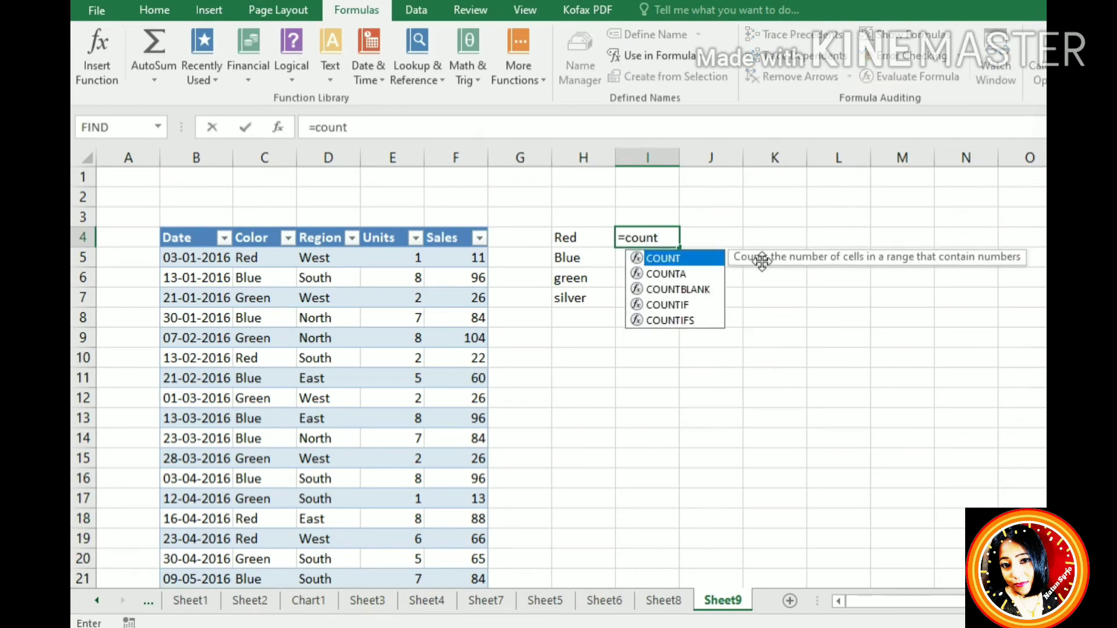
{"action": "type", "text": "("}
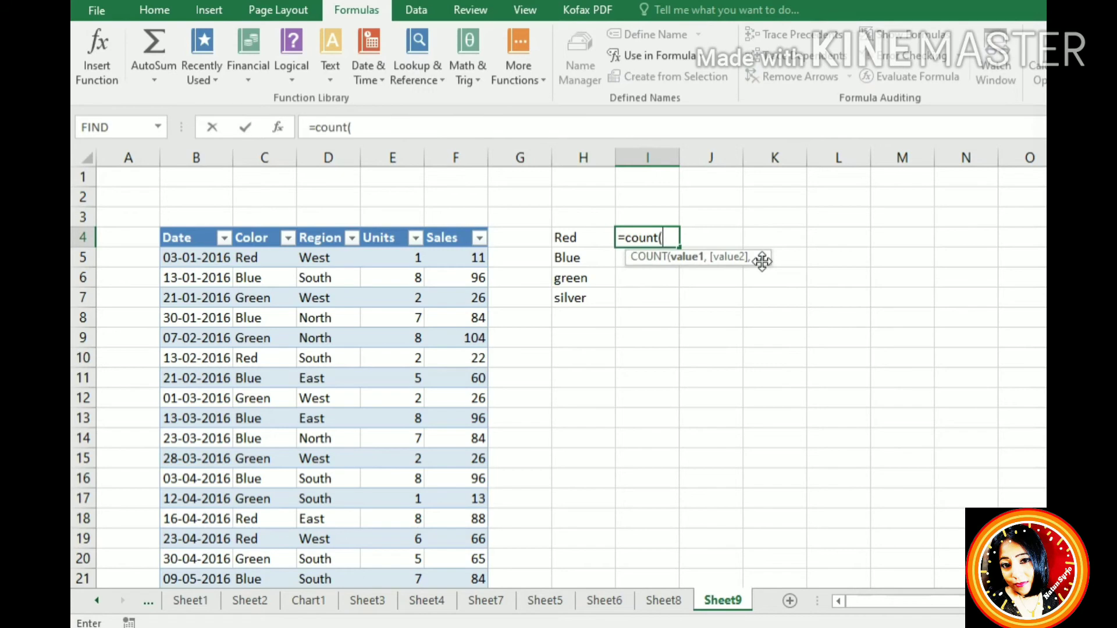
{"action": "left_click", "coordinate": [397, 163]}
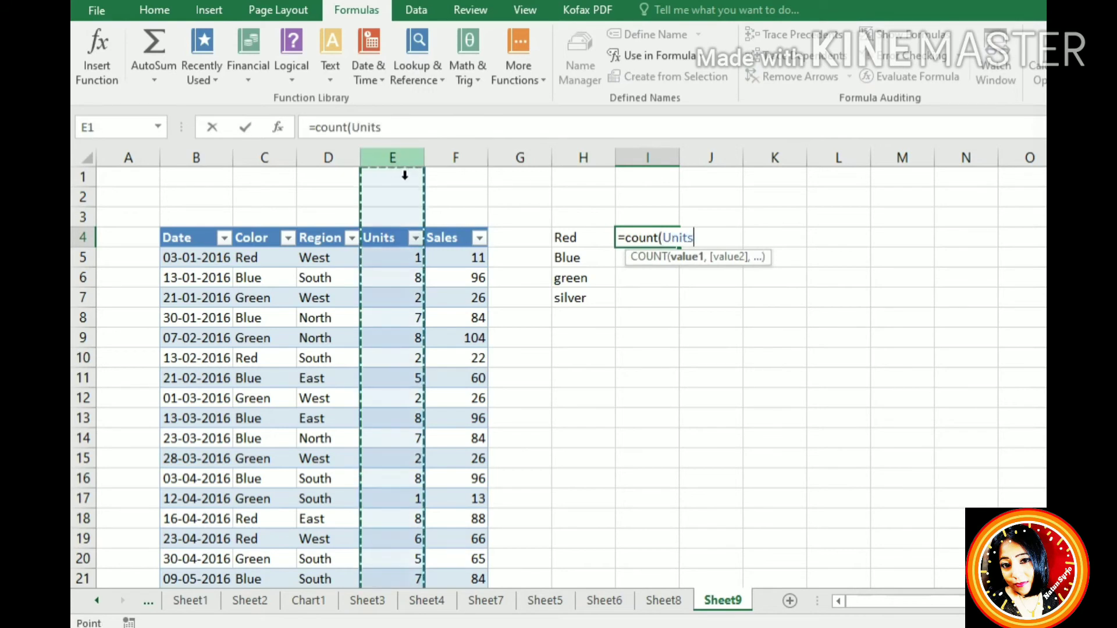
{"action": "key", "text": "Return"}
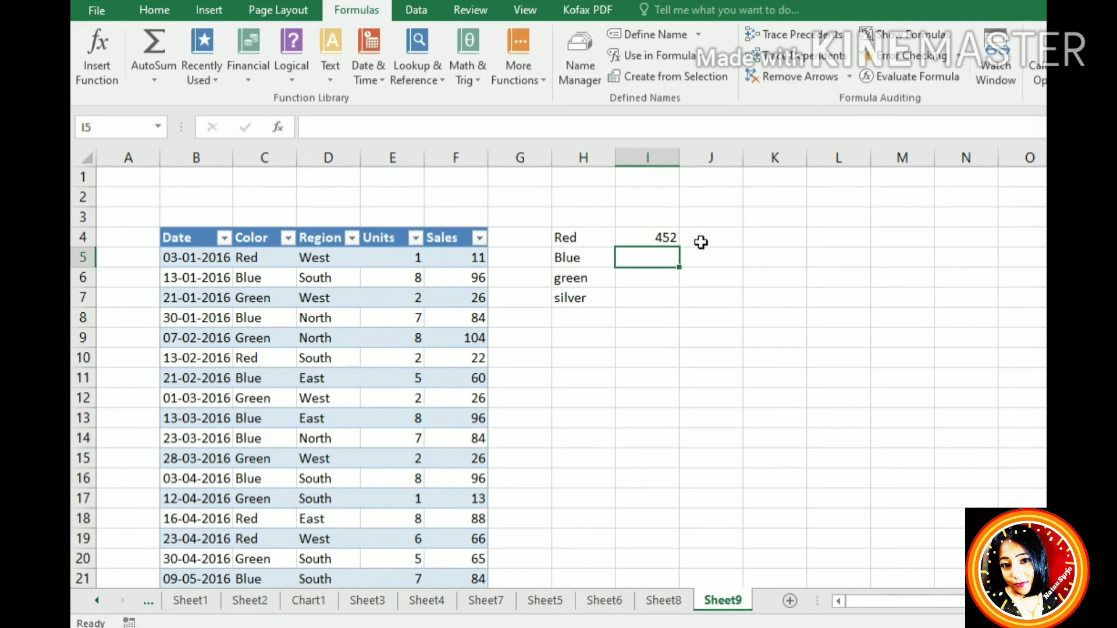
{"action": "left_click", "coordinate": [674, 240]}
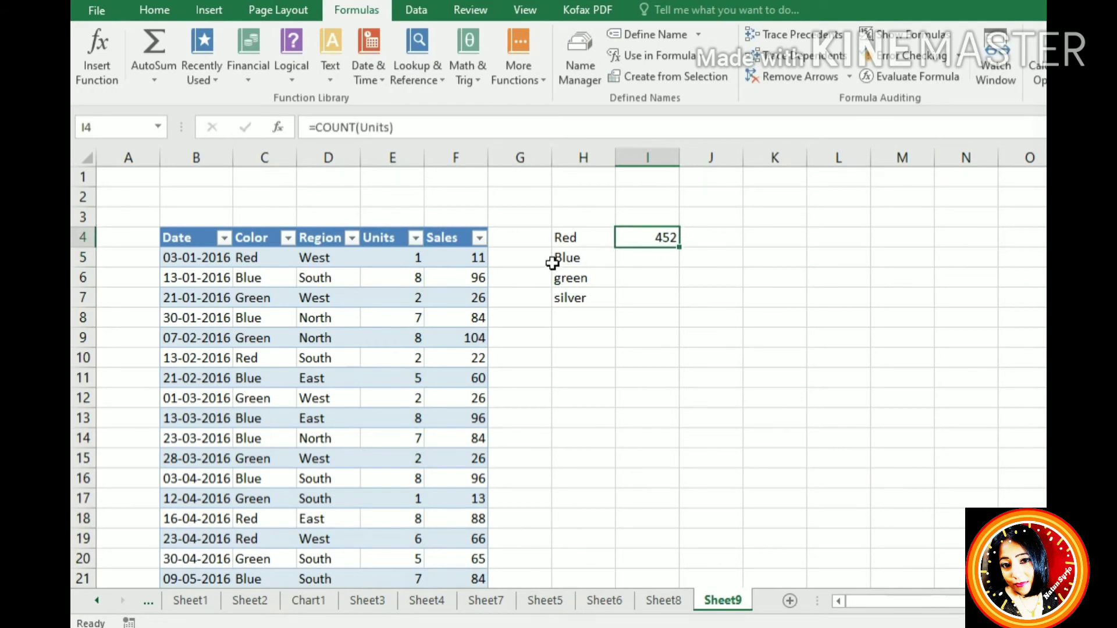
- Clear the color labels from cells H4:H7, keeping the count formula in I4
{"action": "left_click_drag", "start_coordinate": [586, 232], "coordinate": [590, 299]}
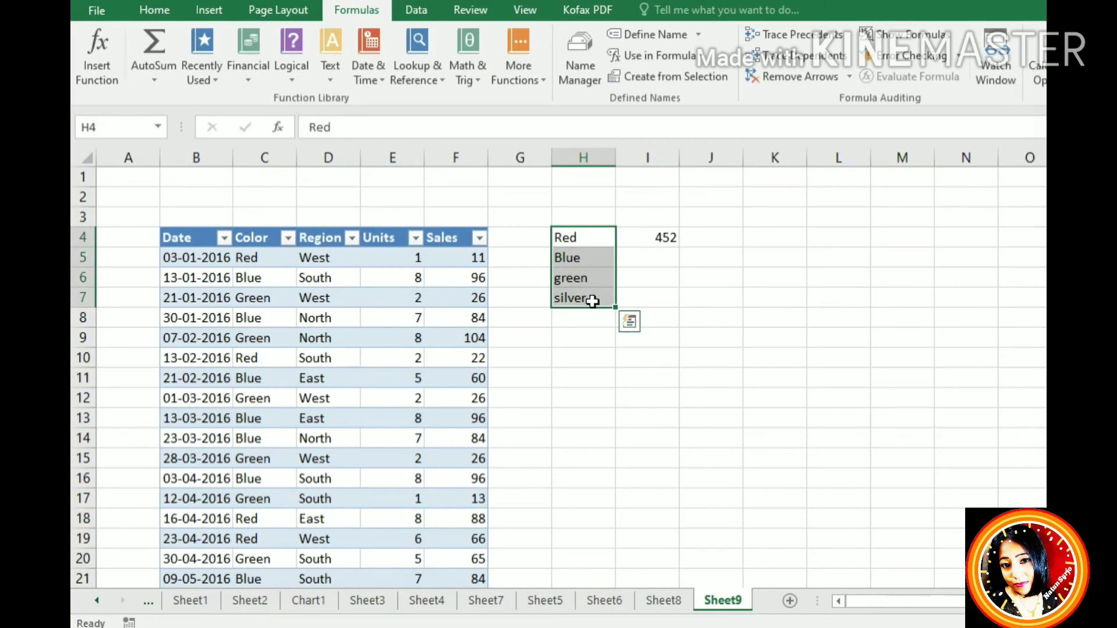
{"action": "key", "text": "Delete"}
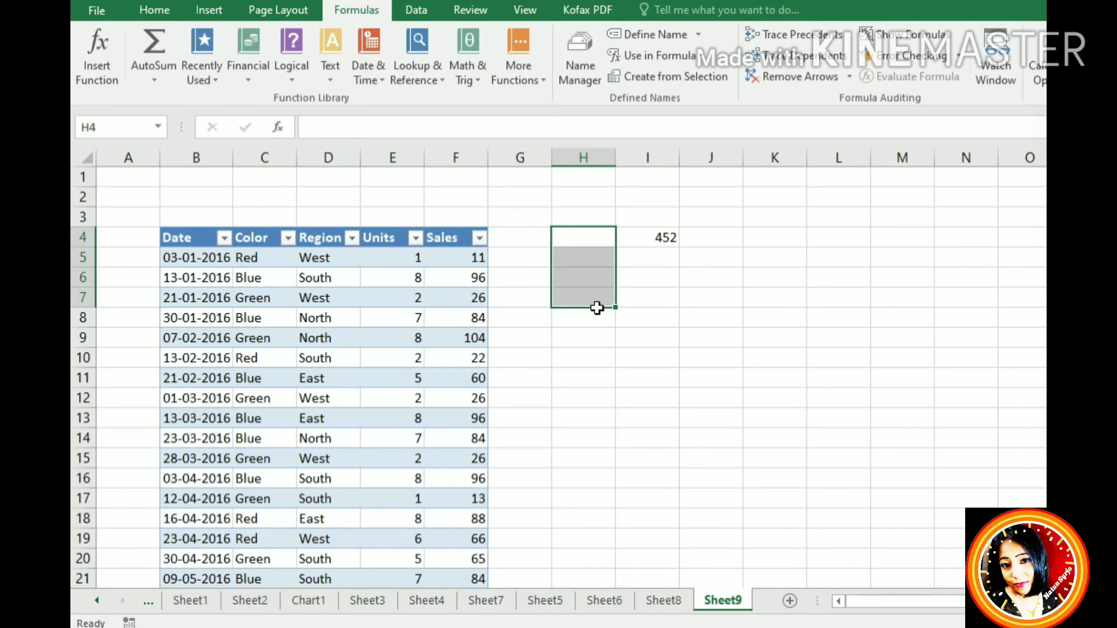
{"action": "left_click", "coordinate": [657, 239]}
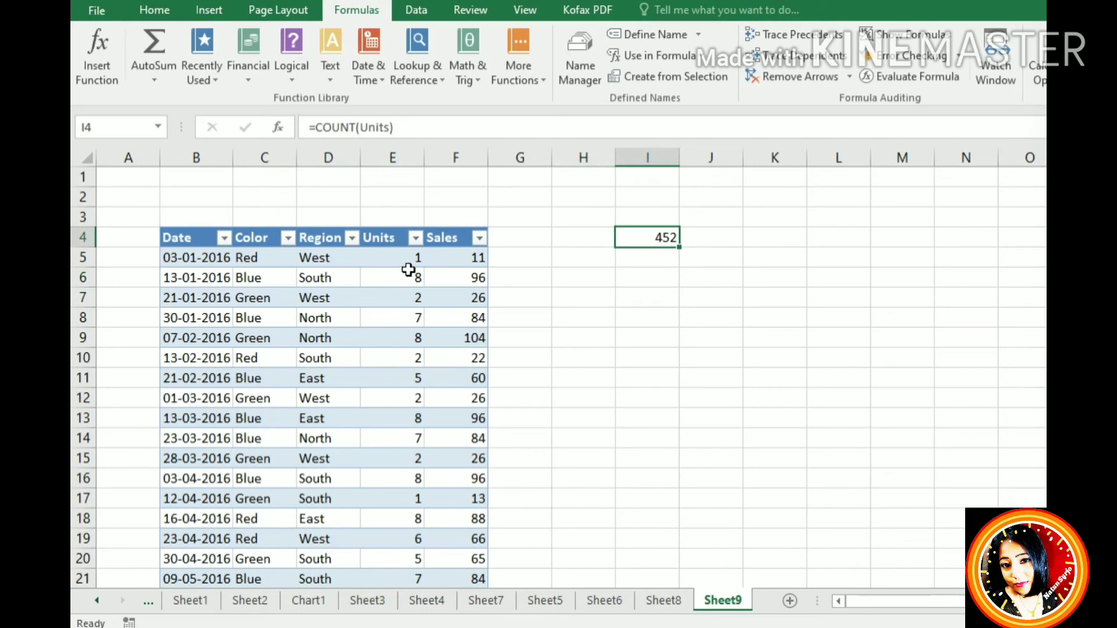
- Start a numbering column beside Sales by entering 1 in cell G5 and 2 in cell G6
{"action": "left_click", "coordinate": [410, 260]}
{"action": "left_click", "coordinate": [523, 264]}
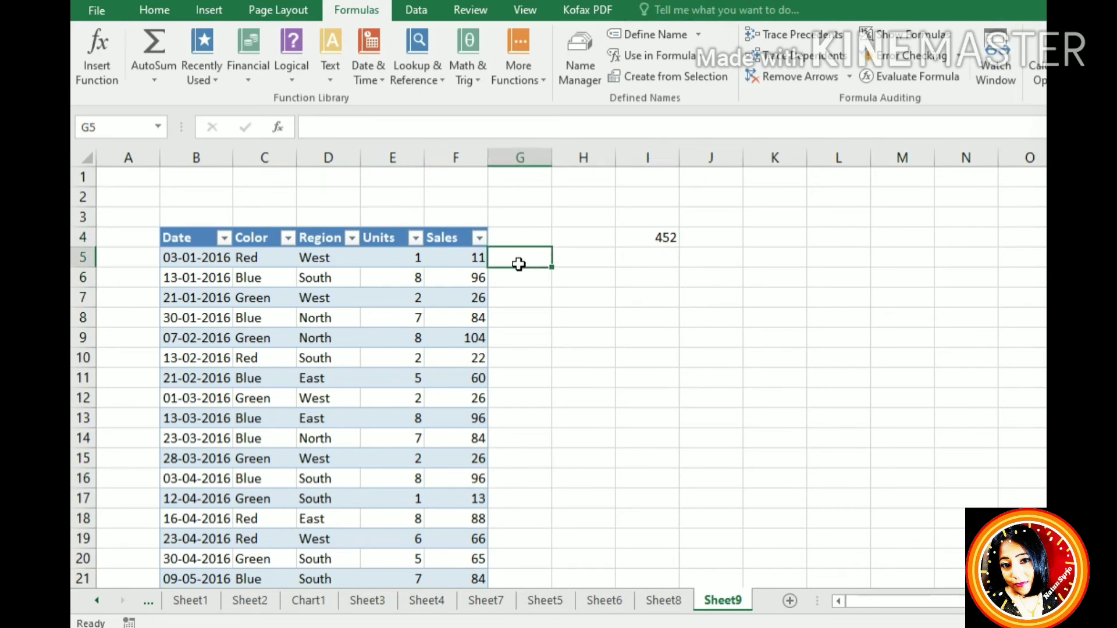
{"action": "type", "text": "1"}
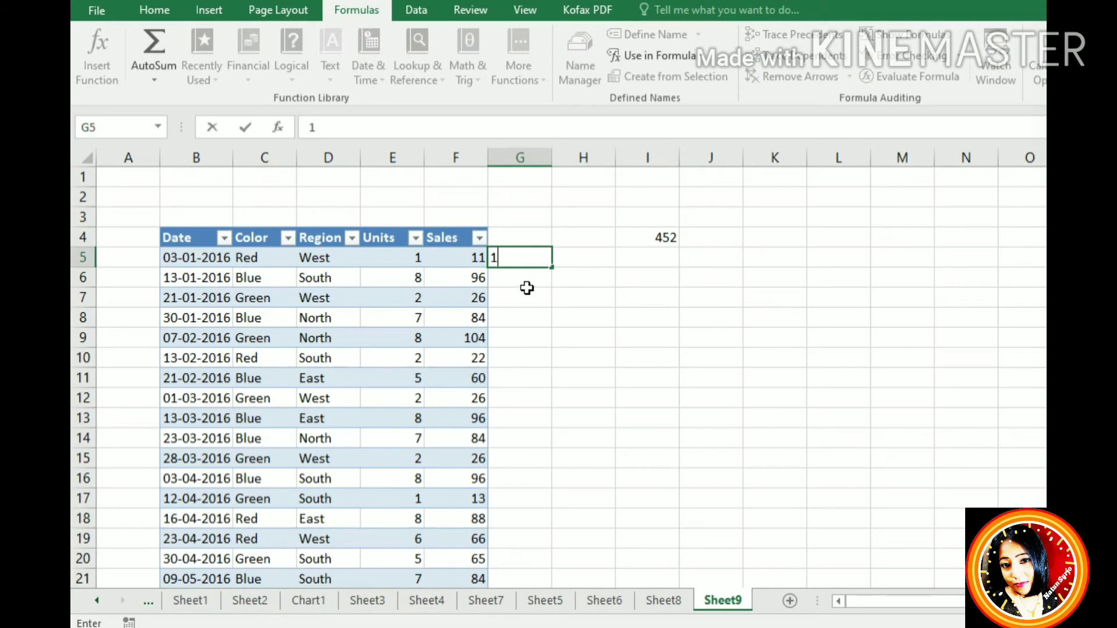
{"action": "key", "text": "Return"}
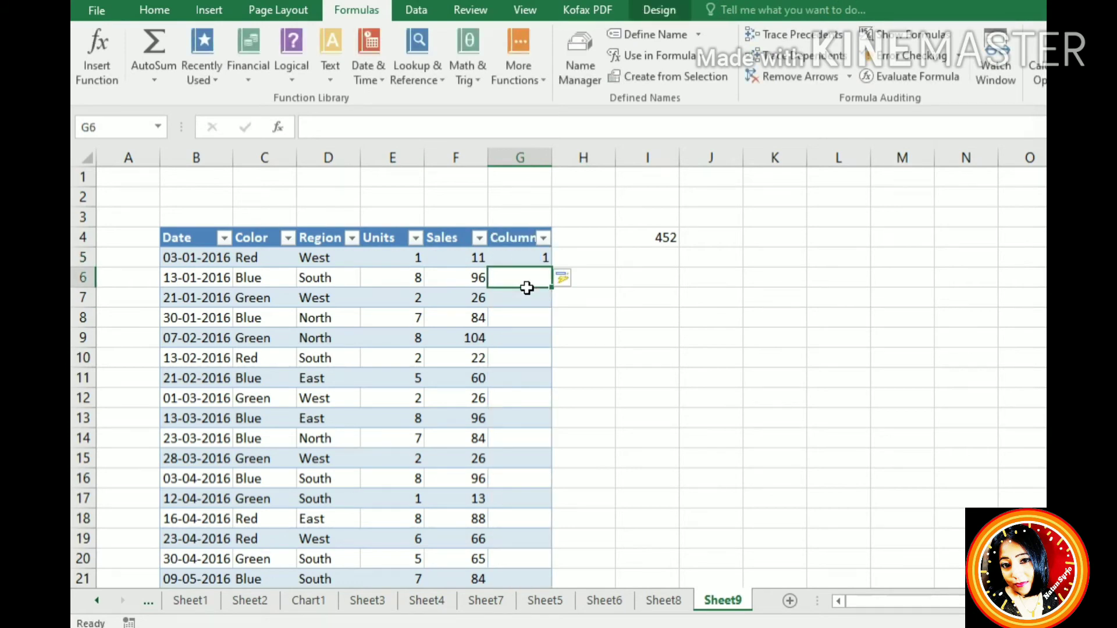
{"action": "type", "text": "2"}
{"action": "left_click", "coordinate": [575, 296]}
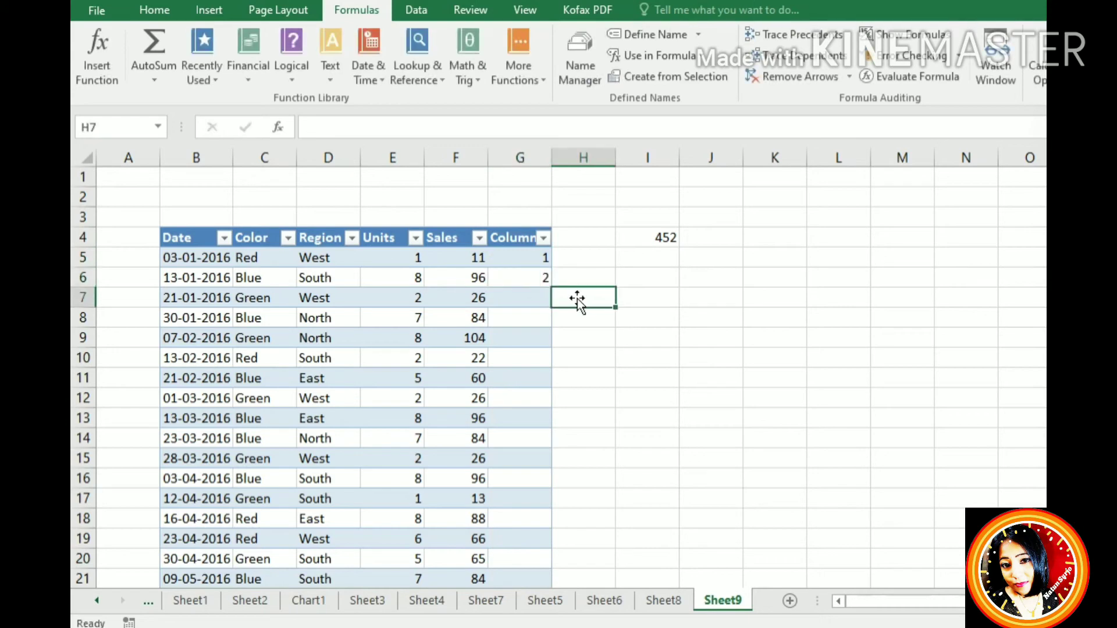
- Try to fill the numbering column down to row 456 from cell G6 alone
{"action": "left_click", "coordinate": [546, 284]}
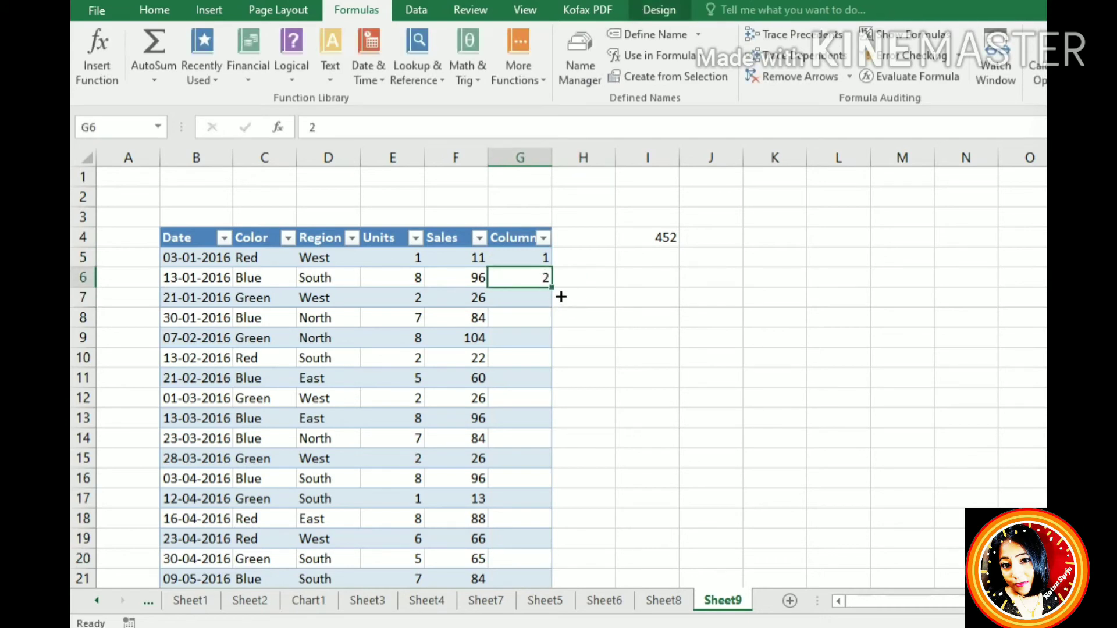
{"action": "mouse_move", "coordinate": [561, 296]}
{"action": "left_mouse_down"}
{"action": "mouse_move", "coordinate": [558, 626]}
{"action": "mouse_move", "coordinate": [557, 576]}
{"action": "mouse_move", "coordinate": [554, 622]}
{"action": "mouse_move", "coordinate": [512, 450]}
{"action": "mouse_move", "coordinate": [528, 440]}
{"action": "left_mouse_up"}
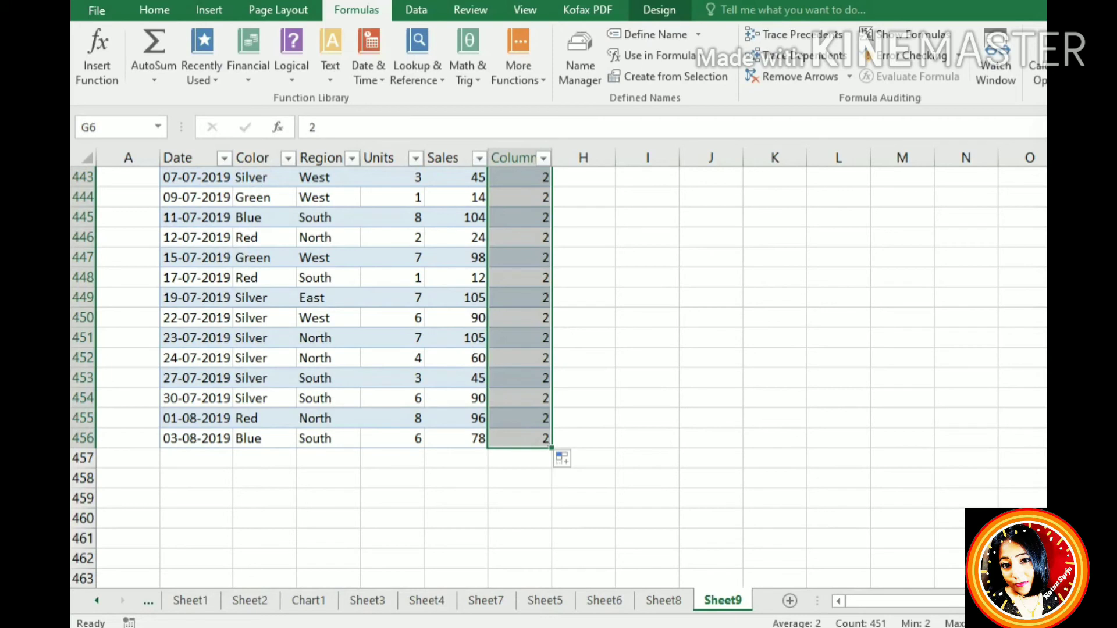
{"action": "scroll", "coordinate": [558, 377], "scroll_direction": "up", "scroll_amount": 20}
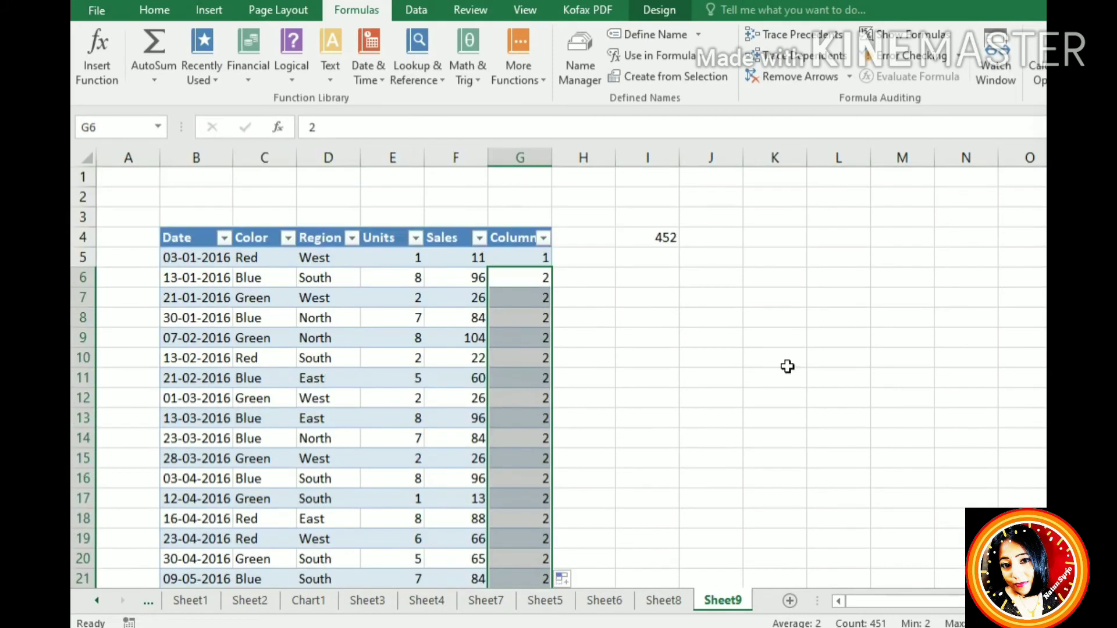
- Fill column G from G5 down to row 456 with the consecutive numbers 1 to 452, and select cell I4 for comparison
{"action": "left_click", "coordinate": [541, 338]}
{"action": "left_click", "coordinate": [544, 259]}
{"action": "left_click_drag", "start_coordinate": [550, 263], "coordinate": [558, 531]}
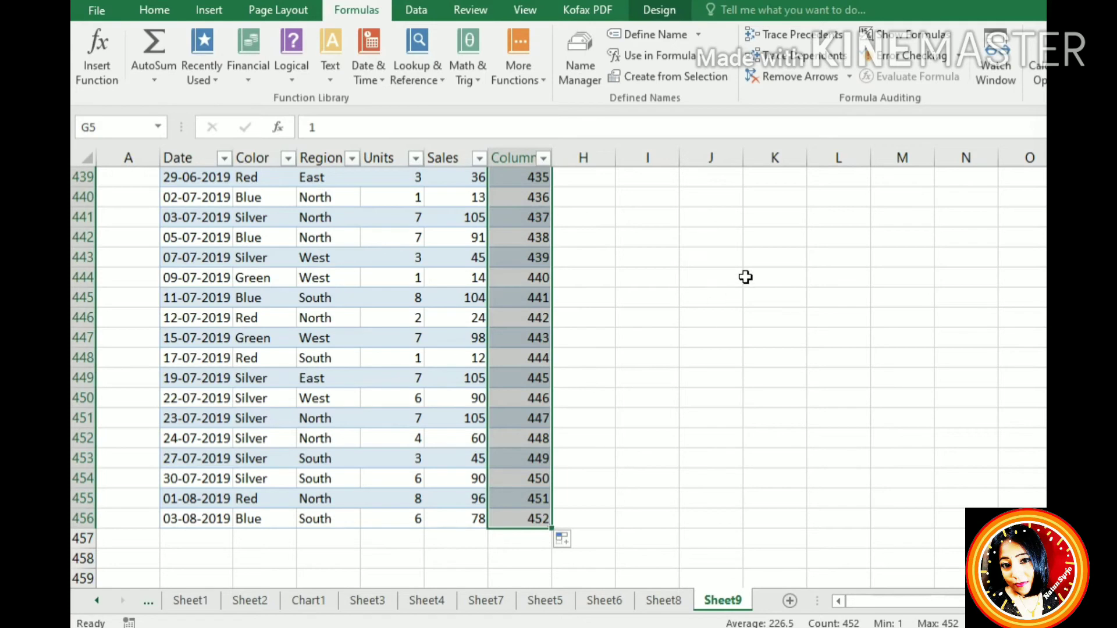
{"action": "scroll", "coordinate": [735, 294], "scroll_direction": "up", "scroll_amount": 18}
{"action": "scroll", "coordinate": [558, 378], "scroll_direction": "up", "scroll_amount": 20}
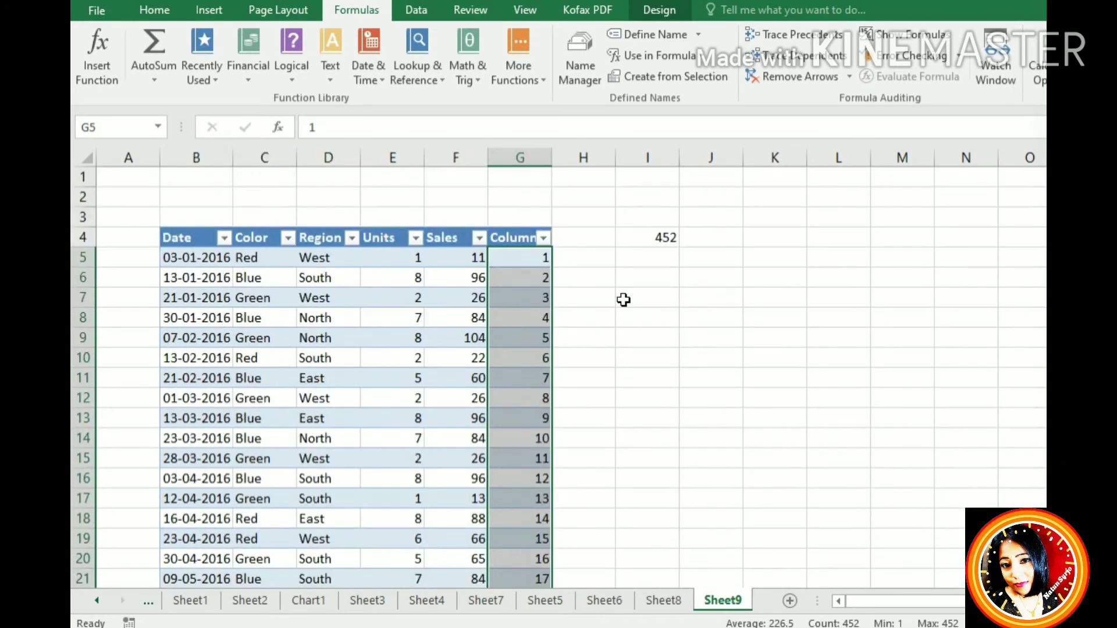
{"action": "left_click", "coordinate": [669, 238]}
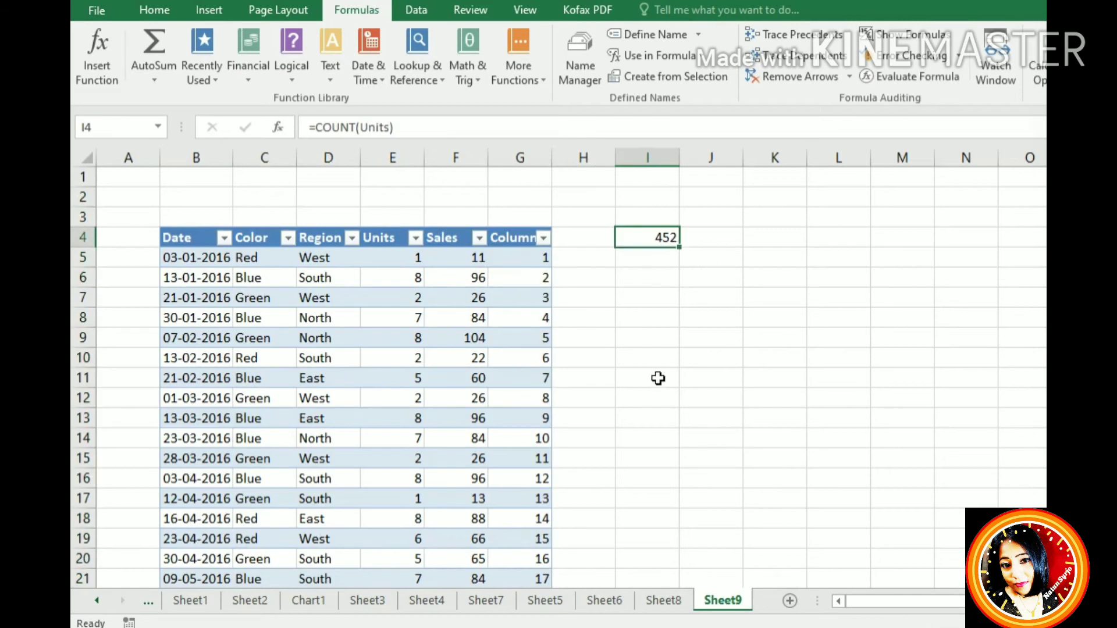
- Clear table cells B16:G18 to test the Units count, and restore their contents
{"action": "left_click_drag", "start_coordinate": [166, 486], "coordinate": [410, 527]}
{"action": "key", "text": "ctrl+c"}
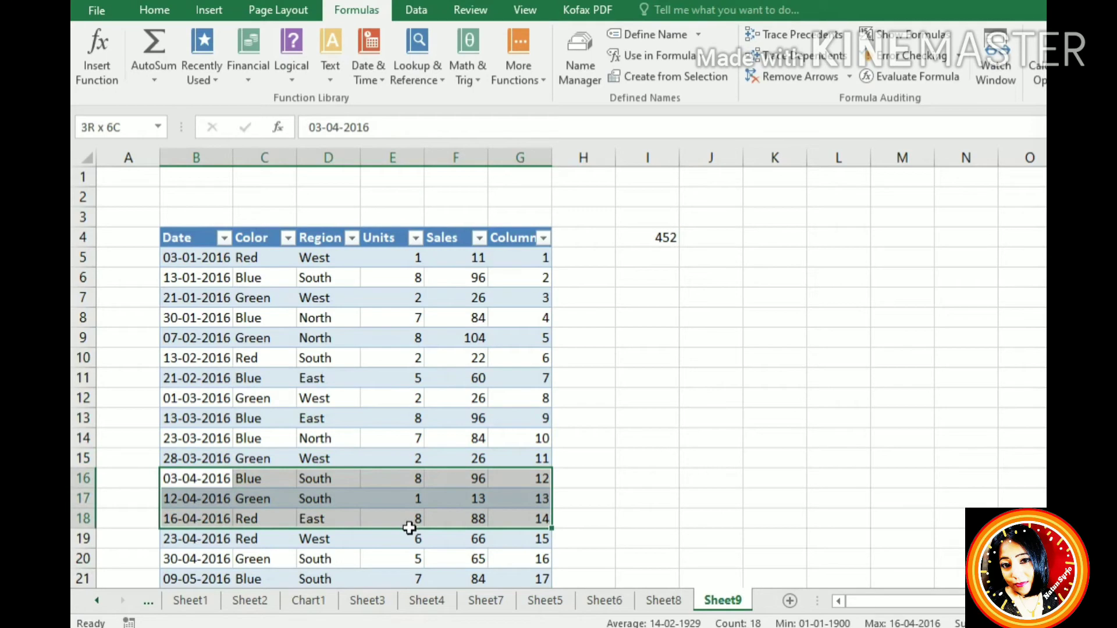
{"action": "key", "text": "Delete"}
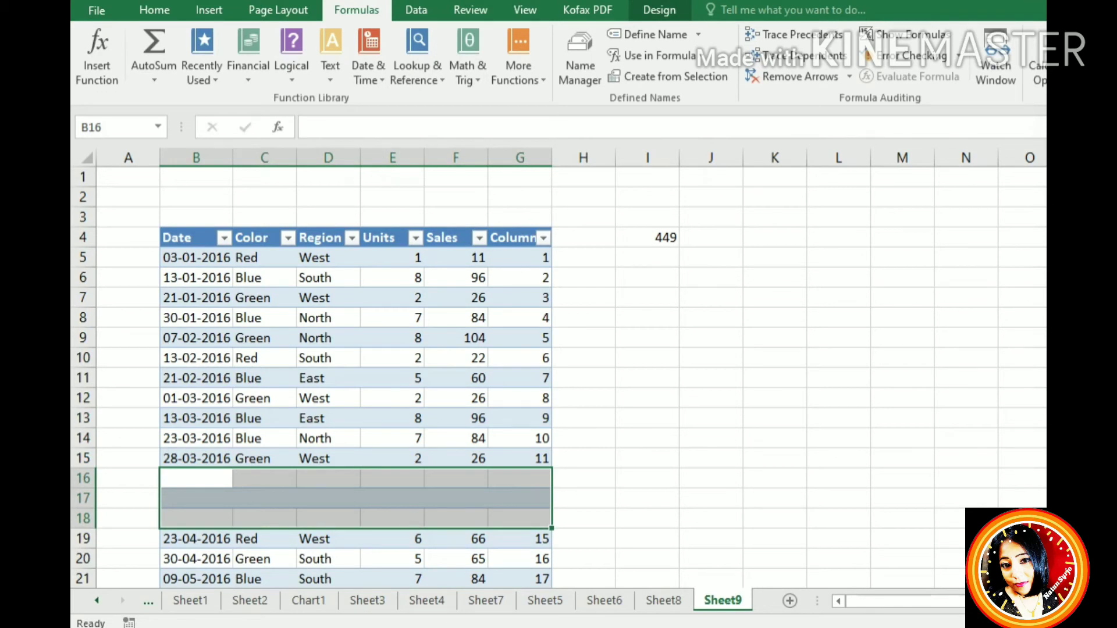
{"action": "key", "text": "ctrl+v"}
{"action": "left_click", "coordinate": [668, 242]}
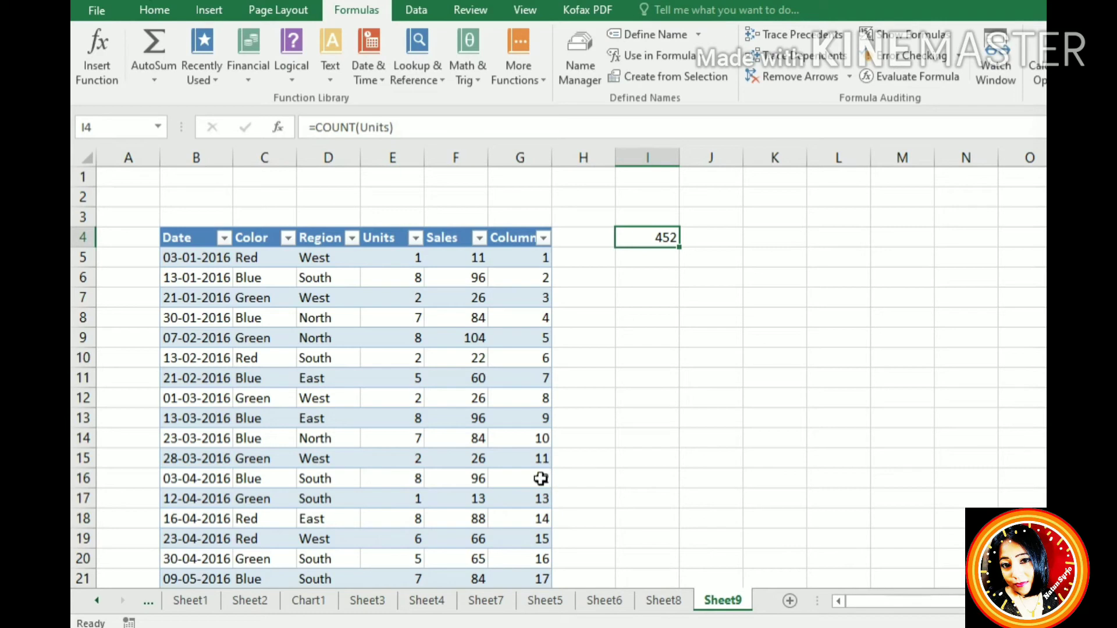
- Clear the Sales values in F15:F17 and check whether the Units count in I4 reacts
{"action": "left_click", "coordinate": [486, 460]}
{"action": "left_click_drag", "start_coordinate": [481, 474], "coordinate": [481, 504]}
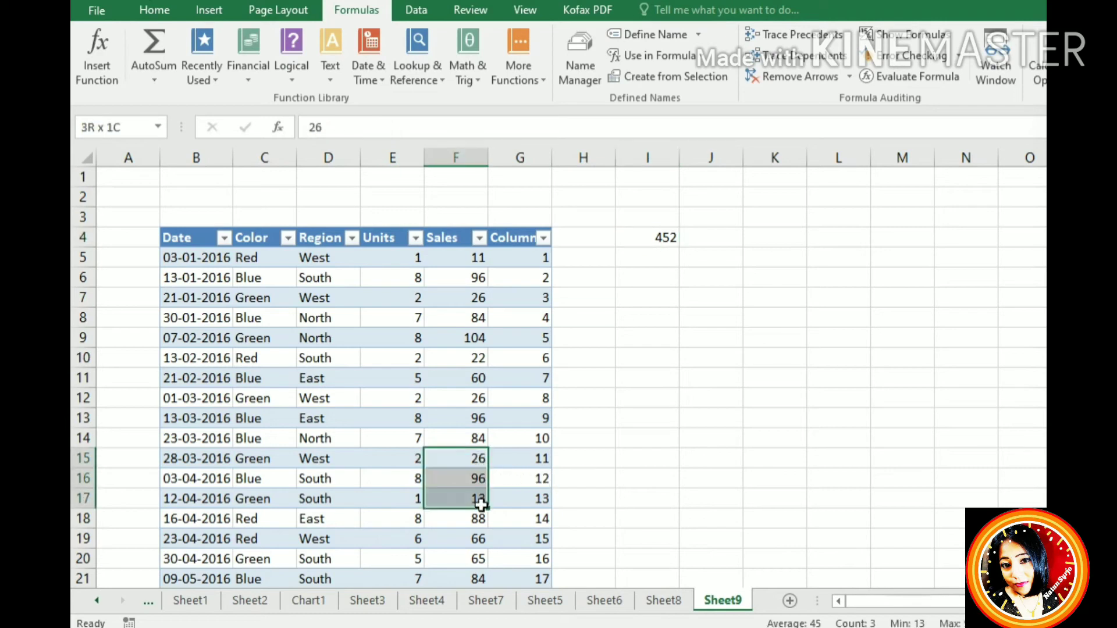
{"action": "key", "text": "Delete"}
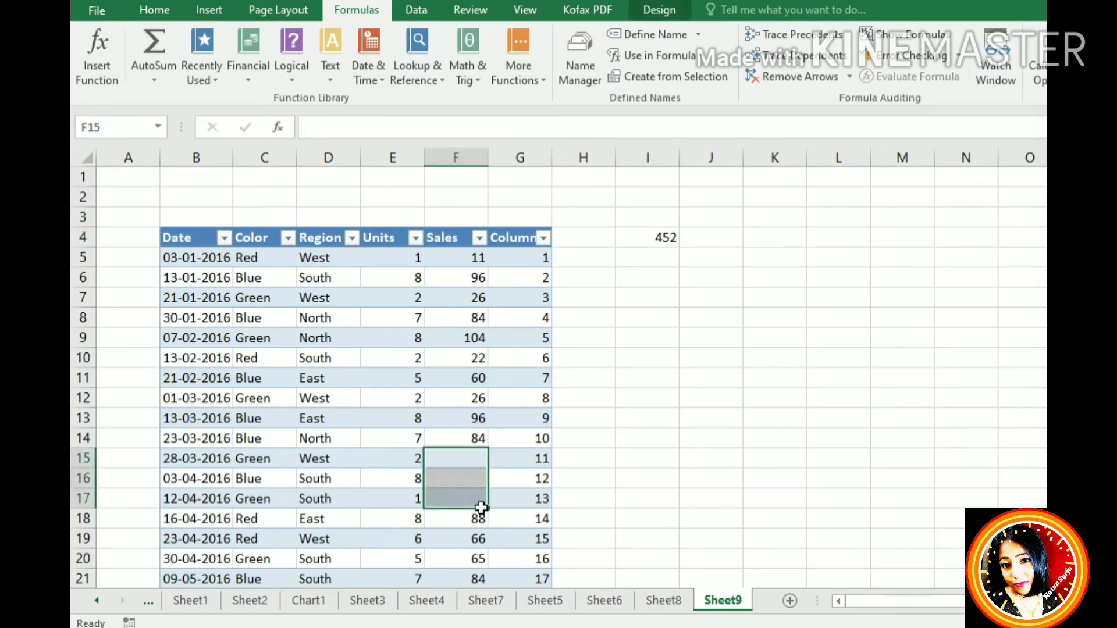
{"action": "left_click", "coordinate": [415, 464]}
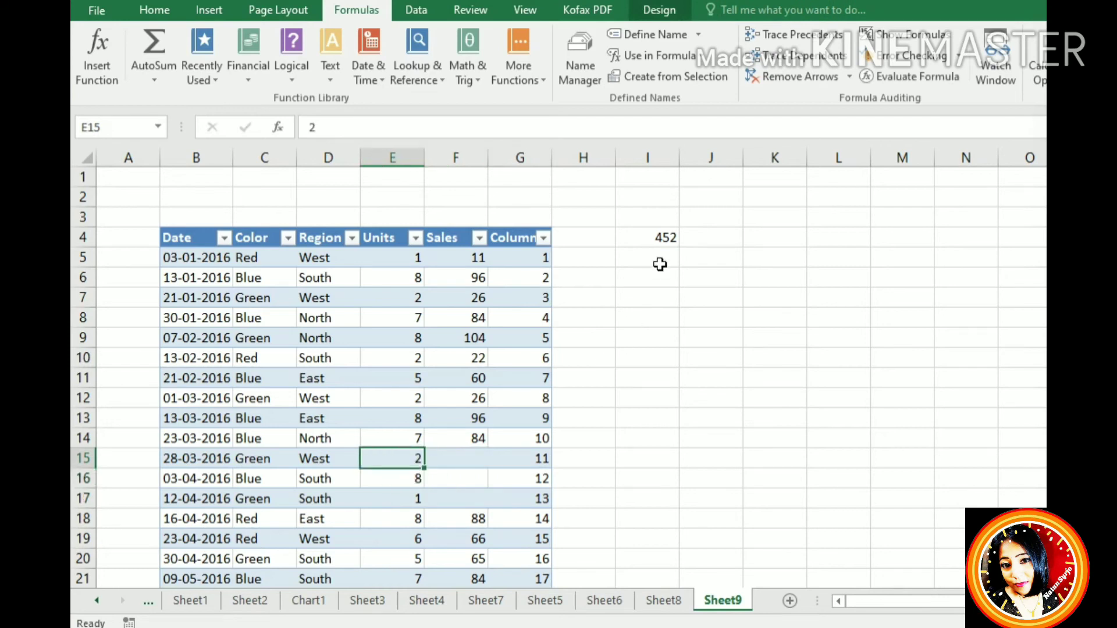
{"action": "left_click", "coordinate": [664, 241]}
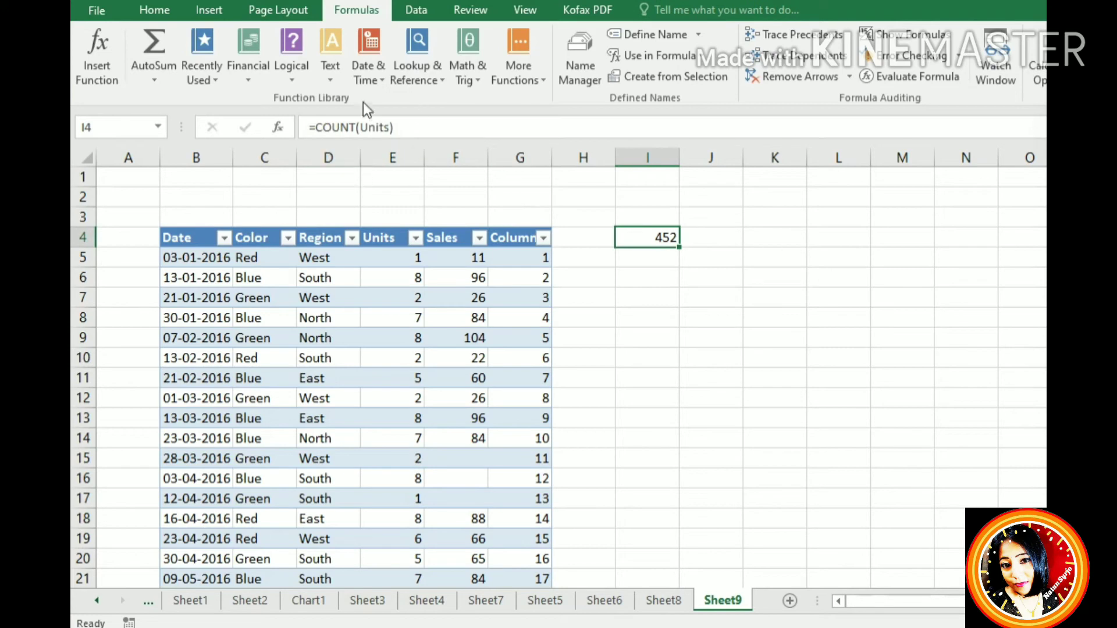
- Change the I4 formula to =COUNT(Sales), and undo both this change and the clearing of F15:F17
{"action": "double_click", "coordinate": [373, 127]}
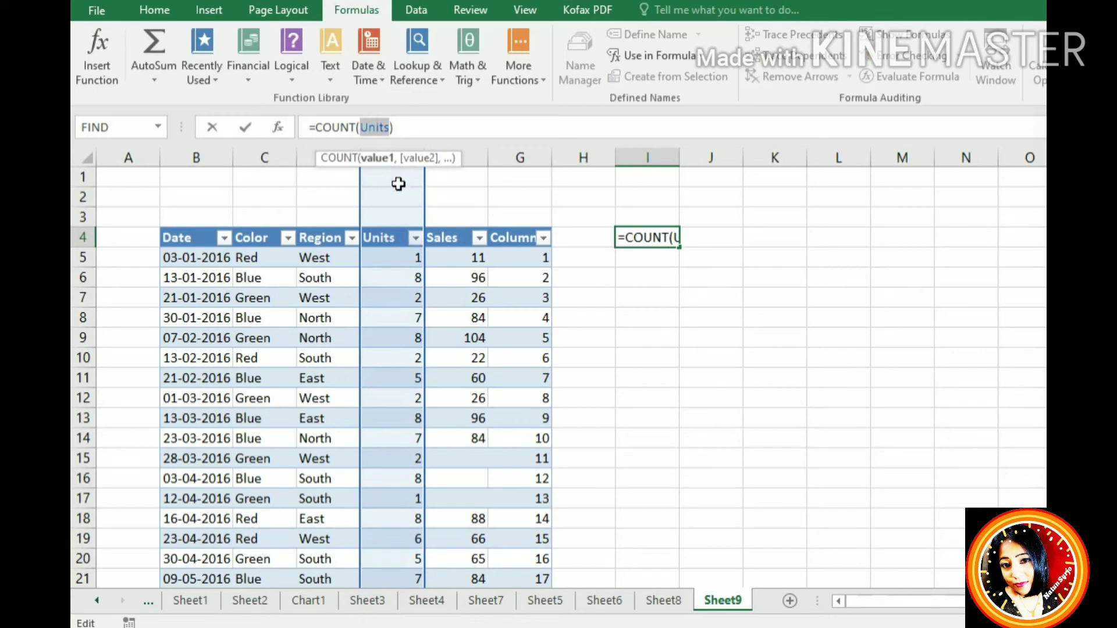
{"action": "type", "text": "sa"}
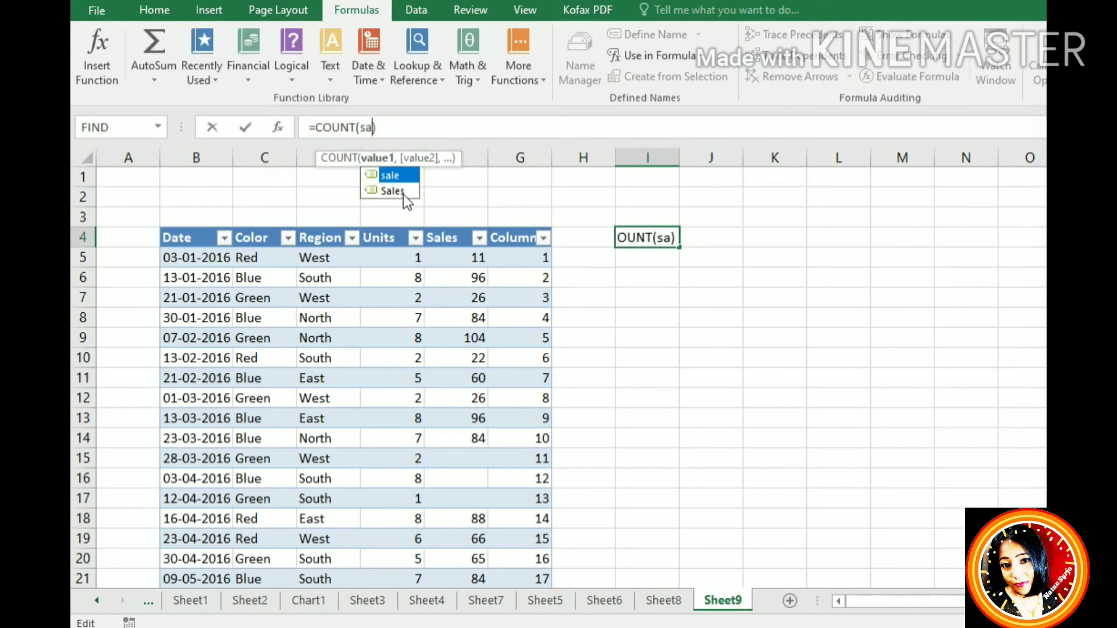
{"action": "left_click", "coordinate": [403, 193]}
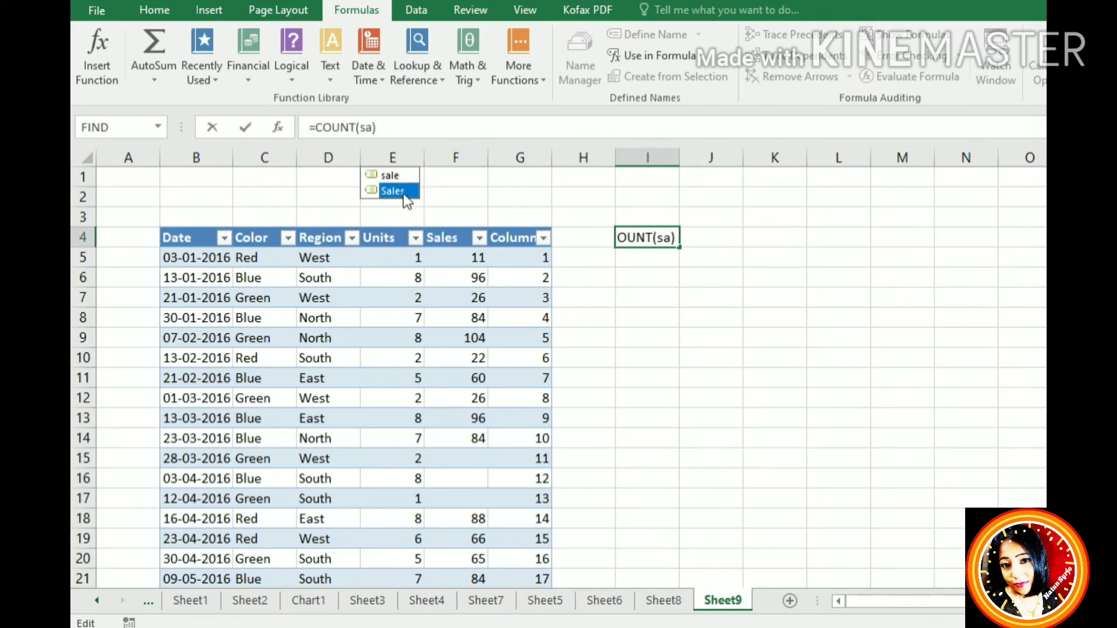
{"action": "double_click", "coordinate": [403, 193]}
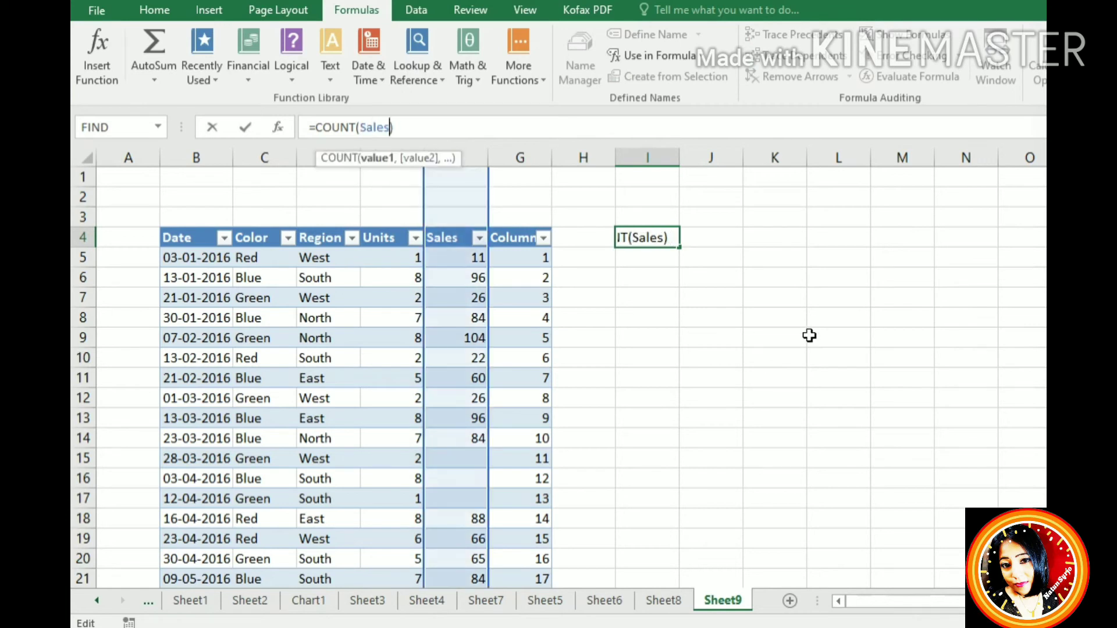
{"action": "key", "text": "Return"}
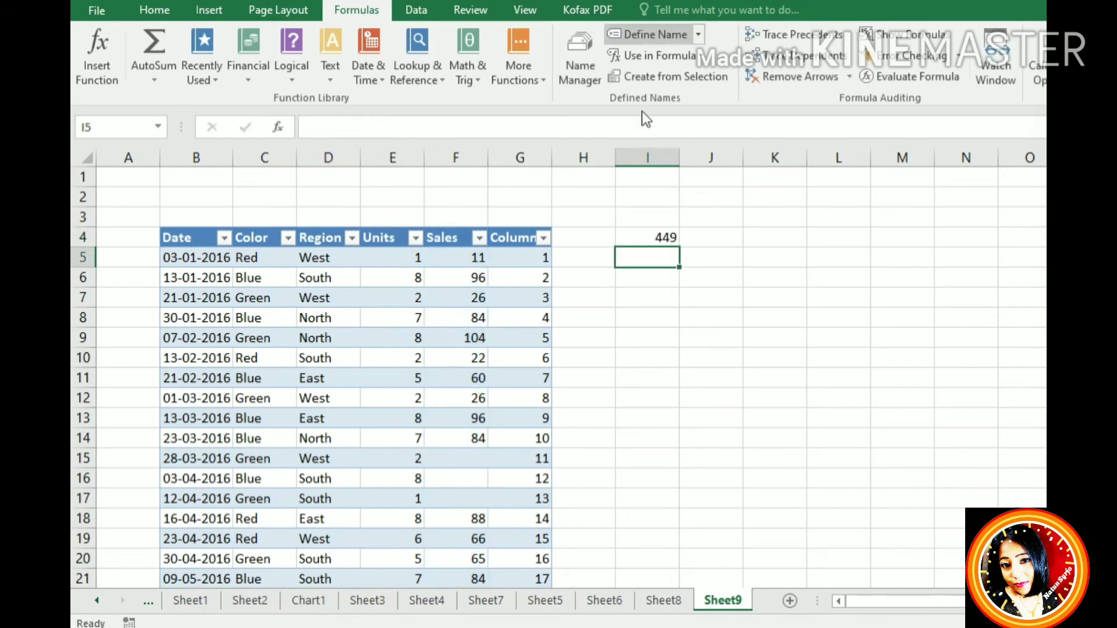
{"action": "left_click", "coordinate": [671, 240]}
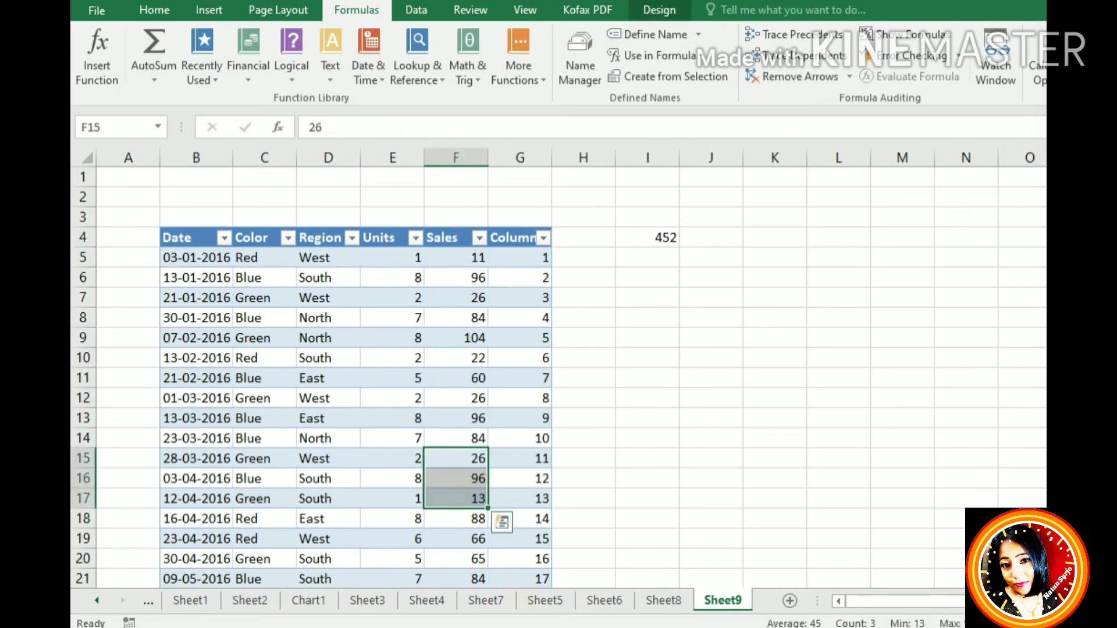
{"action": "left_click", "coordinate": [650, 242]}
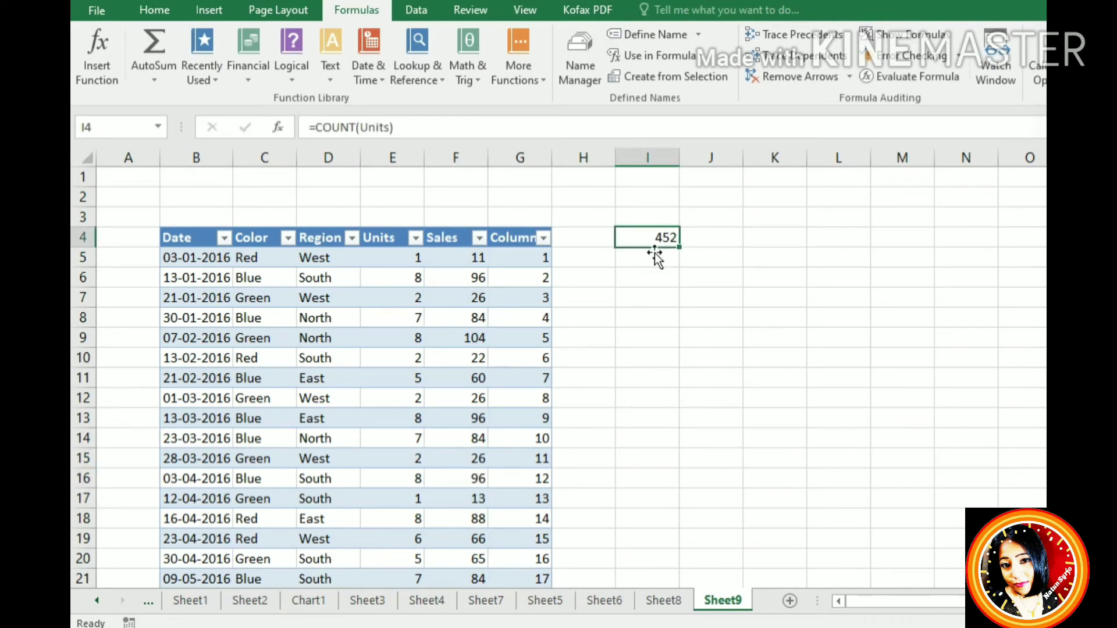
{"action": "left_click", "coordinate": [316, 127]}
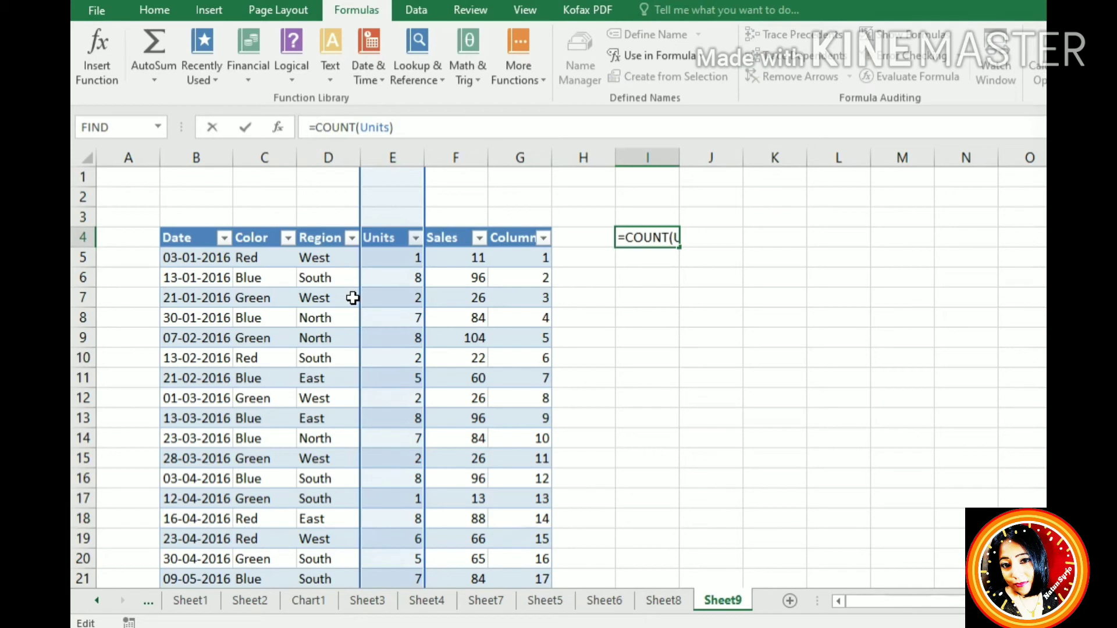
{"action": "left_click", "coordinate": [356, 128]}
{"action": "type", "text": "if"}
{"action": "key", "text": "Return"}
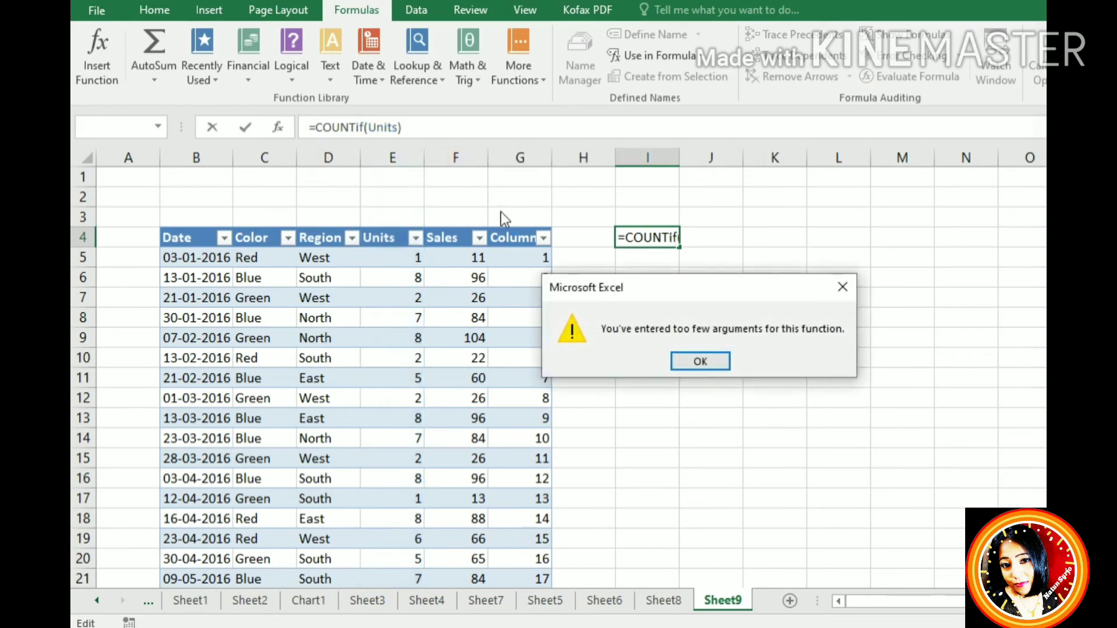
{"action": "left_click", "coordinate": [705, 361]}
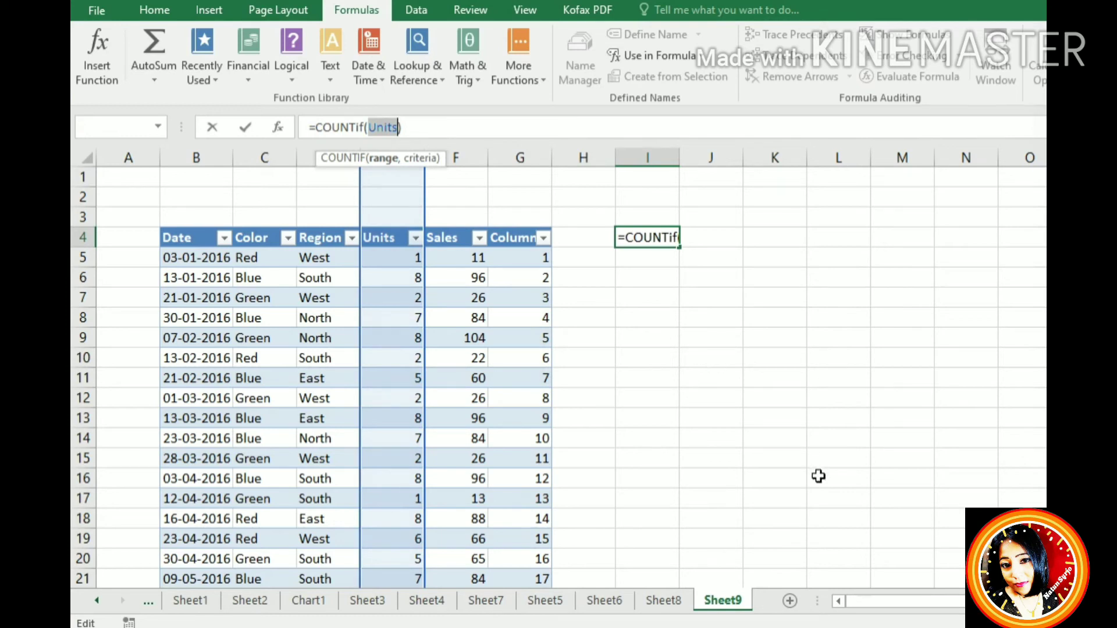
{"action": "left_click", "coordinate": [701, 317]}
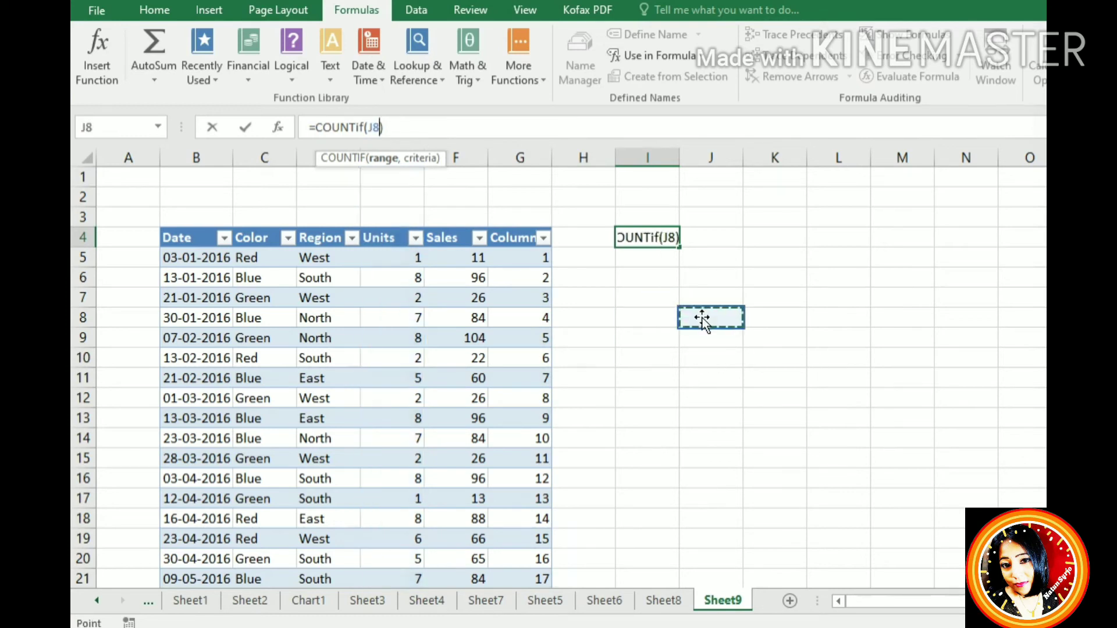
{"action": "key", "text": "Escape"}
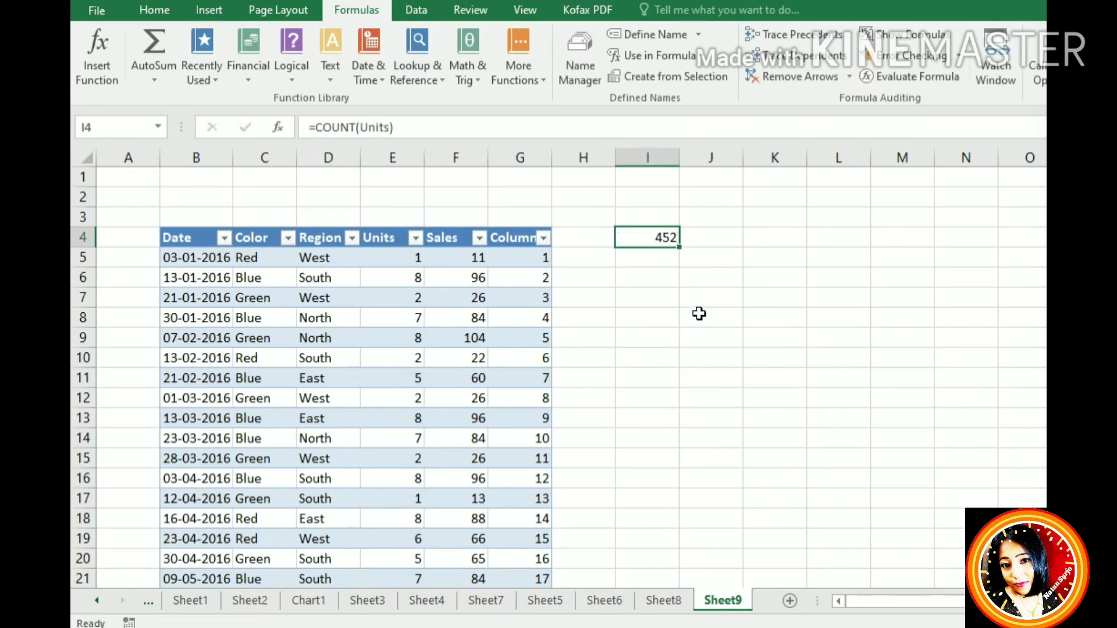
- Enter the text IF in cell J8
{"action": "left_click", "coordinate": [712, 326]}
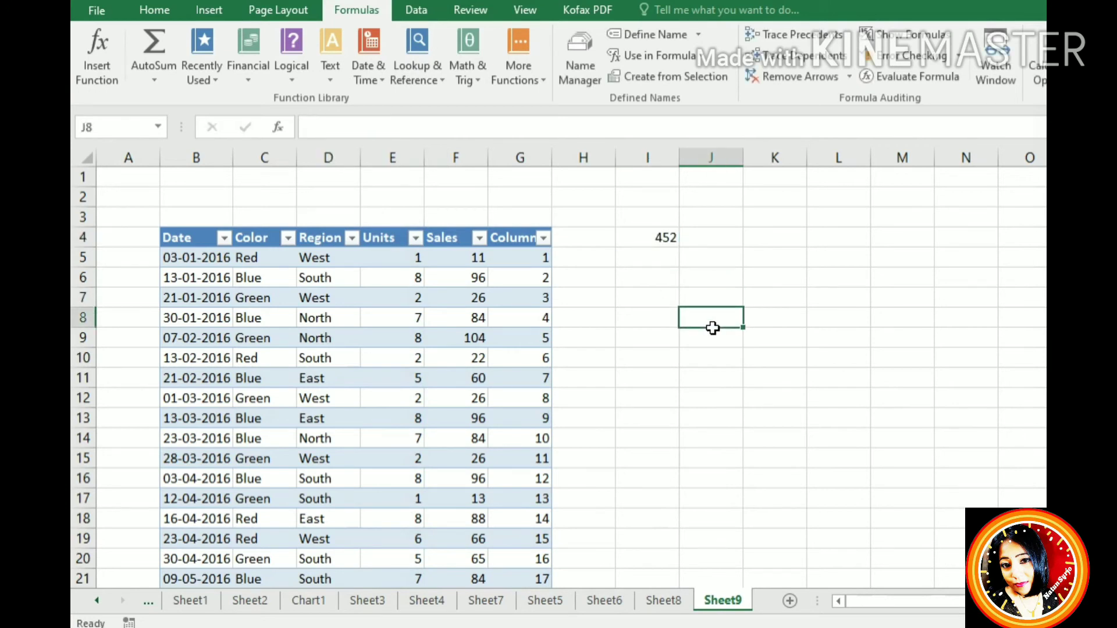
{"action": "type", "text": "IG="}
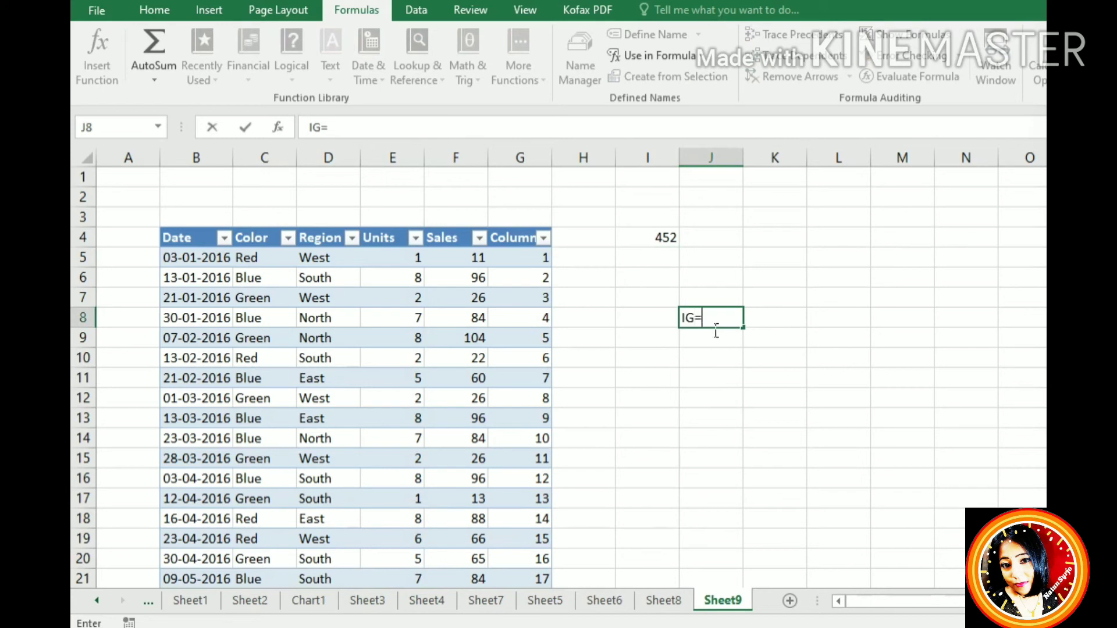
{"action": "key", "text": "BackSpace"}
{"action": "key", "text": "BackSpace"}
{"action": "type", "text": "F"}
{"action": "key", "text": "Return"}
{"action": "left_click", "coordinate": [737, 326]}
{"action": "right_click", "coordinate": [733, 326]}
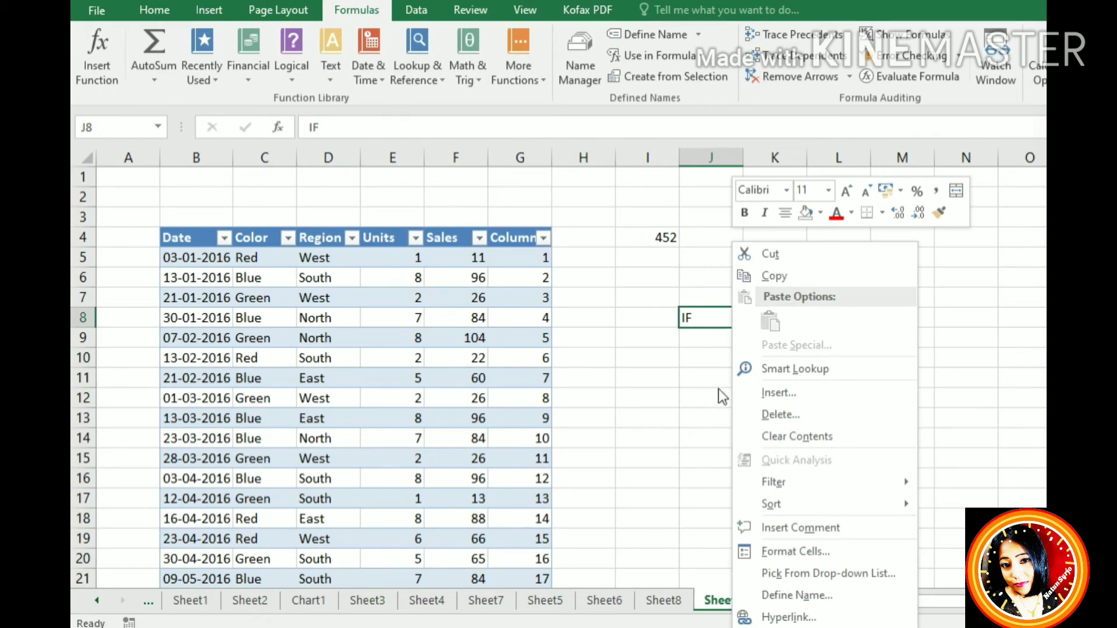
{"action": "left_click", "coordinate": [699, 369]}
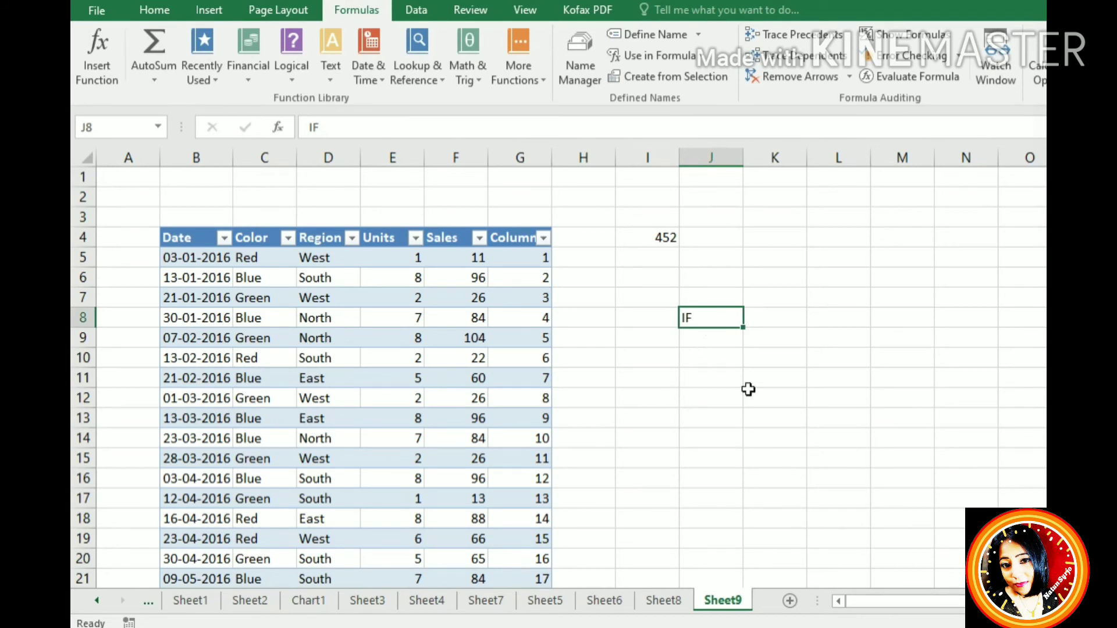
{"action": "right_click", "coordinate": [709, 326]}
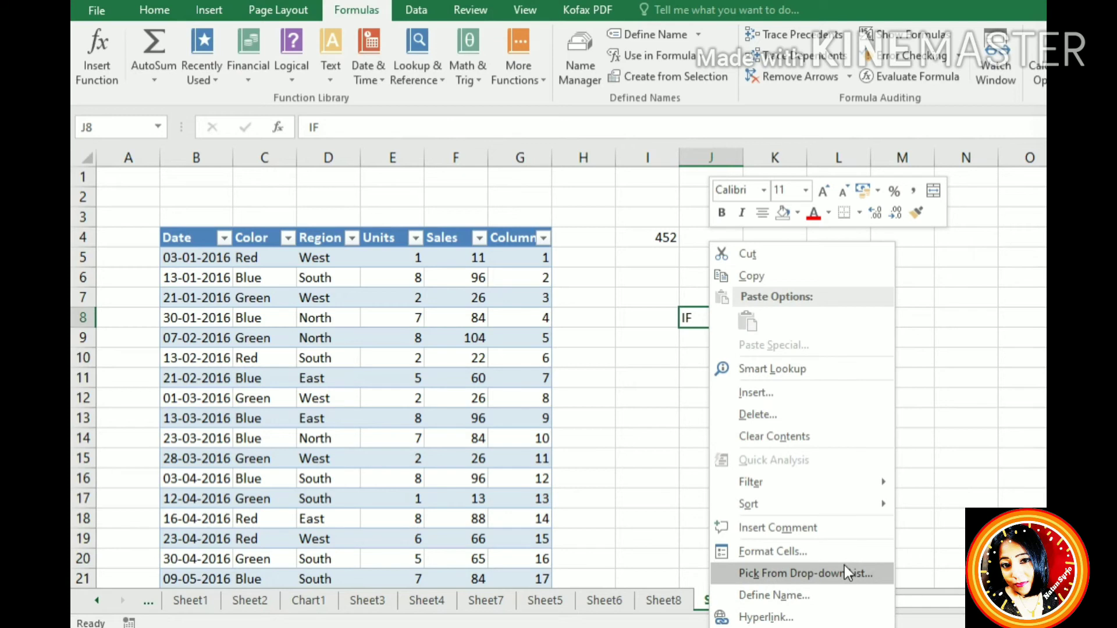
{"action": "left_click", "coordinate": [605, 375]}
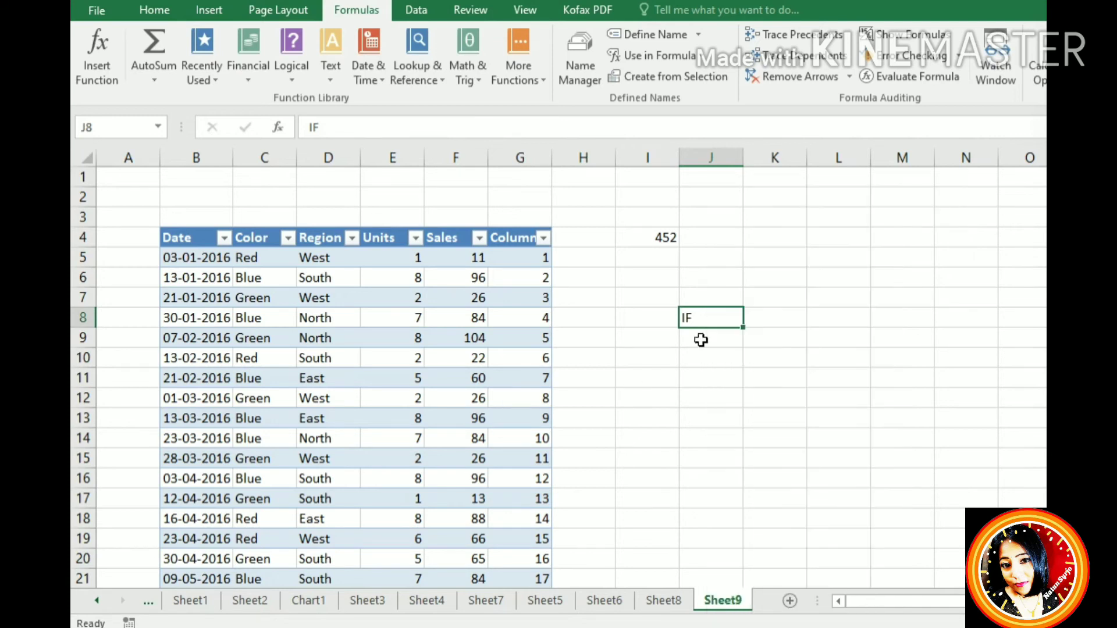
- Change the function in the I4 formula from COUNT to COUNTIF and add a comma after the Units range for a criteria argument
{"action": "left_click", "coordinate": [664, 244]}
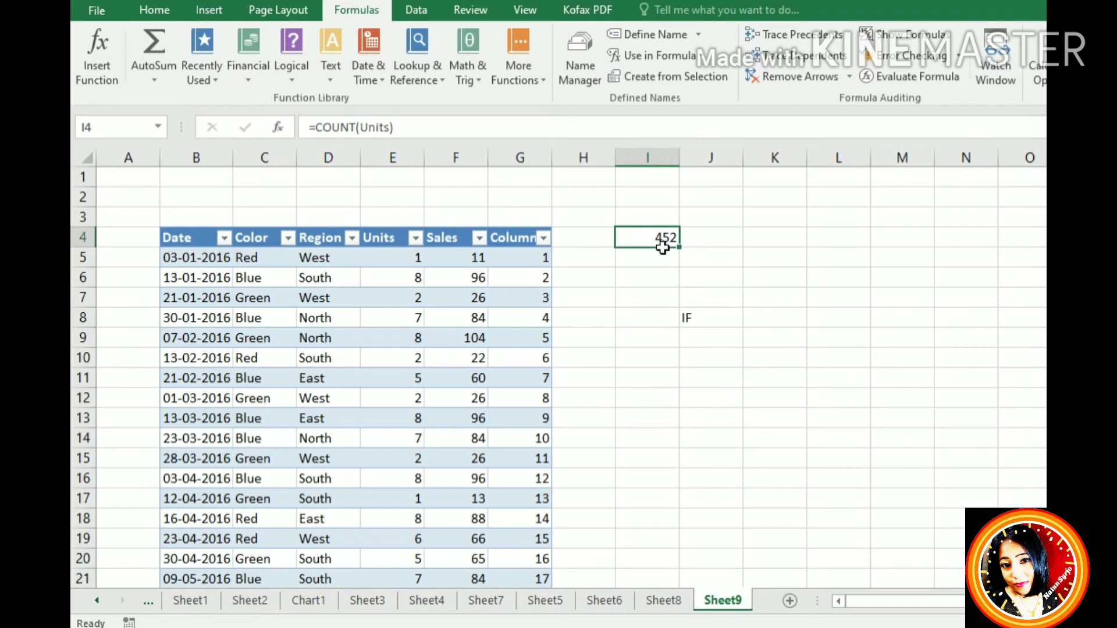
{"action": "left_click", "coordinate": [355, 129]}
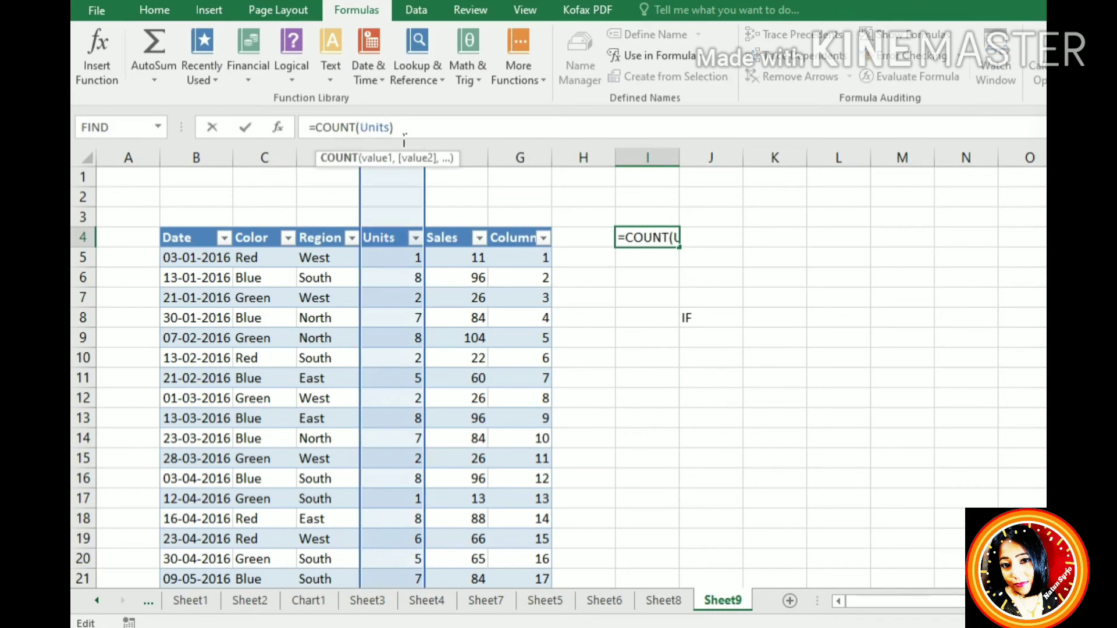
{"action": "type", "text": "IF"}
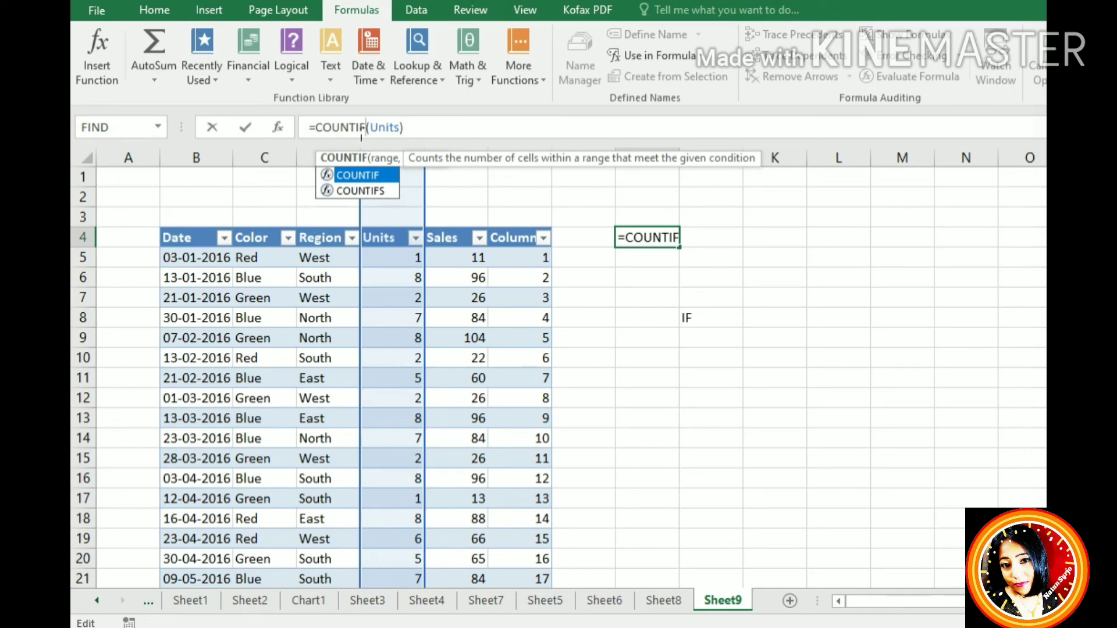
{"action": "left_click", "coordinate": [406, 129]}
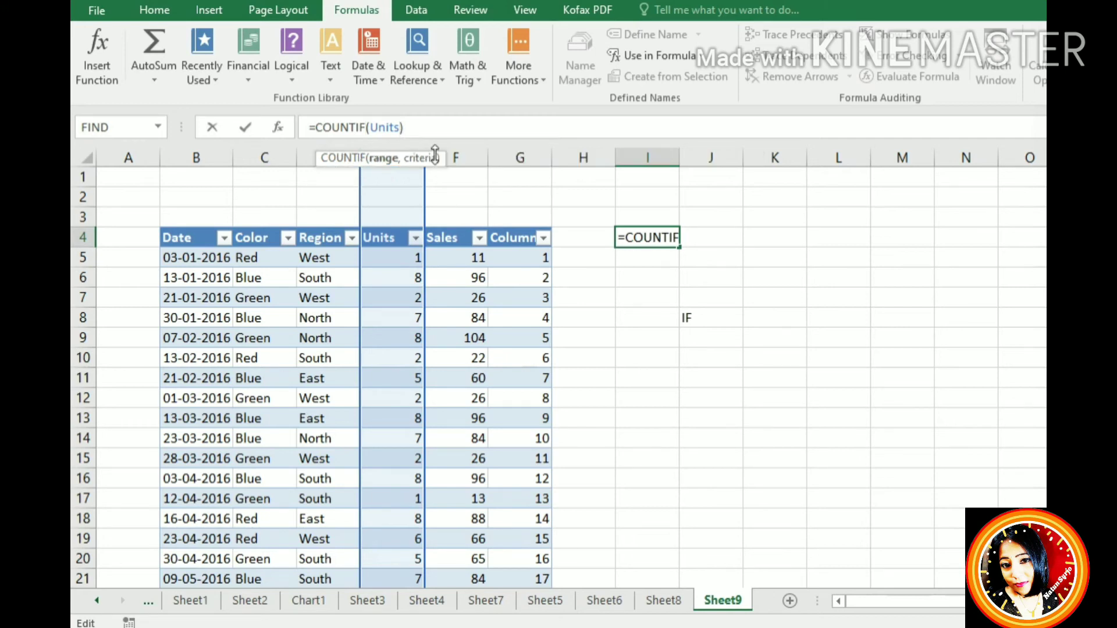
{"action": "type", "text": ","}
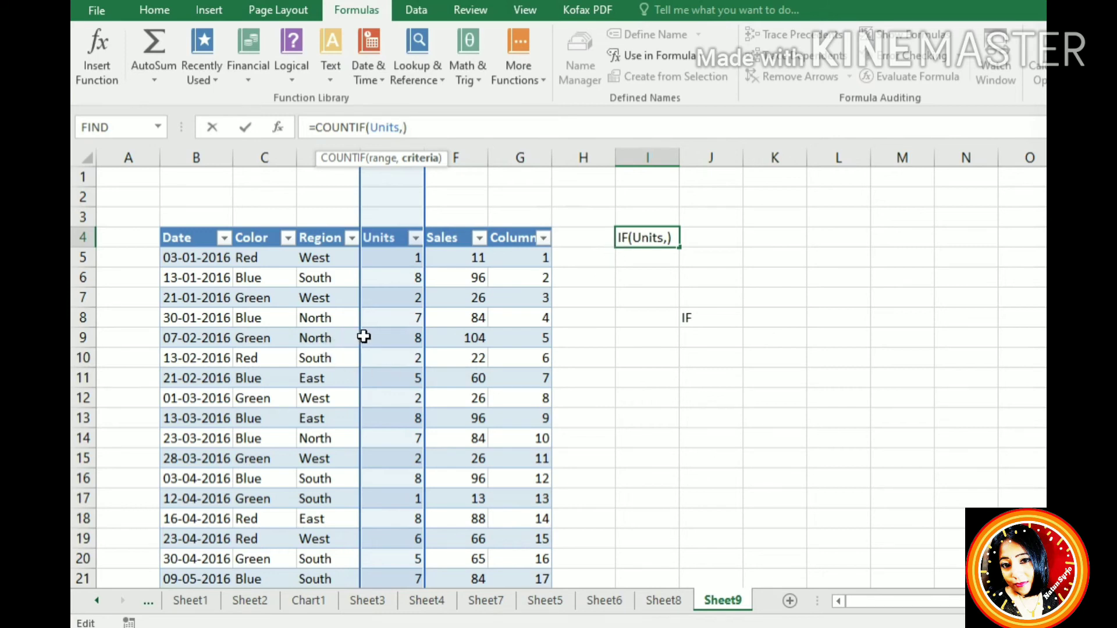
- Replace the Units range in the I4 COUNTIF formula with the defined name Region
{"action": "left_click", "coordinate": [406, 130]}
{"action": "key", "text": "BackSpace"}
{"action": "key", "text": "BackSpace"}
{"action": "key", "text": "BackSpace"}
{"action": "key", "text": "BackSpace"}
{"action": "key", "text": "BackSpace"}
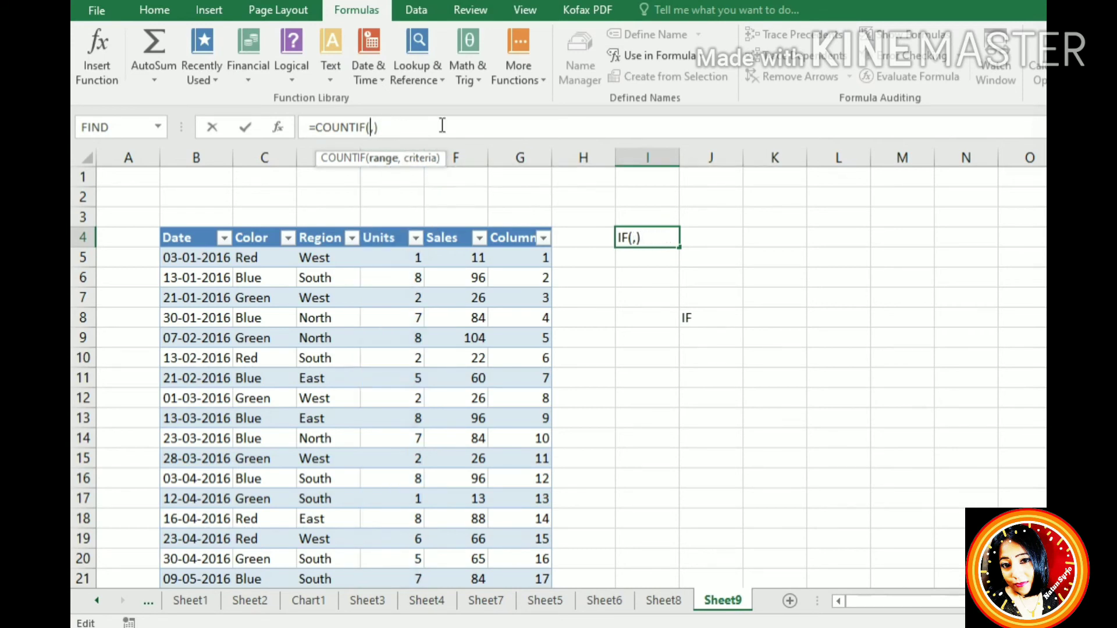
{"action": "type", "text": "REGIO"}
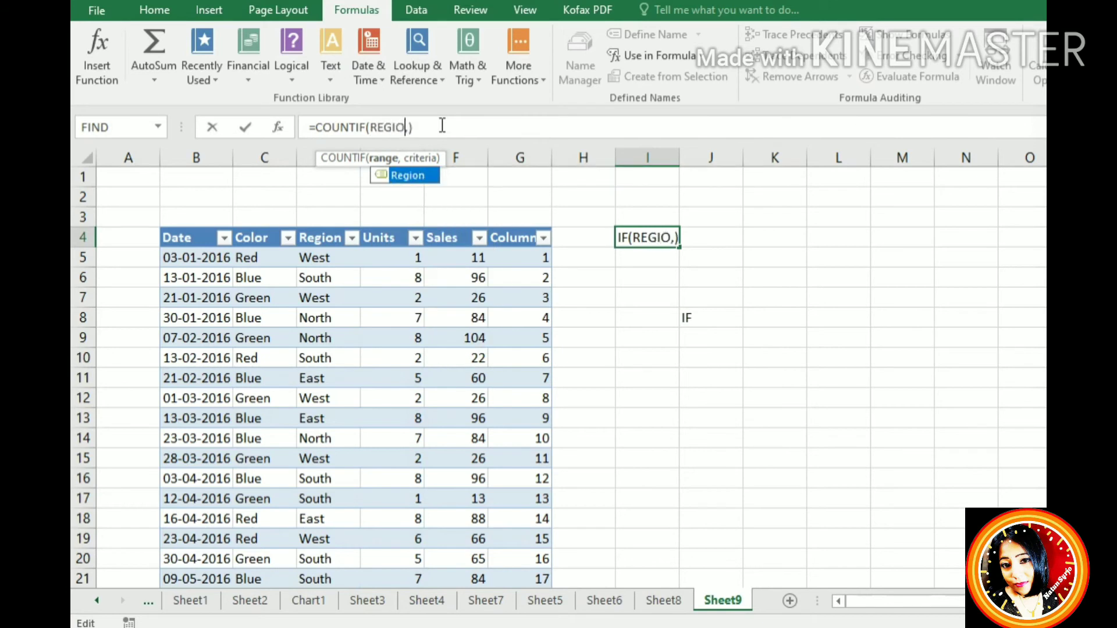
{"action": "left_click", "coordinate": [385, 175]}
{"action": "double_click", "coordinate": [385, 176]}
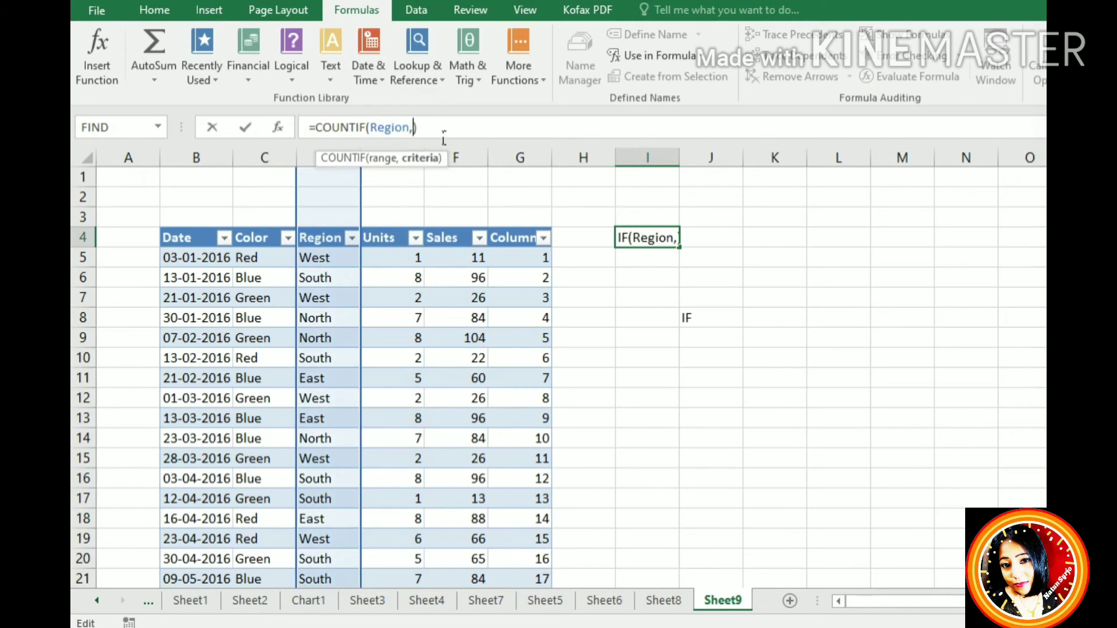
- Add WEST without quotation marks as the criteria and enter the I4 formula as =COUNTIF(Region,WEST)
{"action": "type", "text": ",WE"}
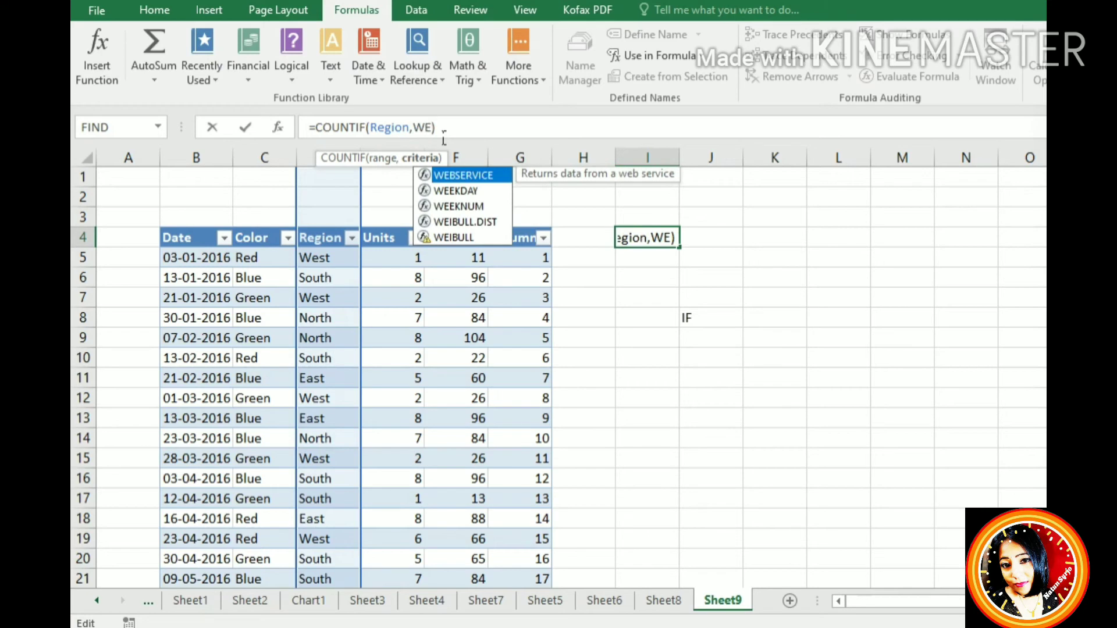
{"action": "type", "text": "ST"}
{"action": "left_click", "coordinate": [415, 133]}
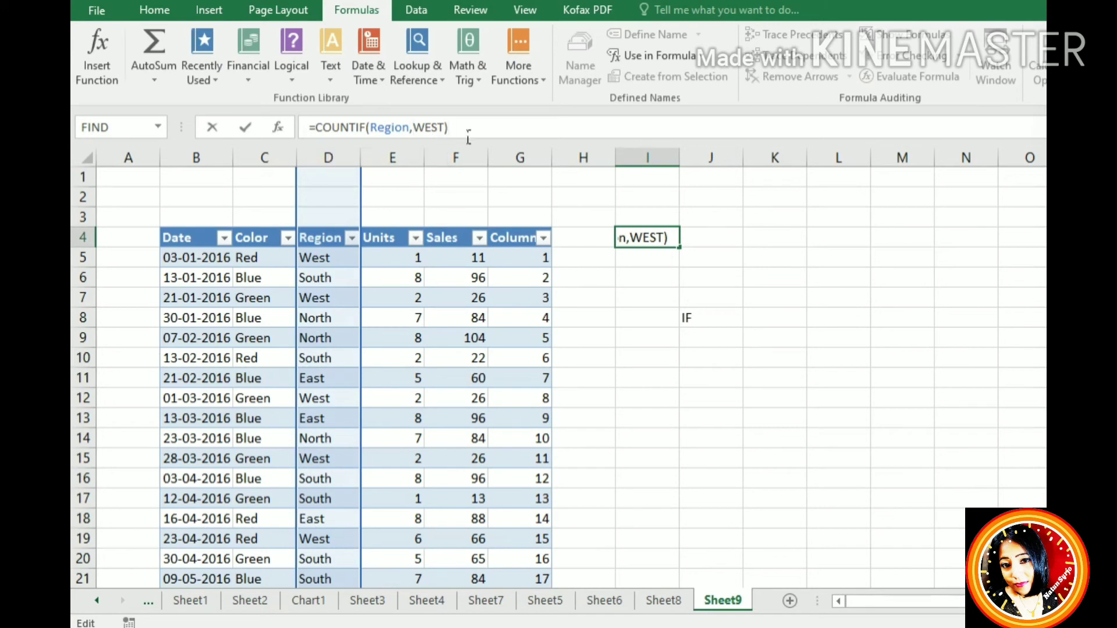
{"action": "key", "text": "Return"}
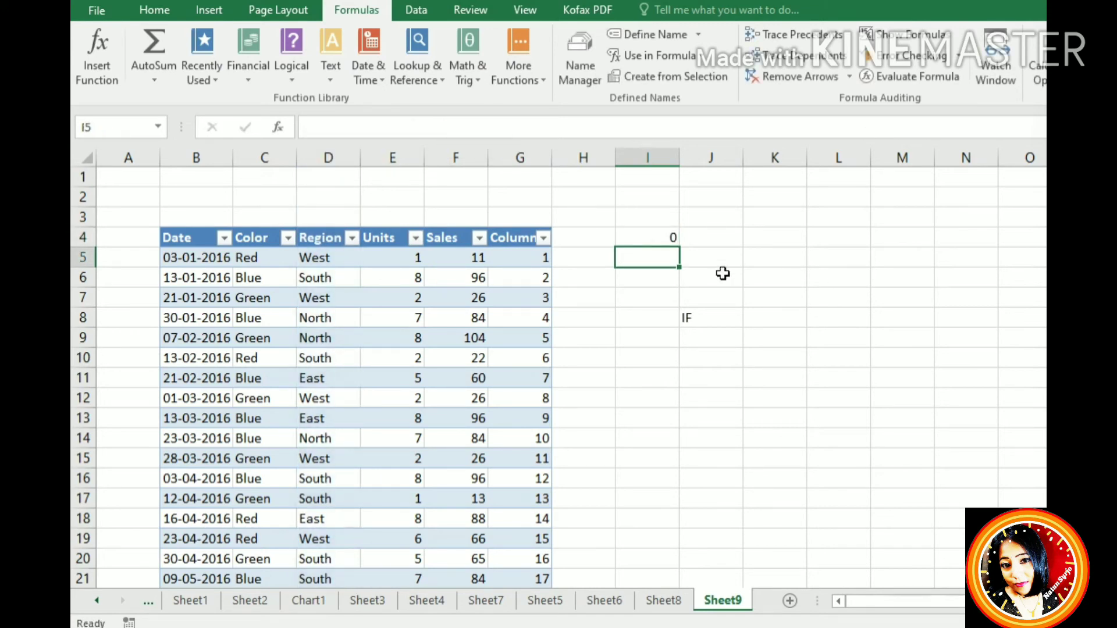
- Enclose the WEST criteria of the I4 formula in quotation marks, and undo that change
{"action": "left_click", "coordinate": [655, 238]}
{"action": "left_click", "coordinate": [413, 128]}
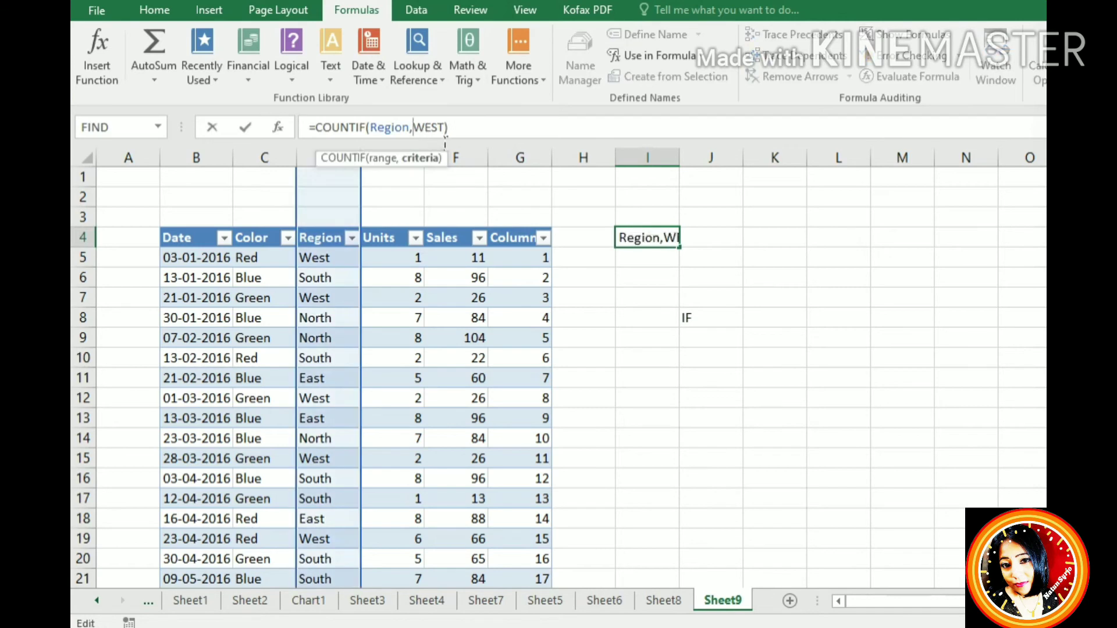
{"action": "type", "text": "\""}
{"action": "left_click", "coordinate": [452, 129]}
{"action": "type", "text": "\""}
{"action": "key", "text": "Return"}
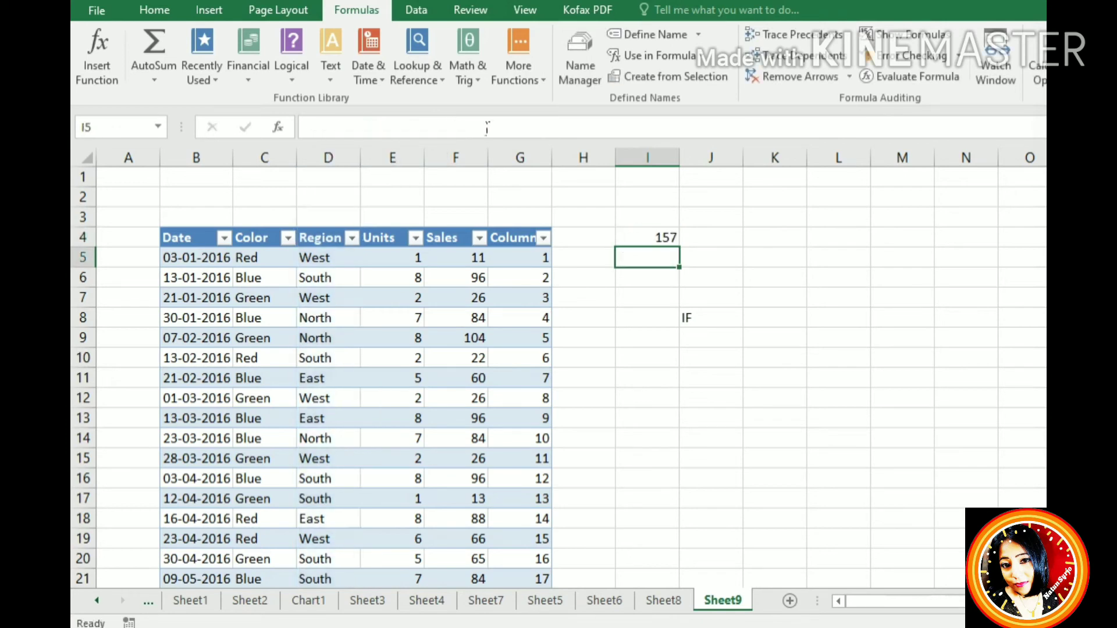
{"action": "left_click", "coordinate": [671, 239]}
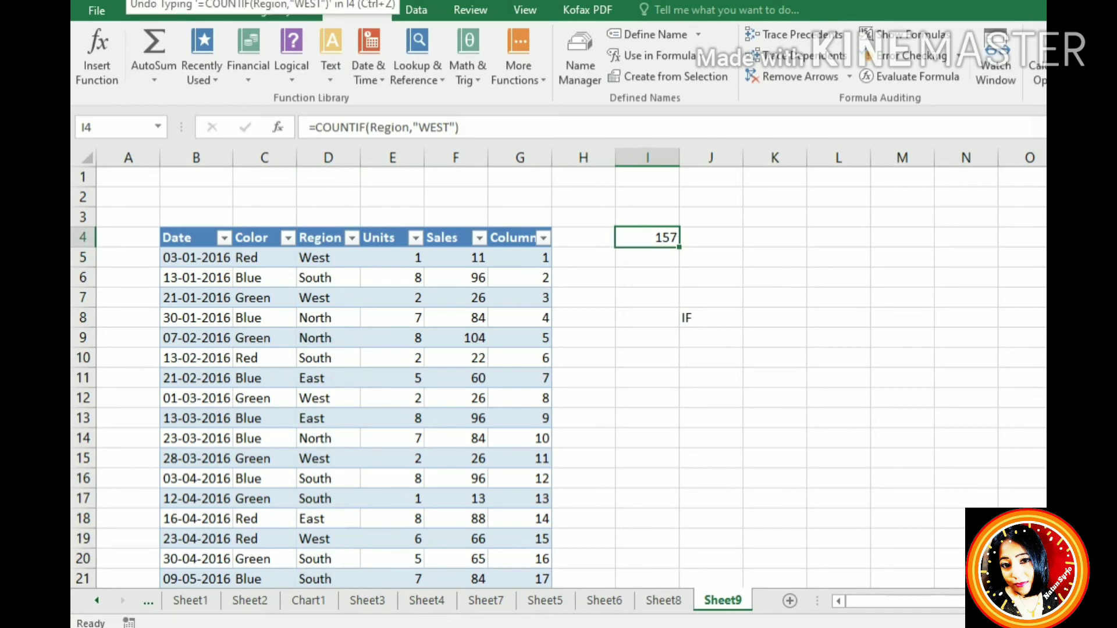
{"action": "left_click", "coordinate": [129, 3]}
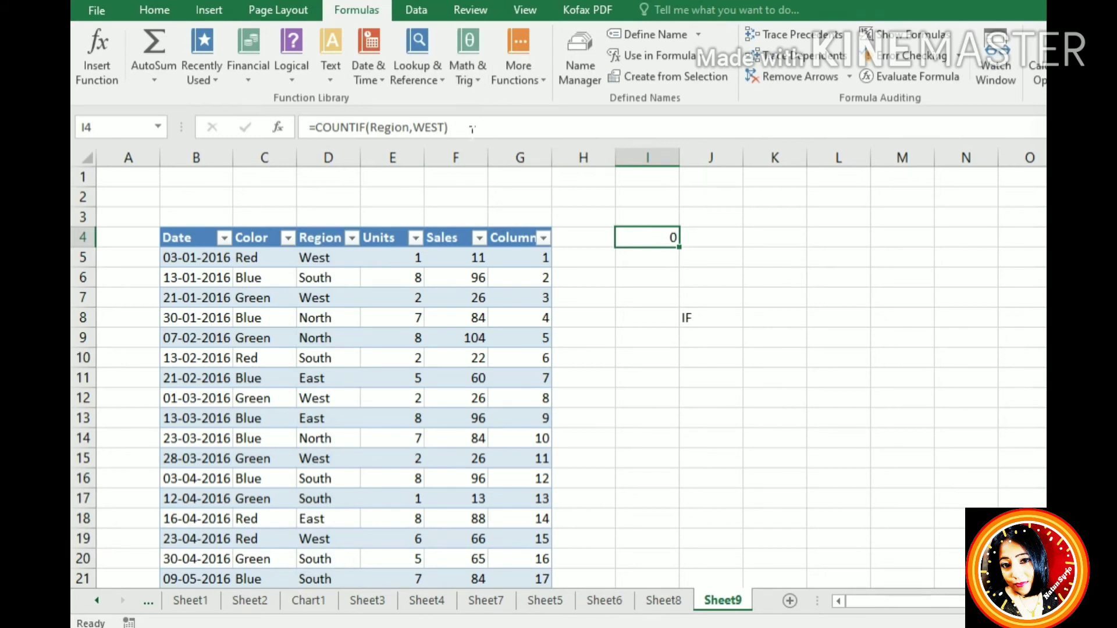
- Put quotation marks around the criteria so that I4 contains =COUNTIF(Region,"WEST")
{"action": "left_click", "coordinate": [452, 132]}
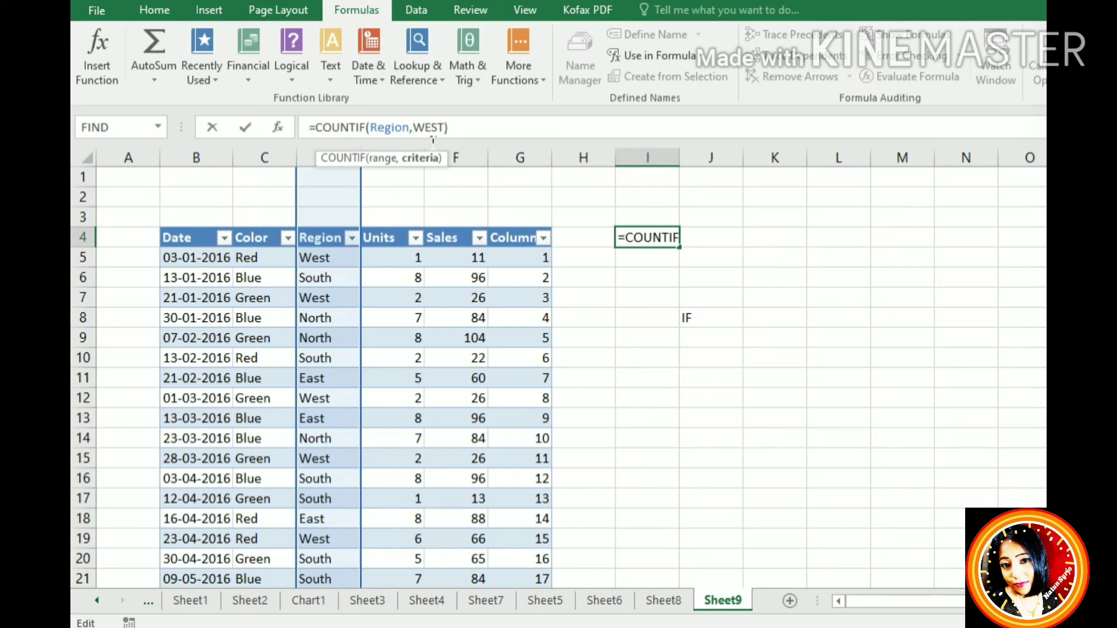
{"action": "type", "text": "\""}
{"action": "type", "text": "\""}
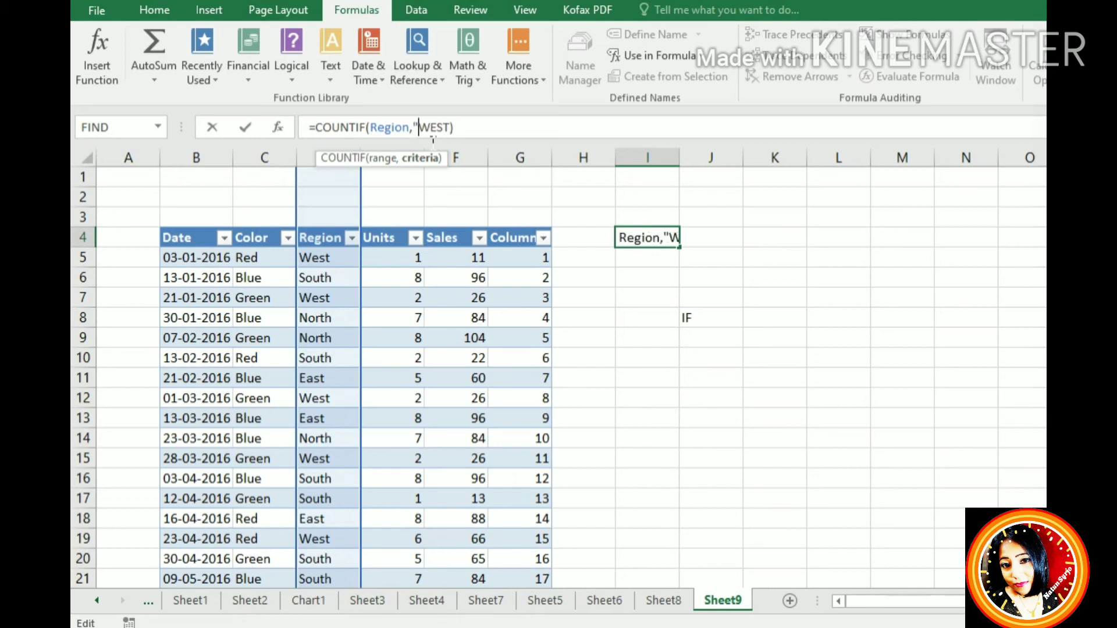
{"action": "left_click", "coordinate": [452, 129]}
{"action": "type", "text": "\""}
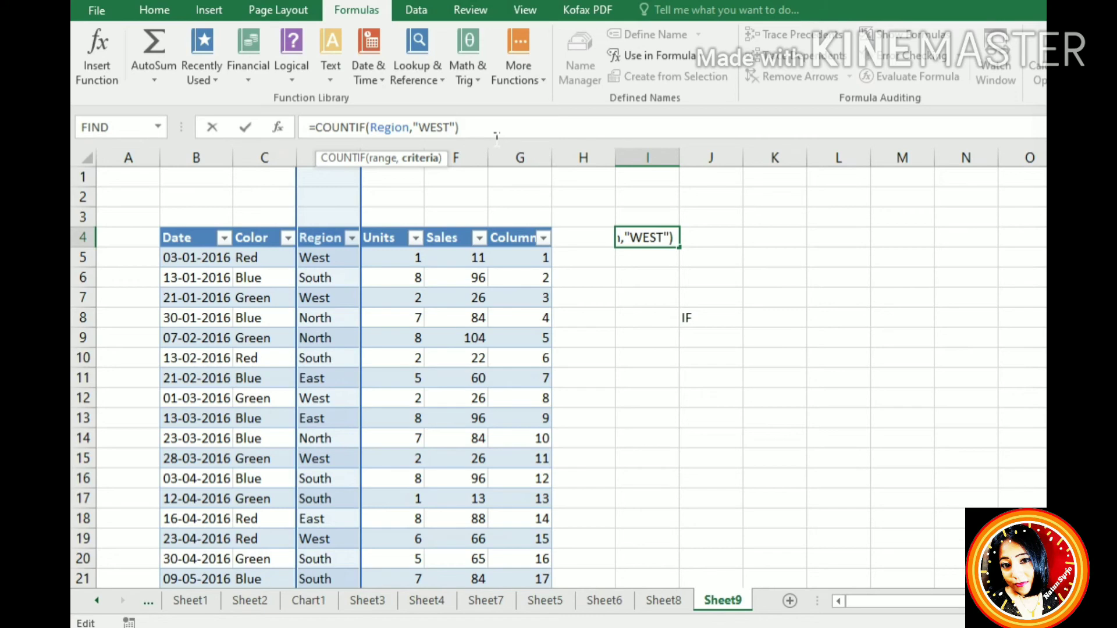
{"action": "key", "text": "Right"}
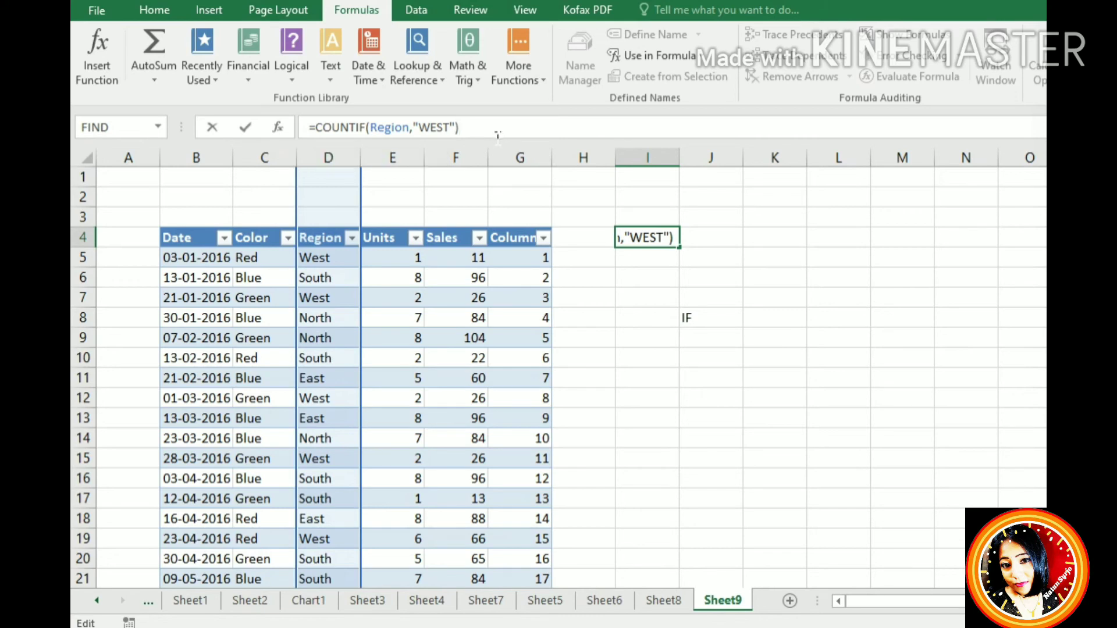
{"action": "key", "text": "Return"}
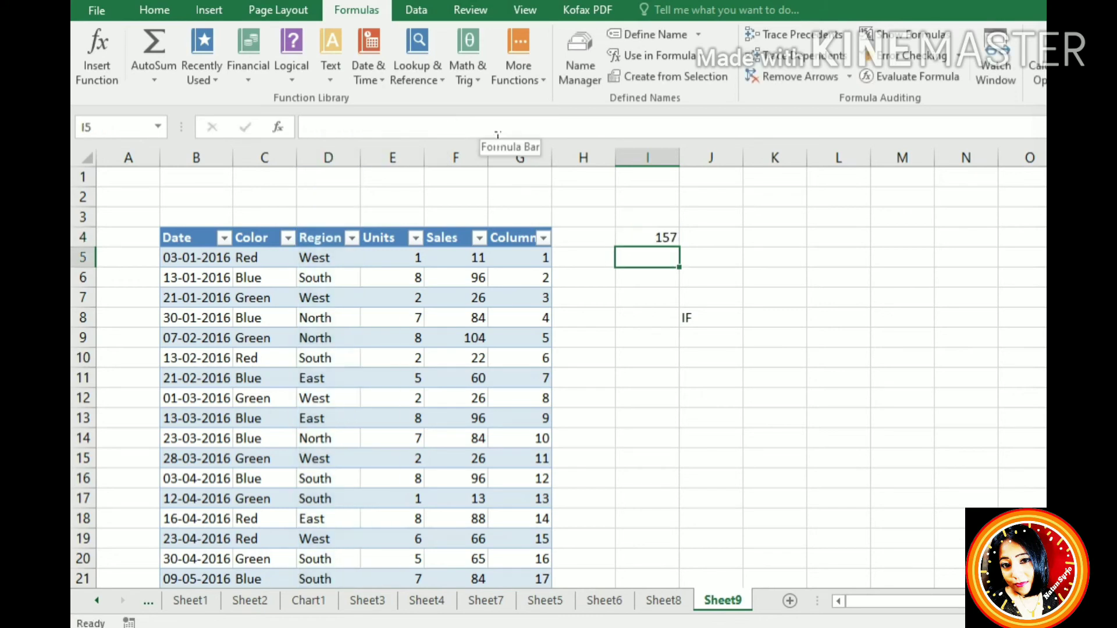
- Move the COUNTIF formula from cell I4 to J4
{"action": "left_click", "coordinate": [678, 240]}
{"action": "left_click_drag", "start_coordinate": [678, 238], "coordinate": [721, 232]}
- Examine the Region column's filter list and table rows without filtering, and select the empty cell I4
{"action": "left_click", "coordinate": [353, 239]}
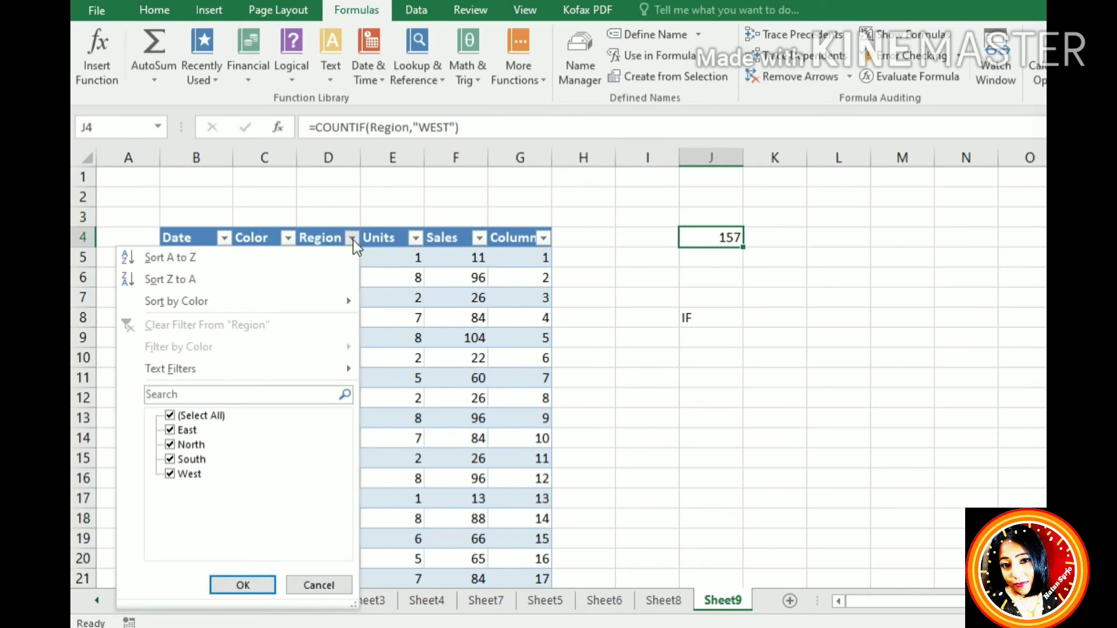
{"action": "left_click", "coordinate": [777, 240]}
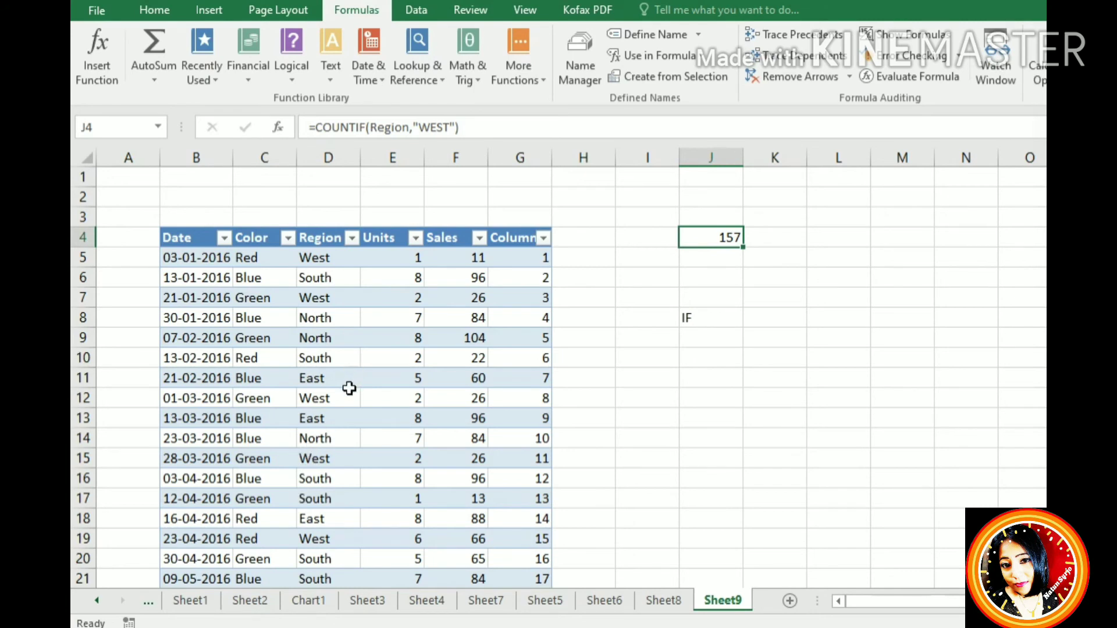
{"action": "scroll", "coordinate": [352, 378], "scroll_direction": "down", "scroll_amount": 15}
{"action": "scroll", "coordinate": [349, 389], "scroll_direction": "up", "scroll_amount": 15}
{"action": "left_click", "coordinate": [648, 242]}
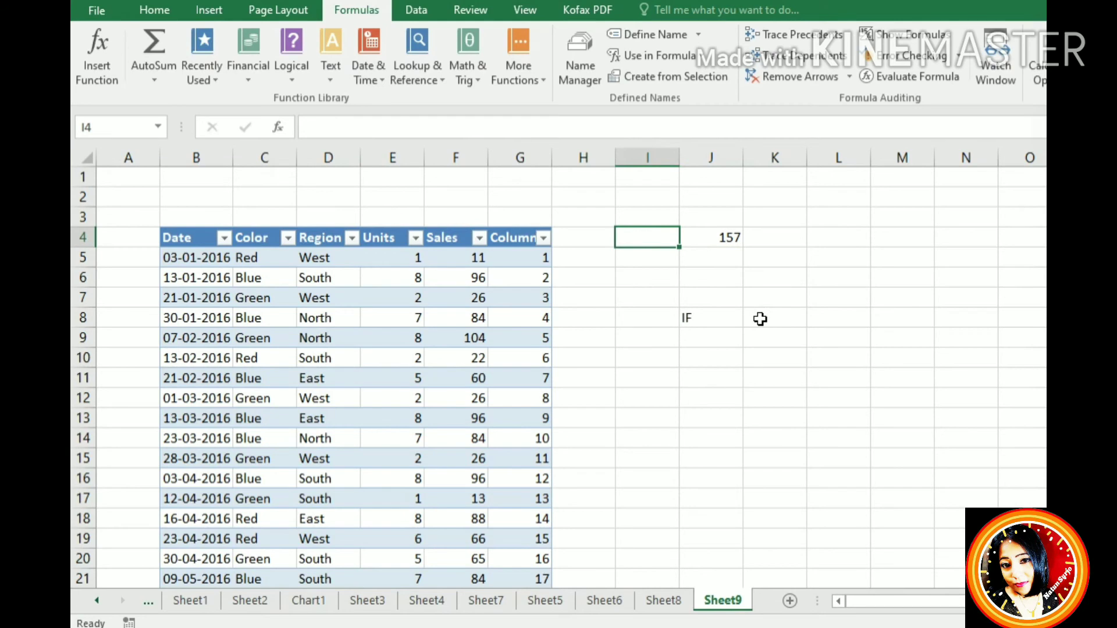
- Enter the region names WEST, SOUTH, NORTH and EAST in cells I4 through I7
{"action": "type", "text": "WEST"}
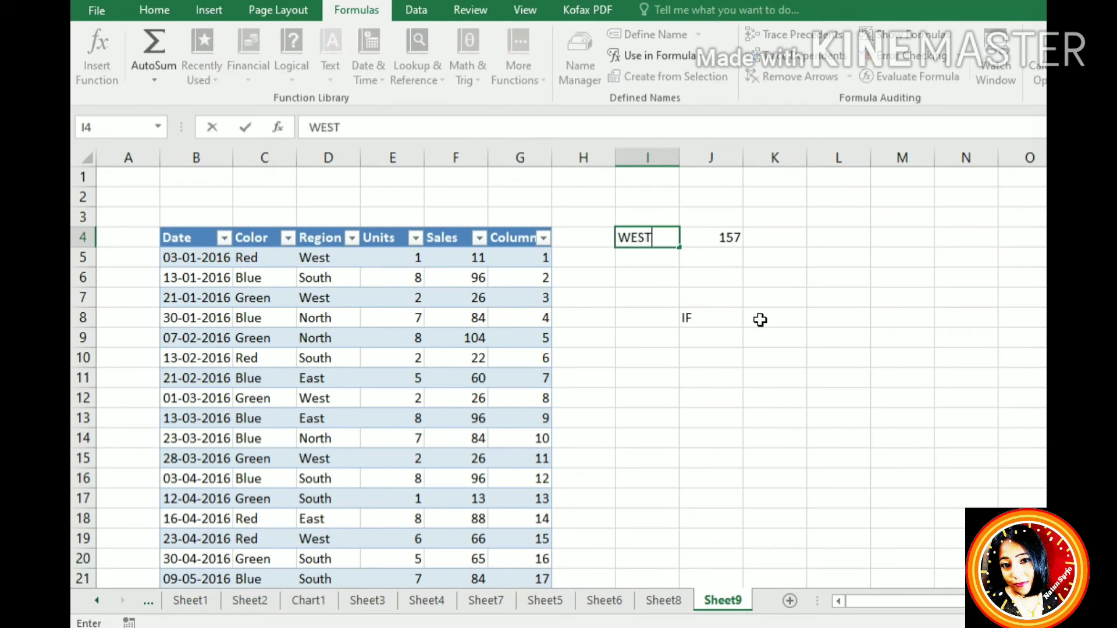
{"action": "left_click", "coordinate": [661, 259]}
{"action": "type", "text": "SOUTH"}
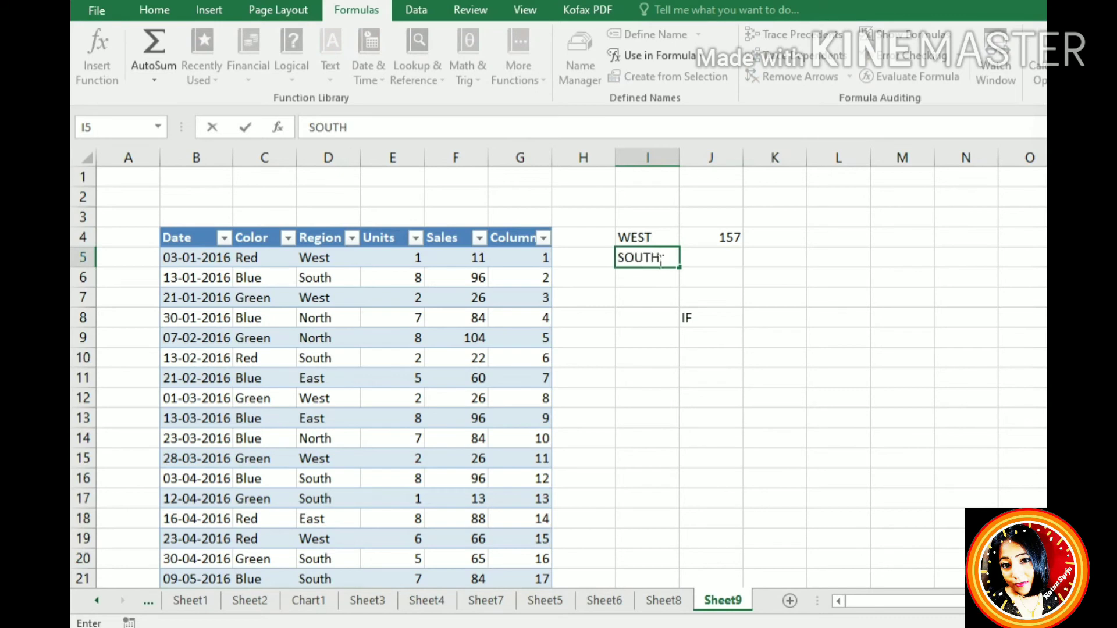
{"action": "left_click", "coordinate": [651, 280]}
{"action": "type", "text": "NORTH"}
{"action": "left_click", "coordinate": [661, 307]}
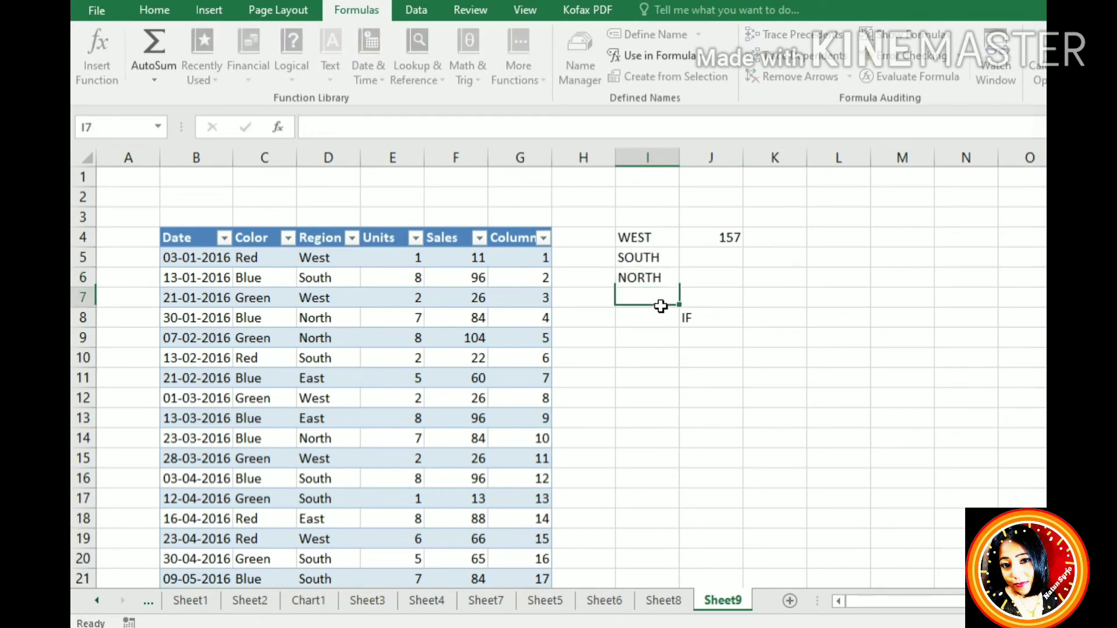
{"action": "type", "text": "EAST"}
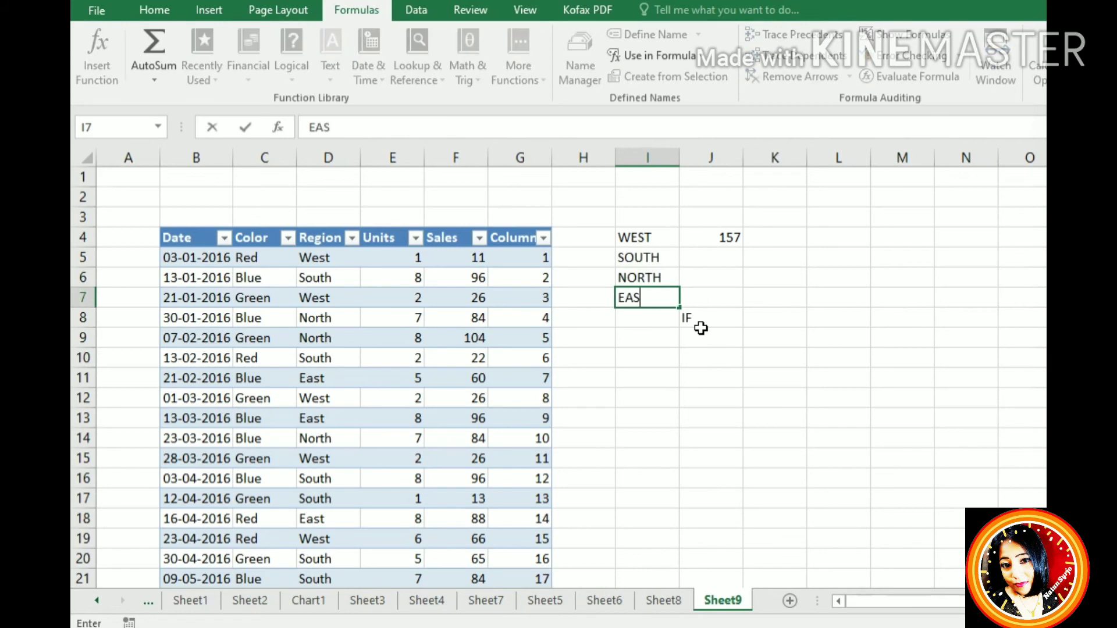
{"action": "left_click", "coordinate": [709, 261]}
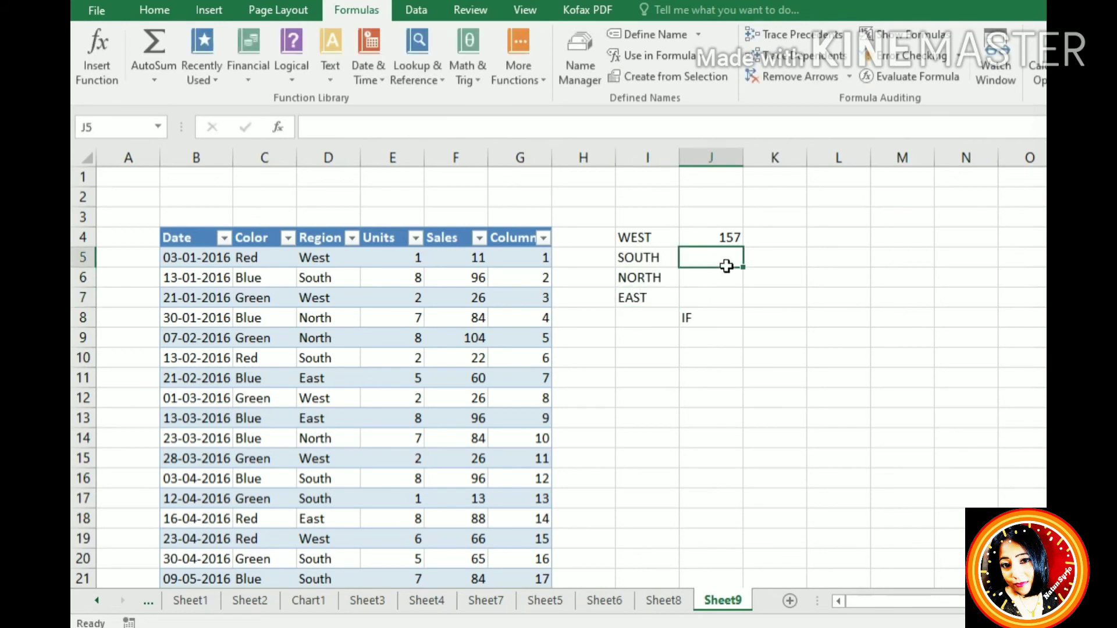
- Replace the quoted criteria in J4 with a cell reference so the formula reads =COUNTIF(Region,I4)
{"action": "left_click", "coordinate": [727, 238]}
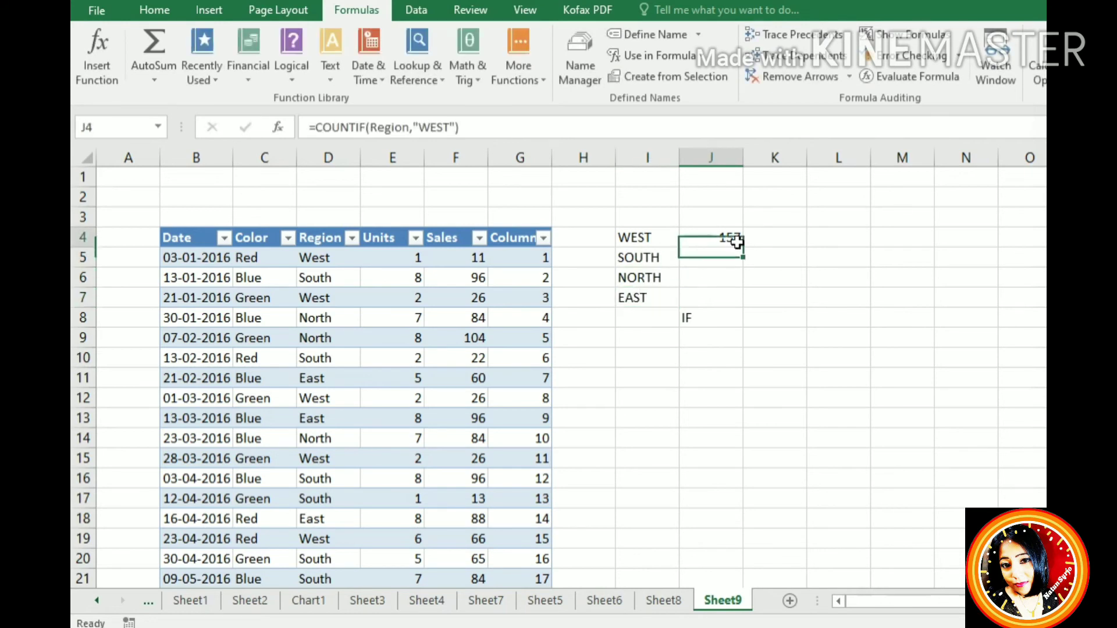
{"action": "left_click", "coordinate": [427, 133]}
{"action": "left_click_drag", "start_coordinate": [412, 128], "coordinate": [459, 129]}
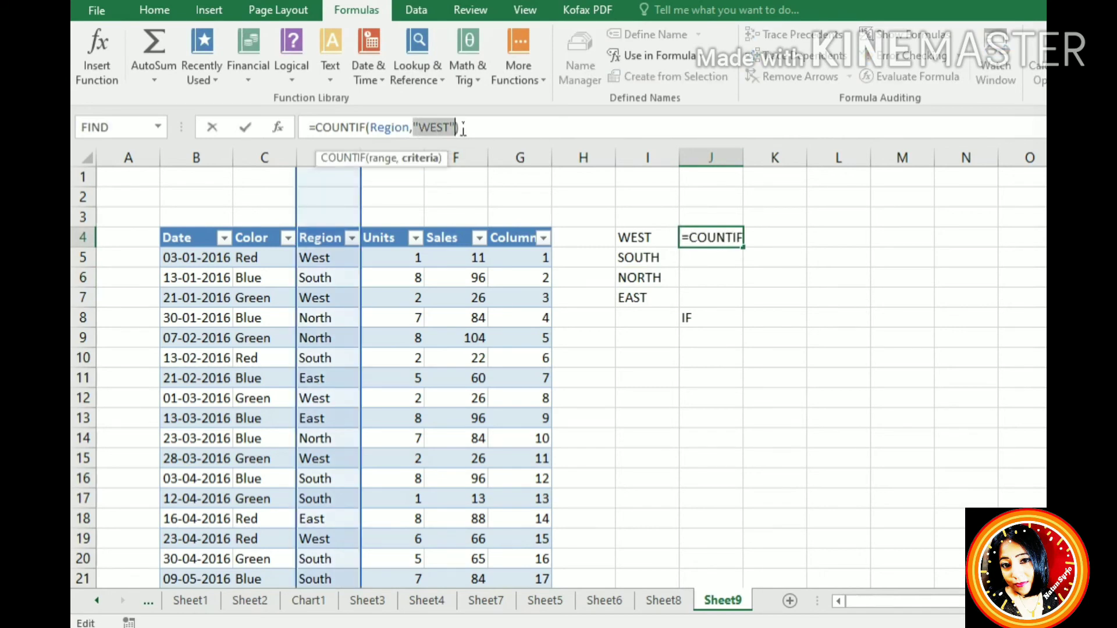
{"action": "key", "text": "BackSpace"}
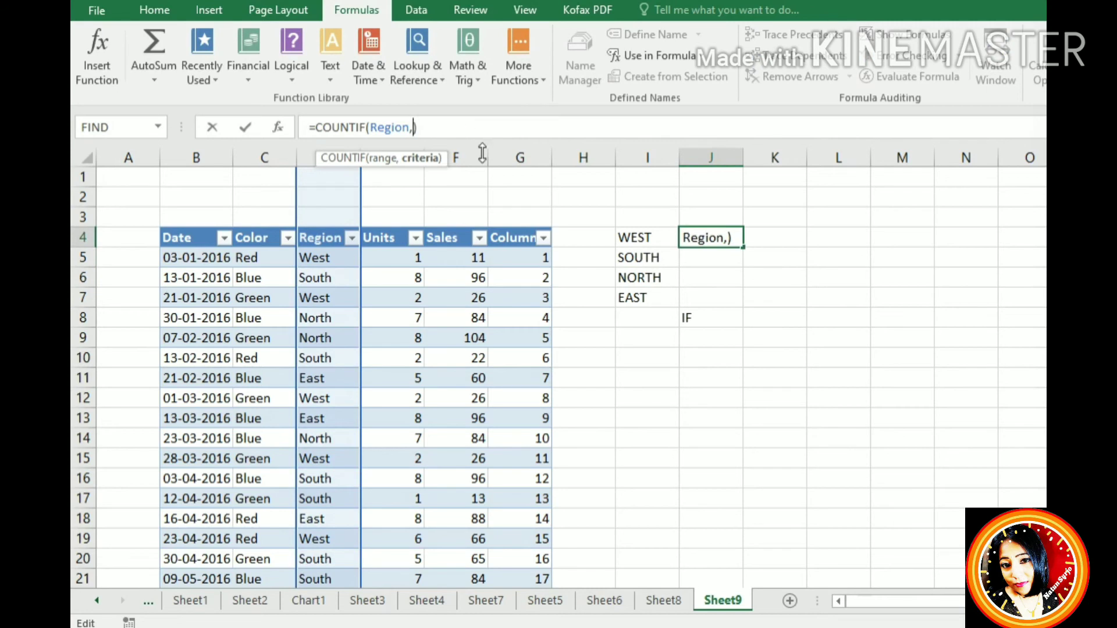
{"action": "left_click", "coordinate": [658, 244]}
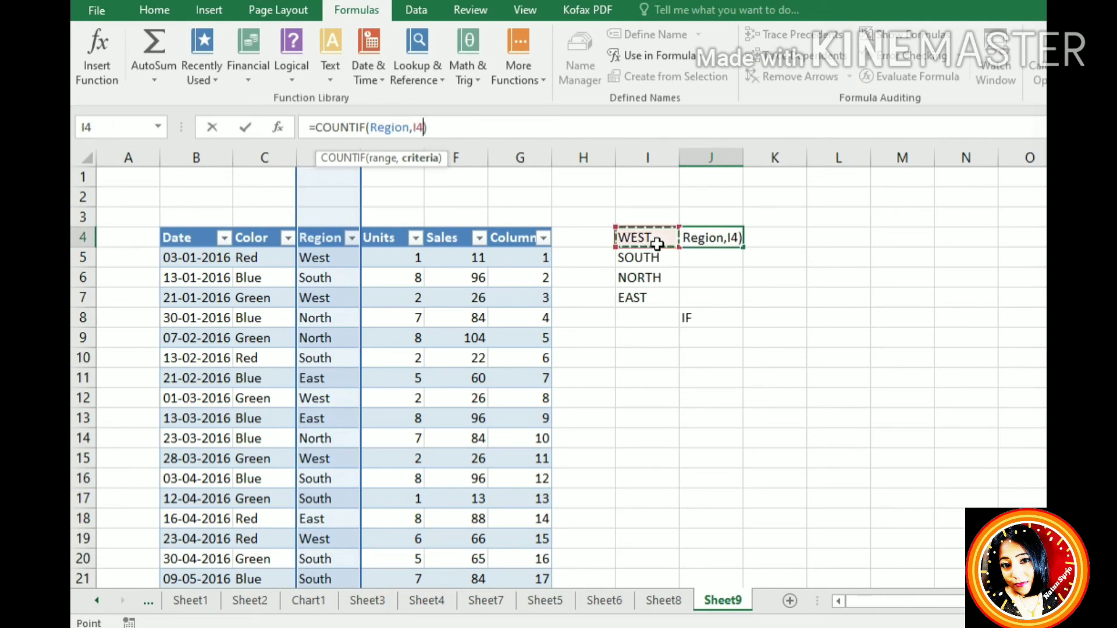
{"action": "left_click", "coordinate": [416, 127]}
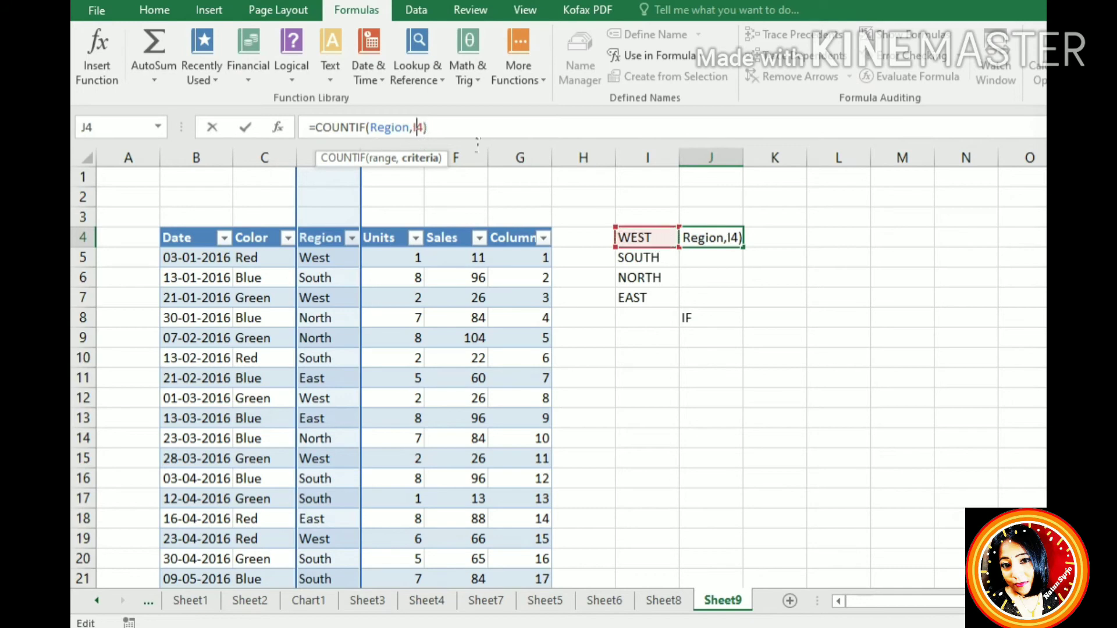
{"action": "left_click", "coordinate": [484, 136]}
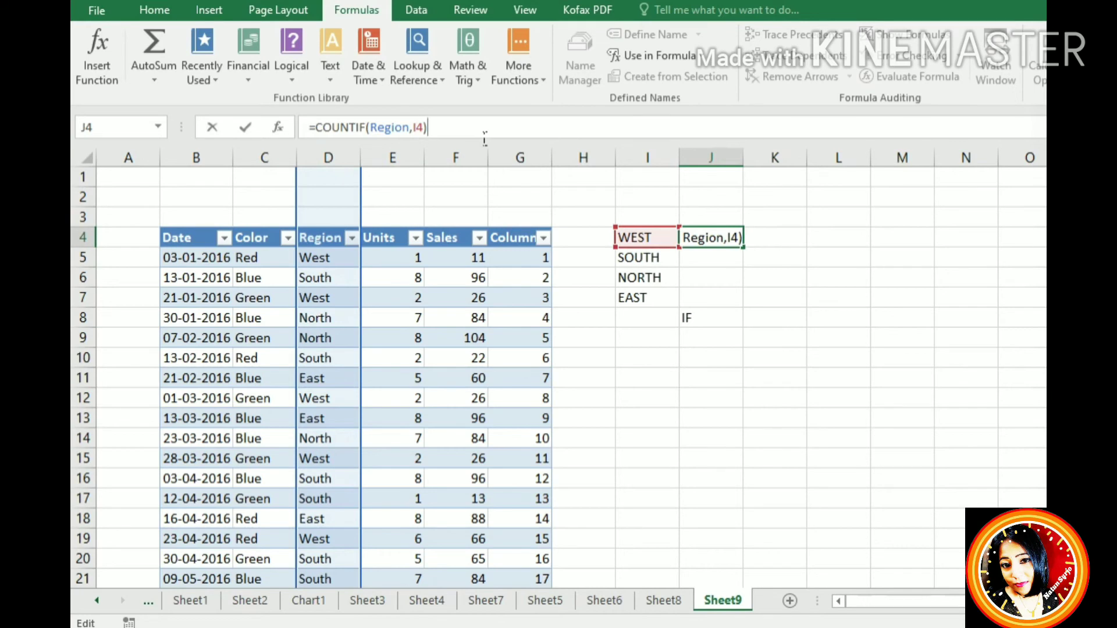
{"action": "key", "text": "Return"}
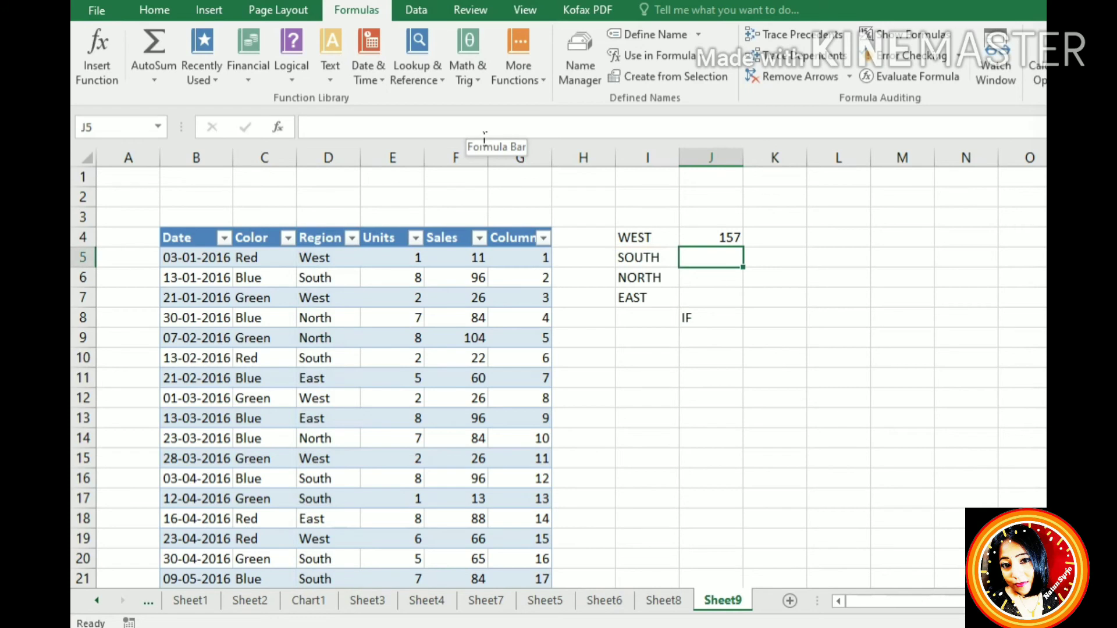
- Fill the J4 formula across into K4 and change its criteria so K4 contains =COUNTIF(Region,"WEST")
{"action": "left_click", "coordinate": [739, 242]}
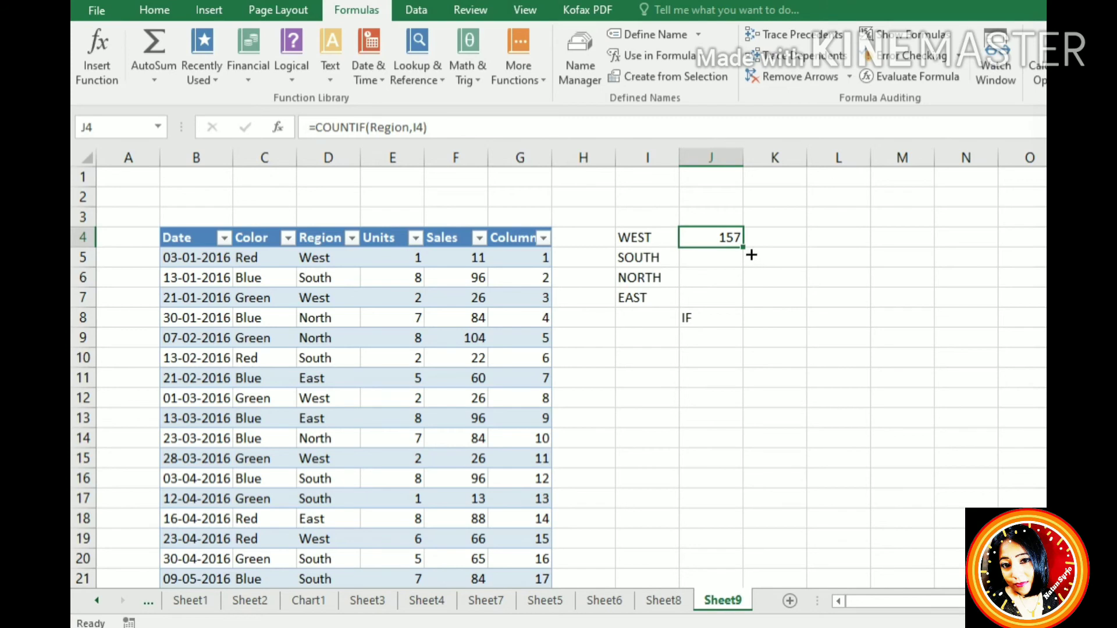
{"action": "left_click_drag", "start_coordinate": [744, 247], "coordinate": [806, 241]}
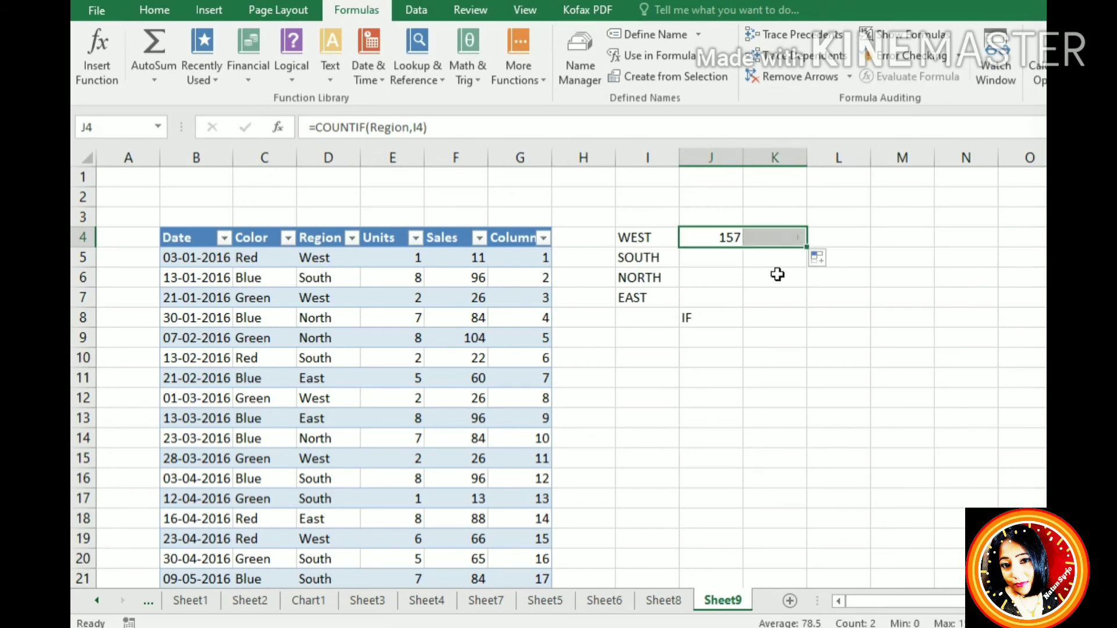
{"action": "left_click", "coordinate": [790, 245]}
{"action": "left_click", "coordinate": [437, 133]}
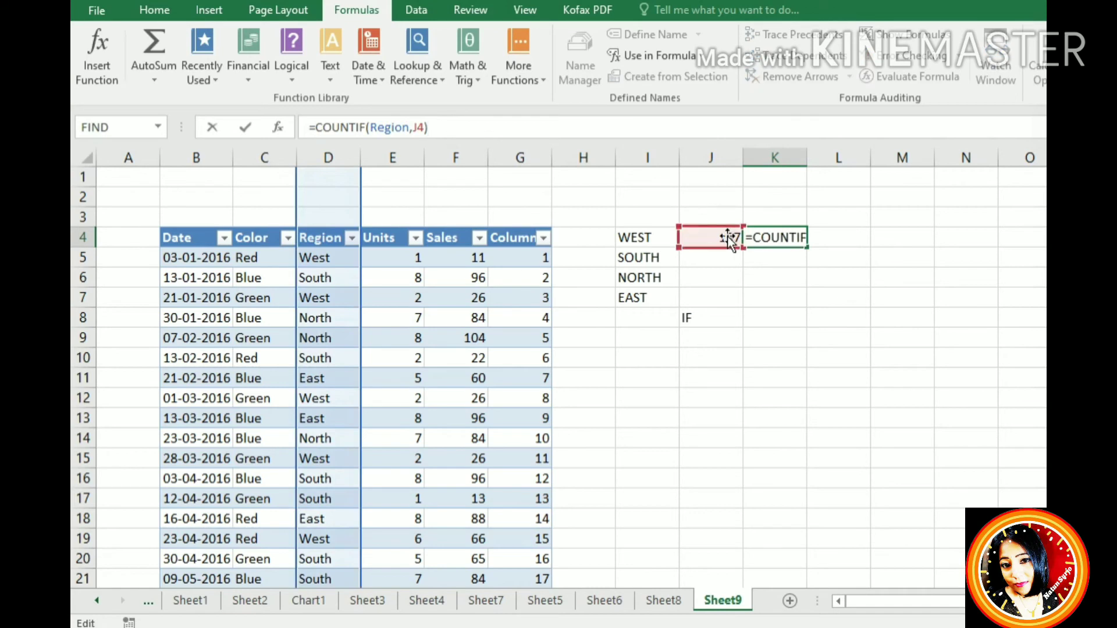
{"action": "key", "text": "Left"}
{"action": "key", "text": "Left"}
{"action": "key", "text": "Left"}
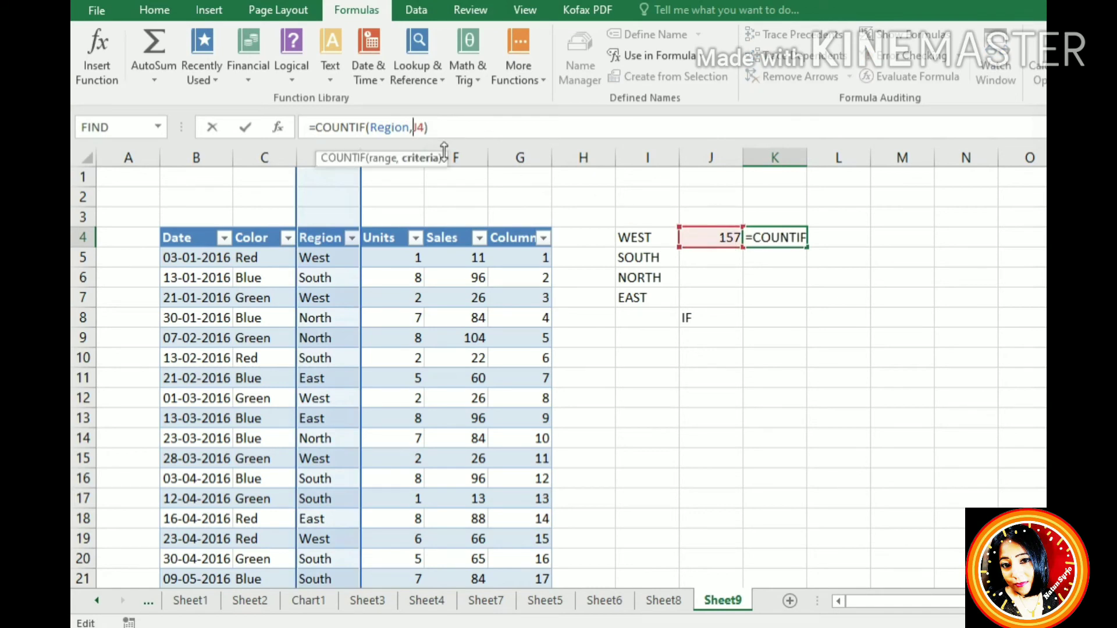
{"action": "key", "text": "Delete"}
{"action": "key", "text": "Delete"}
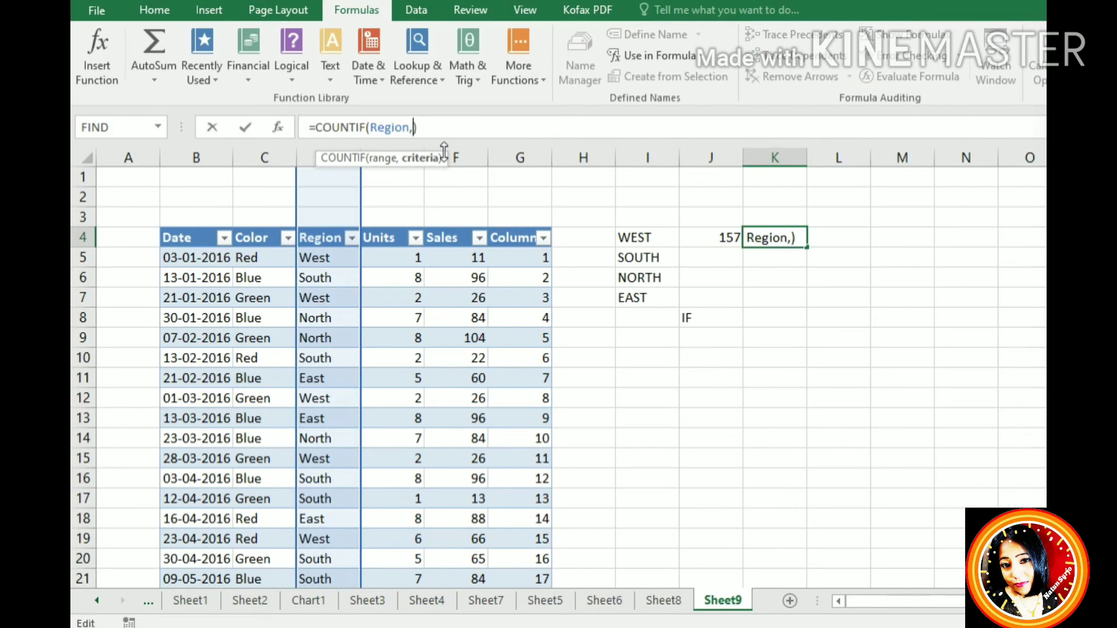
{"action": "type", "text": "\"WEST"}
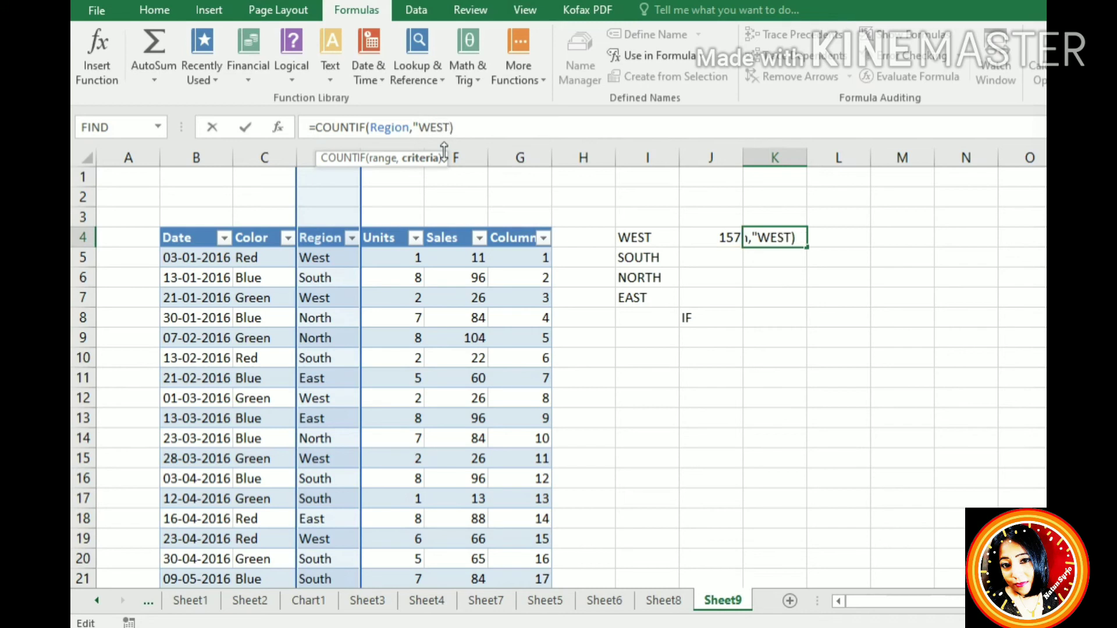
{"action": "type", "text": "\""}
{"action": "key", "text": "Return"}
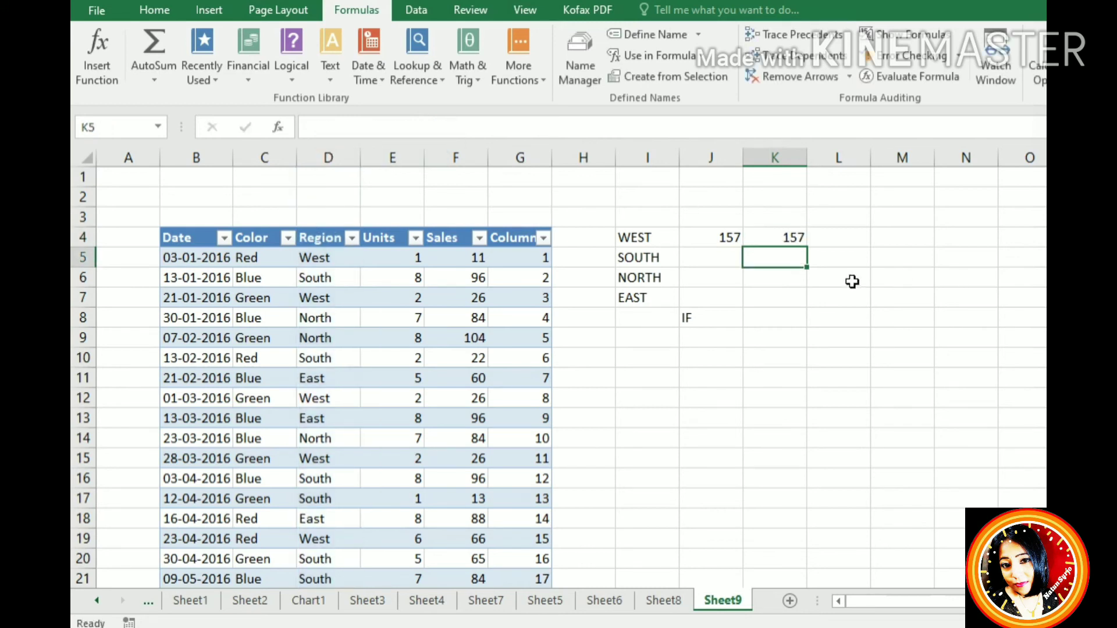
- Compare the criteria arguments of the COUNTIF formulas in J4 and K4 at a larger zoom
{"action": "left_click", "coordinate": [738, 241]}
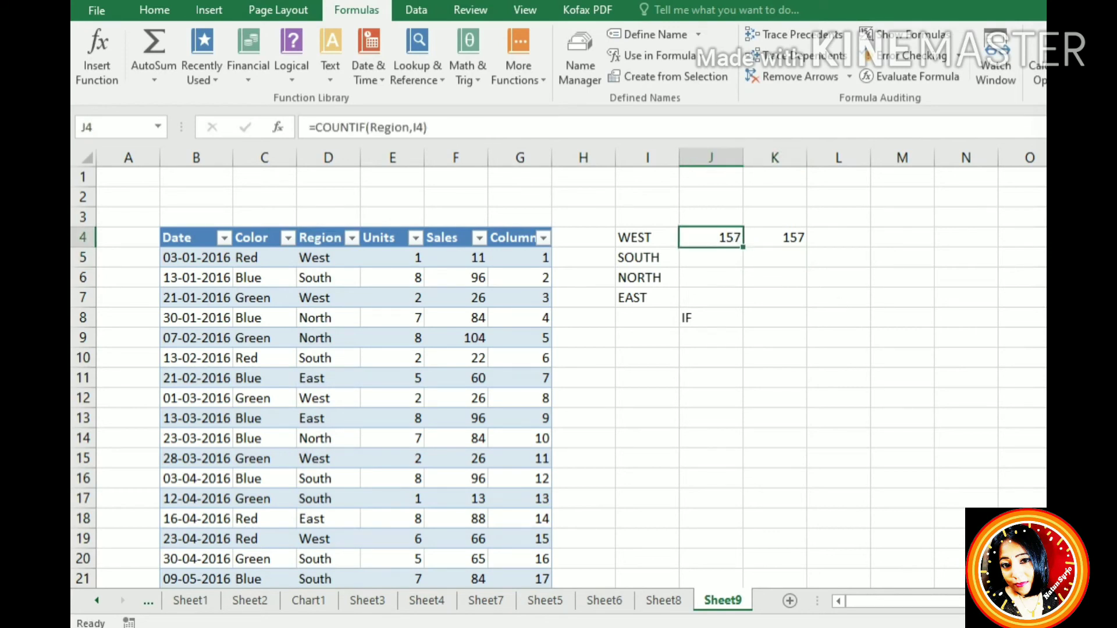
{"action": "scroll", "coordinate": [558, 367], "scroll_direction": "up", "scroll_amount": 2}
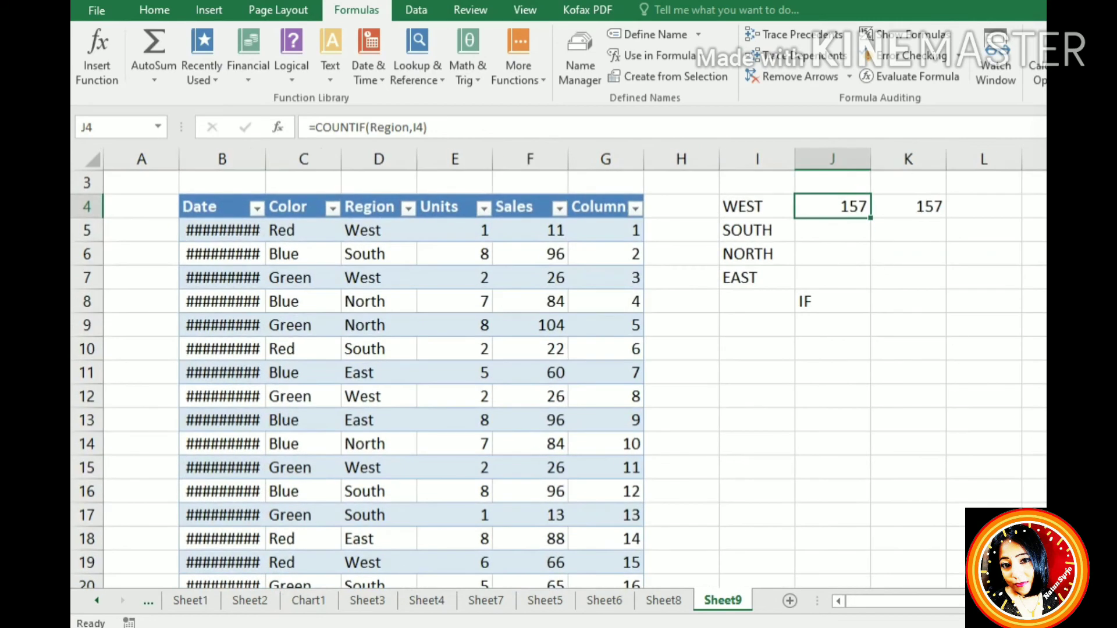
{"action": "left_click_drag", "start_coordinate": [977, 601], "coordinate": [1006, 601]}
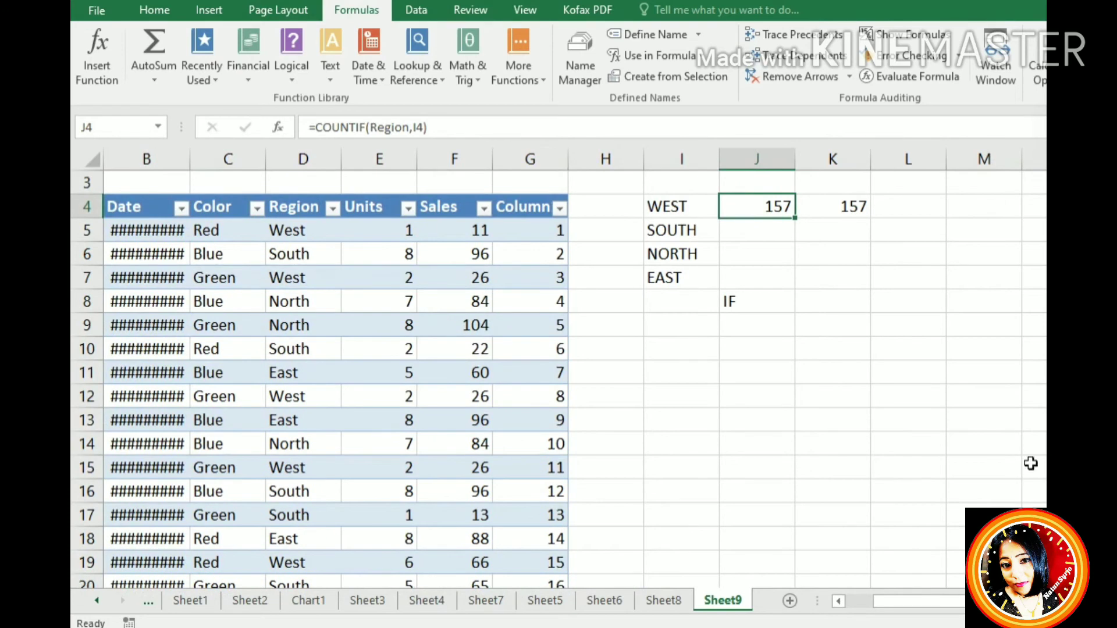
{"action": "left_click_drag", "start_coordinate": [983, 601], "coordinate": [1022, 601]}
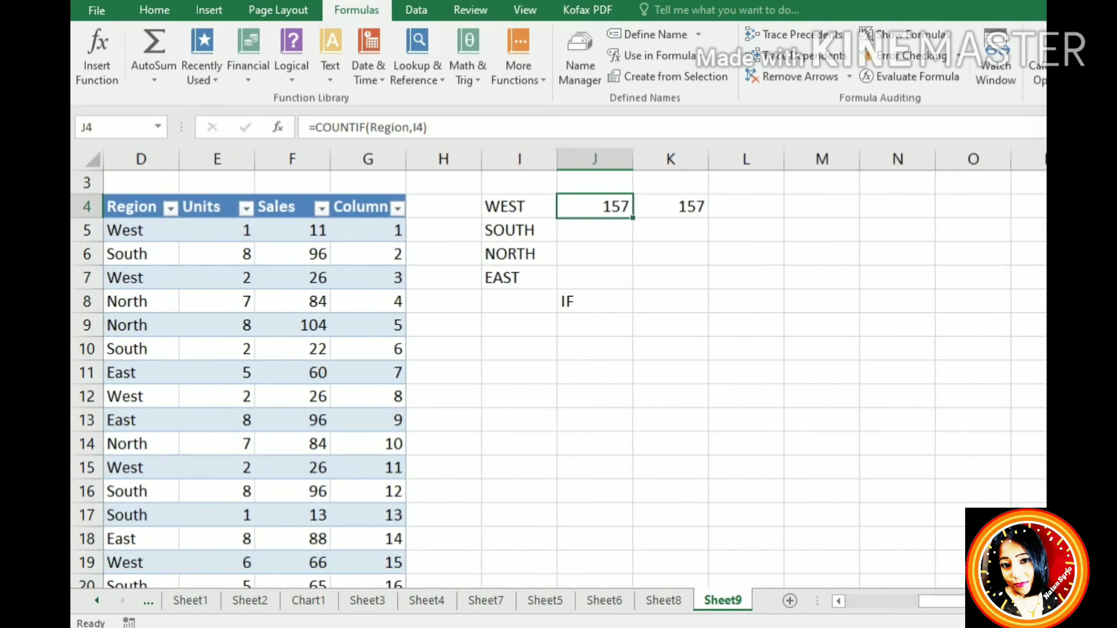
{"action": "scroll", "coordinate": [559, 372], "scroll_direction": "up", "scroll_amount": 2}
{"action": "left_click_drag", "start_coordinate": [989, 601], "coordinate": [1021, 601]}
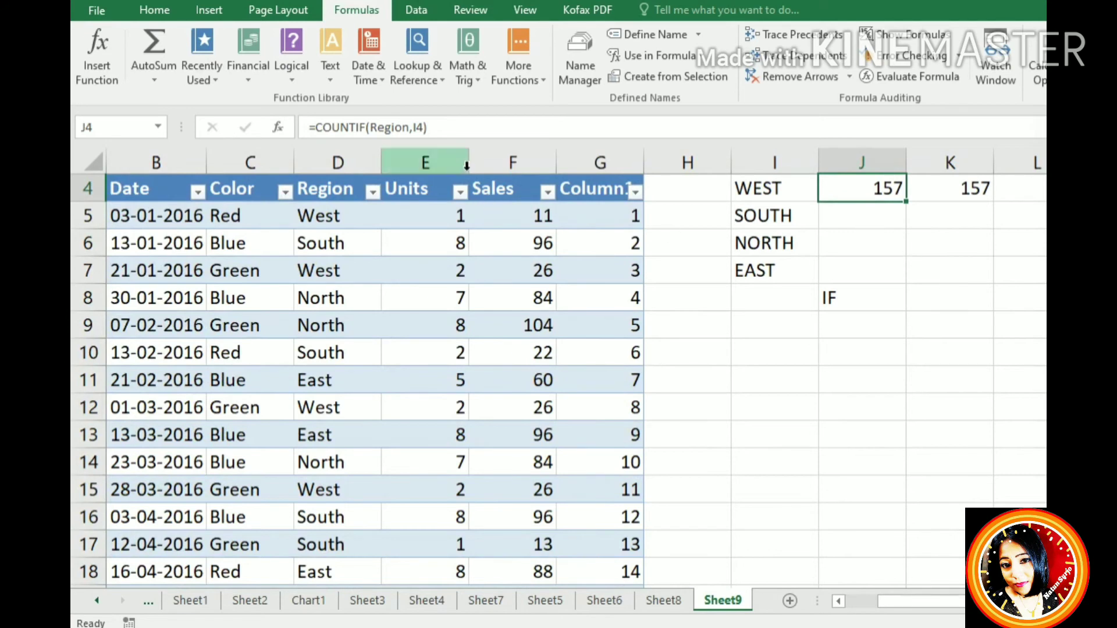
{"action": "left_click", "coordinate": [458, 145]}
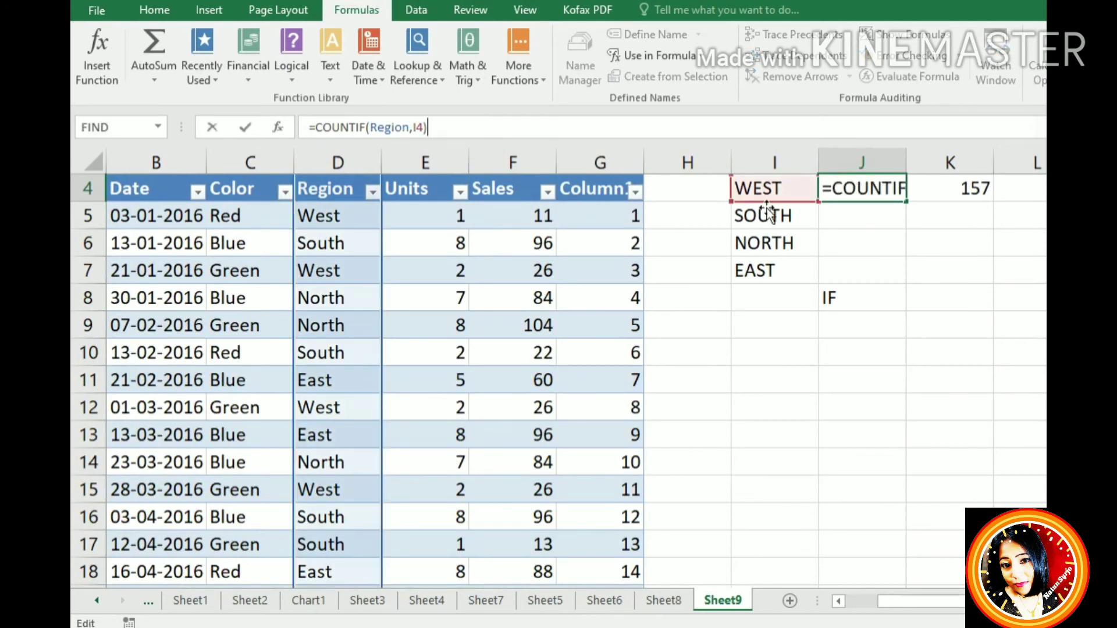
{"action": "left_click", "coordinate": [827, 237]}
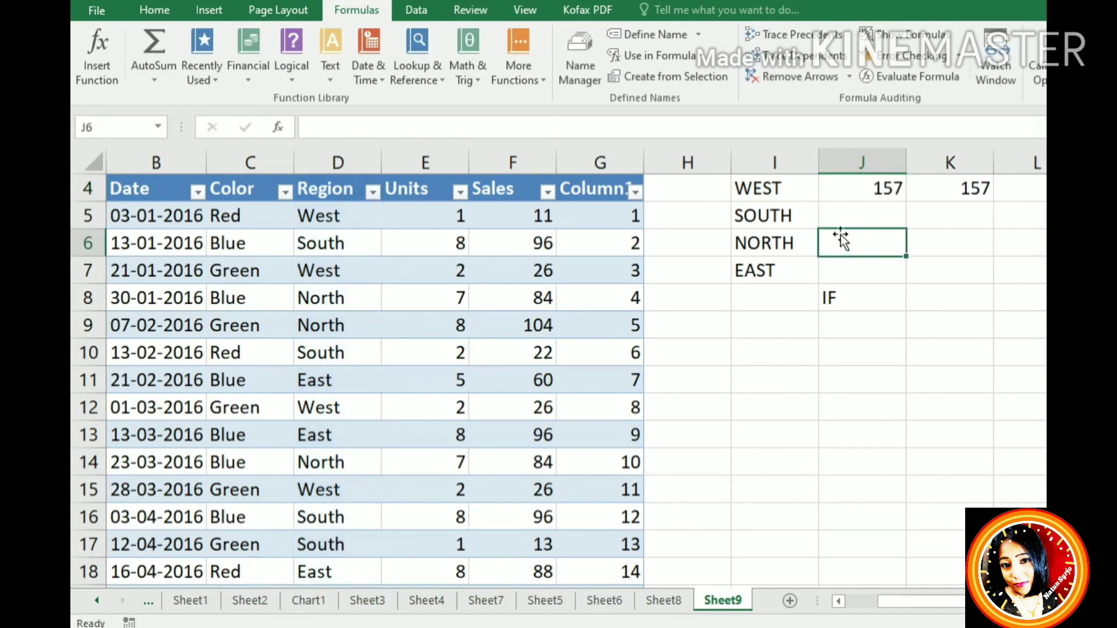
{"action": "left_click", "coordinate": [982, 196]}
{"action": "left_click", "coordinate": [494, 134]}
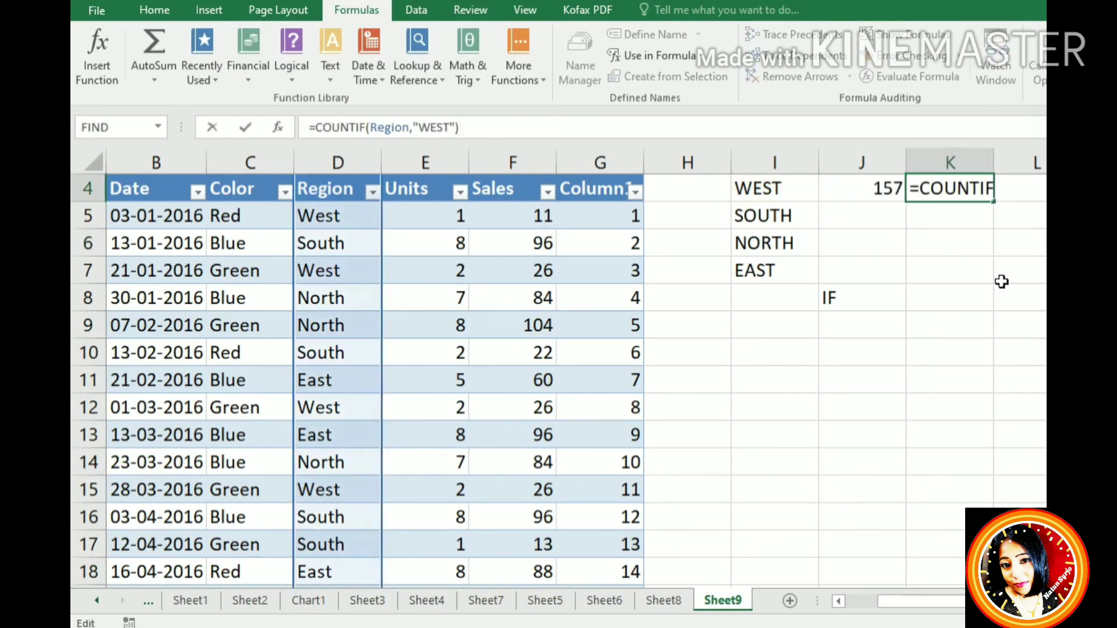
{"action": "left_click_drag", "start_coordinate": [1020, 274], "coordinate": [908, 231]}
- Fill the J4 formula down through J7 and clear the leftover IF text from J8
{"action": "left_click", "coordinate": [883, 200]}
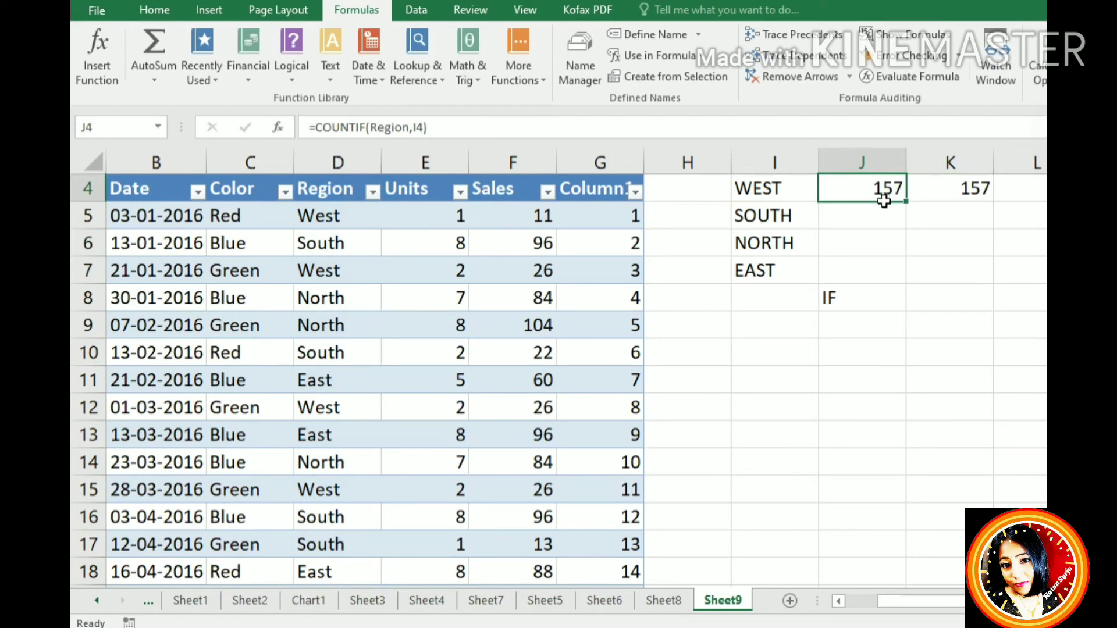
{"action": "left_click_drag", "start_coordinate": [885, 196], "coordinate": [918, 279]}
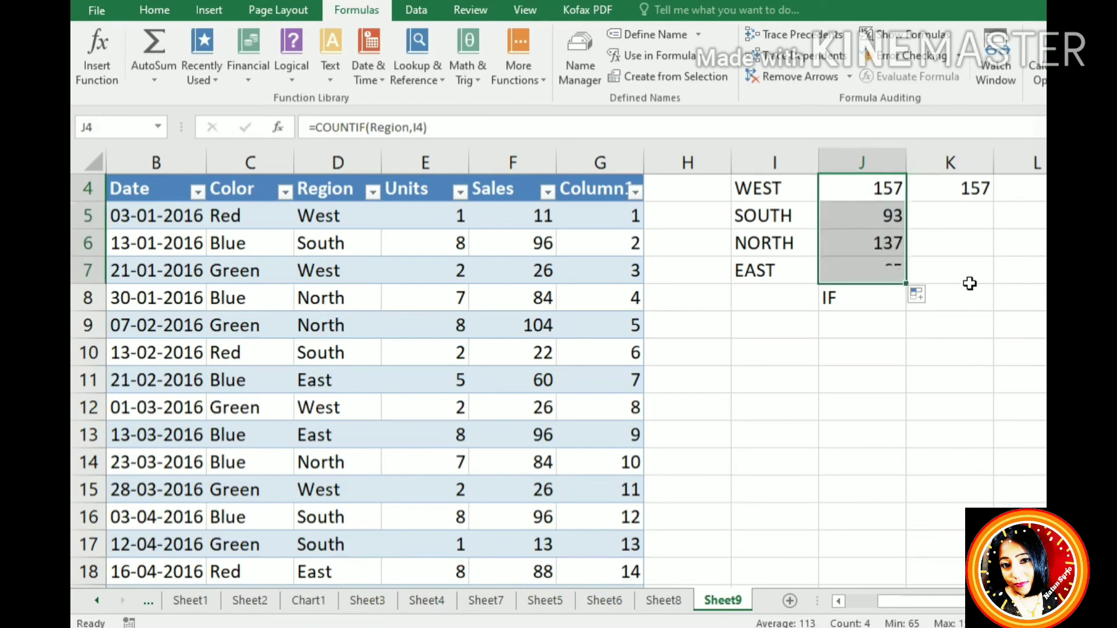
{"action": "left_click", "coordinate": [843, 303]}
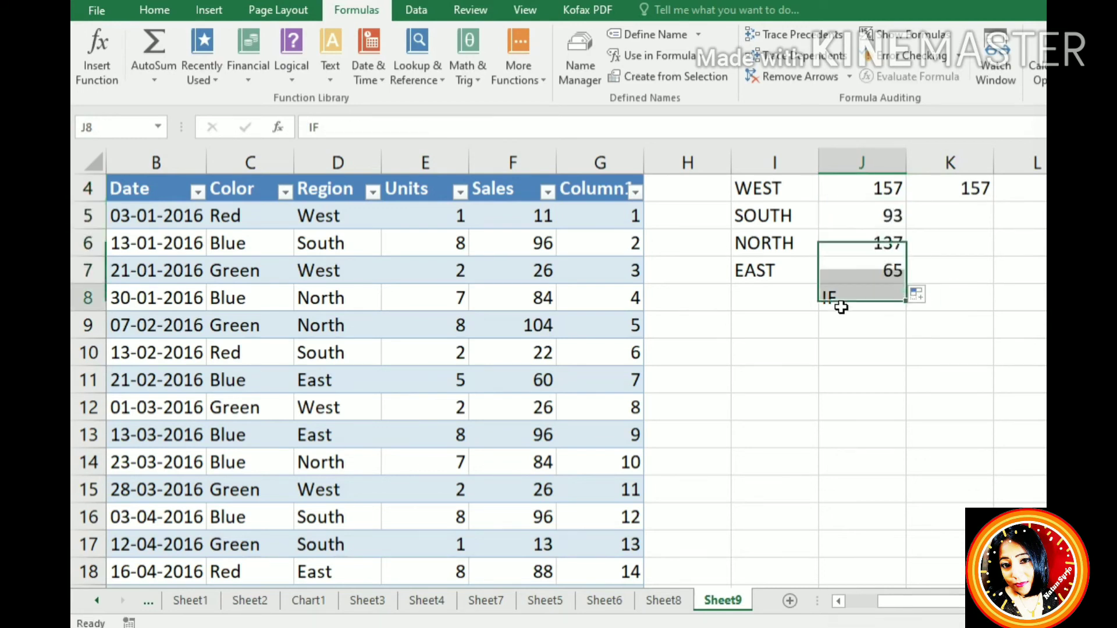
{"action": "key", "text": "Delete"}
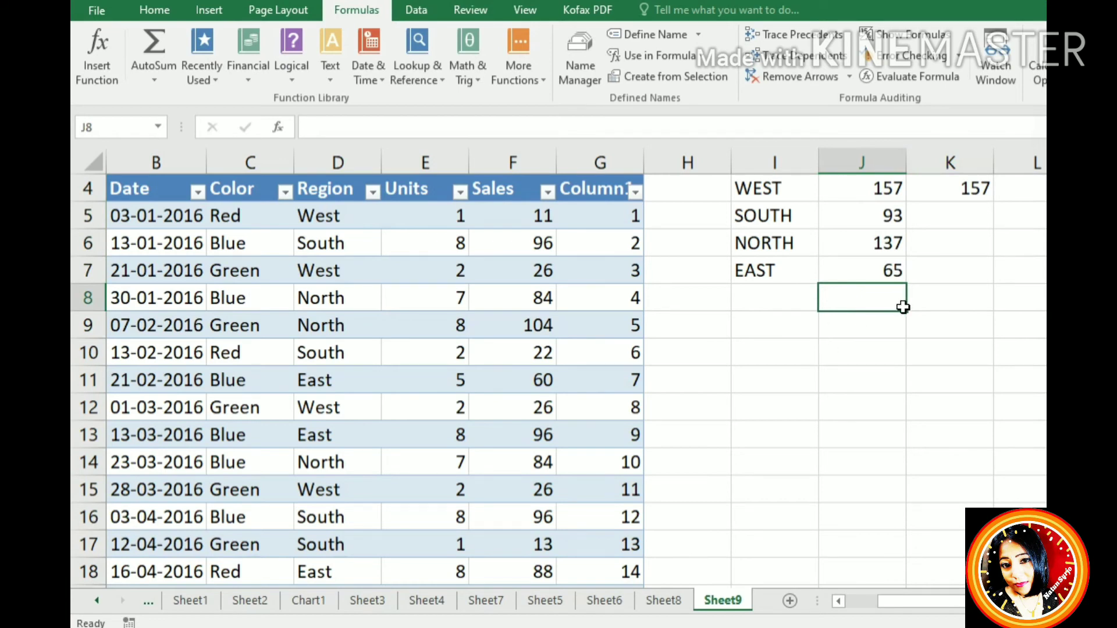
- Check the J7 formula and the Region filter list without filtering, and fill the K4 formula down through K7
{"action": "left_click", "coordinate": [893, 274]}
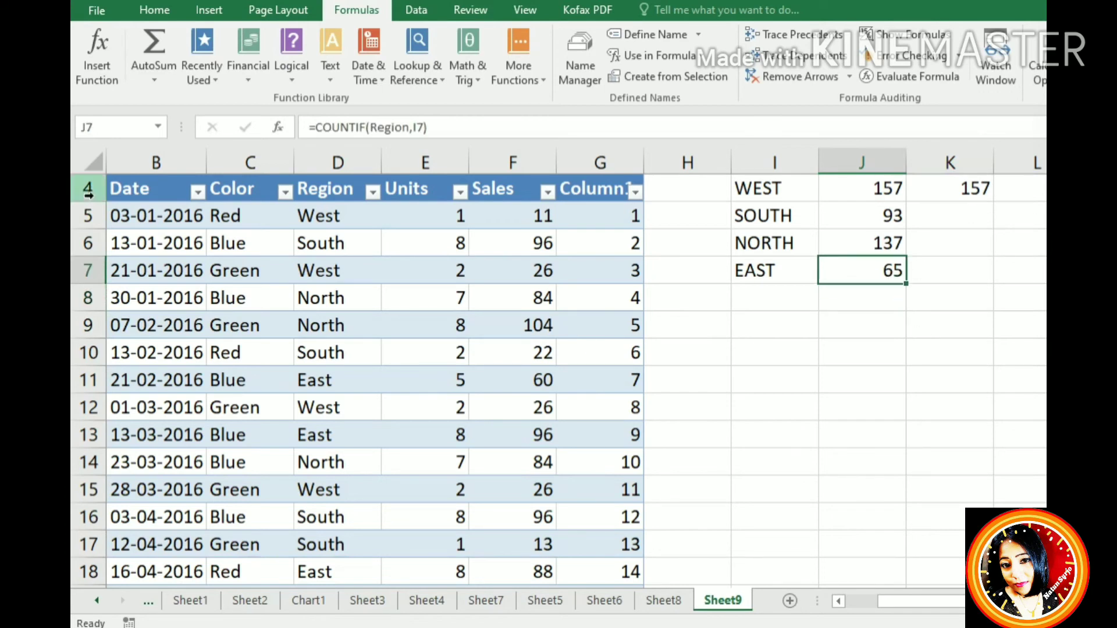
{"action": "left_click", "coordinate": [375, 195]}
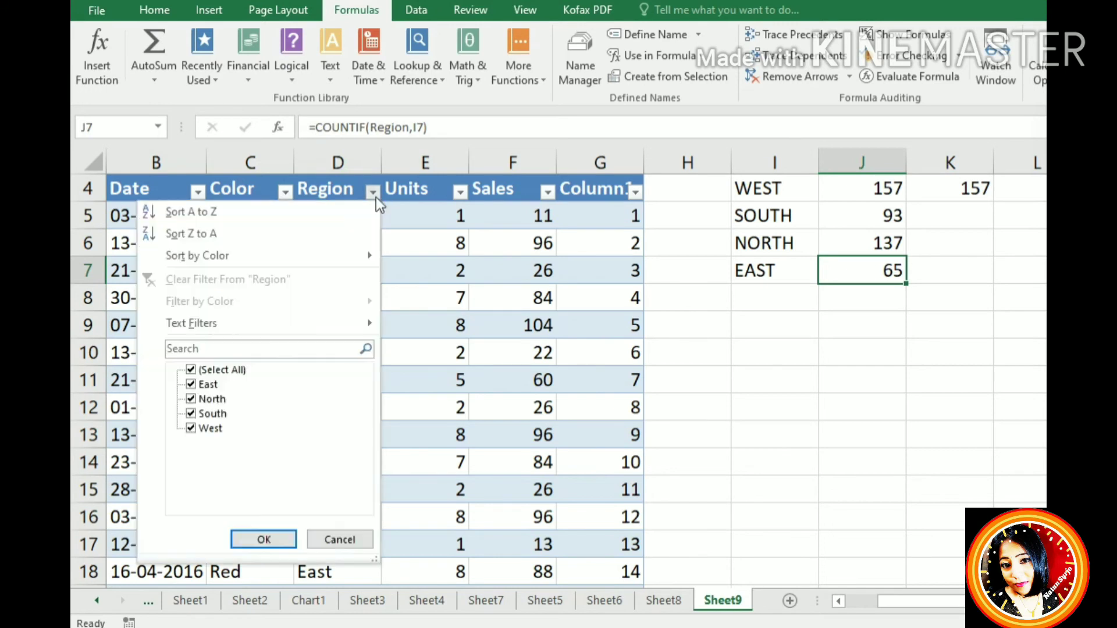
{"action": "left_click", "coordinate": [376, 197]}
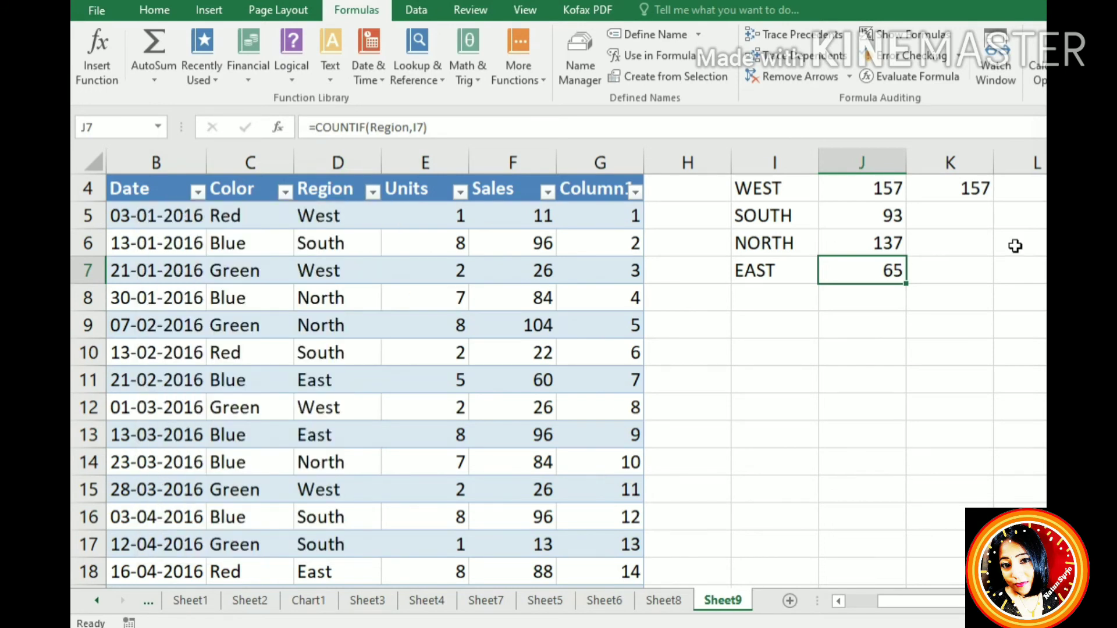
{"action": "left_click", "coordinate": [989, 201]}
{"action": "left_click_drag", "start_coordinate": [996, 207], "coordinate": [999, 283]}
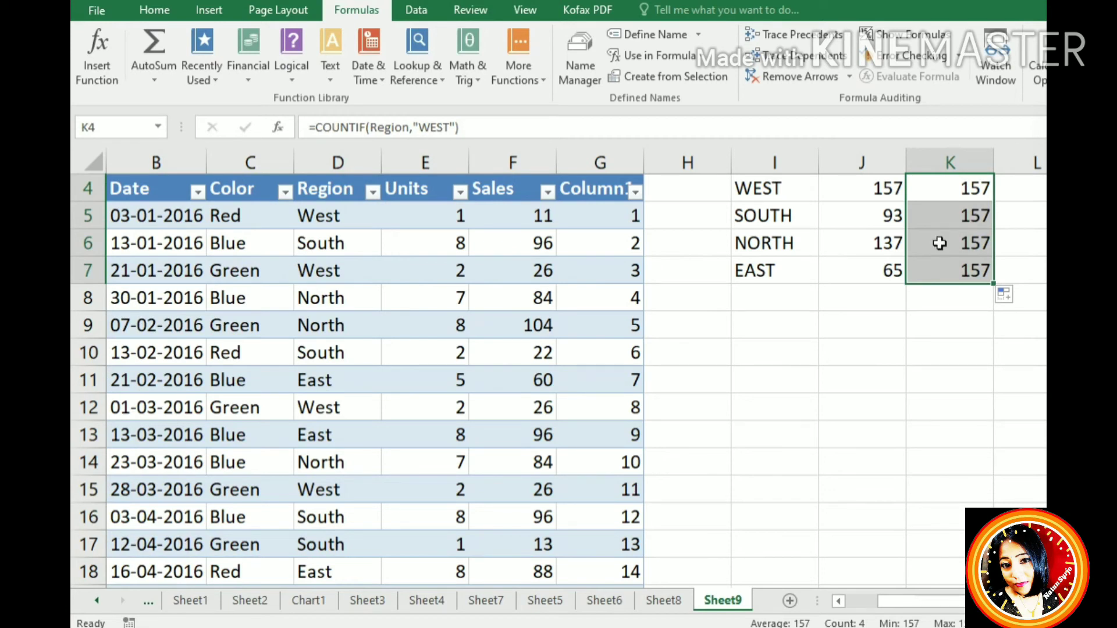
- Check the COUNTIF formulas in J4 and K4, and change the K5 formula's criteria to "SOUTH"
{"action": "left_click", "coordinate": [860, 189]}
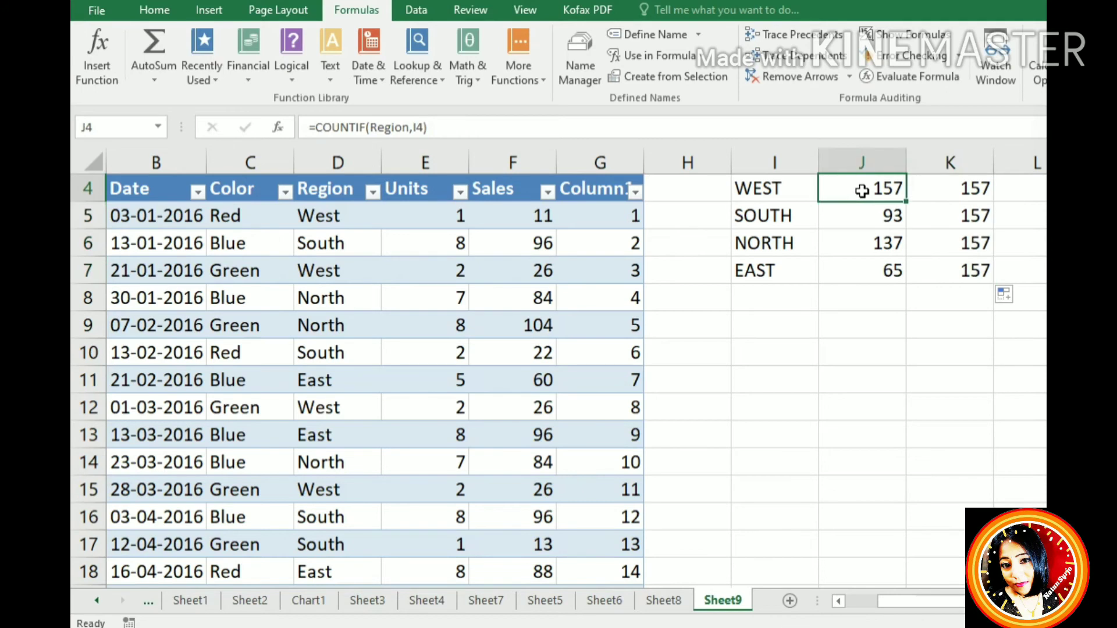
{"action": "left_click", "coordinate": [972, 202]}
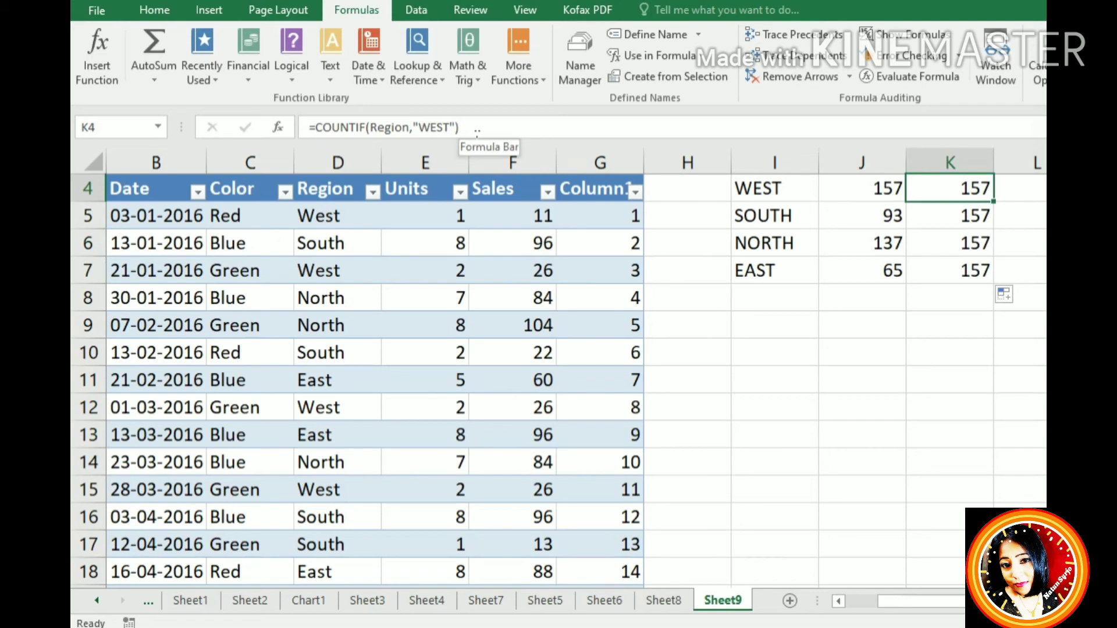
{"action": "left_click", "coordinate": [966, 220]}
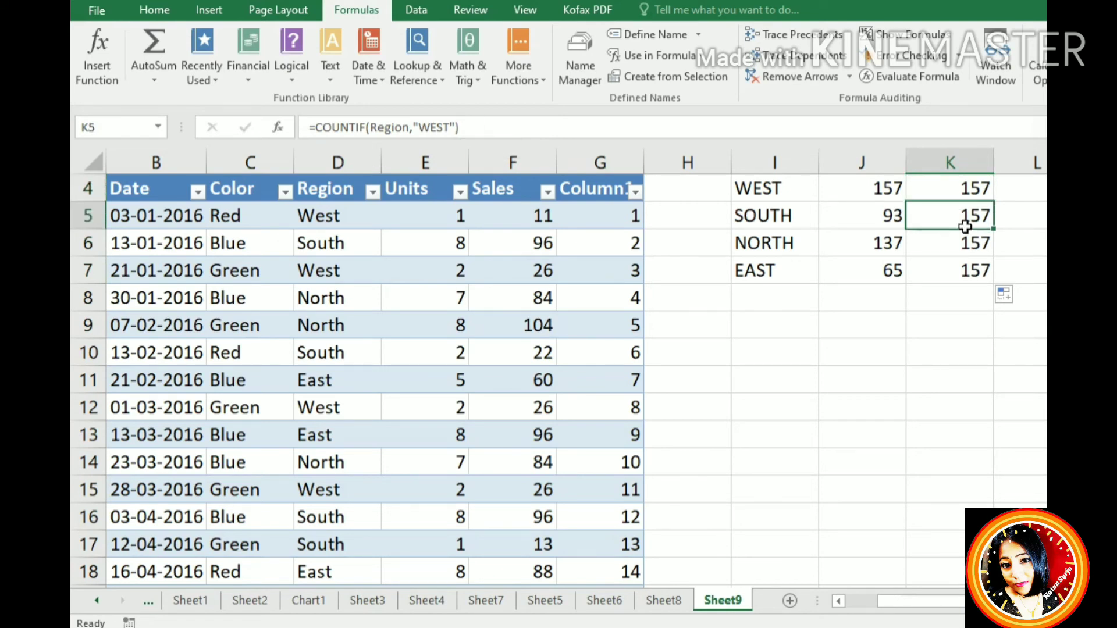
{"action": "double_click", "coordinate": [433, 127]}
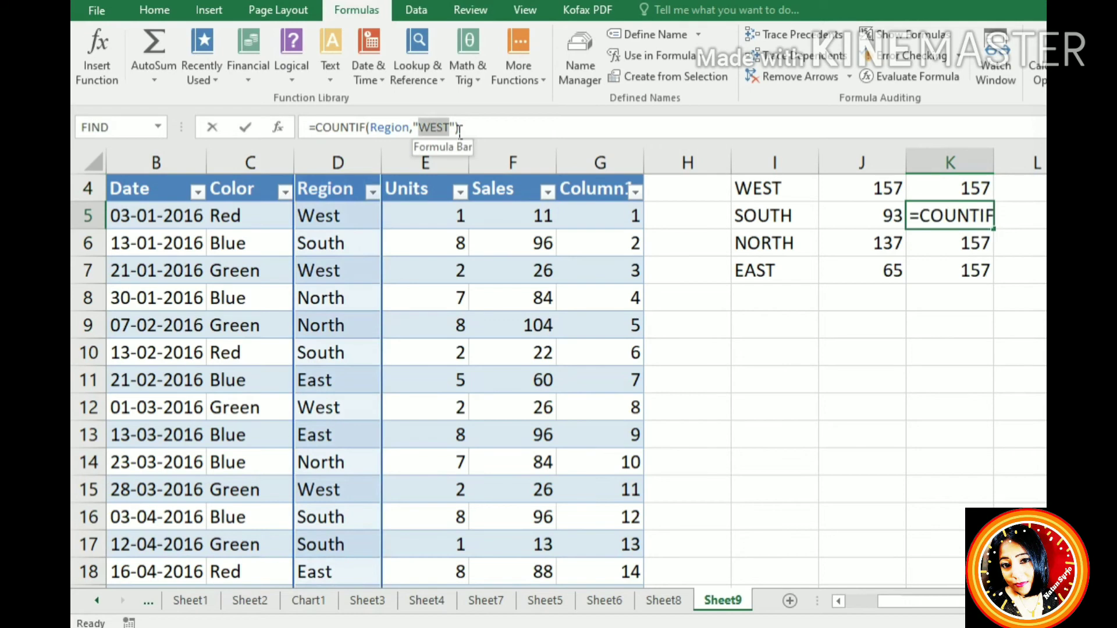
{"action": "type", "text": "SOUTH"}
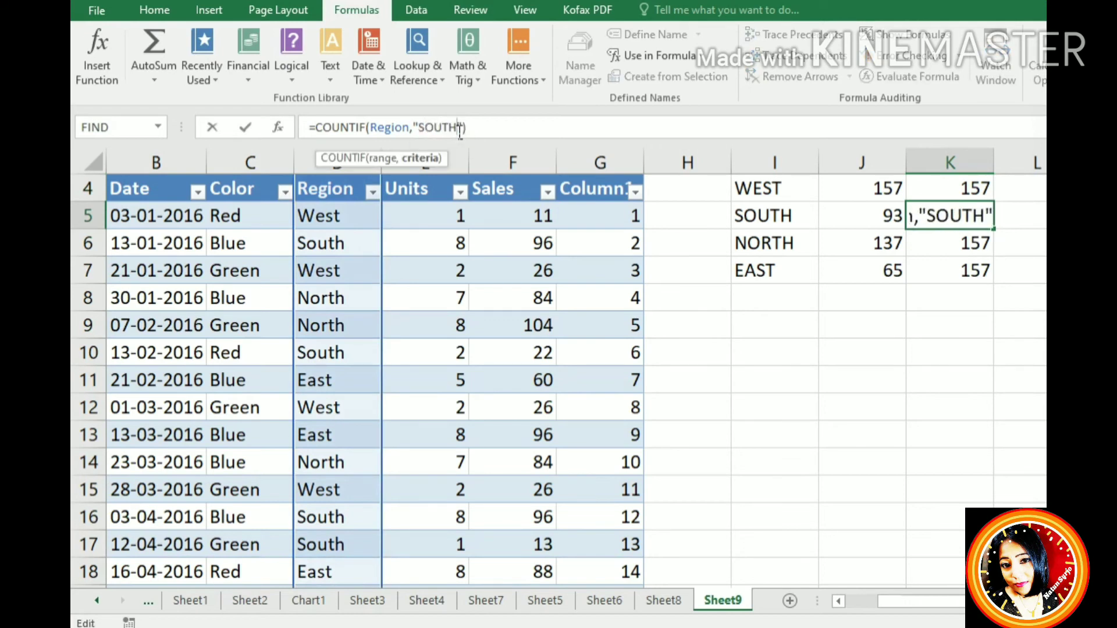
{"action": "key", "text": "Return"}
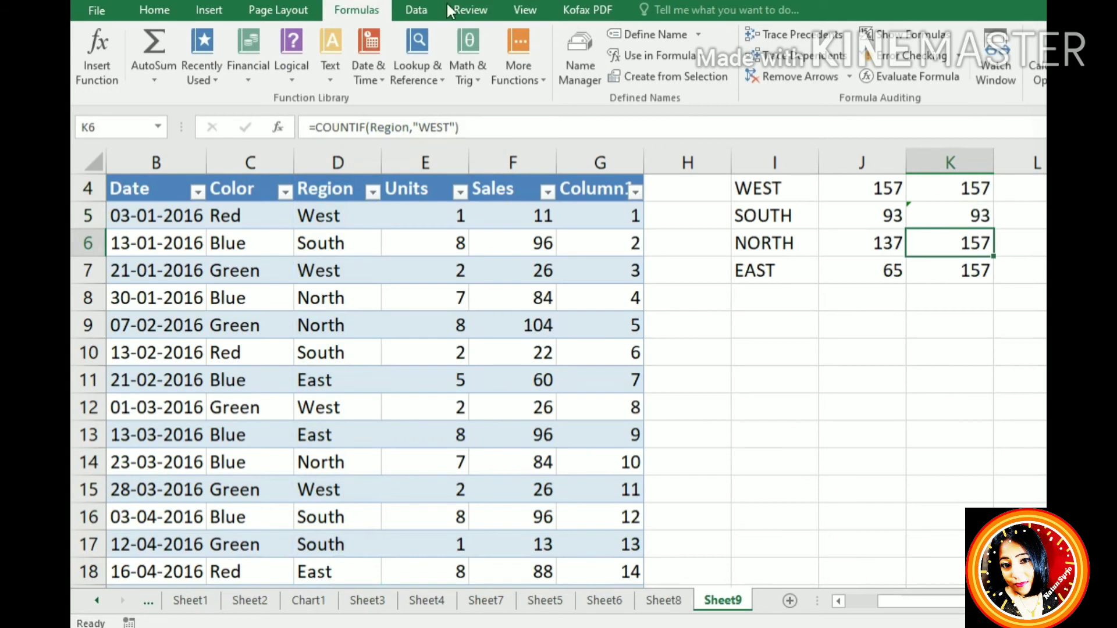
- Change the COUNTIF criteria to "NORTH" in K6 and to "EAST" in K7
{"action": "double_click", "coordinate": [430, 127]}
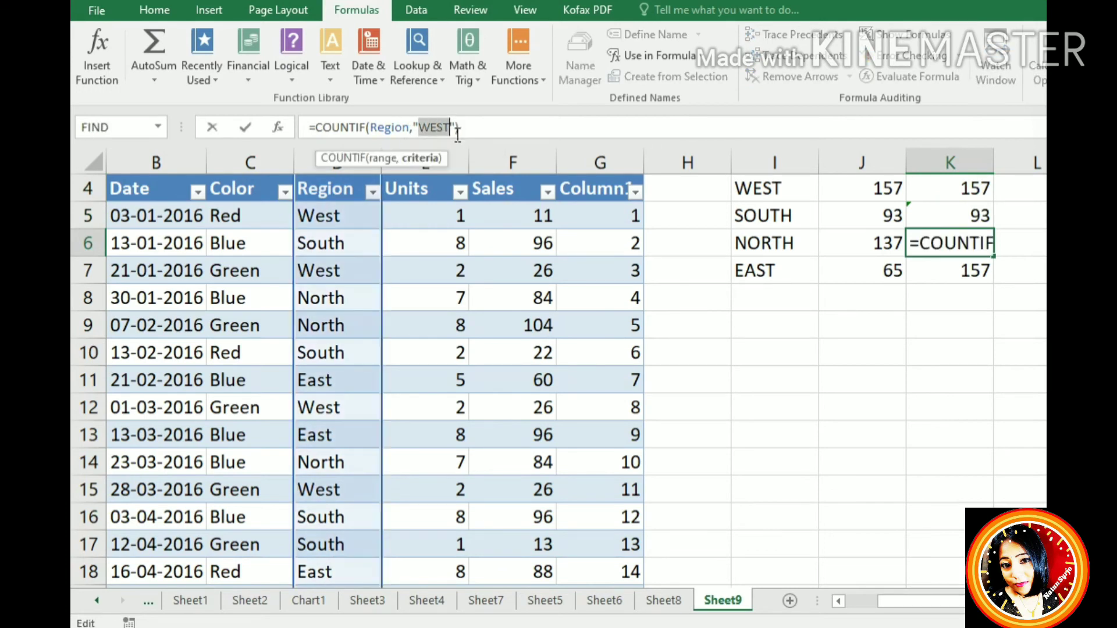
{"action": "type", "text": "NORTH"}
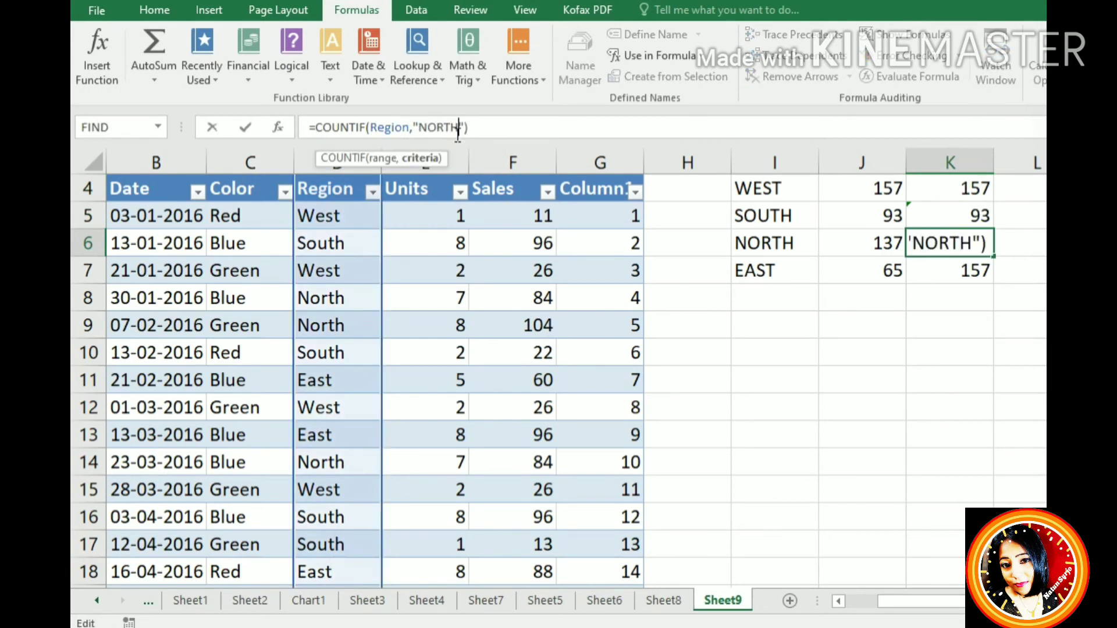
{"action": "key", "text": "Return"}
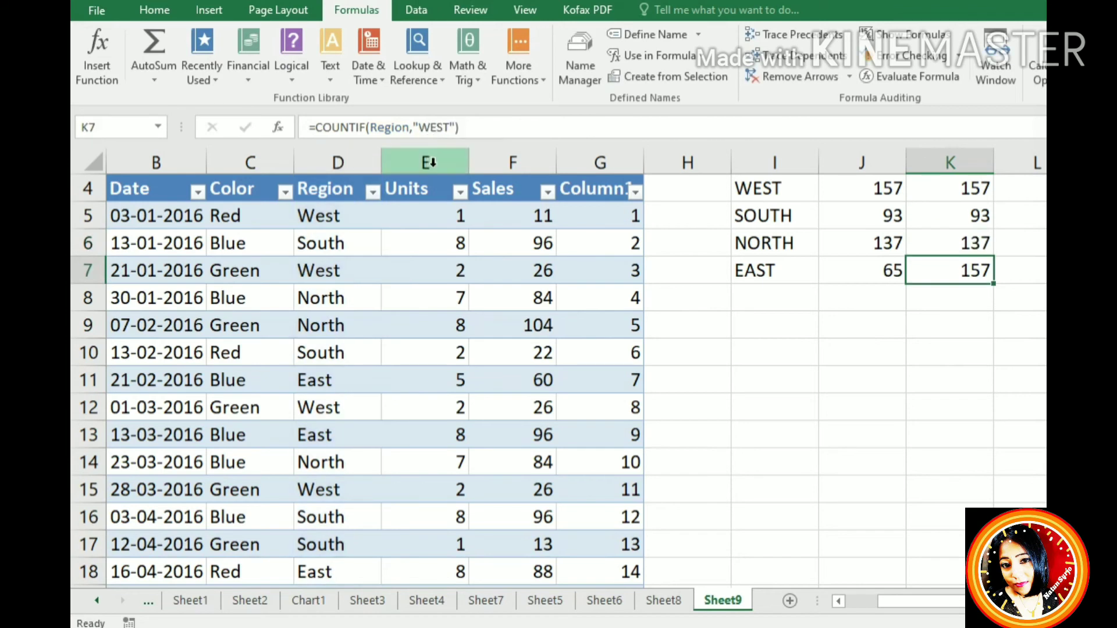
{"action": "left_click", "coordinate": [437, 133]}
{"action": "double_click", "coordinate": [437, 134]}
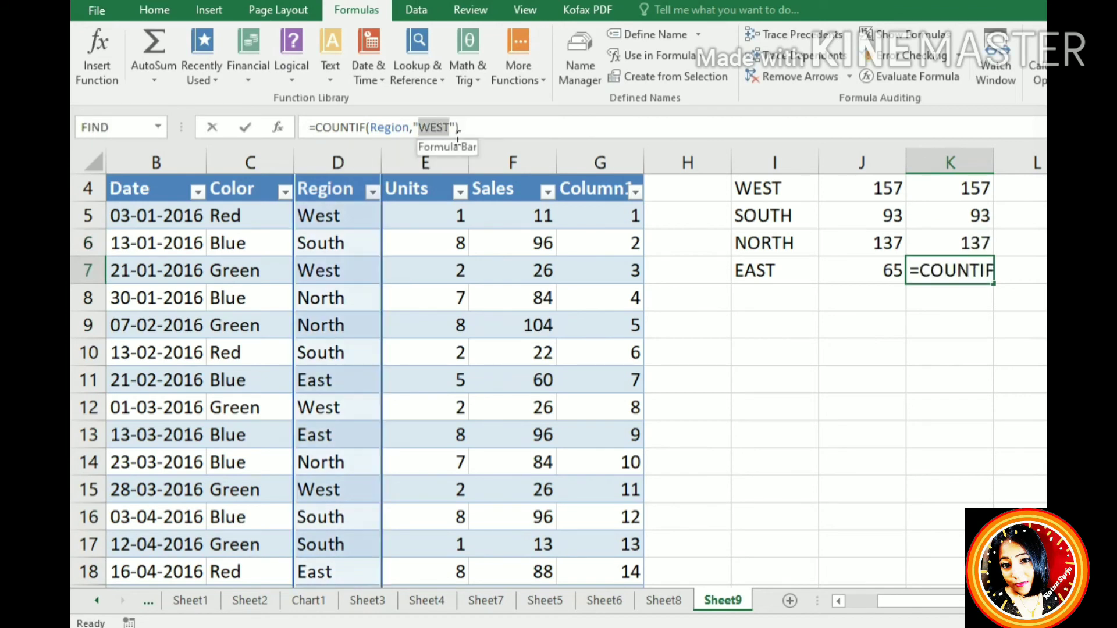
{"action": "type", "text": "EAST"}
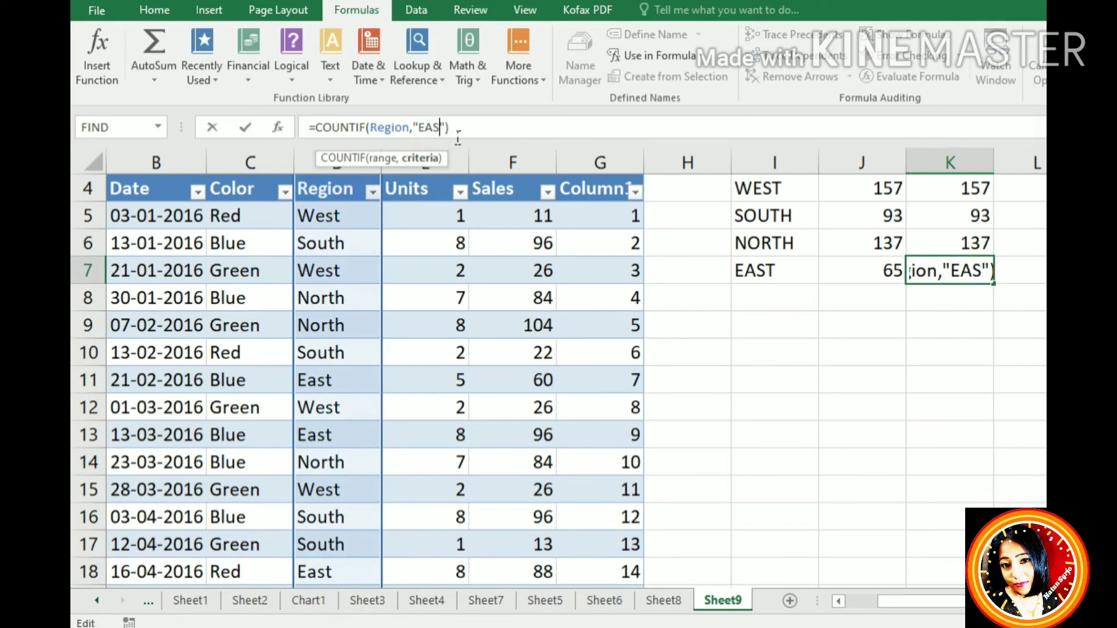
{"action": "key", "text": "Return"}
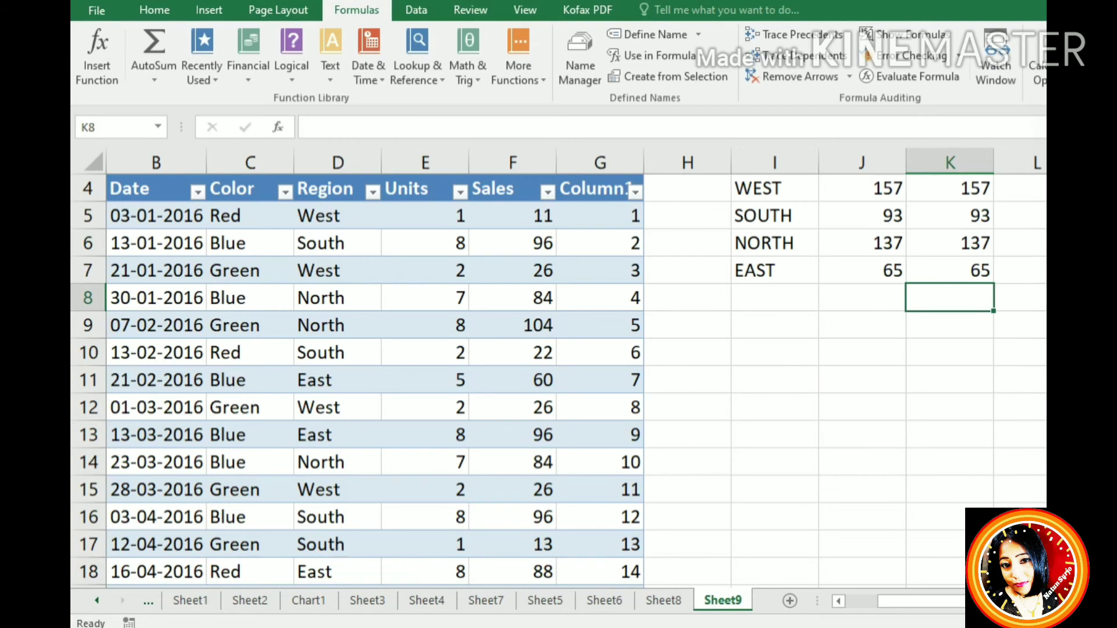
- Undo the three criteria changes in K5 through K7
{"action": "key", "text": "ctrl+z"}
{"action": "key", "text": "ctrl+z"}
{"action": "key", "text": "ctrl+z"}
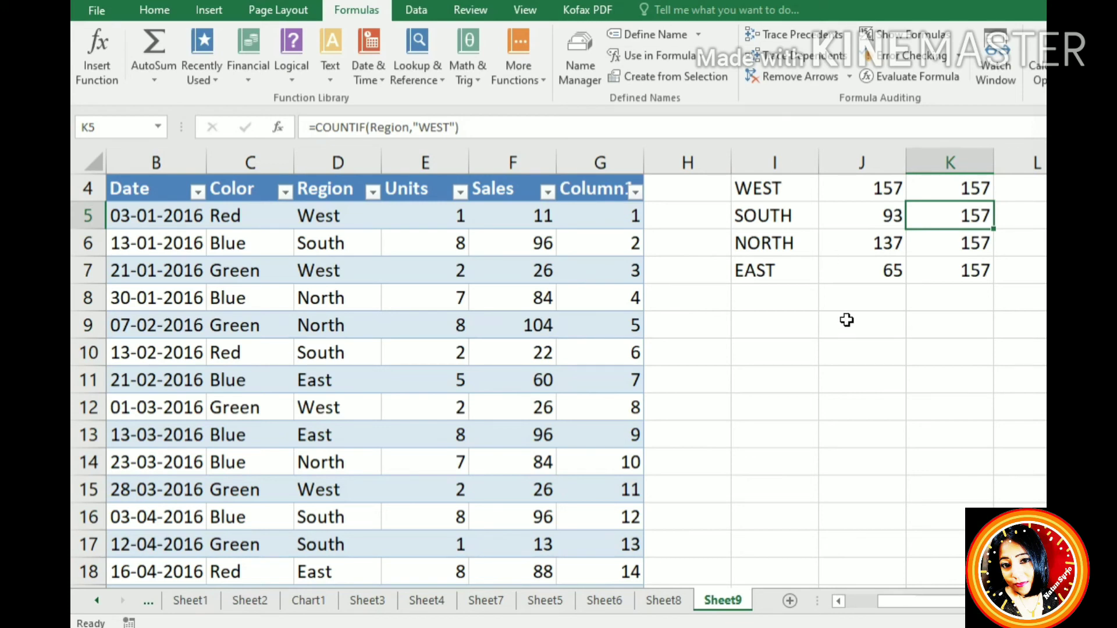
- Clear the quoted-text COUNTIF formulas from K4:K7, keeping the cell-reference formulas in column J
{"action": "scroll", "coordinate": [842, 312], "scroll_direction": "up", "scroll_amount": 1}
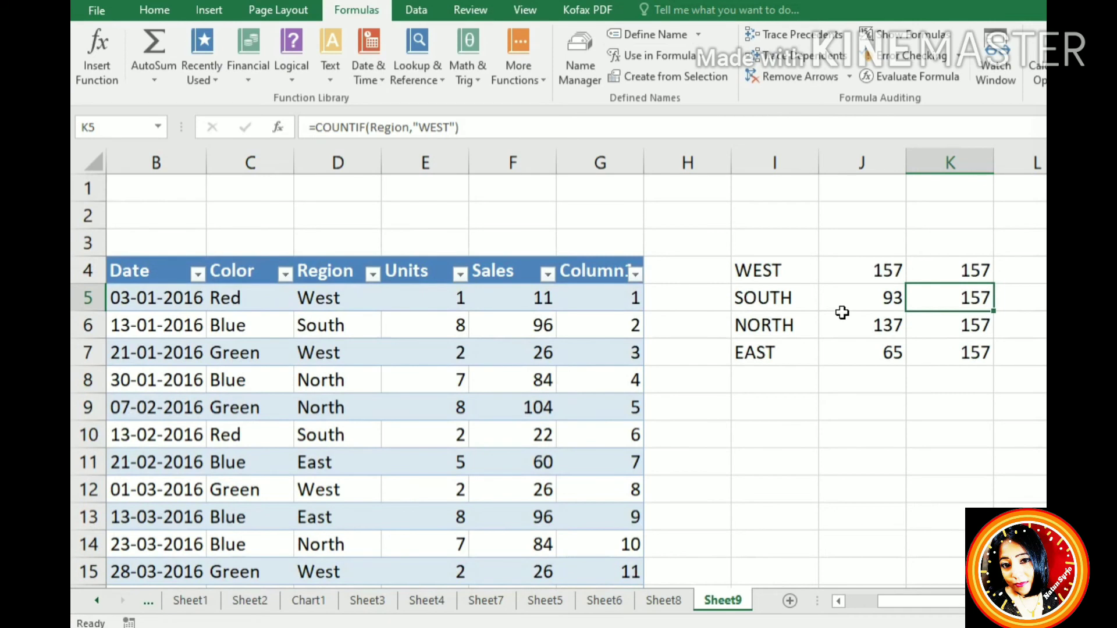
{"action": "left_click_drag", "start_coordinate": [776, 277], "coordinate": [943, 361]}
{"action": "left_click", "coordinate": [960, 270]}
{"action": "left_click_drag", "start_coordinate": [959, 269], "coordinate": [969, 357]}
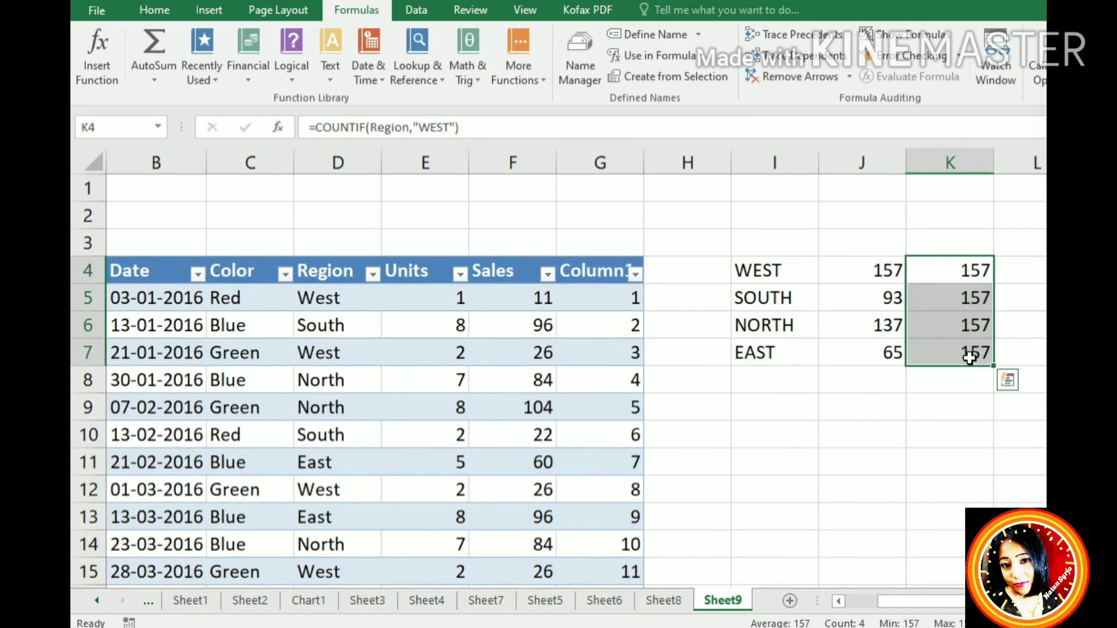
{"action": "key", "text": "Delete"}
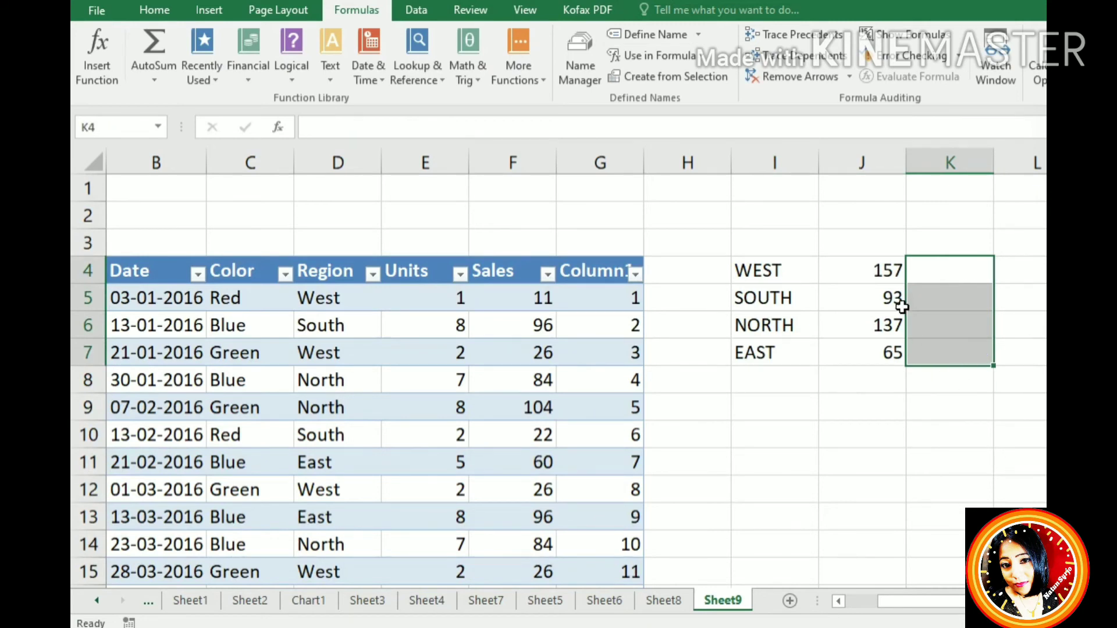
{"action": "left_click", "coordinate": [891, 282]}
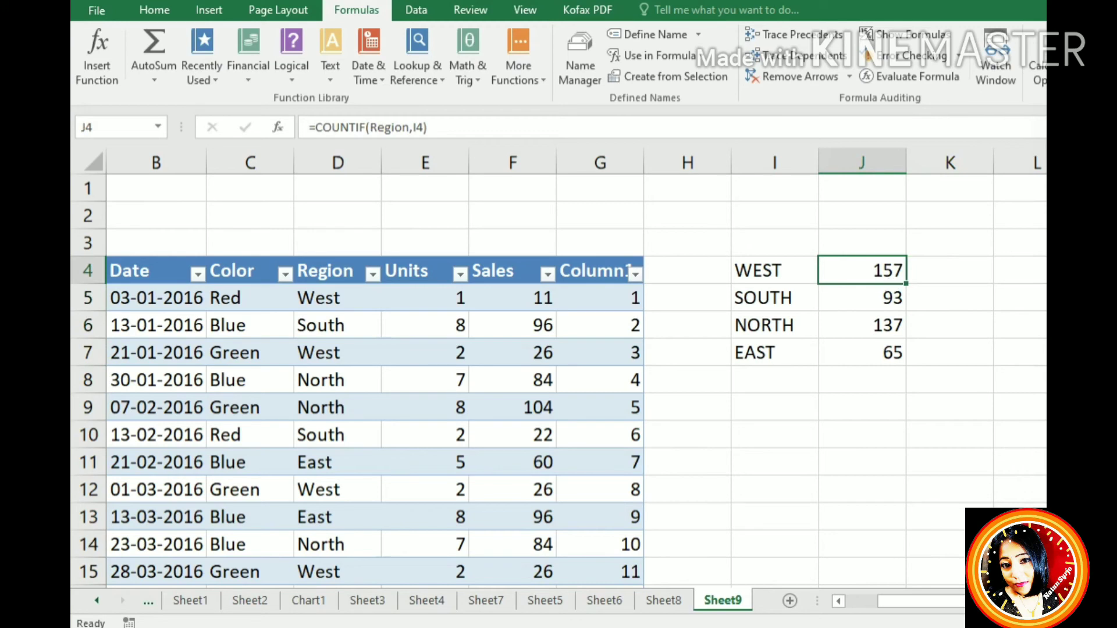
{"action": "key", "text": "ctrl+z"}
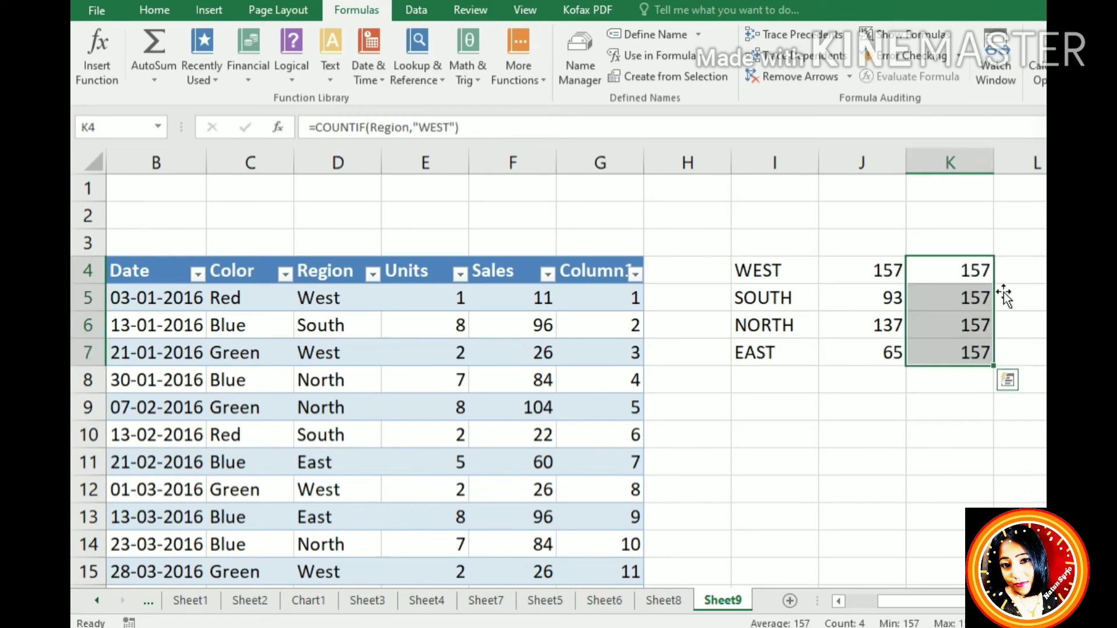
{"action": "key", "text": "Delete"}
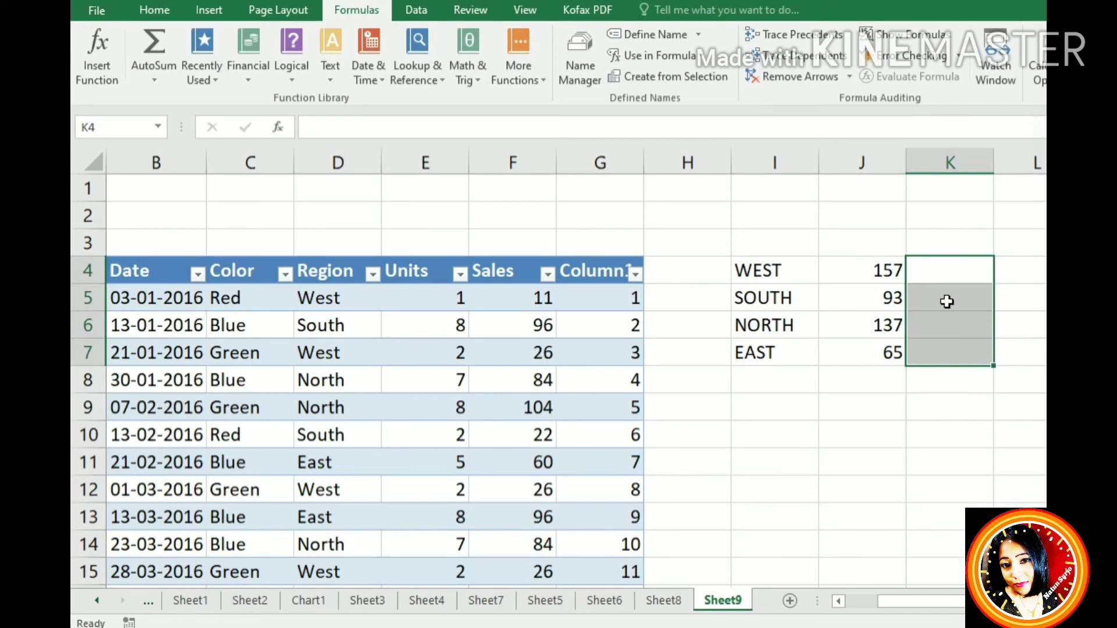
- Move the region names and their COUNTIF formulas from I4:J7 to the range starting at M4
{"action": "left_click", "coordinate": [873, 278]}
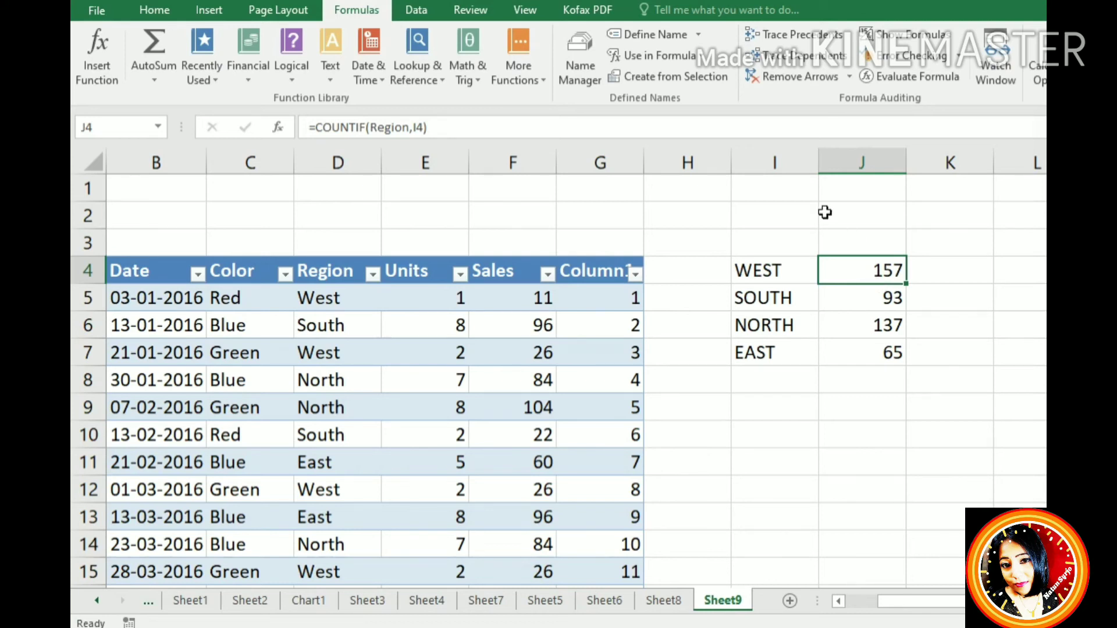
{"action": "left_click", "coordinate": [780, 177]}
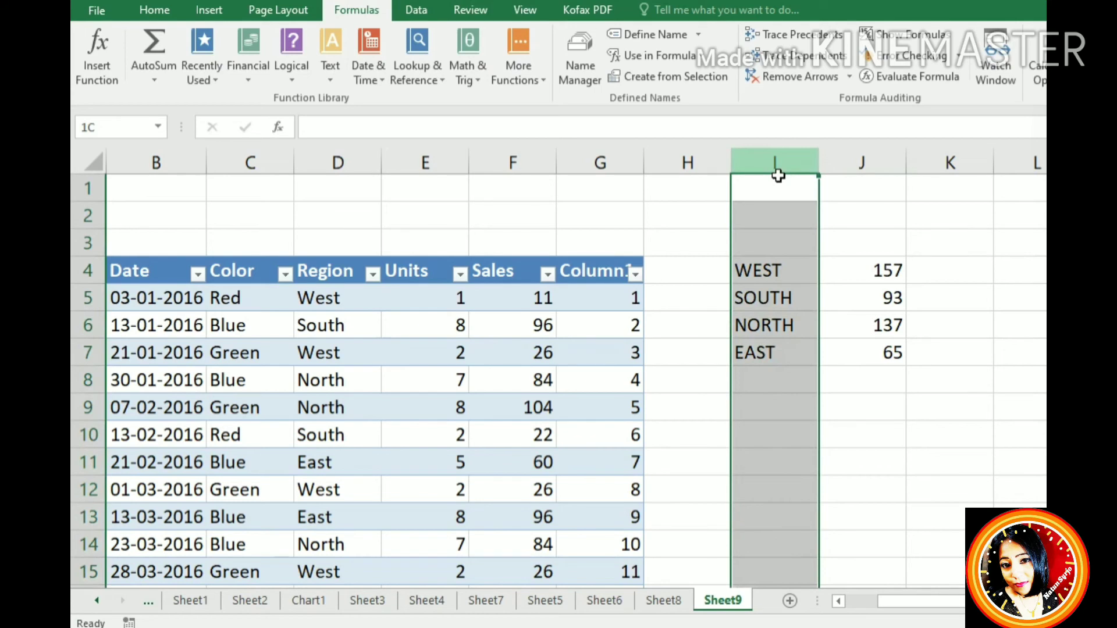
{"action": "left_click_drag", "start_coordinate": [779, 176], "coordinate": [850, 279]}
{"action": "left_click_drag", "start_coordinate": [780, 282], "coordinate": [890, 352]}
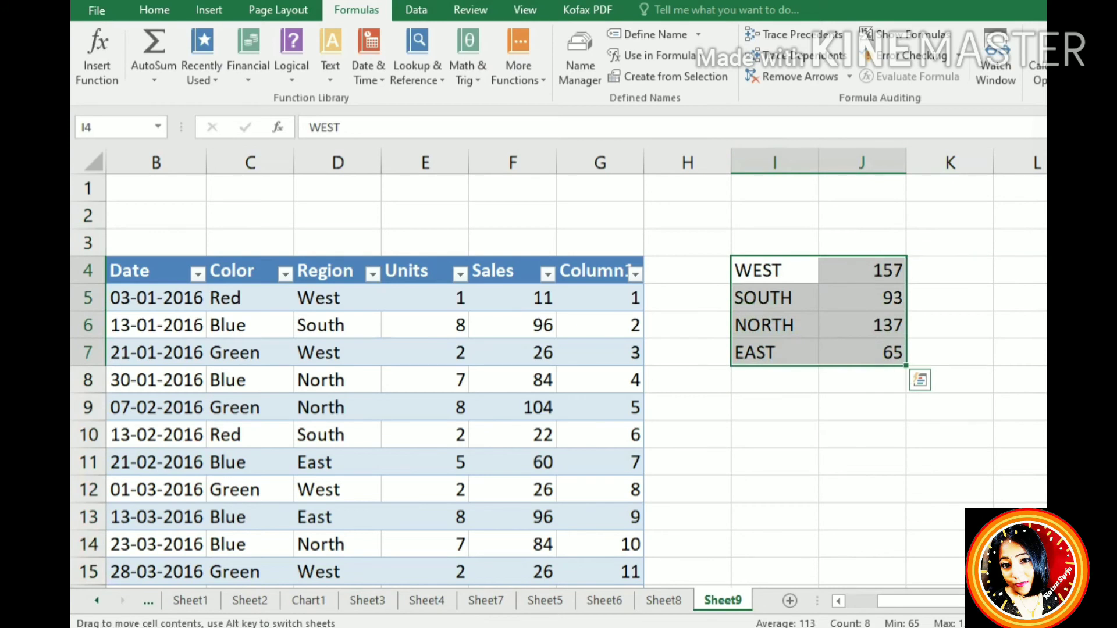
{"action": "left_click_drag", "start_coordinate": [906, 325], "coordinate": [1114, 324]}
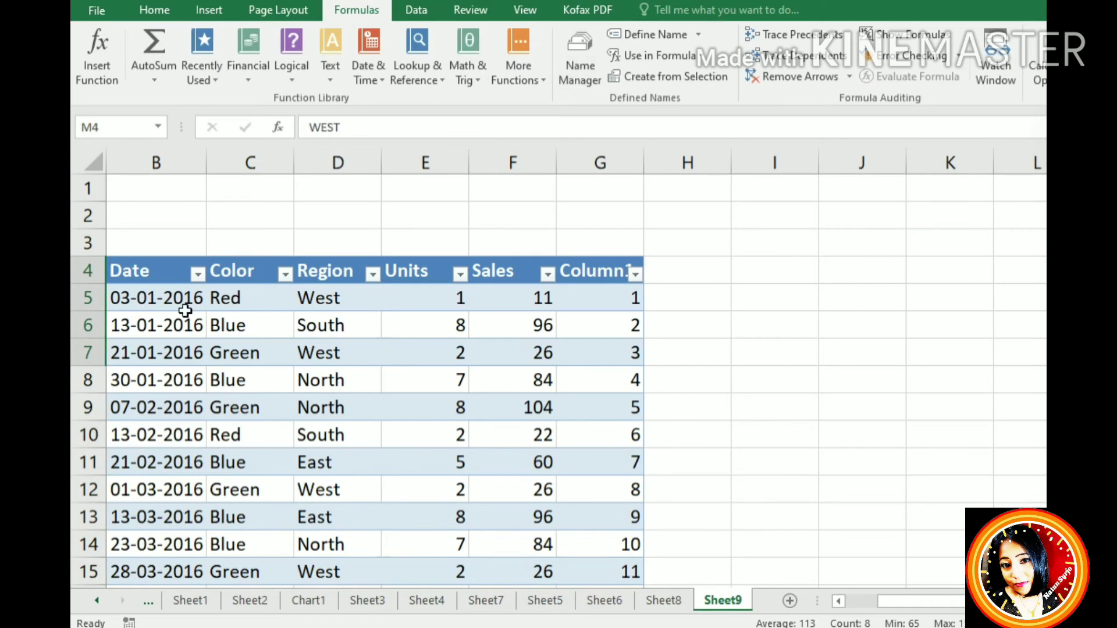
- Select column C and examine the values in the Color filter list without filtering
{"action": "left_click", "coordinate": [261, 173]}
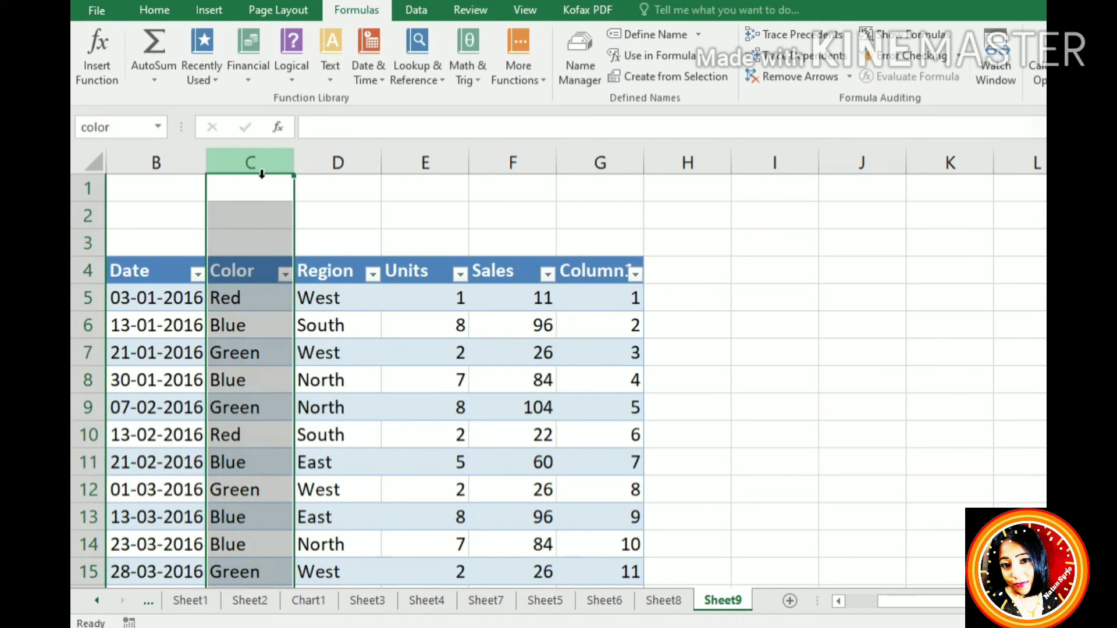
{"action": "left_click", "coordinate": [285, 274]}
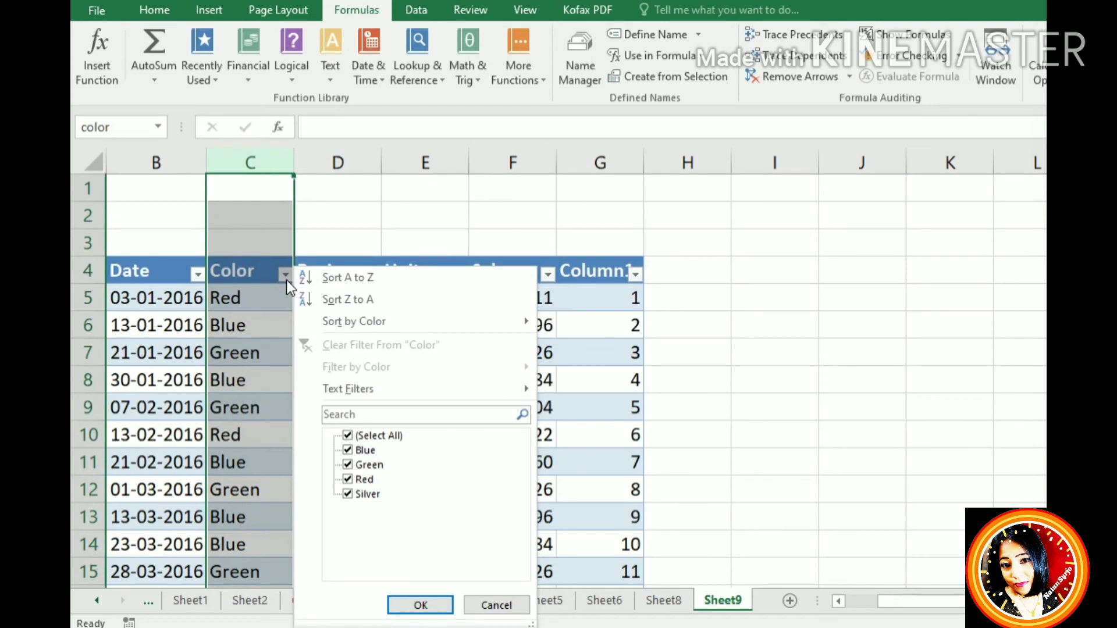
{"action": "left_click", "coordinate": [736, 312]}
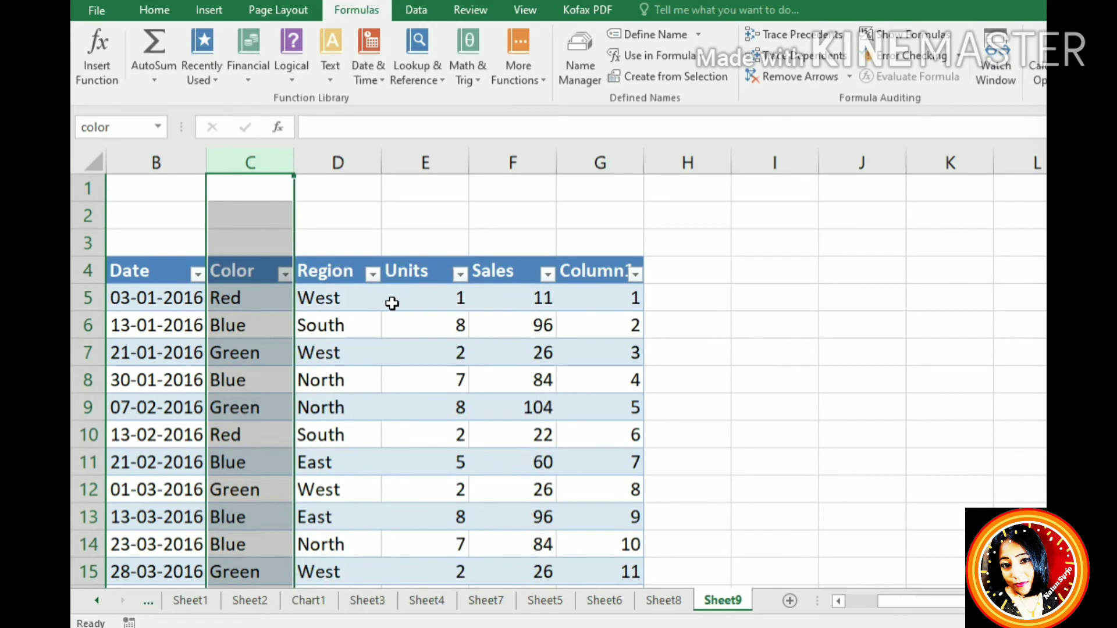
{"action": "left_click", "coordinate": [285, 275]}
{"action": "left_click", "coordinate": [739, 279]}
{"action": "left_click", "coordinate": [208, 13]}
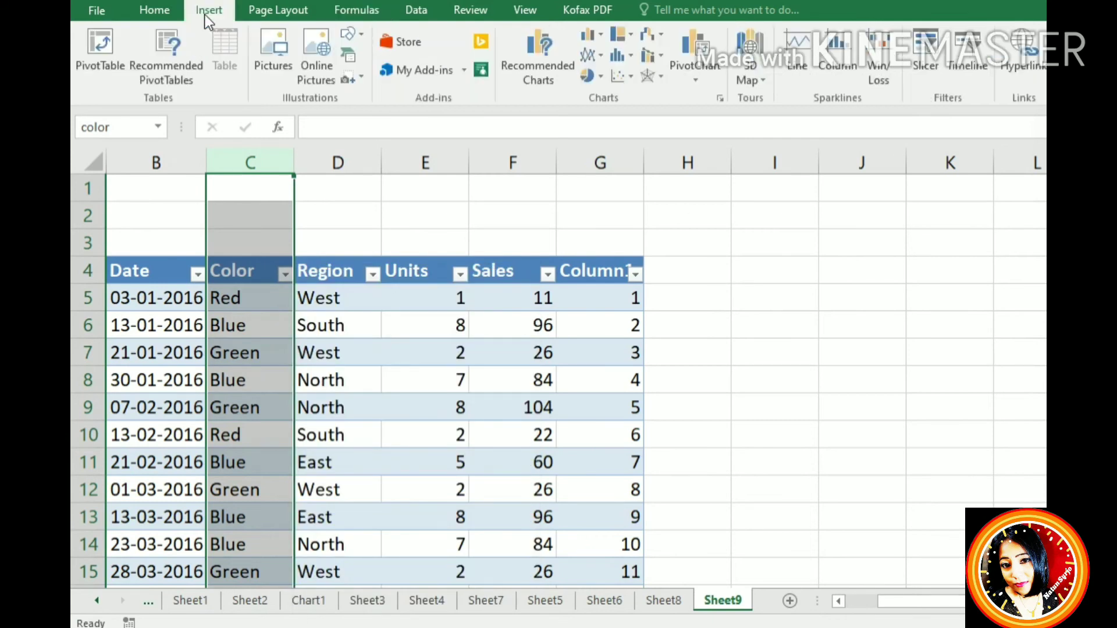
{"action": "left_click", "coordinate": [156, 11]}
{"action": "left_click", "coordinate": [417, 12]}
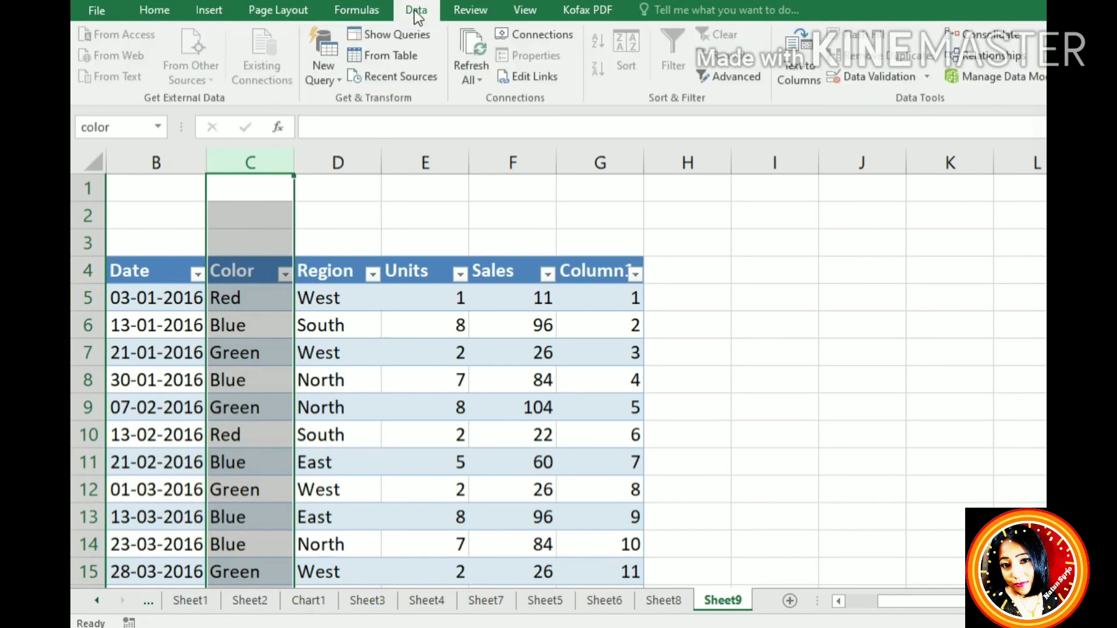
{"action": "left_click", "coordinate": [218, 15]}
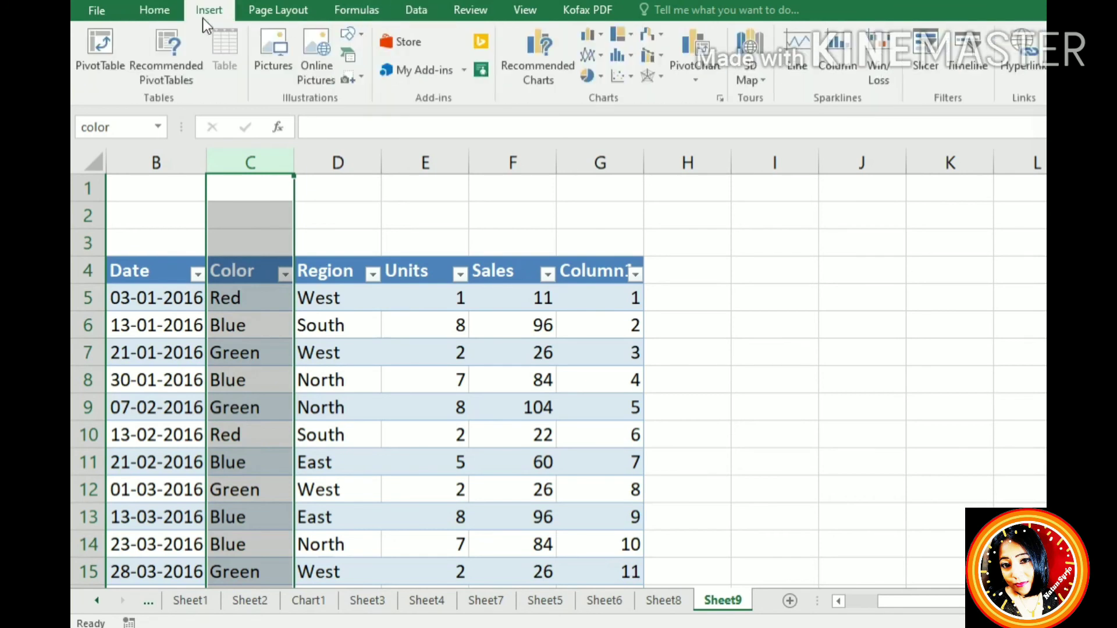
{"action": "left_click", "coordinate": [153, 17]}
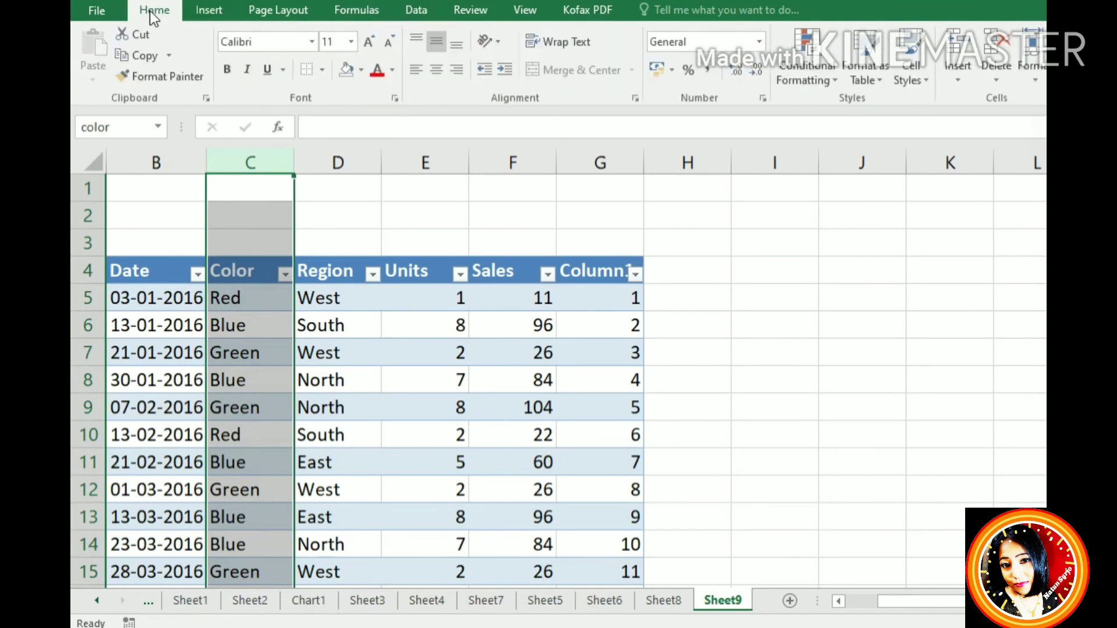
{"action": "left_click", "coordinate": [258, 12]}
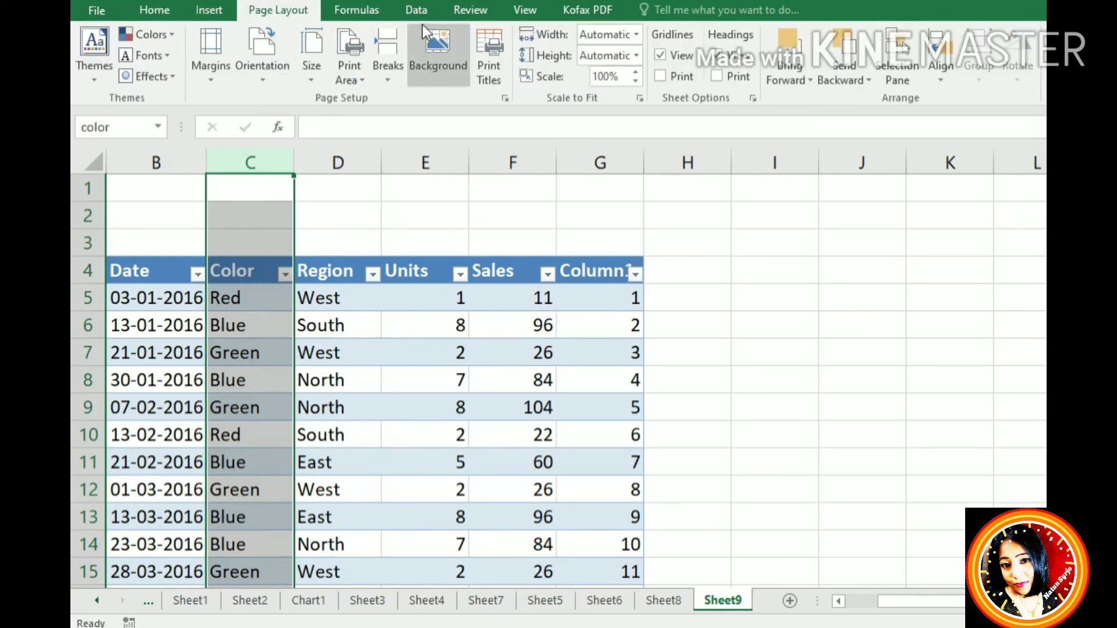
{"action": "left_click", "coordinate": [428, 8]}
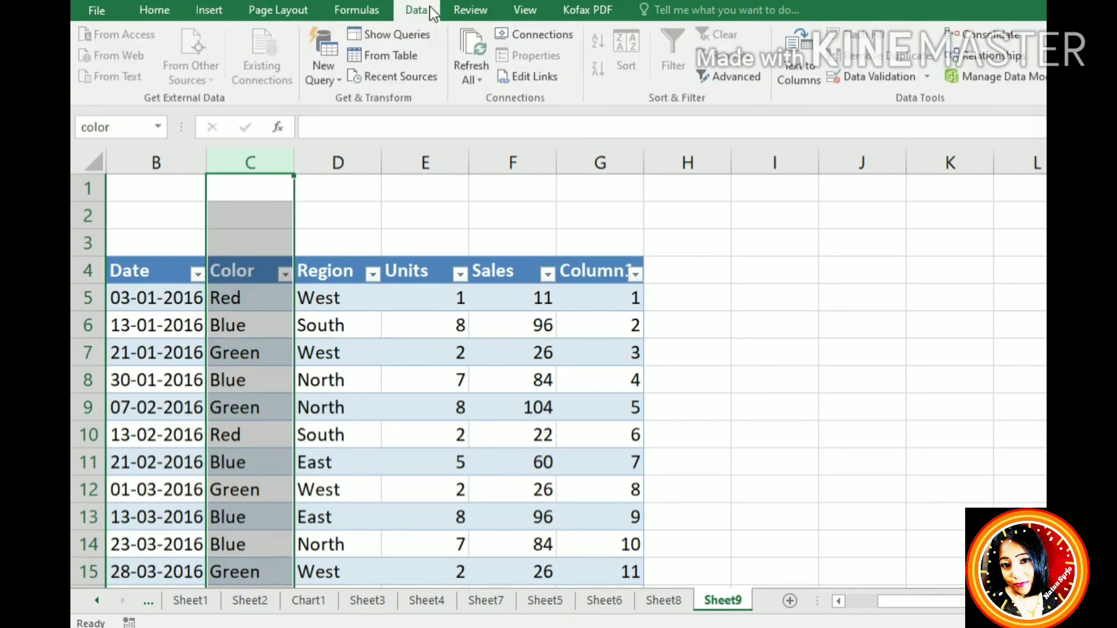
{"action": "left_click", "coordinate": [217, 7]}
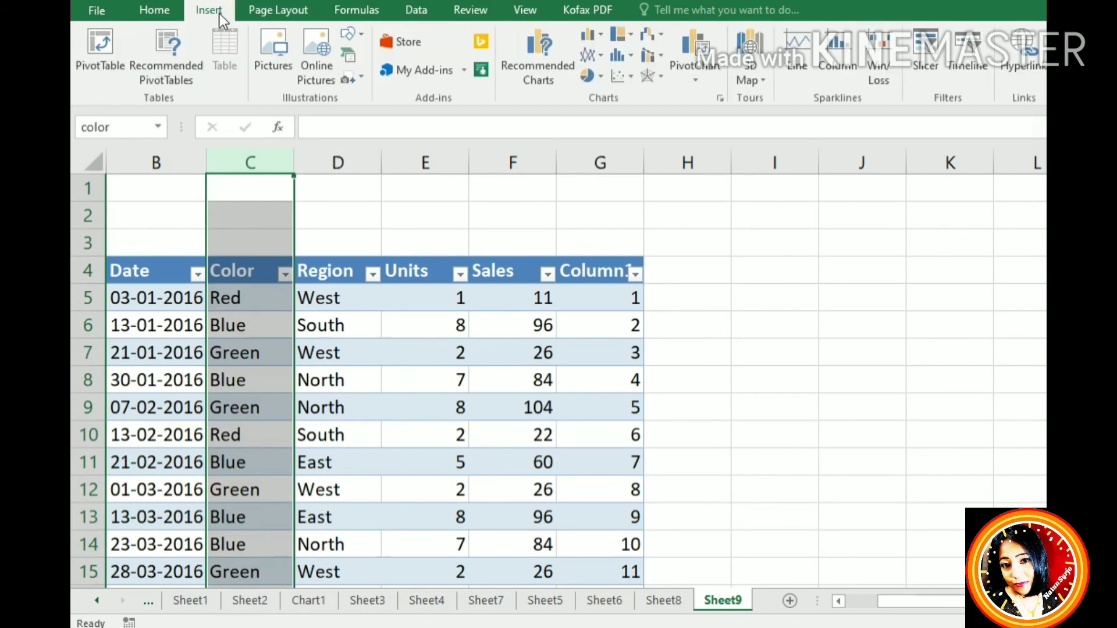
{"action": "left_click", "coordinate": [364, 10]}
{"action": "left_click", "coordinate": [523, 10]}
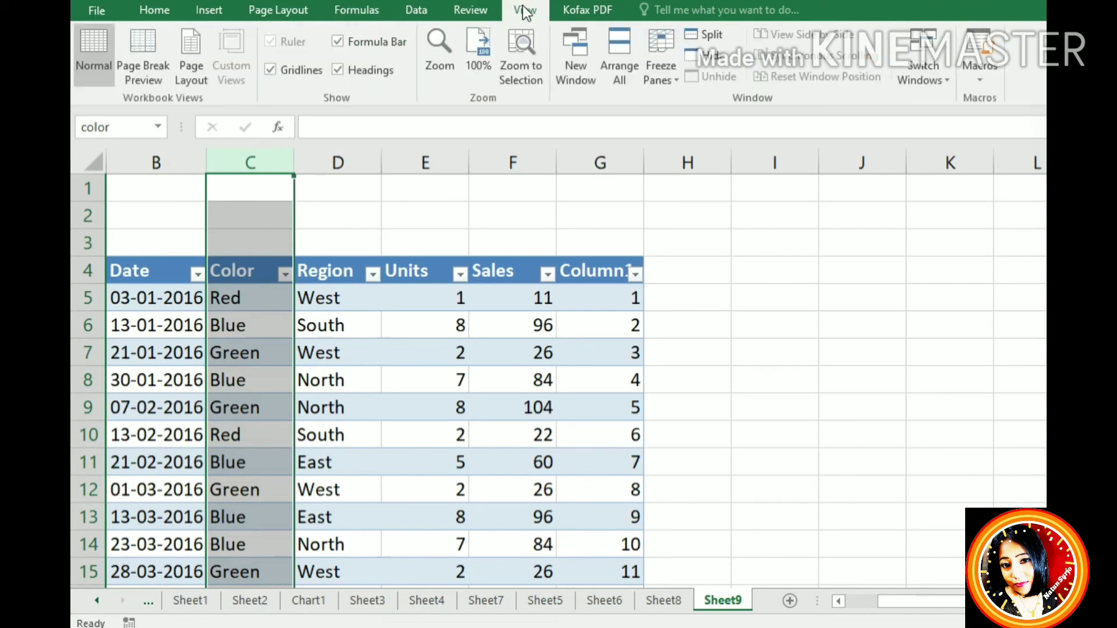
{"action": "left_click", "coordinate": [471, 16]}
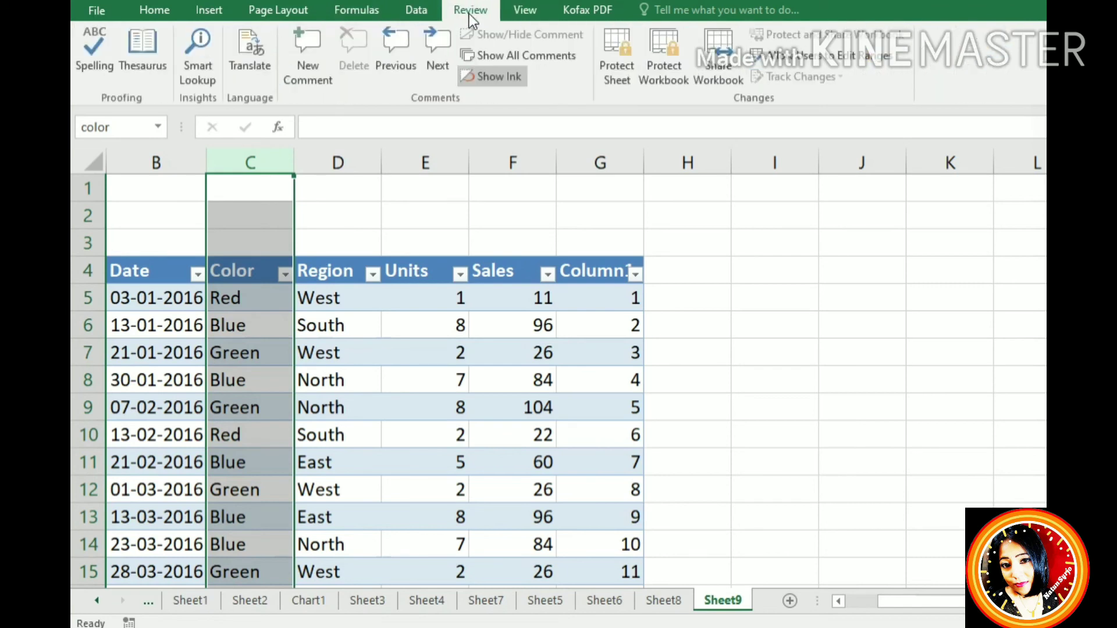
{"action": "left_click", "coordinate": [416, 10]}
{"action": "left_click", "coordinate": [363, 14]}
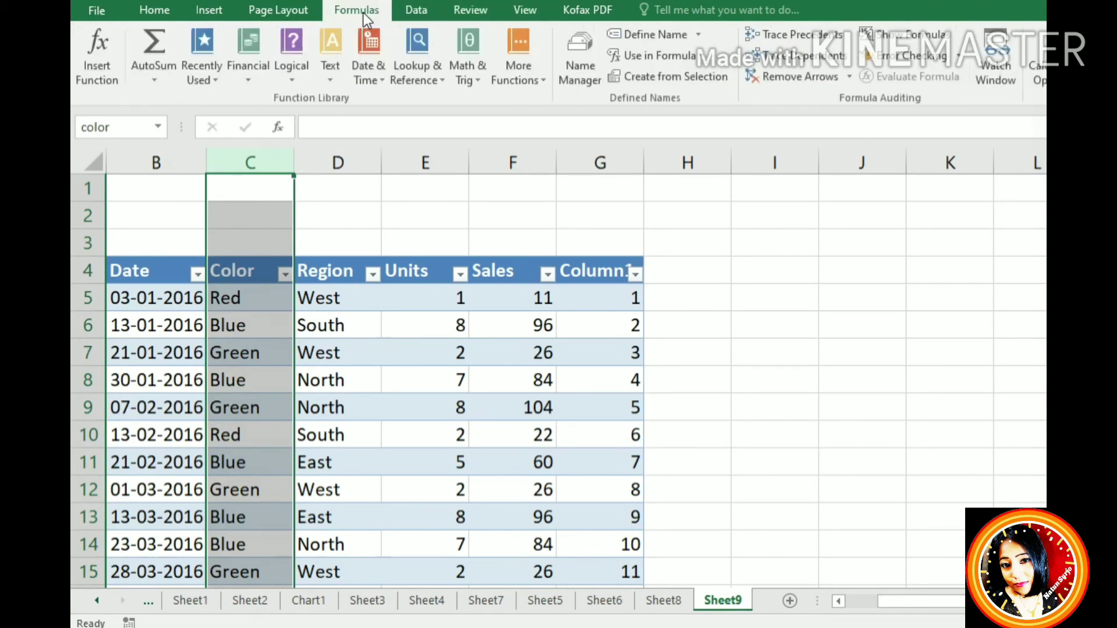
{"action": "left_click", "coordinate": [267, 12]}
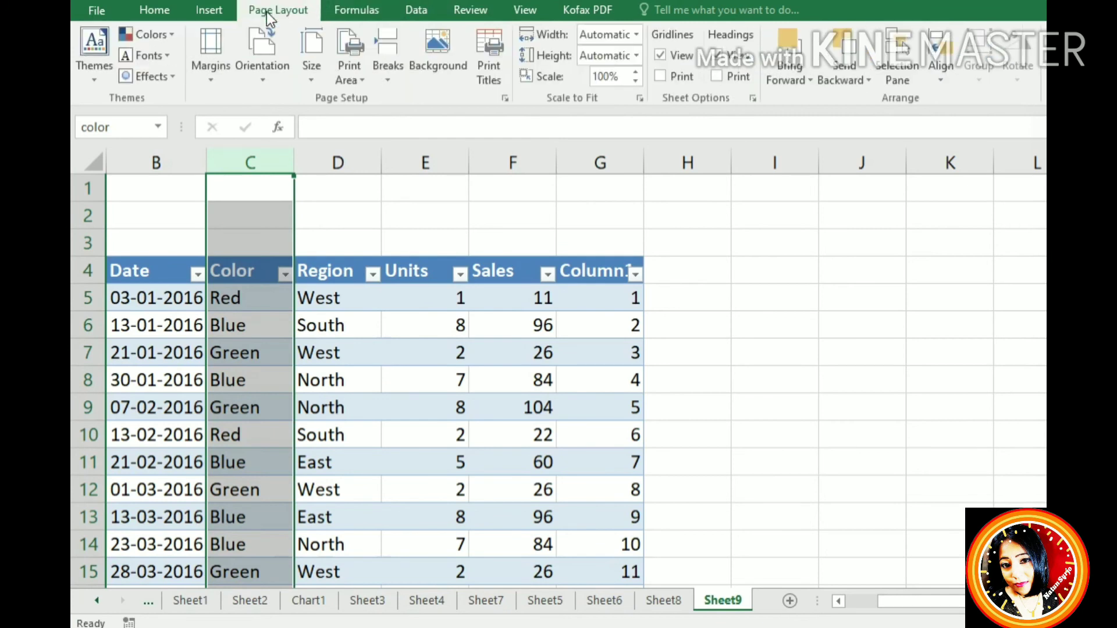
{"action": "left_click", "coordinate": [214, 16]}
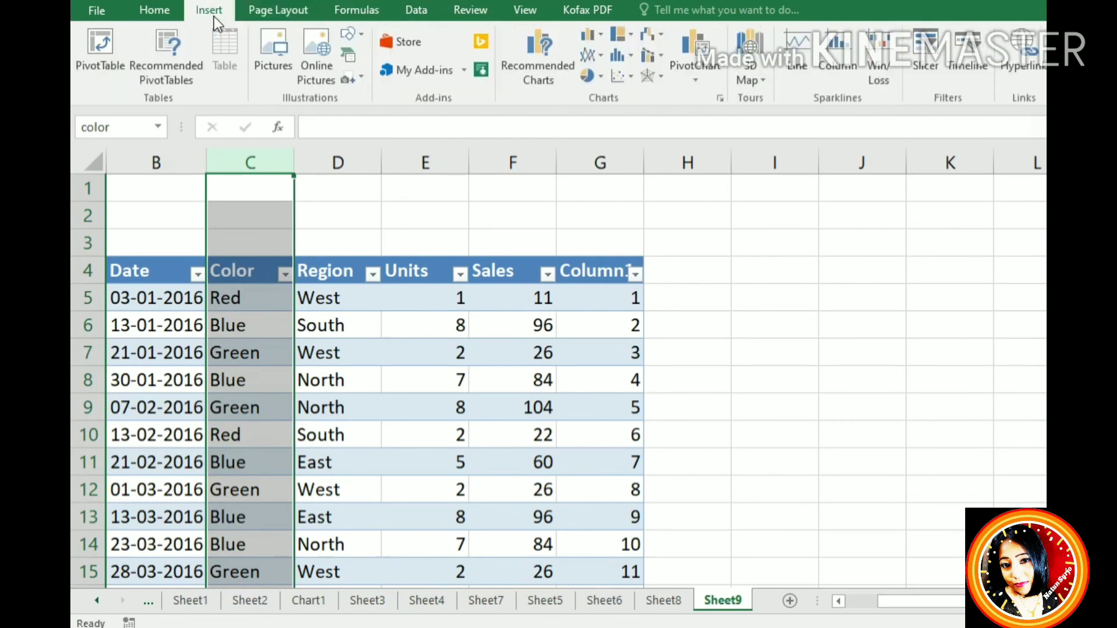
{"action": "left_click", "coordinate": [168, 15]}
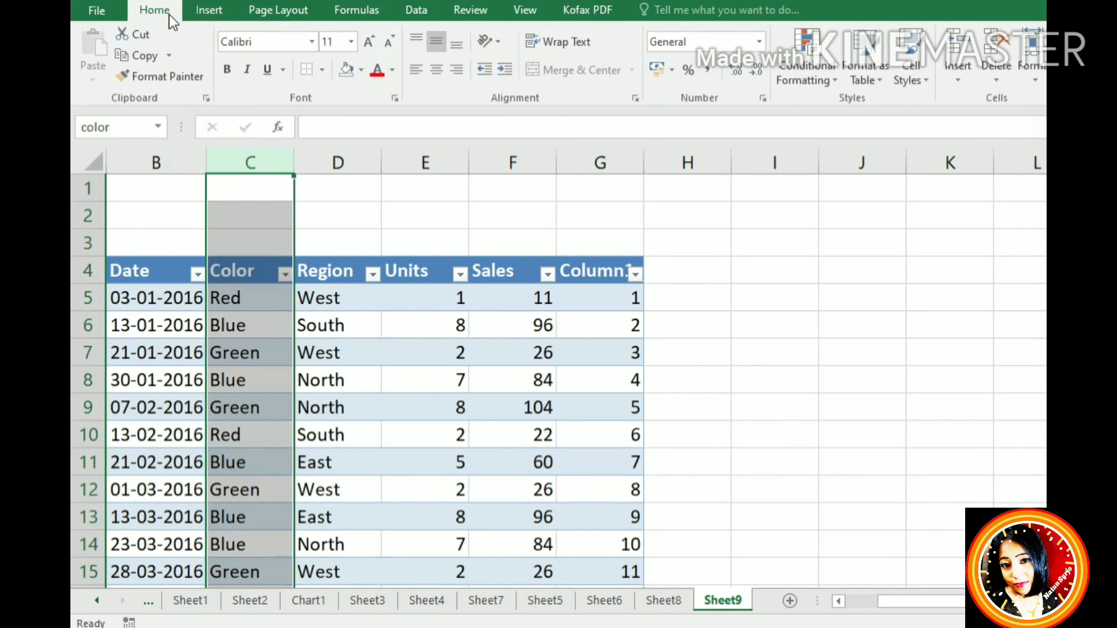
{"action": "left_click", "coordinate": [718, 270]}
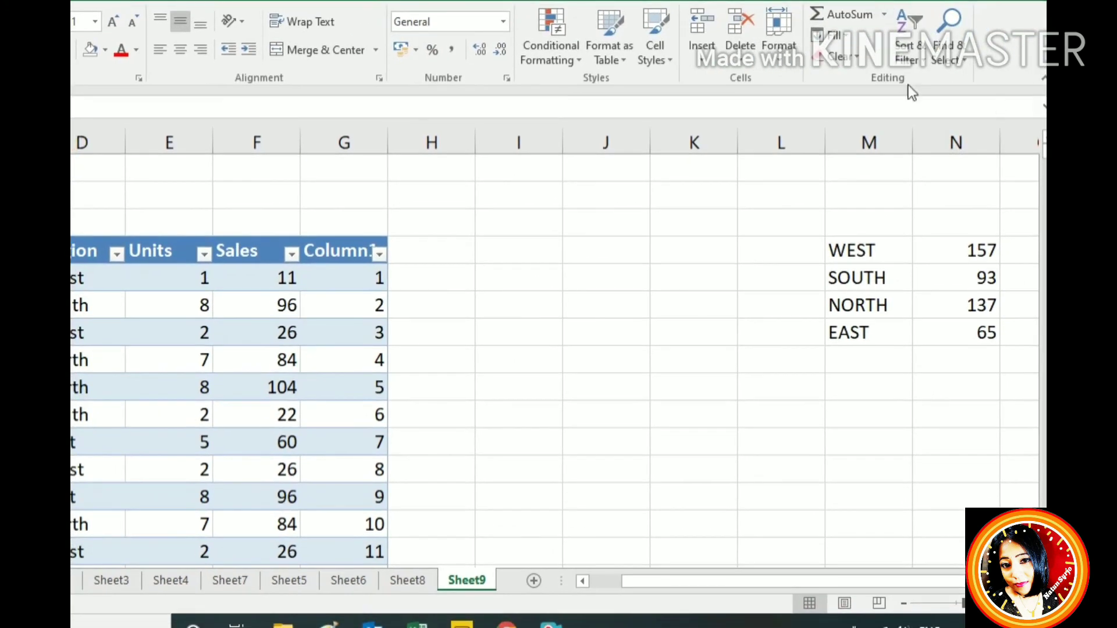
{"action": "left_click", "coordinate": [920, 62]}
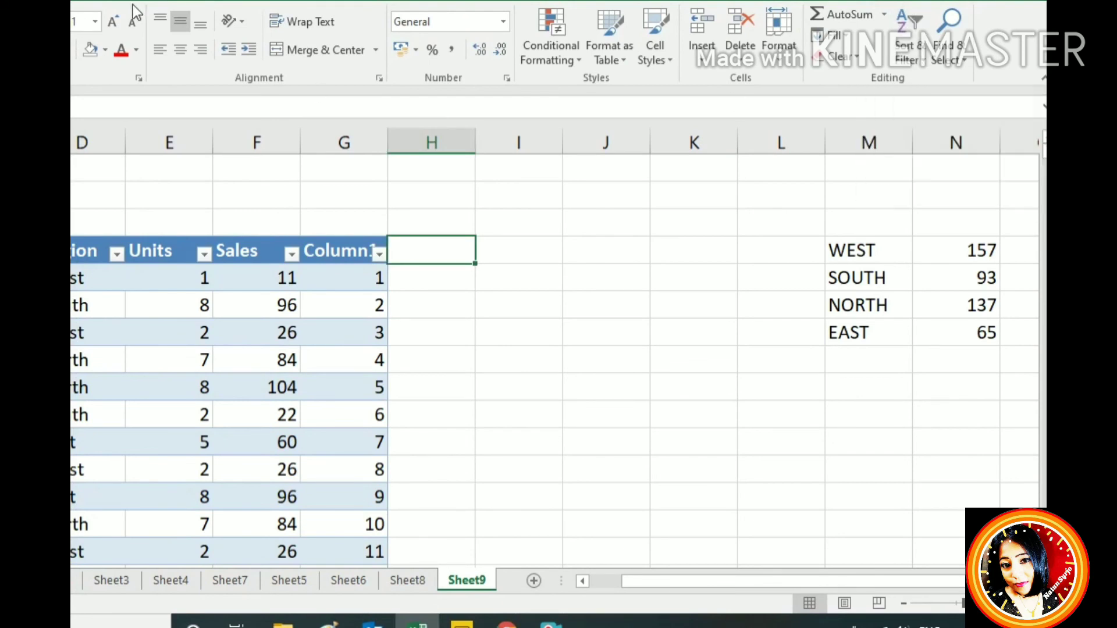
{"action": "left_click", "coordinate": [167, 2]}
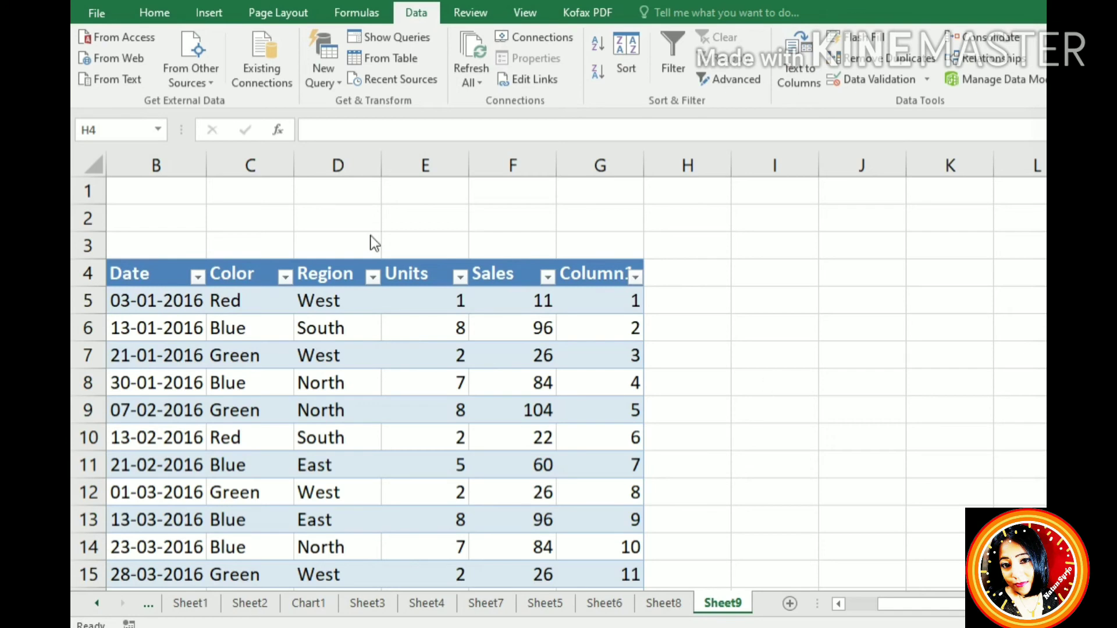
- Try to toggle filtering with the empty cell H4 beside the table selected
{"action": "left_click", "coordinate": [372, 277]}
{"action": "left_click", "coordinate": [372, 277]}
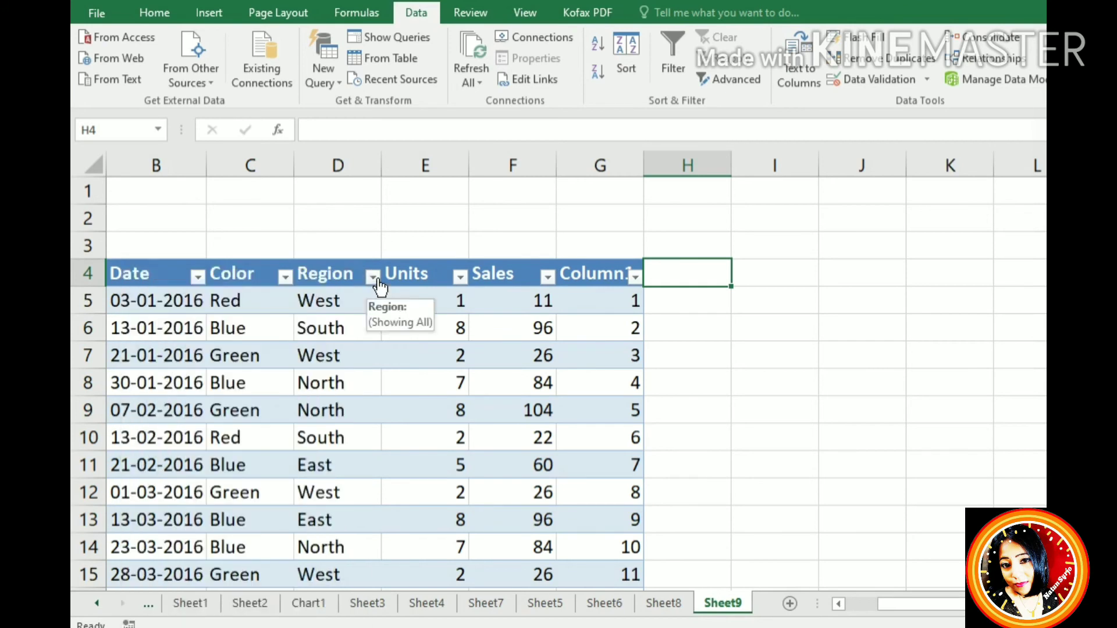
{"action": "left_click", "coordinate": [678, 47]}
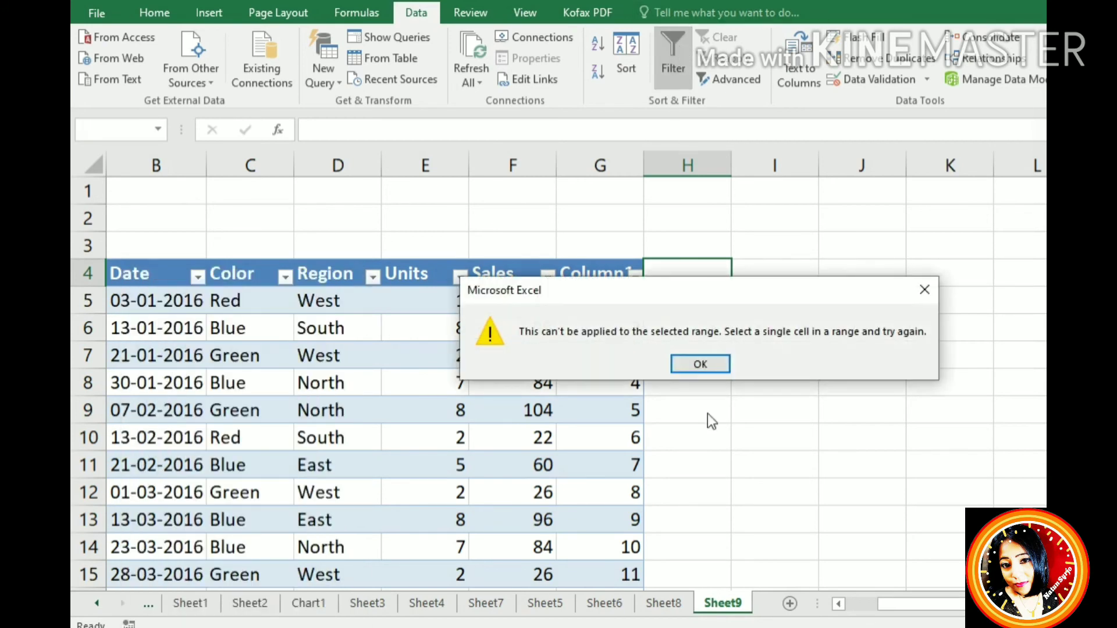
{"action": "left_click", "coordinate": [700, 365]}
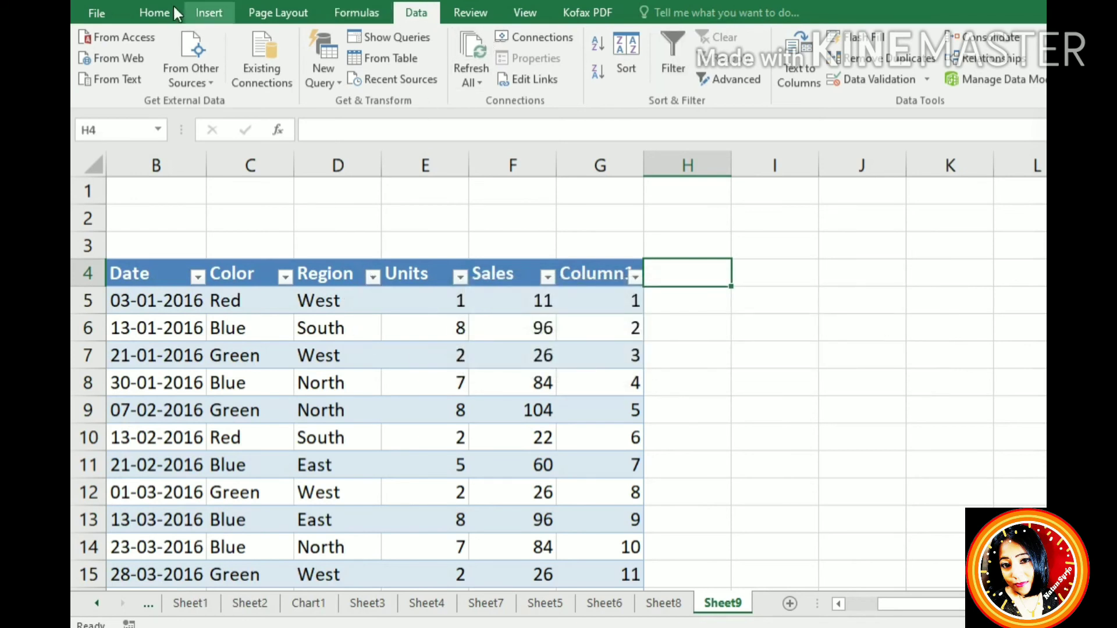
{"action": "left_click", "coordinate": [156, 17]}
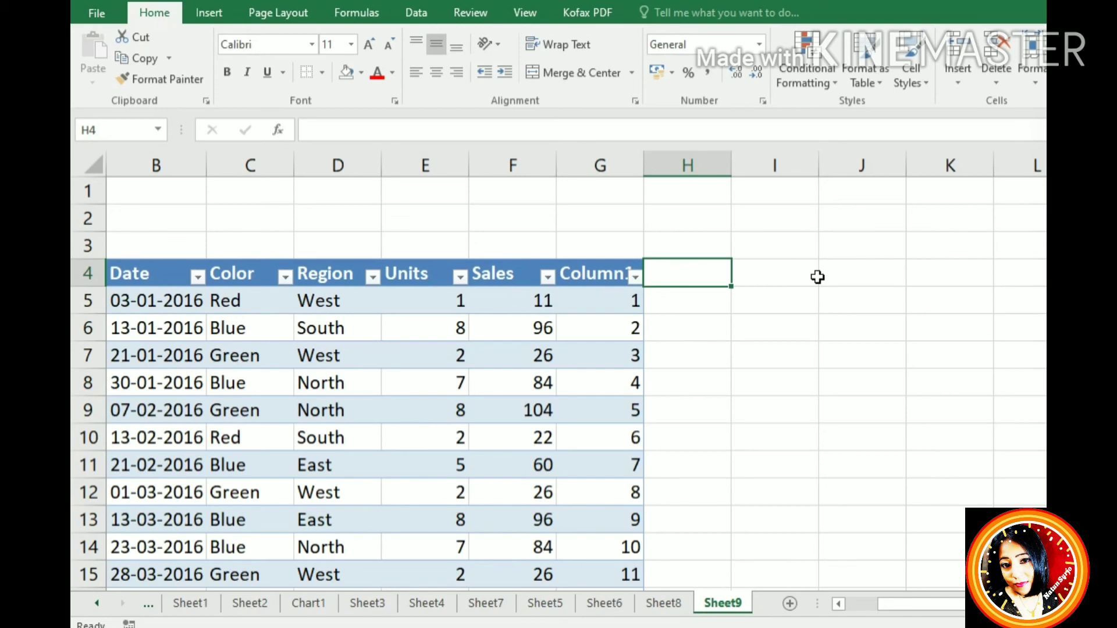
- Copy the Region column D and paste it as values only into column I
{"action": "left_click", "coordinate": [343, 170]}
{"action": "right_click", "coordinate": [339, 172]}
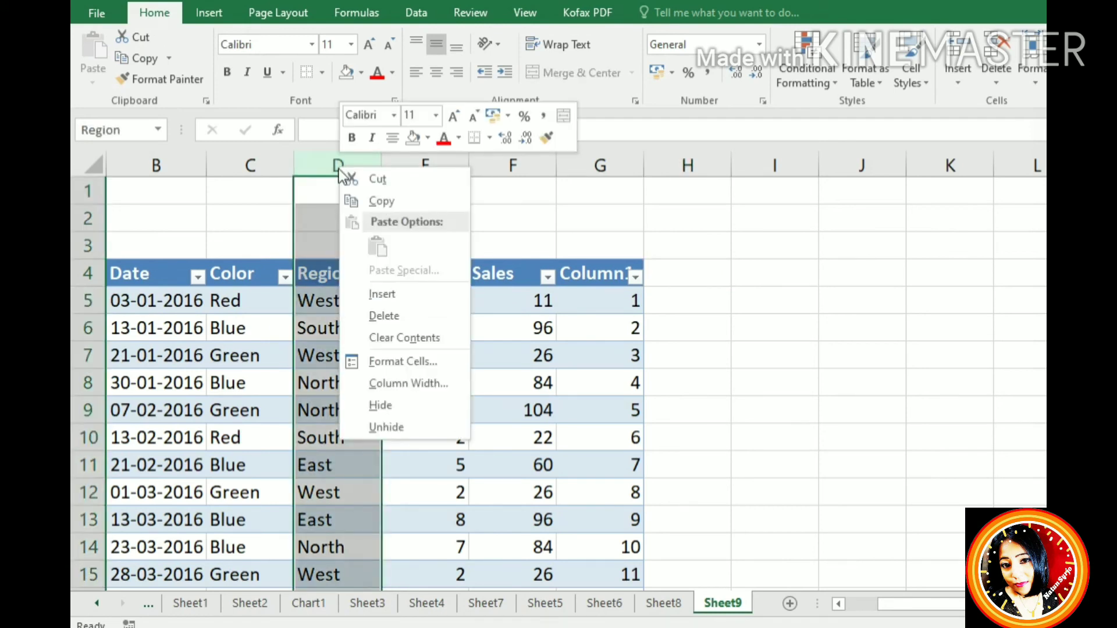
{"action": "left_click", "coordinate": [377, 200]}
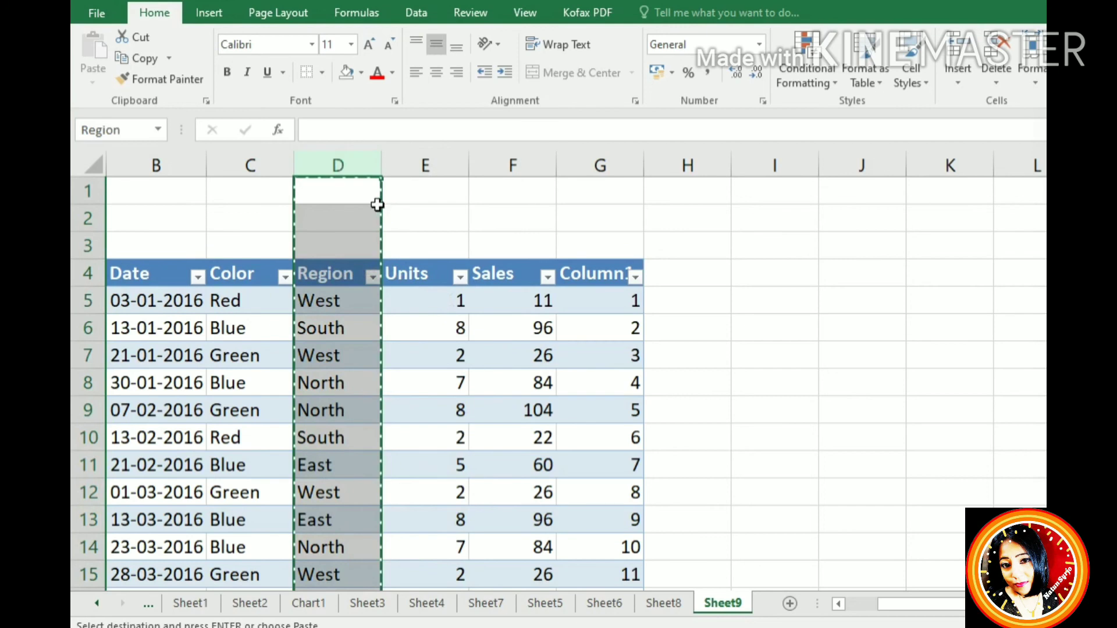
{"action": "left_click", "coordinate": [784, 174]}
{"action": "right_click", "coordinate": [774, 168]}
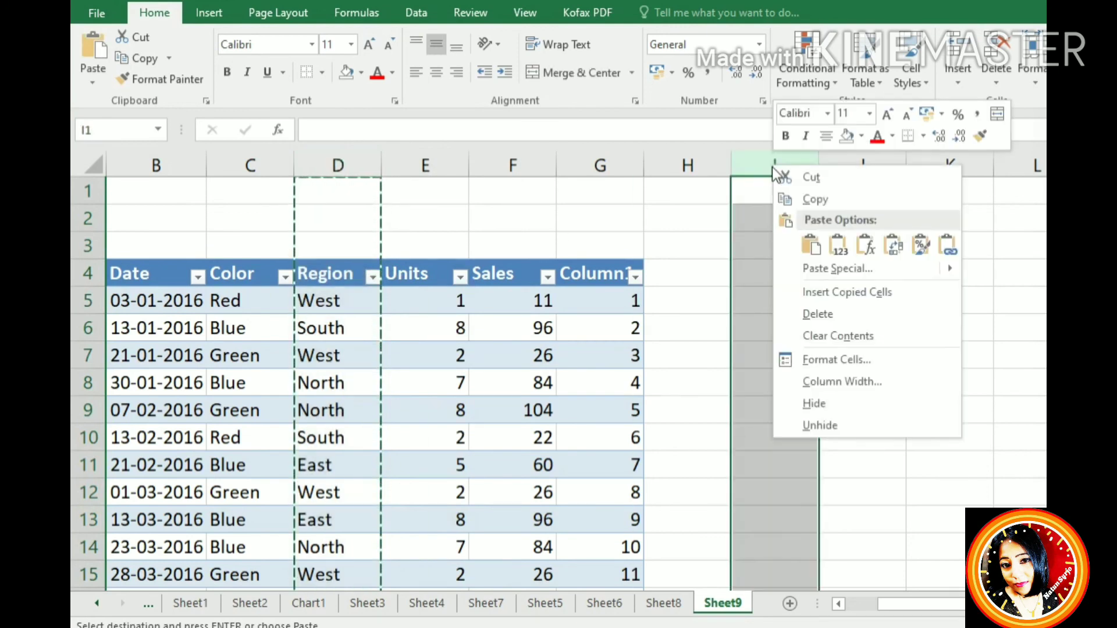
{"action": "left_click", "coordinate": [843, 253]}
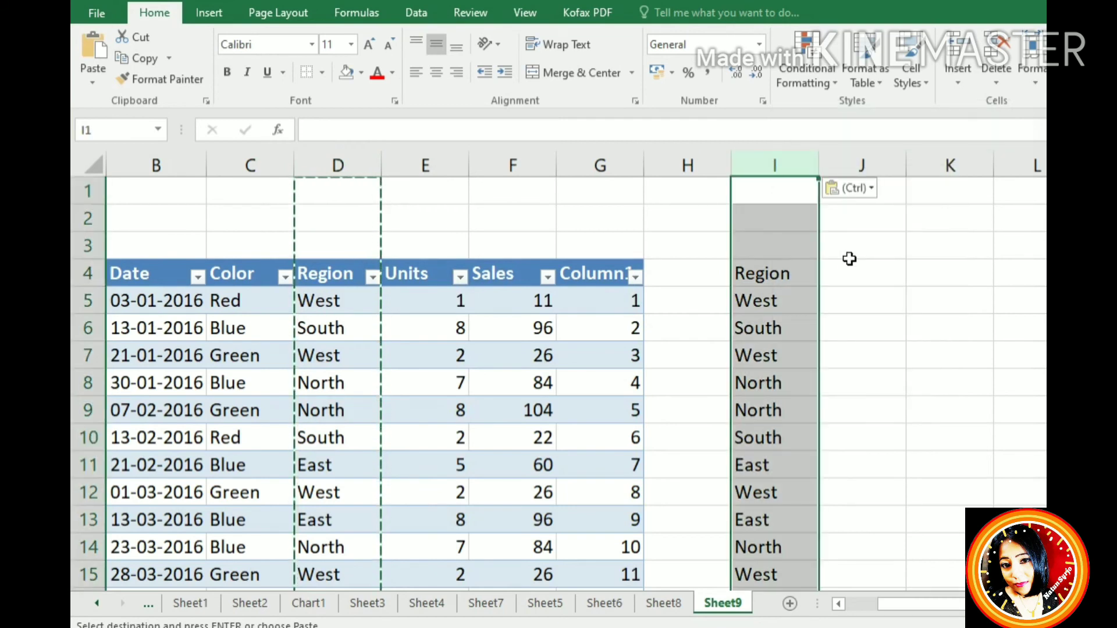
{"action": "left_click", "coordinate": [849, 272]}
{"action": "left_click", "coordinate": [805, 284]}
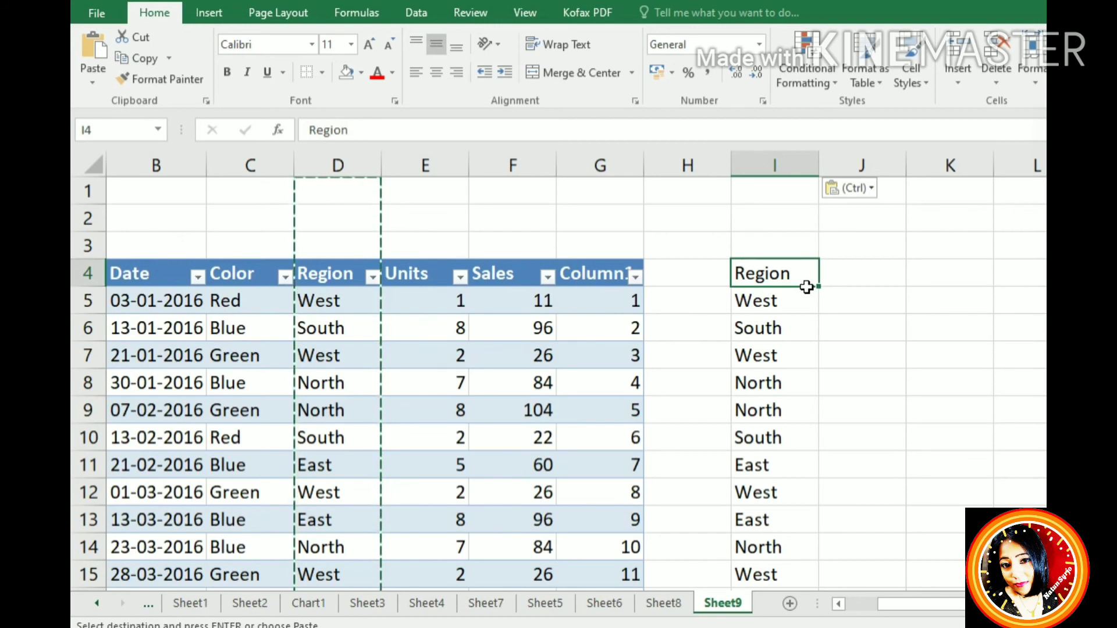
- Remove the duplicate values from column I without treating the first row as a header
{"action": "left_click", "coordinate": [775, 167]}
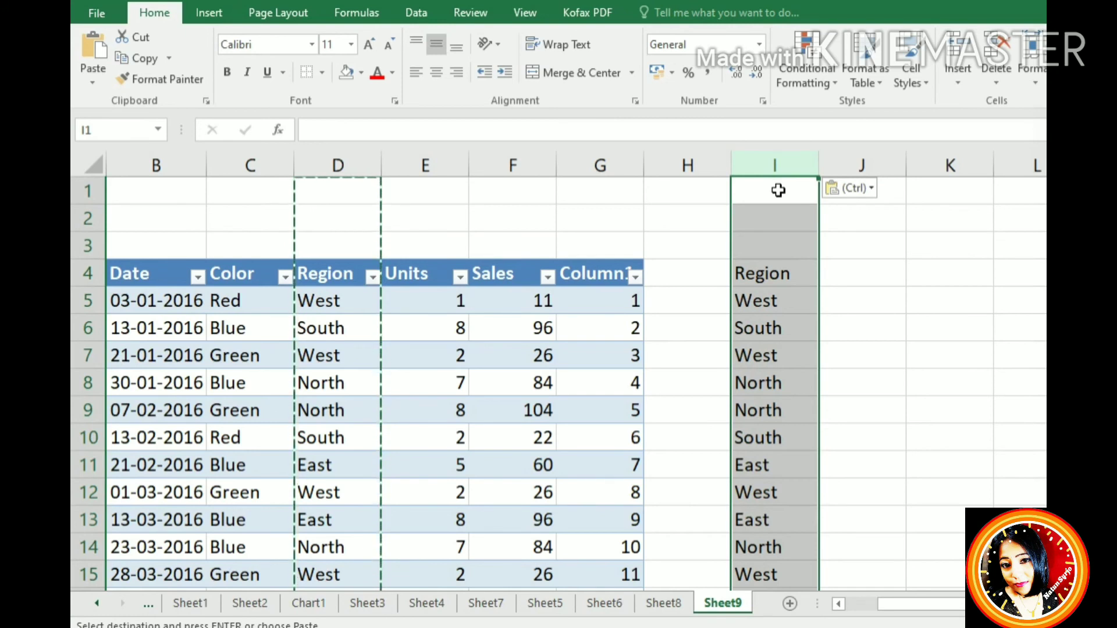
{"action": "left_click", "coordinate": [407, 14]}
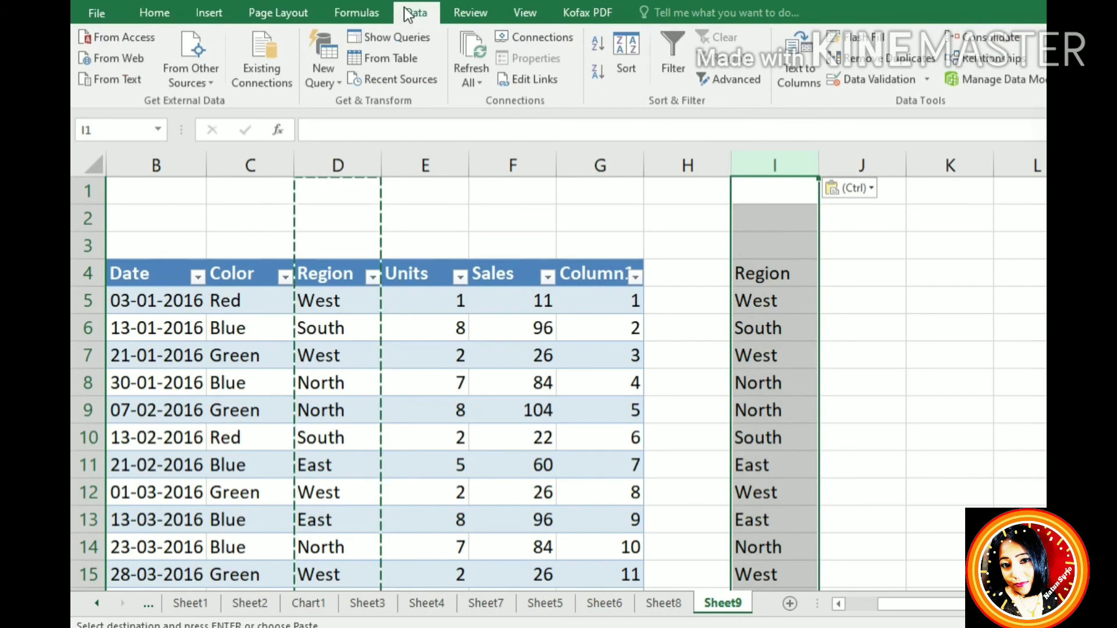
{"action": "left_click", "coordinate": [908, 65]}
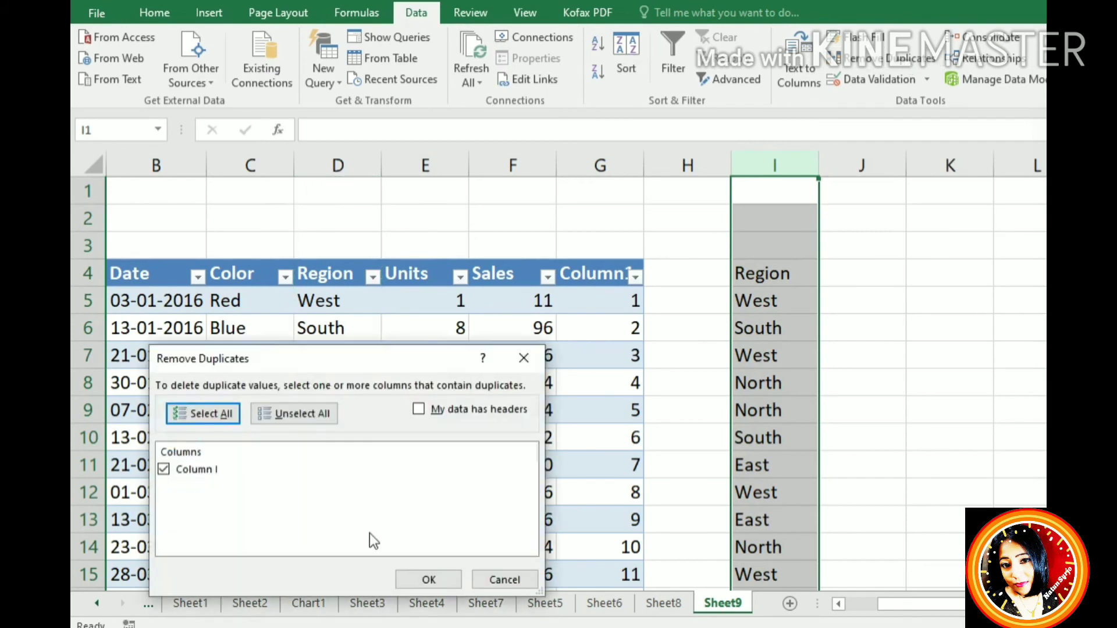
{"action": "left_click_drag", "start_coordinate": [372, 368], "coordinate": [447, 207]}
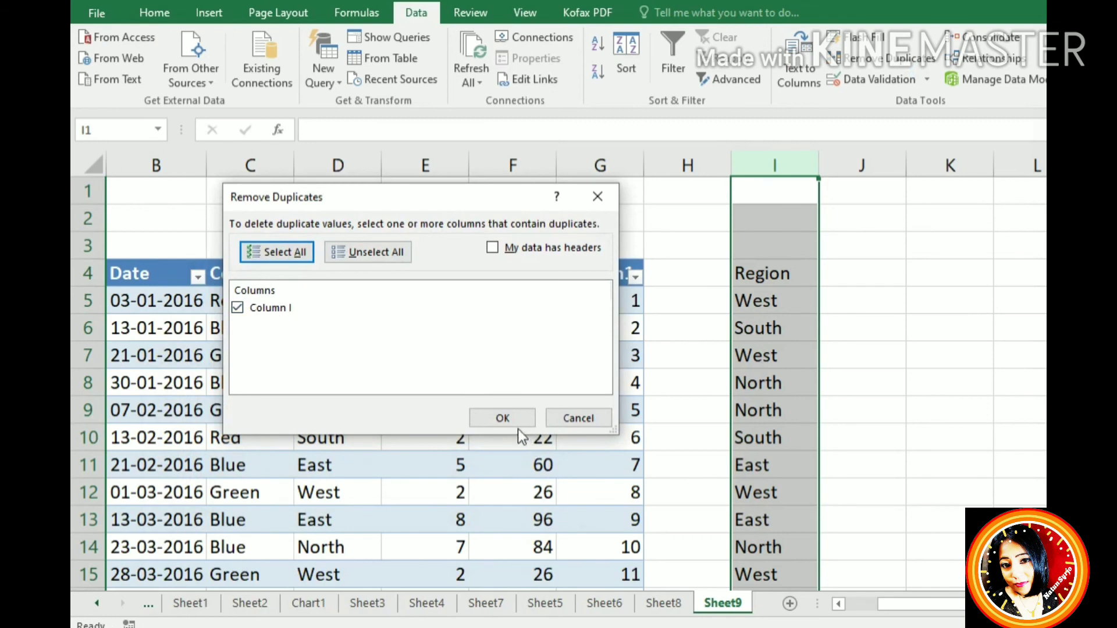
{"action": "left_click", "coordinate": [502, 419]}
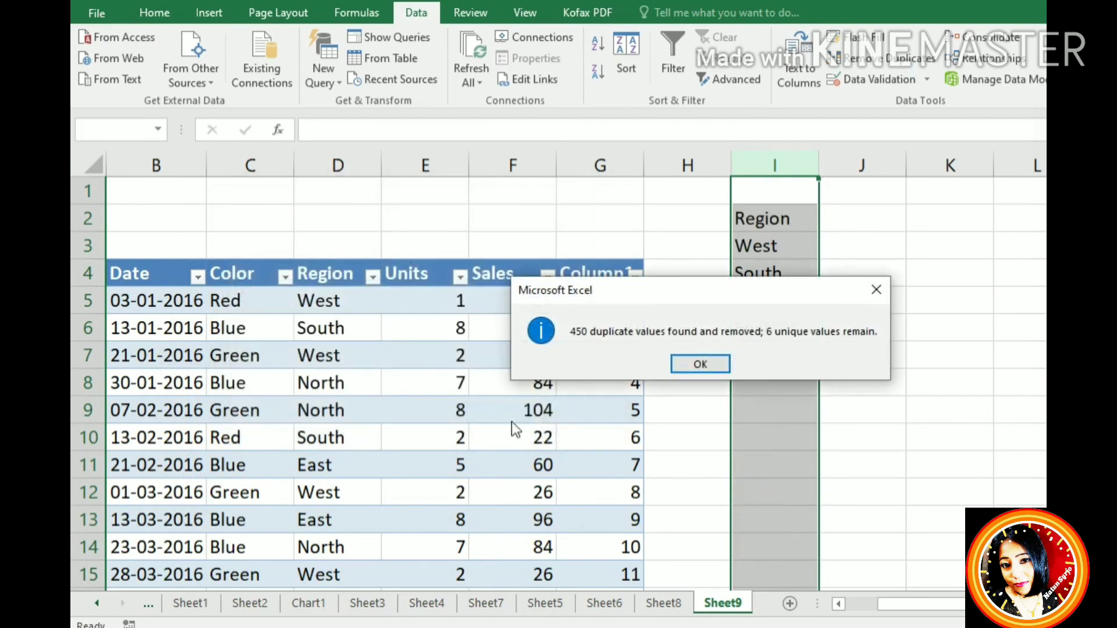
{"action": "left_click", "coordinate": [705, 367]}
{"action": "left_click", "coordinate": [779, 238]}
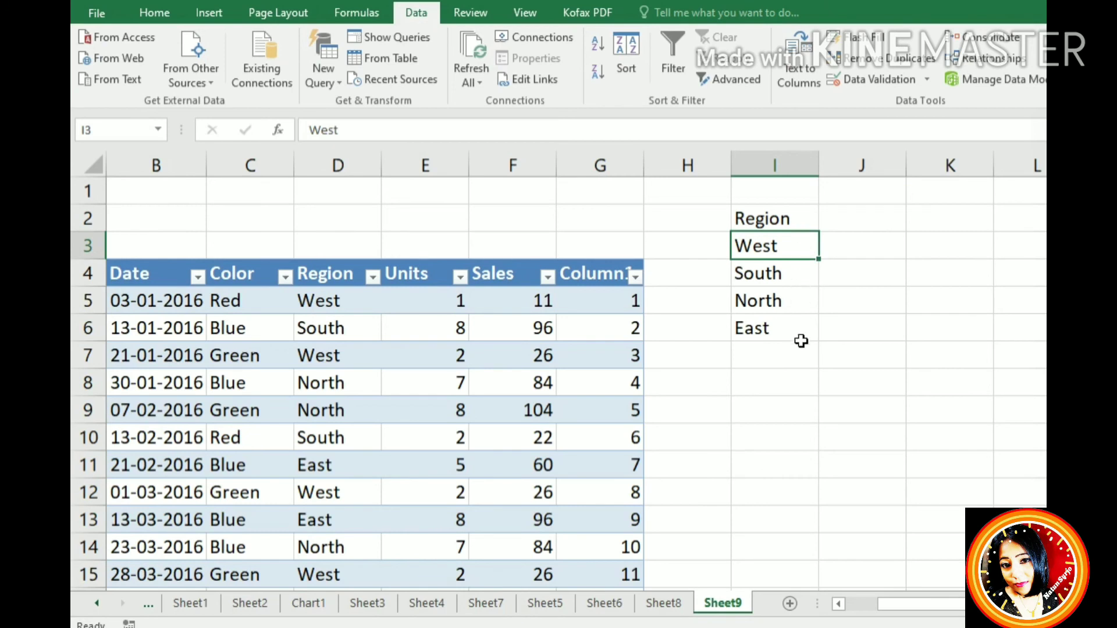
- Move the COUNTIF formula from N4 to J3 and change it to =COUNTIF(Region,I3)
{"action": "left_click", "coordinate": [1116, 273]}
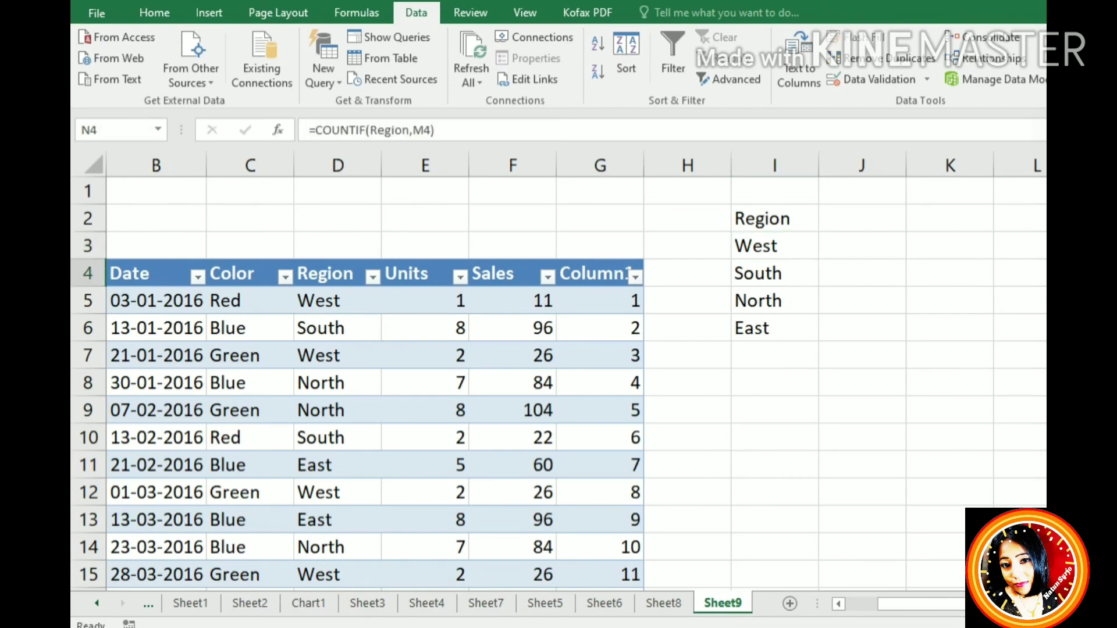
{"action": "left_click_drag", "start_coordinate": [1116, 261], "coordinate": [848, 248]}
{"action": "left_click", "coordinate": [471, 139]}
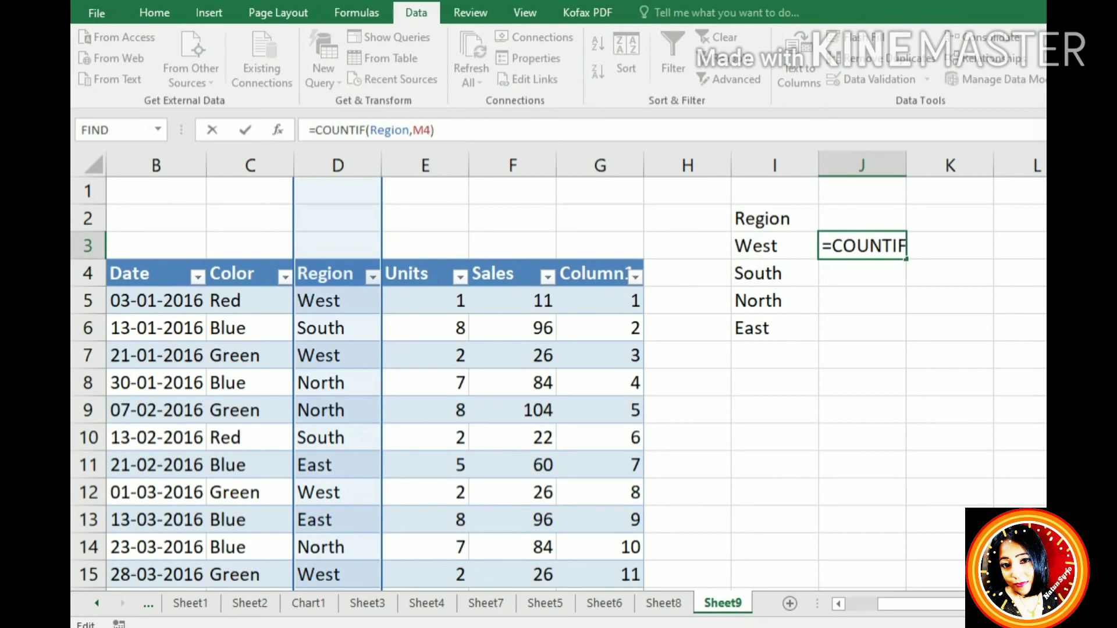
{"action": "left_click", "coordinate": [786, 300]}
{"action": "left_click", "coordinate": [777, 252]}
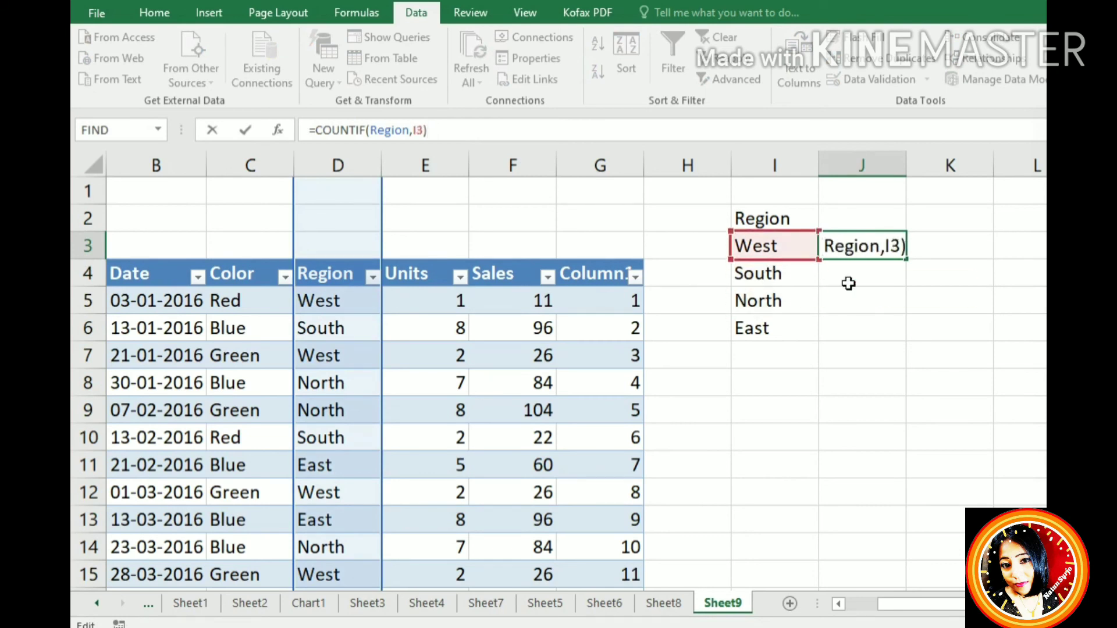
{"action": "key", "text": "Return"}
- Fill the COUNTIF formula from J3 down to J6 beside the South, North and East entries
{"action": "left_click", "coordinate": [880, 252]}
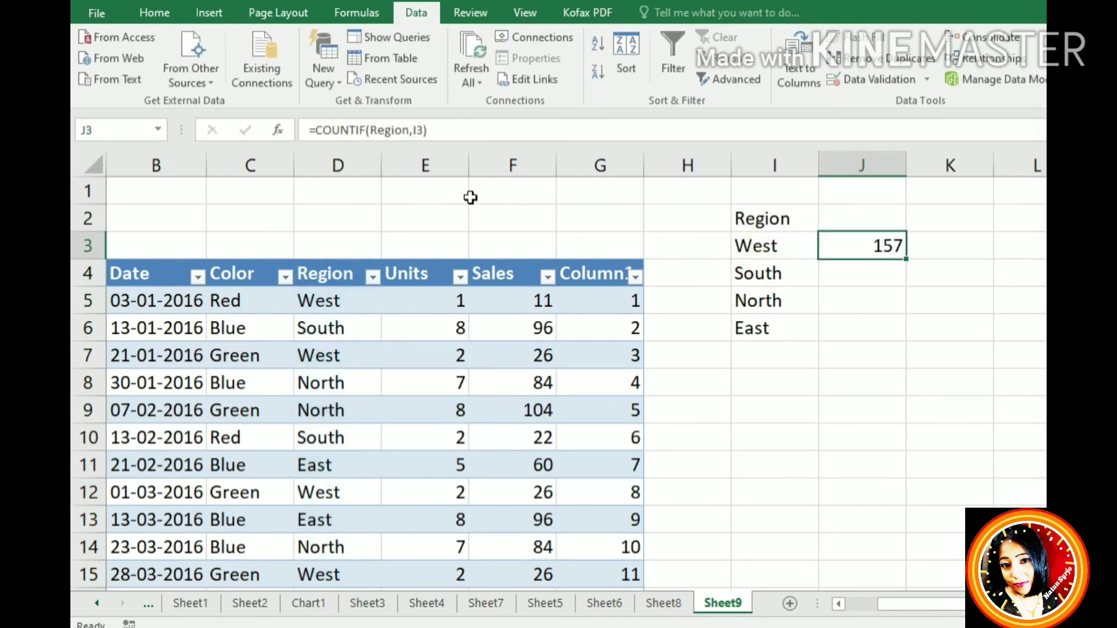
{"action": "key", "text": "F2"}
{"action": "left_click", "coordinate": [925, 331]}
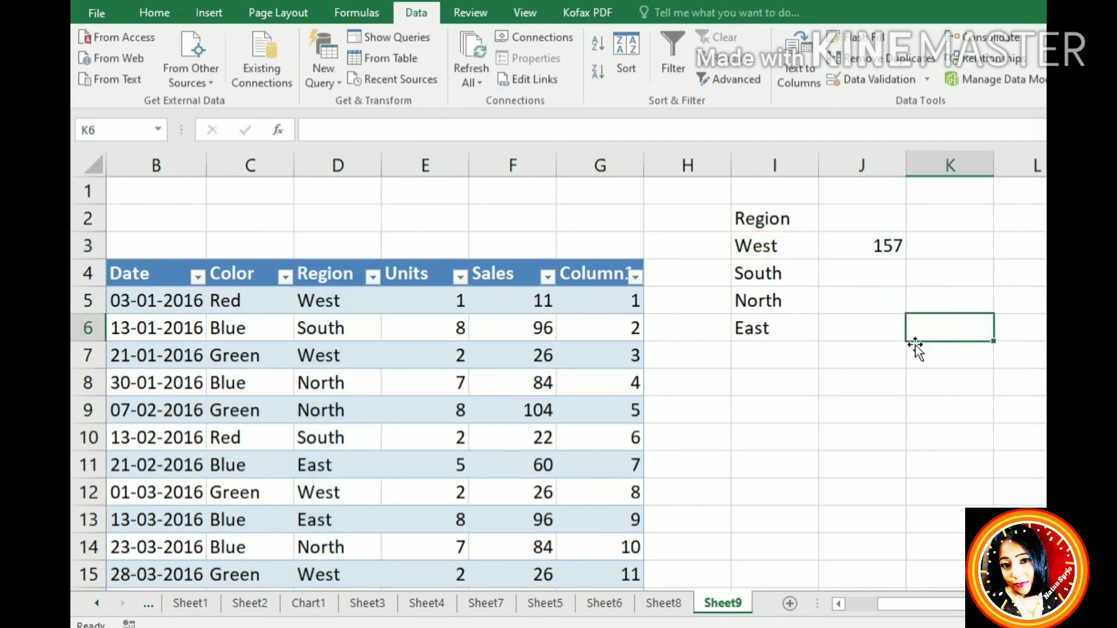
{"action": "left_click", "coordinate": [840, 256]}
{"action": "left_click_drag", "start_coordinate": [917, 264], "coordinate": [912, 349]}
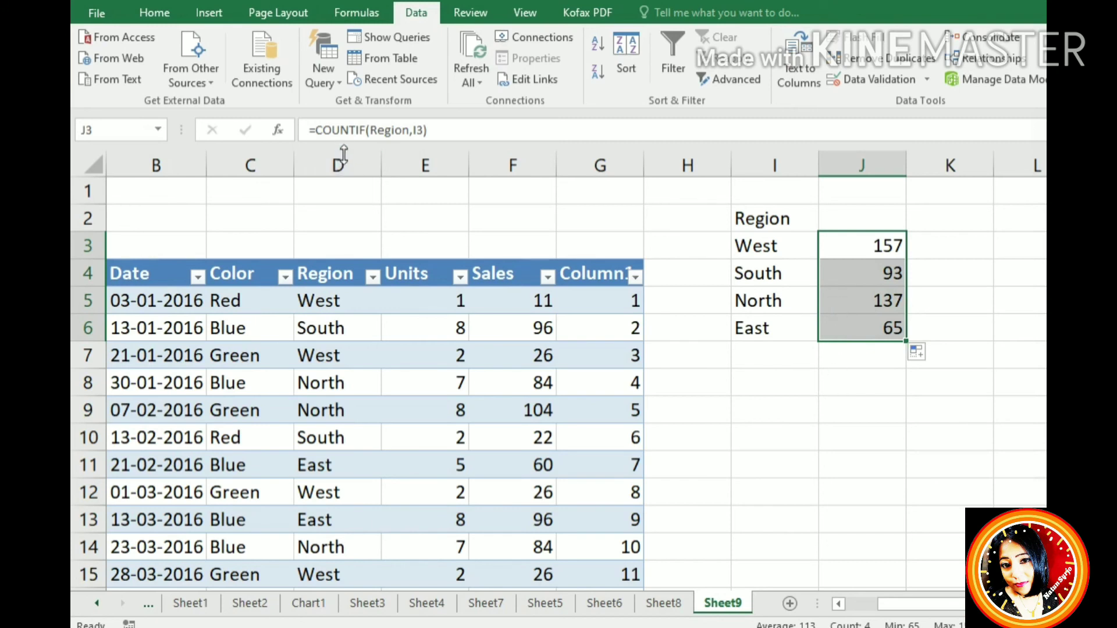
- Change the function in J3 from COUNTIF to COUNTIFS, giving =COUNTIFS(Region,I3)
{"action": "left_click", "coordinate": [487, 130]}
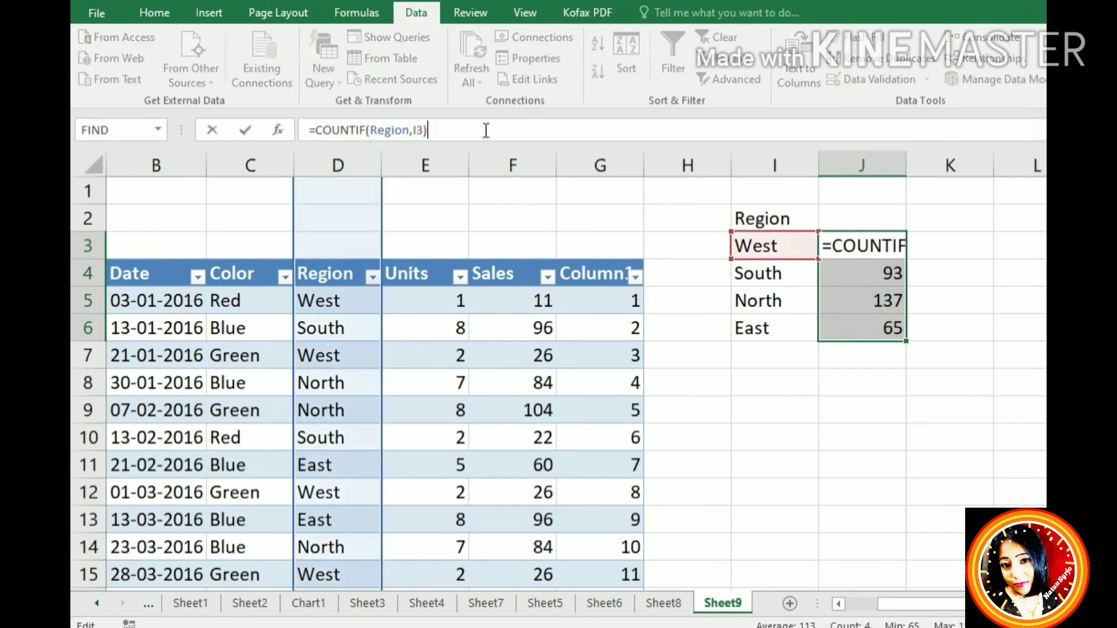
{"action": "left_click", "coordinate": [377, 140]}
{"action": "key", "text": "Left"}
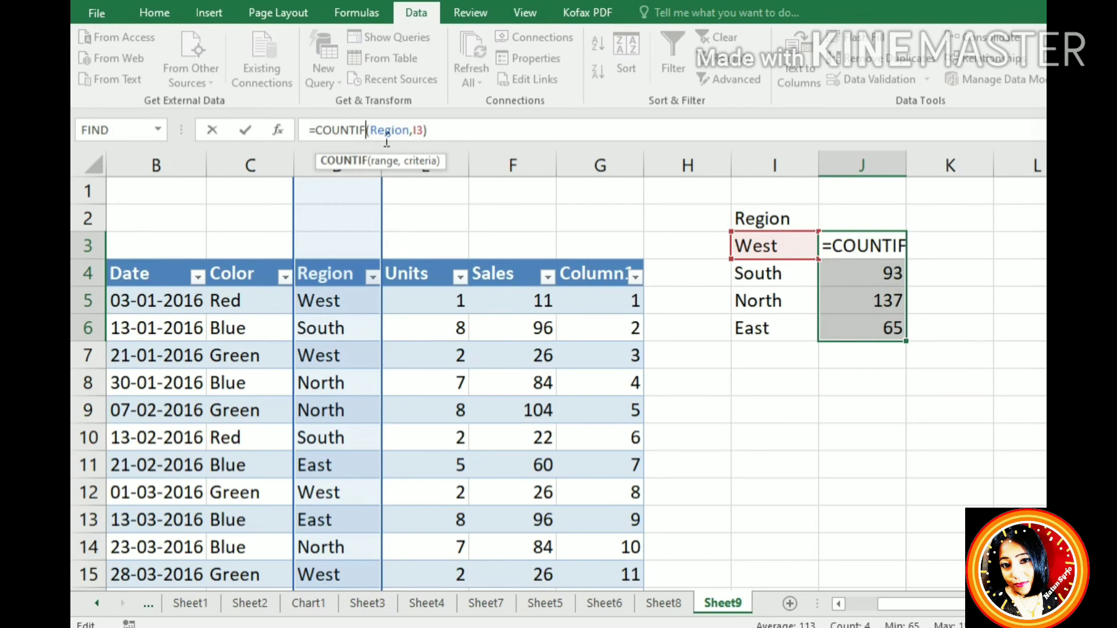
{"action": "type", "text": "S"}
{"action": "key", "text": "Return"}
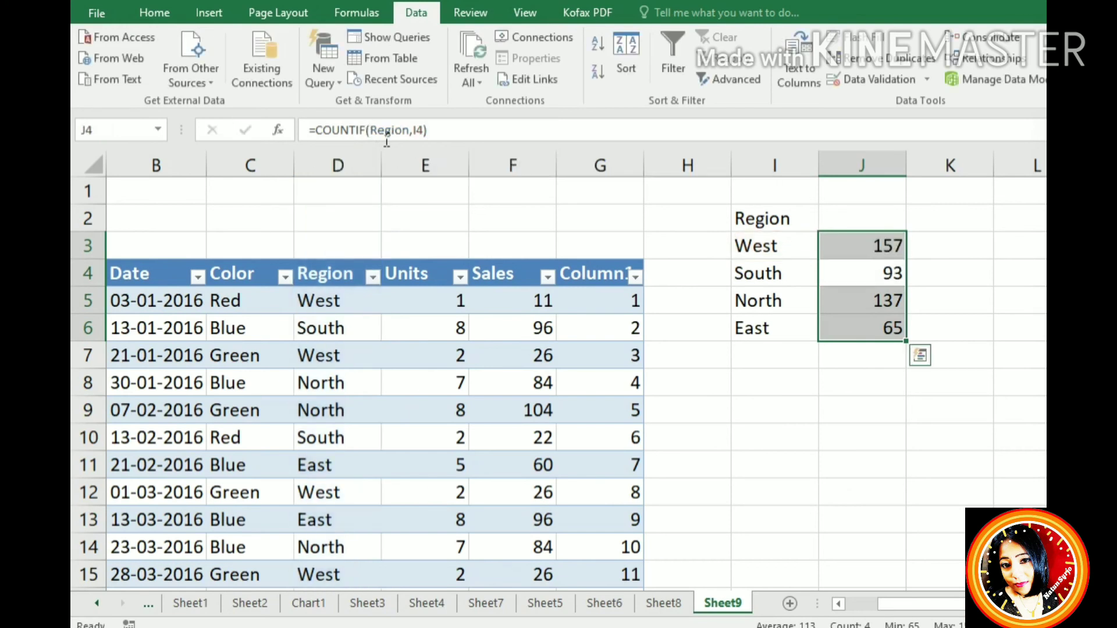
- Examine the range and criteria arguments of the COUNTIFS formula in J3 without changing them
{"action": "left_click", "coordinate": [884, 256]}
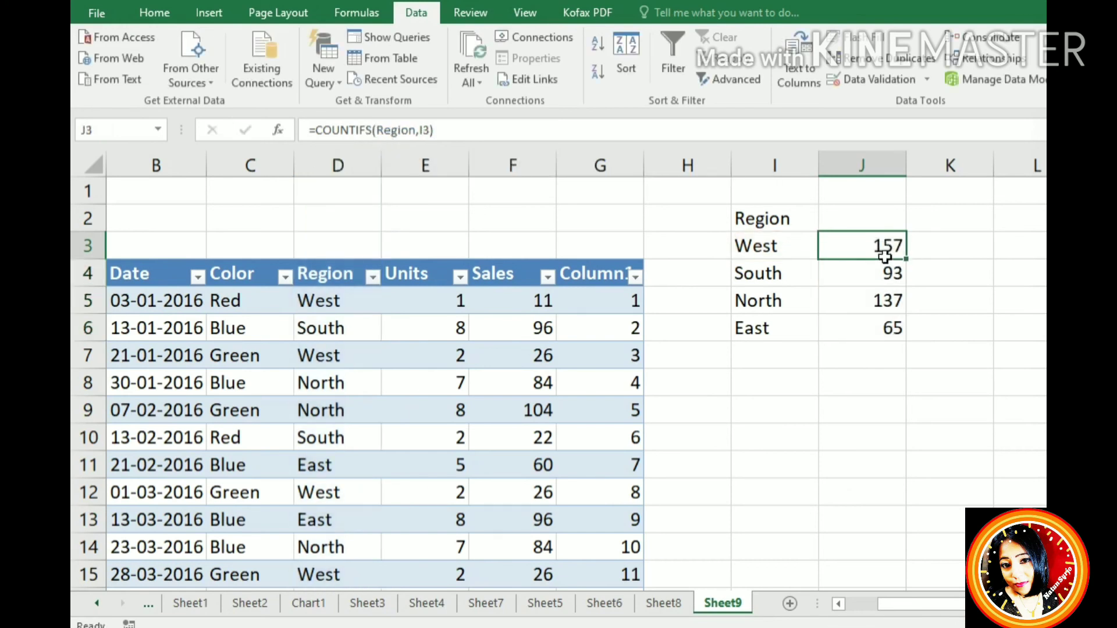
{"action": "left_click", "coordinate": [432, 135]}
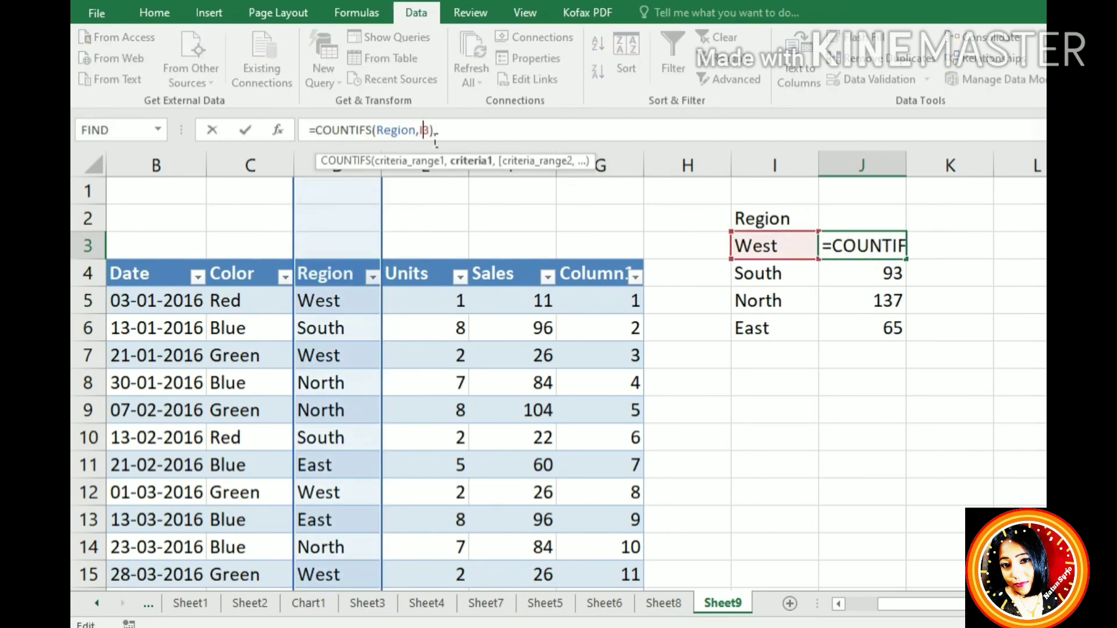
{"action": "key", "text": "Right"}
{"action": "key", "text": "Right"}
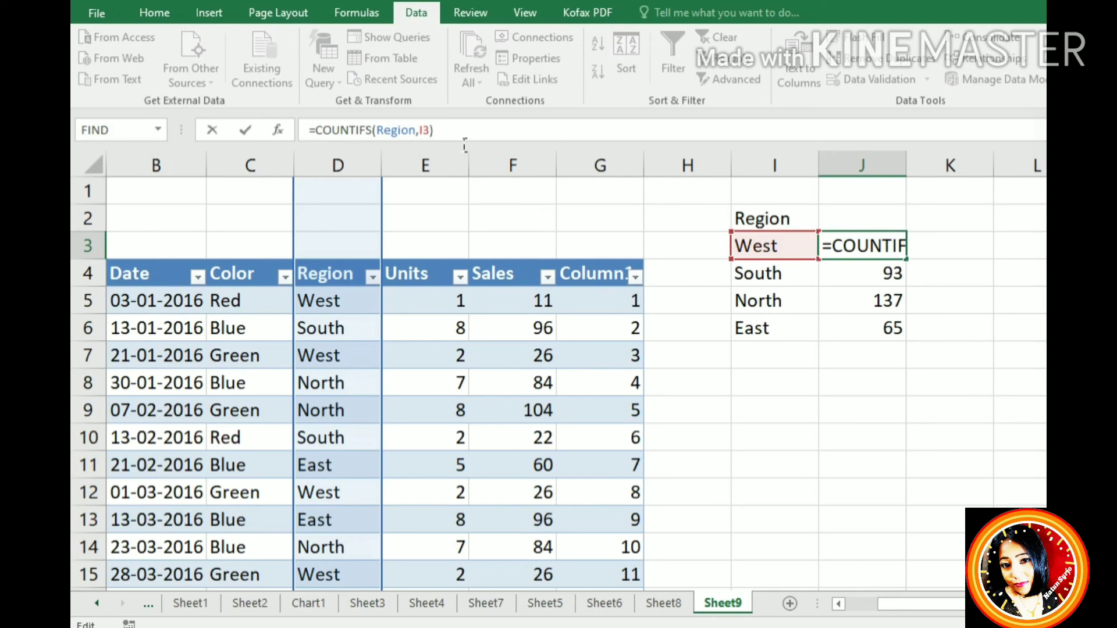
{"action": "left_click", "coordinate": [784, 396]}
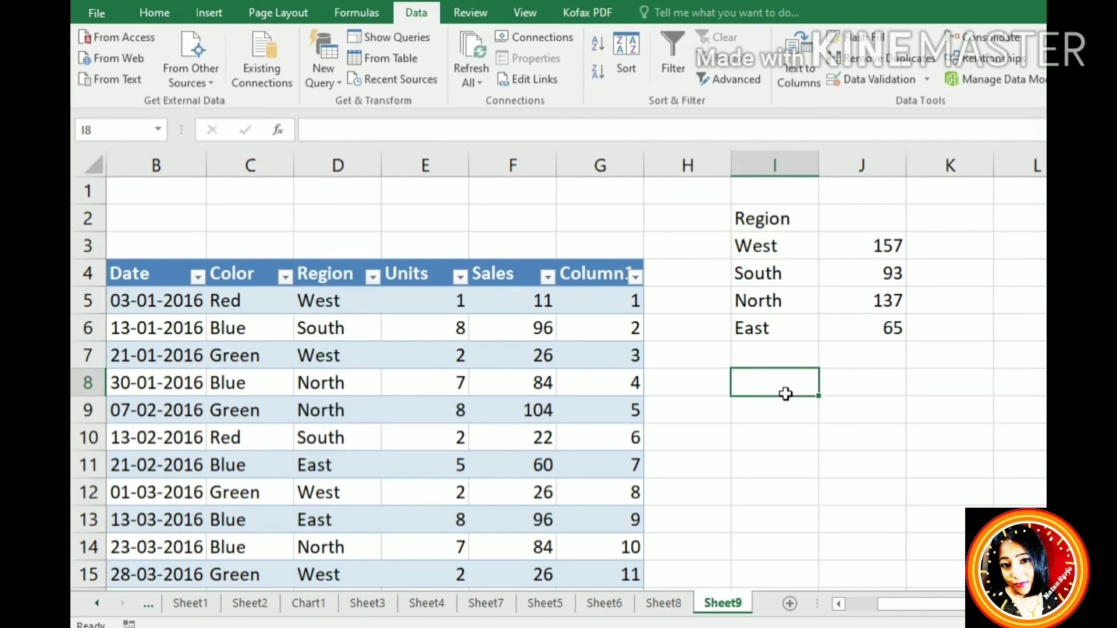
- Enter =COUNTA(Sales) in cell I8 using the named range Sales, and check which column the formula refers to
{"action": "type", "text": "="}
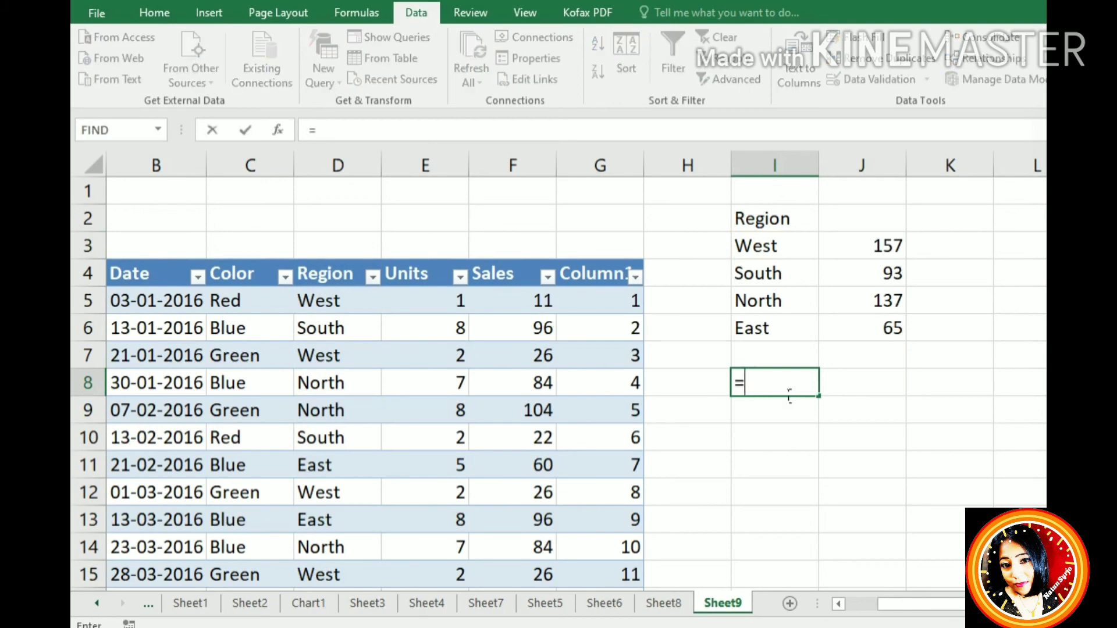
{"action": "type", "text": "COUNTA"}
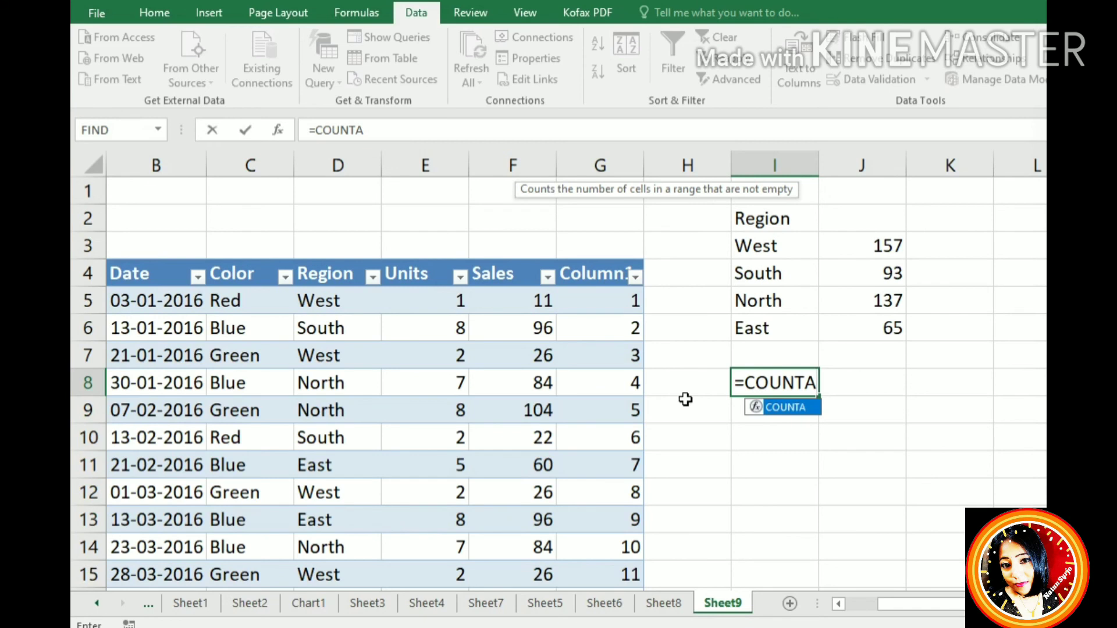
{"action": "left_click", "coordinate": [389, 130]}
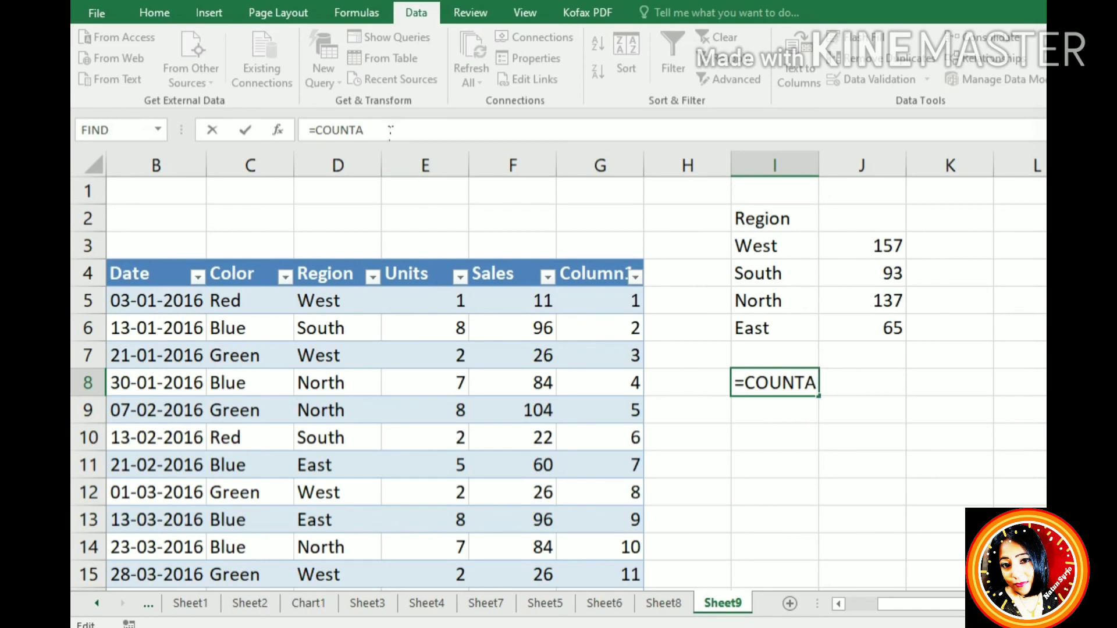
{"action": "type", "text": "("}
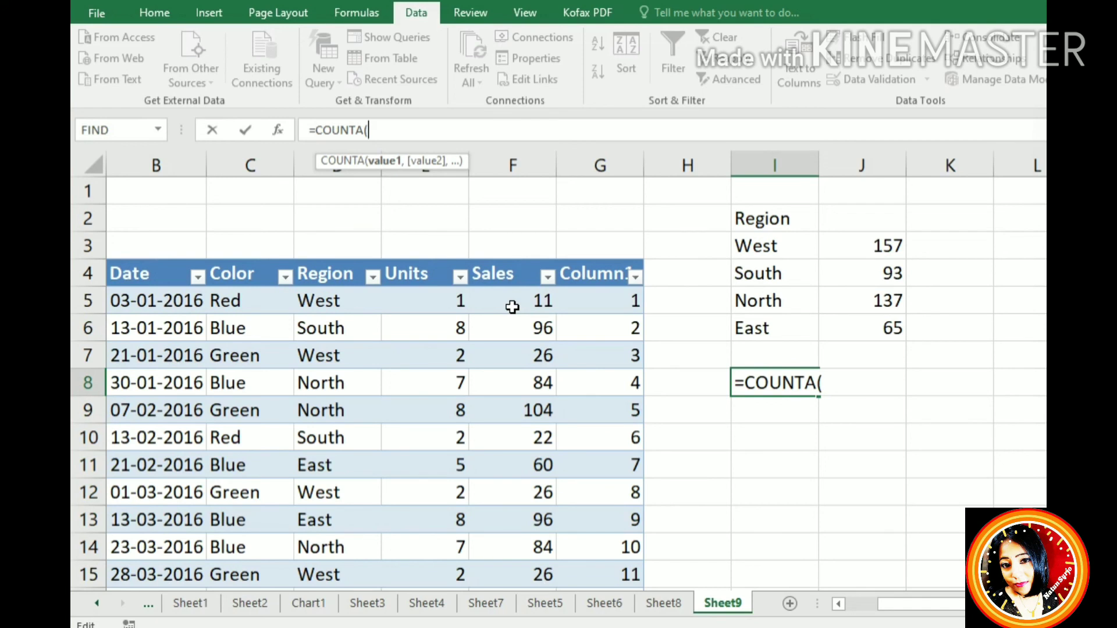
{"action": "type", "text": "SA"}
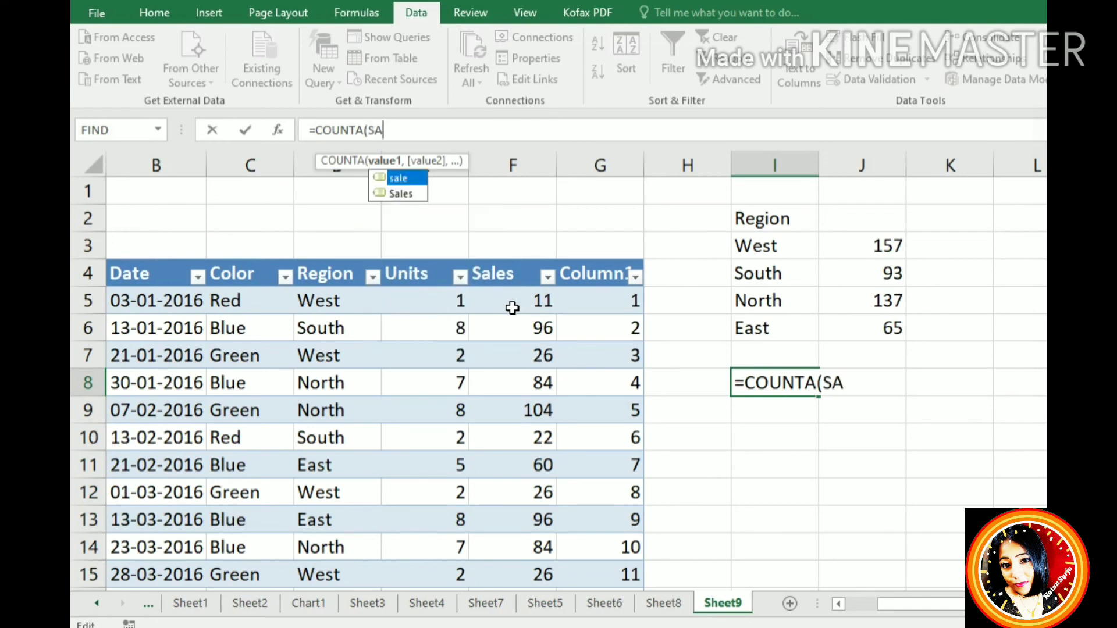
{"action": "left_click", "coordinate": [401, 195]}
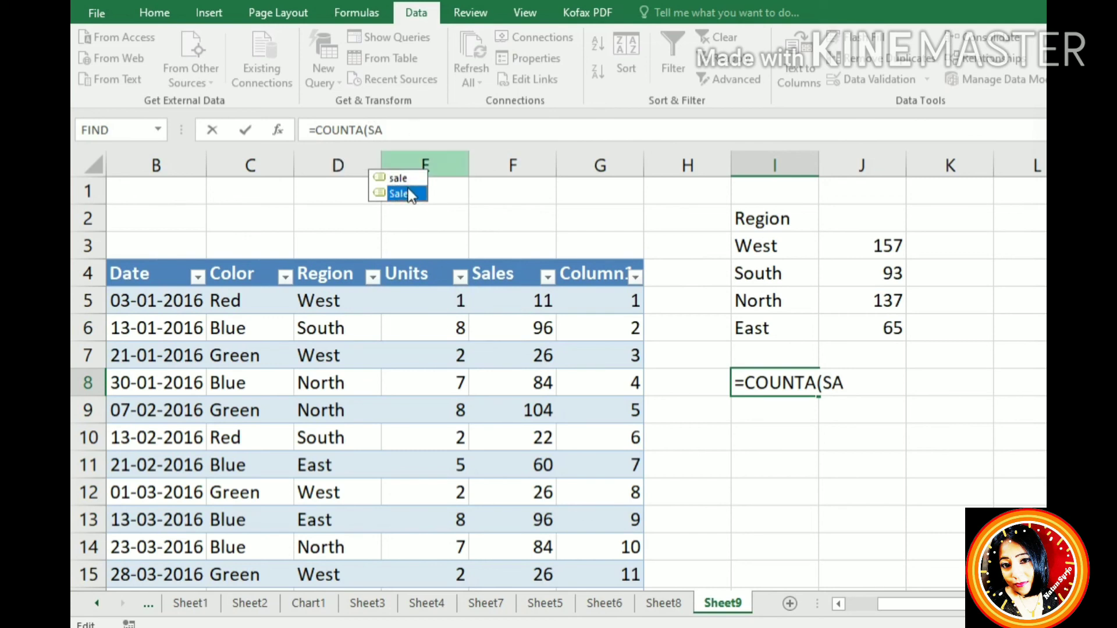
{"action": "double_click", "coordinate": [402, 194]}
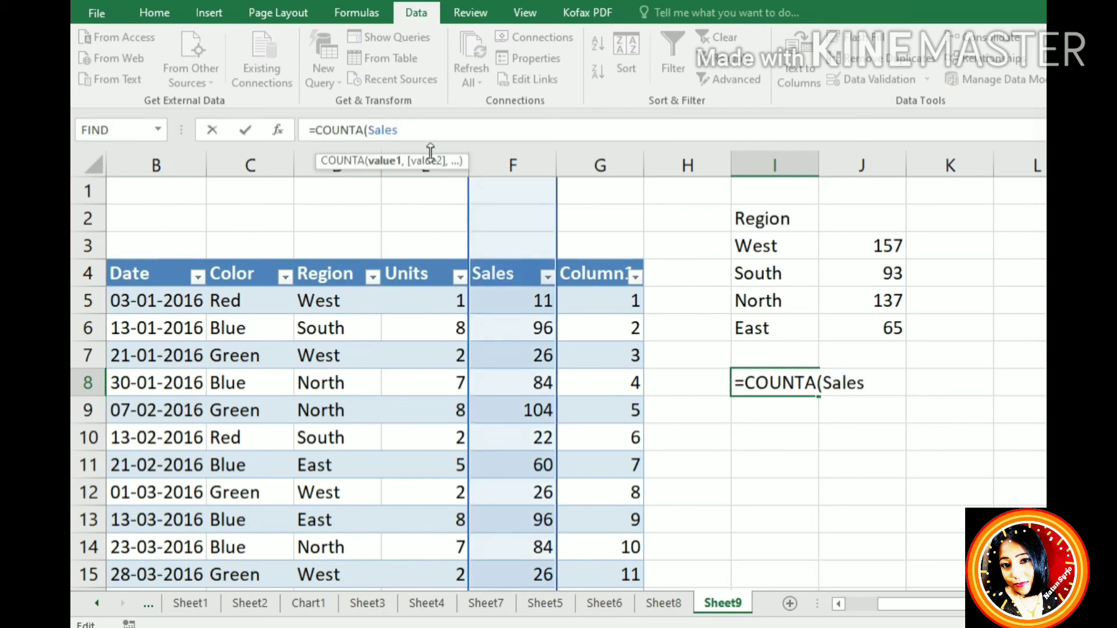
{"action": "type", "text": ")"}
{"action": "key", "text": "Return"}
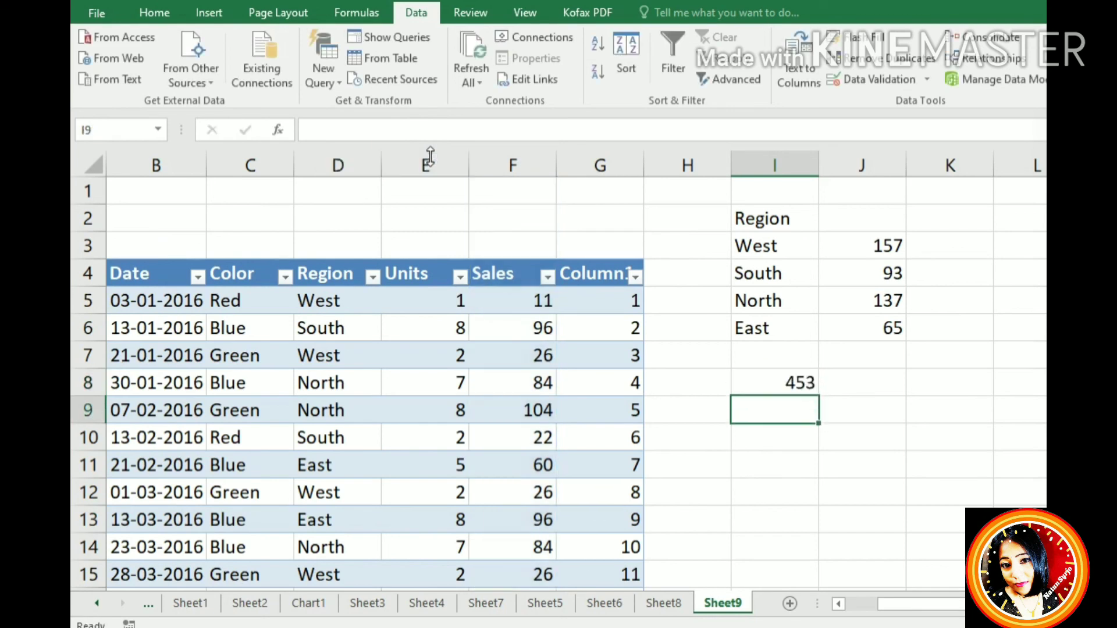
{"action": "left_click", "coordinate": [796, 385]}
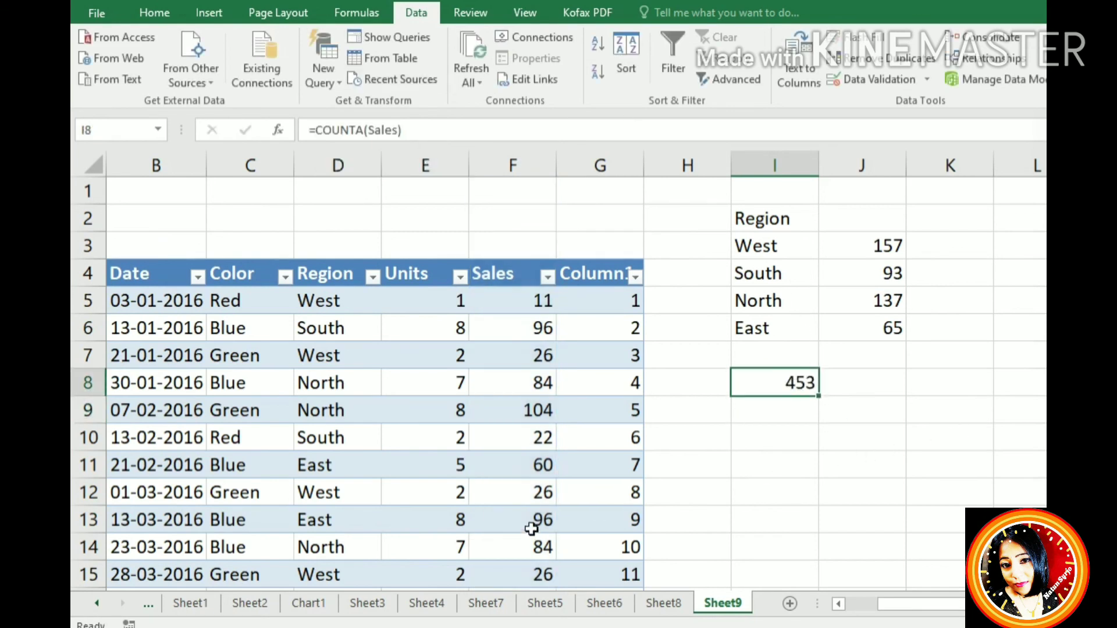
{"action": "left_click", "coordinate": [413, 130]}
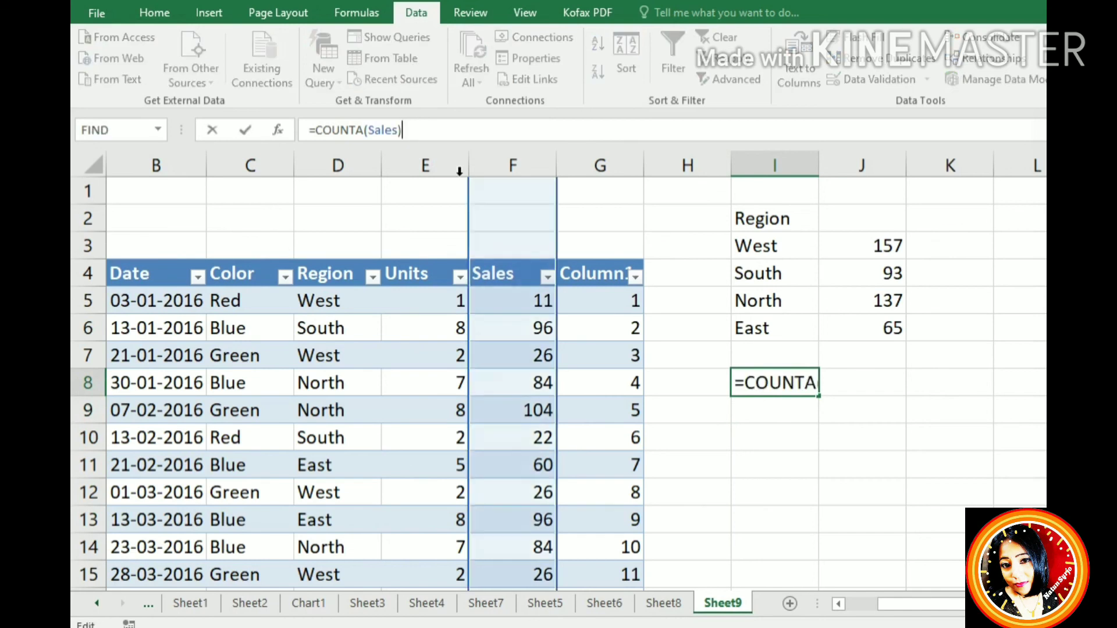
{"action": "left_click", "coordinate": [794, 474]}
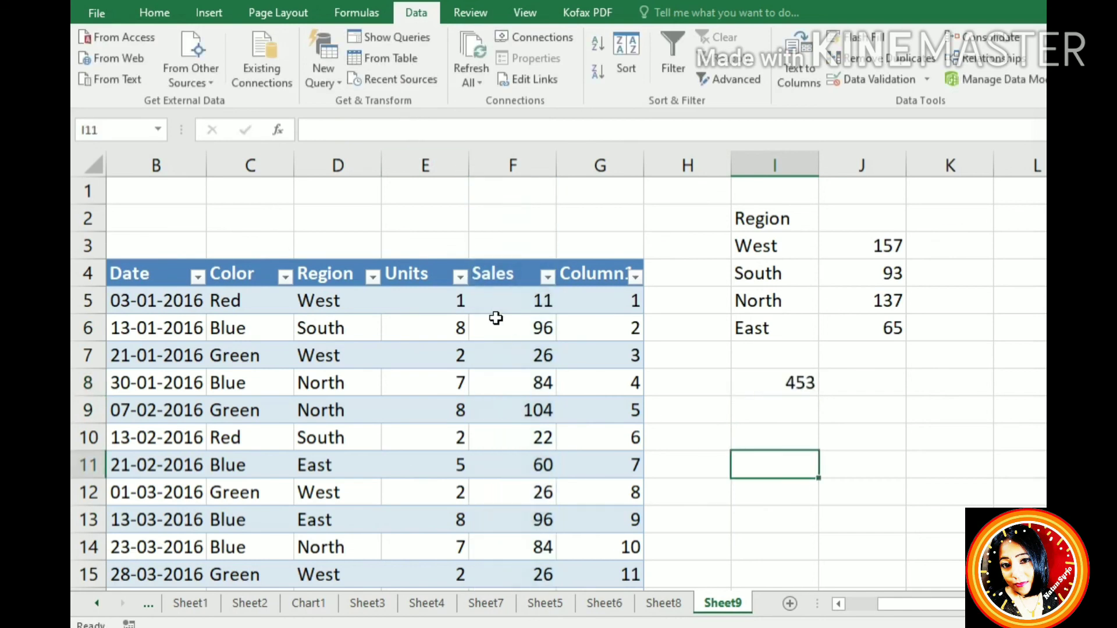
{"action": "left_click", "coordinate": [626, 177]}
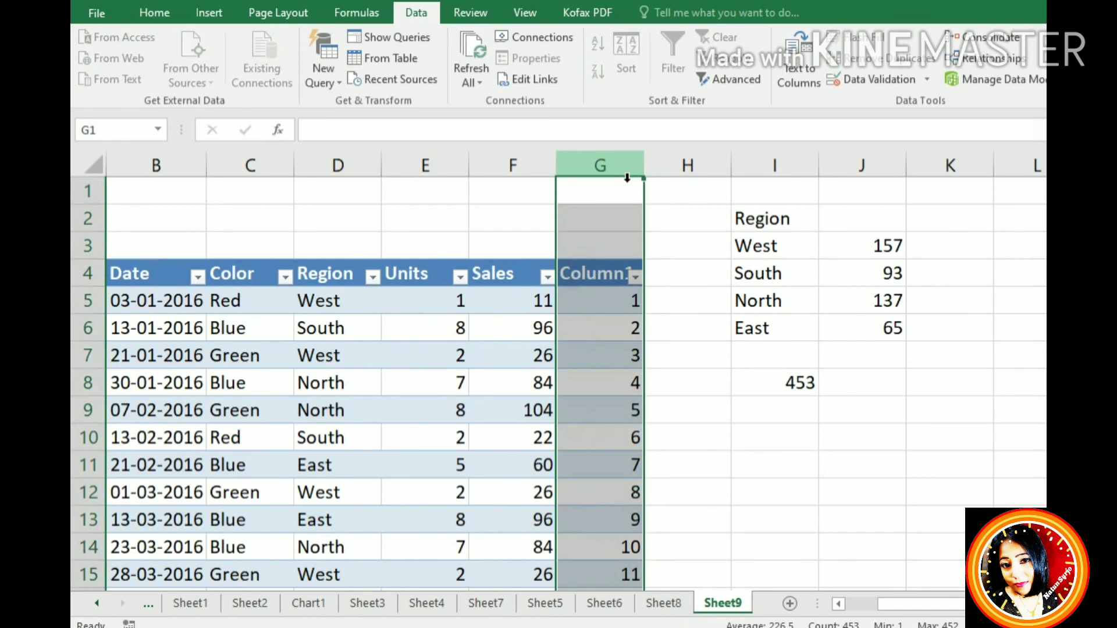
{"action": "key", "text": "Delete"}
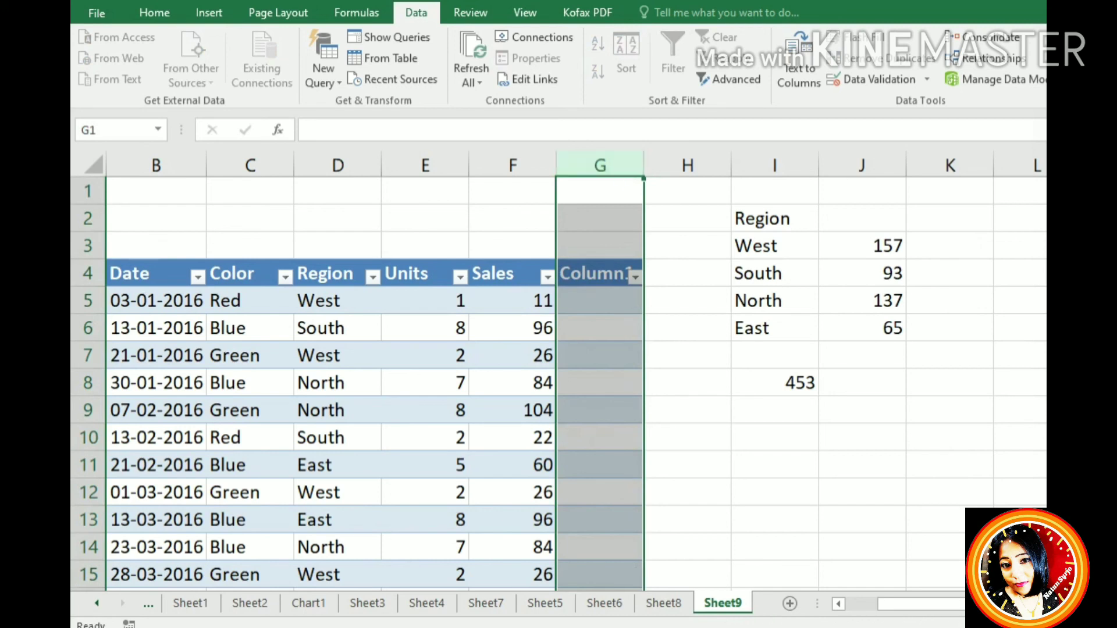
{"action": "key", "text": "ctrl+z"}
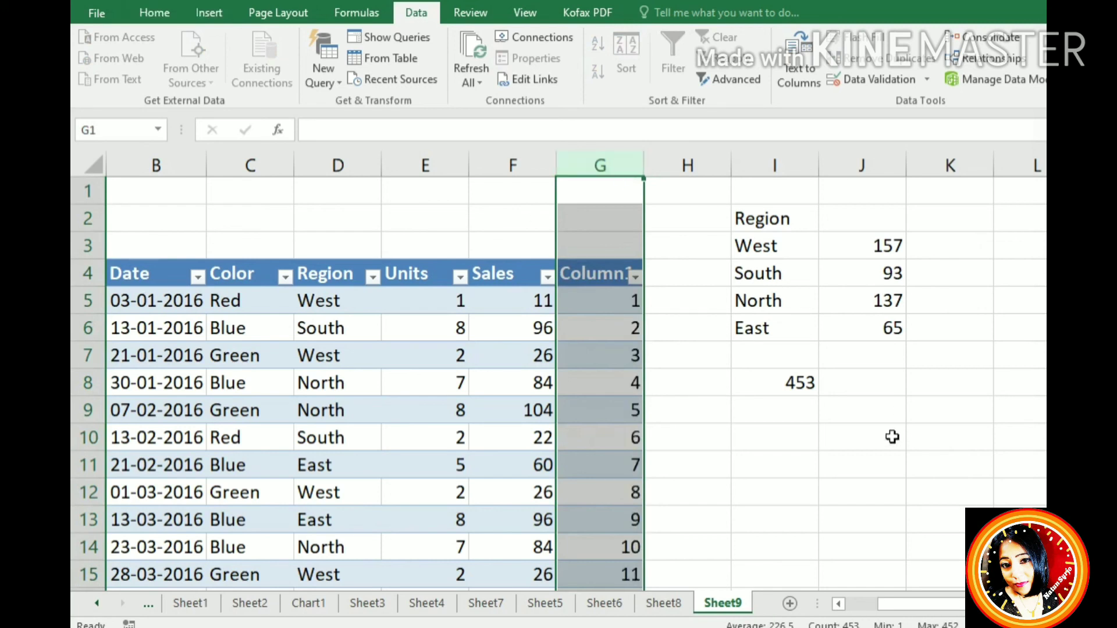
- Clear the Sales values in F10:F12 and F13, and check how the blanks affect the COUNTA formula in I8
{"action": "left_click_drag", "start_coordinate": [539, 448], "coordinate": [542, 511]}
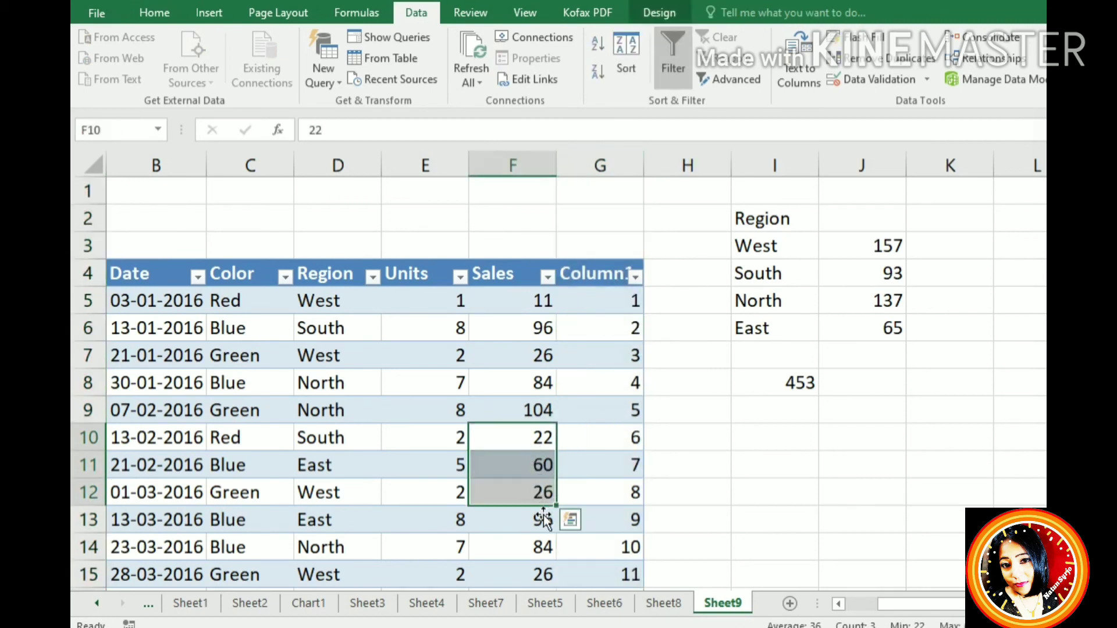
{"action": "key", "text": "Delete"}
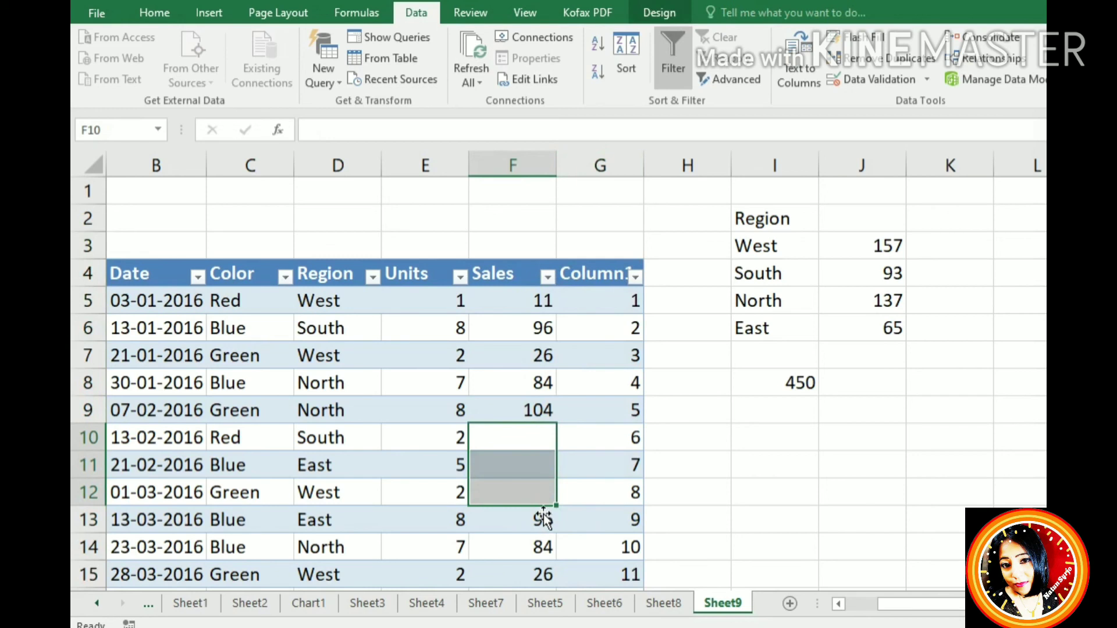
{"action": "left_click", "coordinate": [547, 531]}
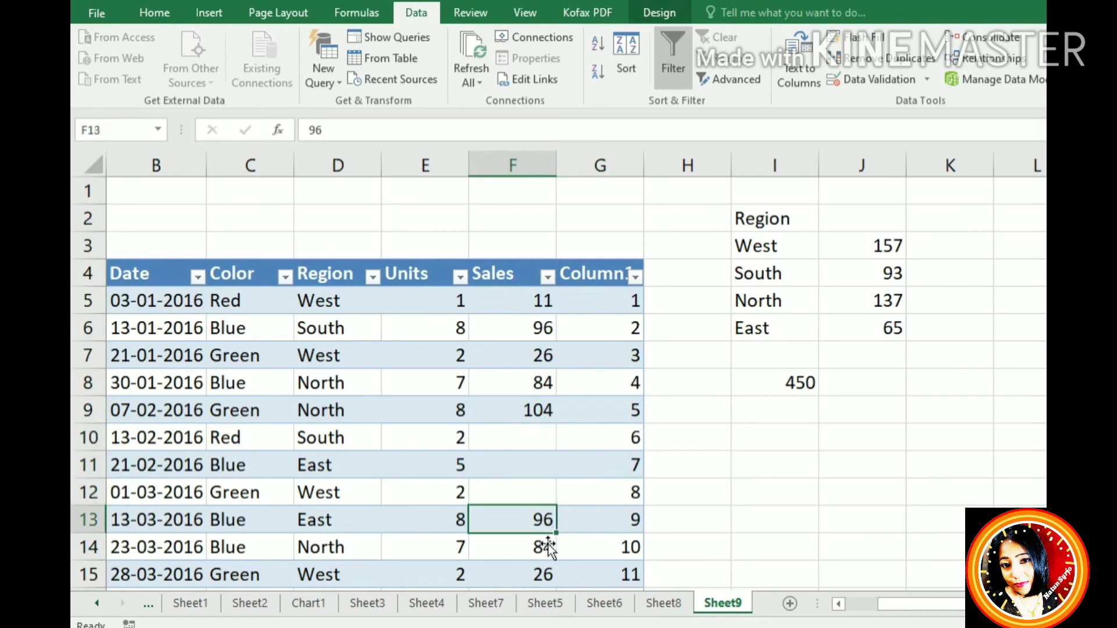
{"action": "key", "text": "Delete"}
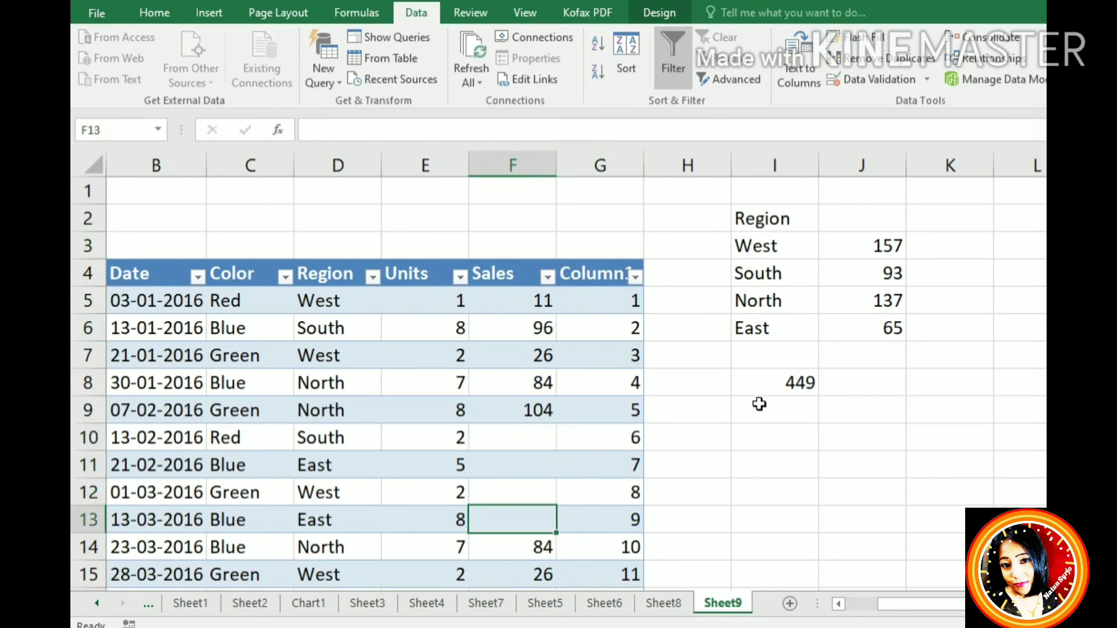
{"action": "left_click", "coordinate": [777, 389]}
{"action": "left_click", "coordinate": [548, 448]}
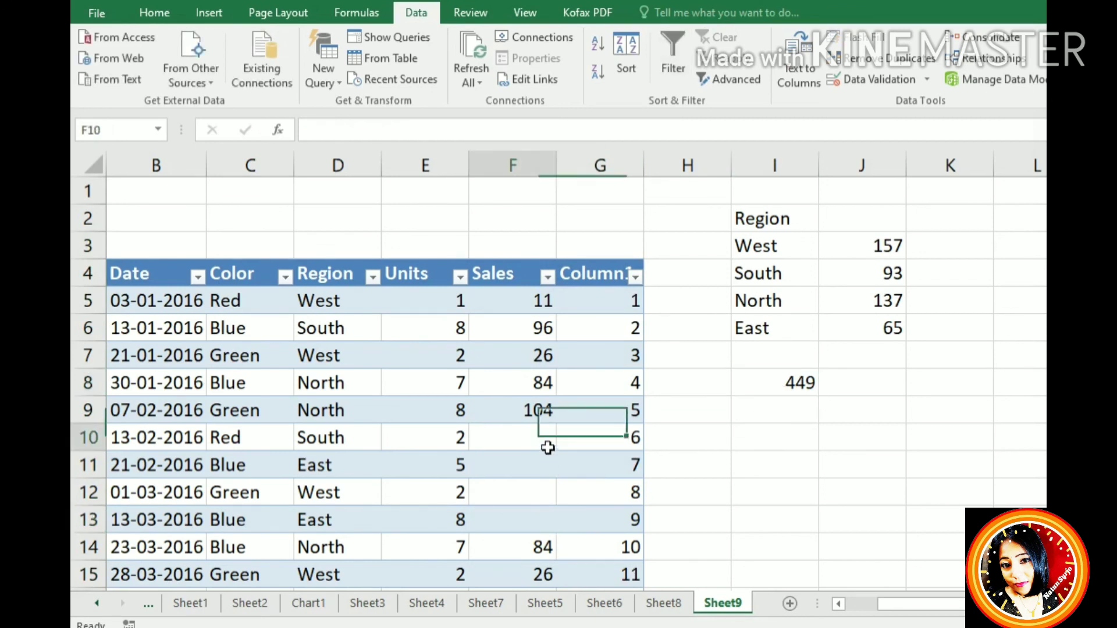
{"action": "left_click", "coordinate": [552, 477]}
{"action": "left_click", "coordinate": [556, 504]}
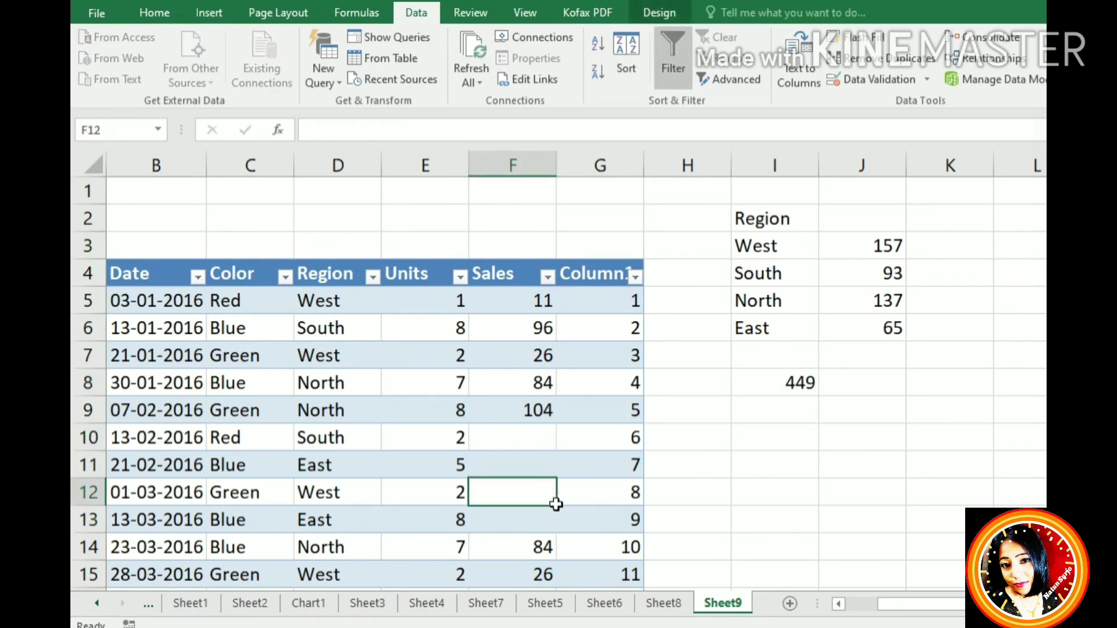
{"action": "left_click", "coordinate": [547, 526]}
{"action": "left_click", "coordinate": [543, 547]}
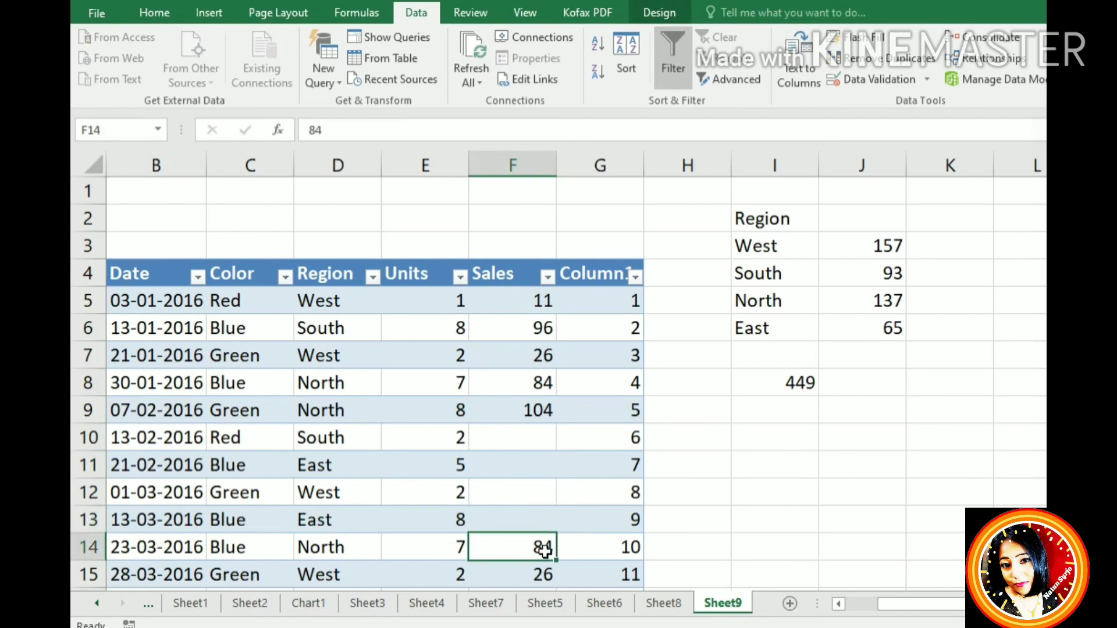
{"action": "left_click", "coordinate": [811, 391]}
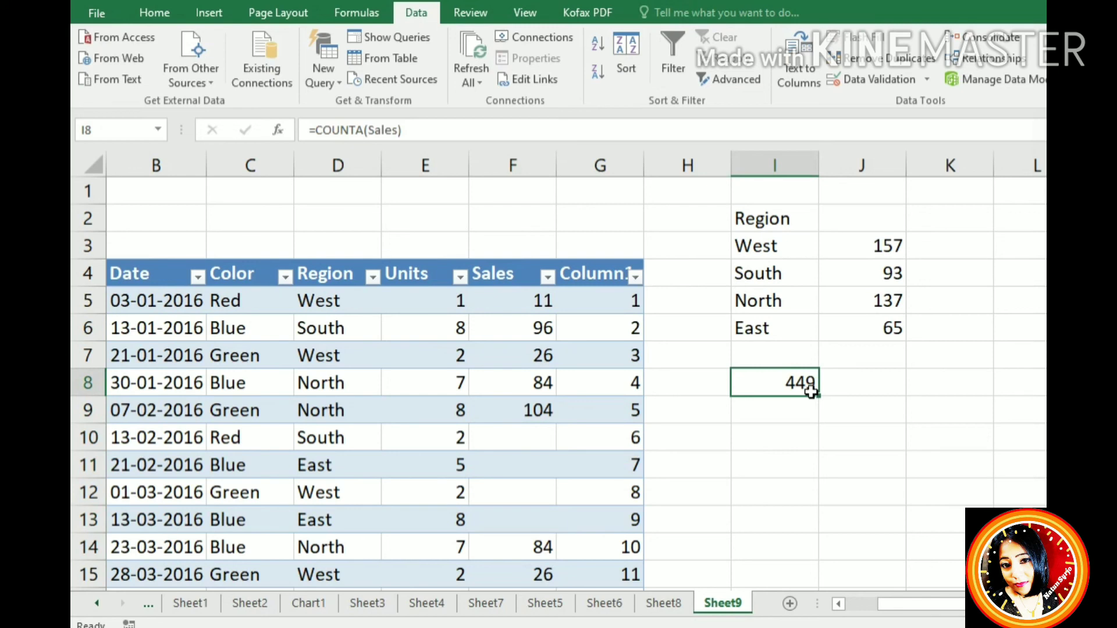
- Undo both deletions in the Sales column to restore F10:F13, and recheck the COUNTA formula in I8
{"action": "key", "text": "ctrl+z"}
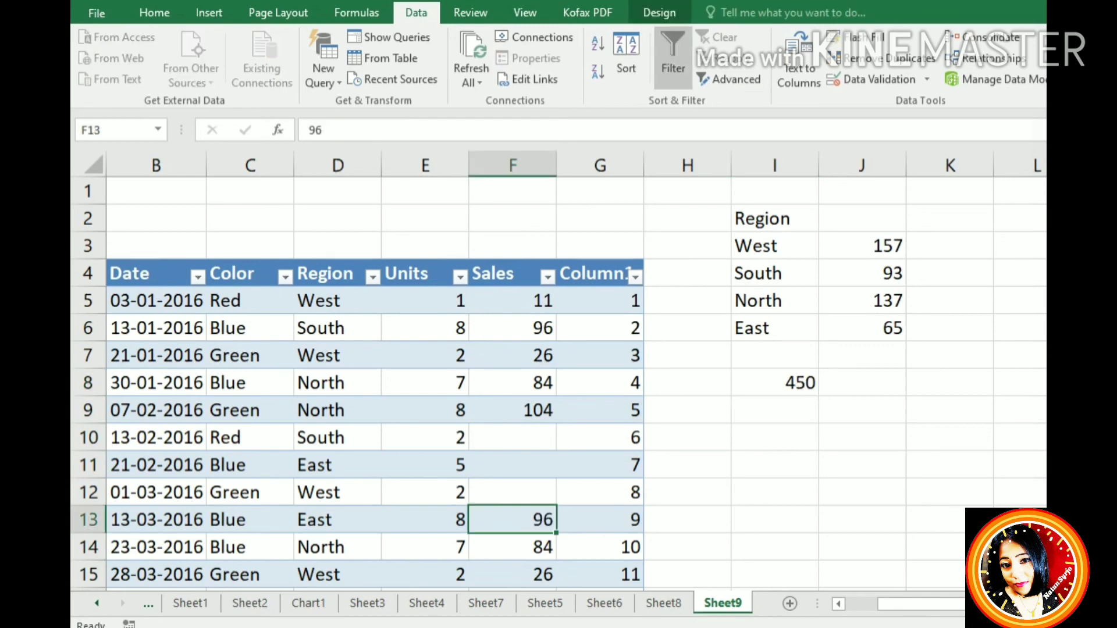
{"action": "key", "text": "ctrl+z"}
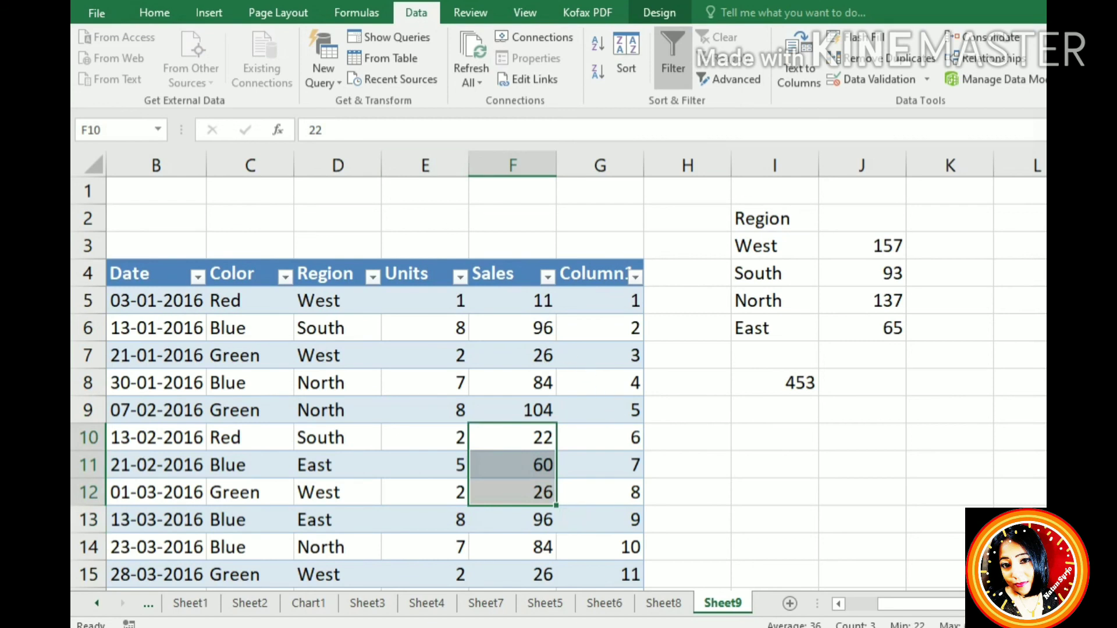
{"action": "left_click", "coordinate": [809, 391]}
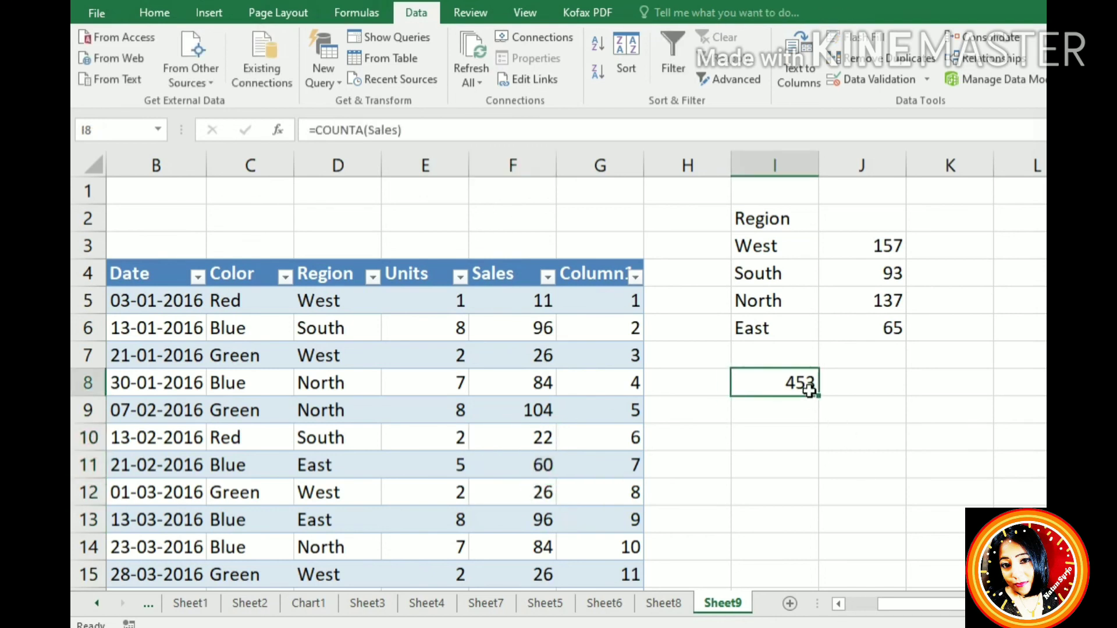
- Clear the Sales values in cells F10:F14
{"action": "left_click_drag", "start_coordinate": [532, 451], "coordinate": [541, 543]}
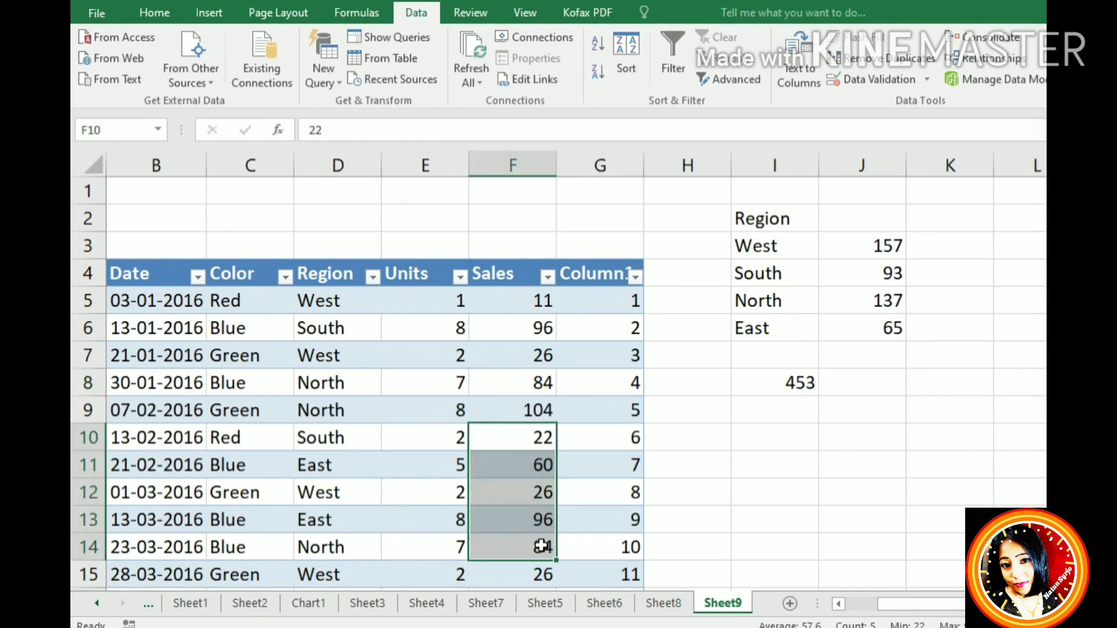
{"action": "key", "text": "Delete"}
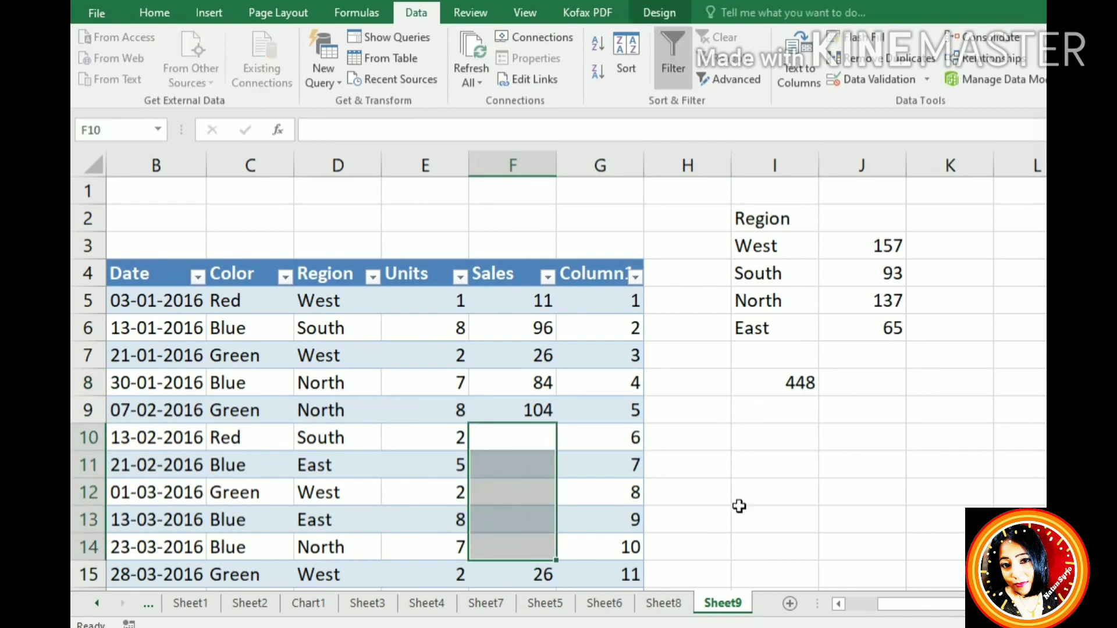
- Enter =COUNTBLANK(Sales) in cell I9 using the named range Sales
{"action": "left_click", "coordinate": [805, 409]}
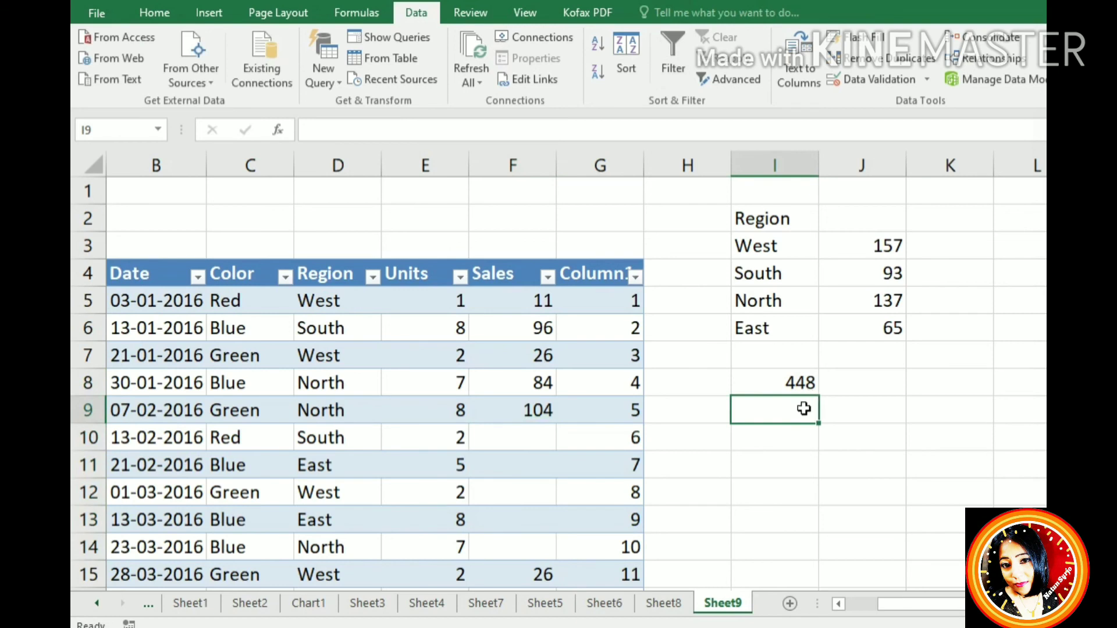
{"action": "type", "text": "=C"}
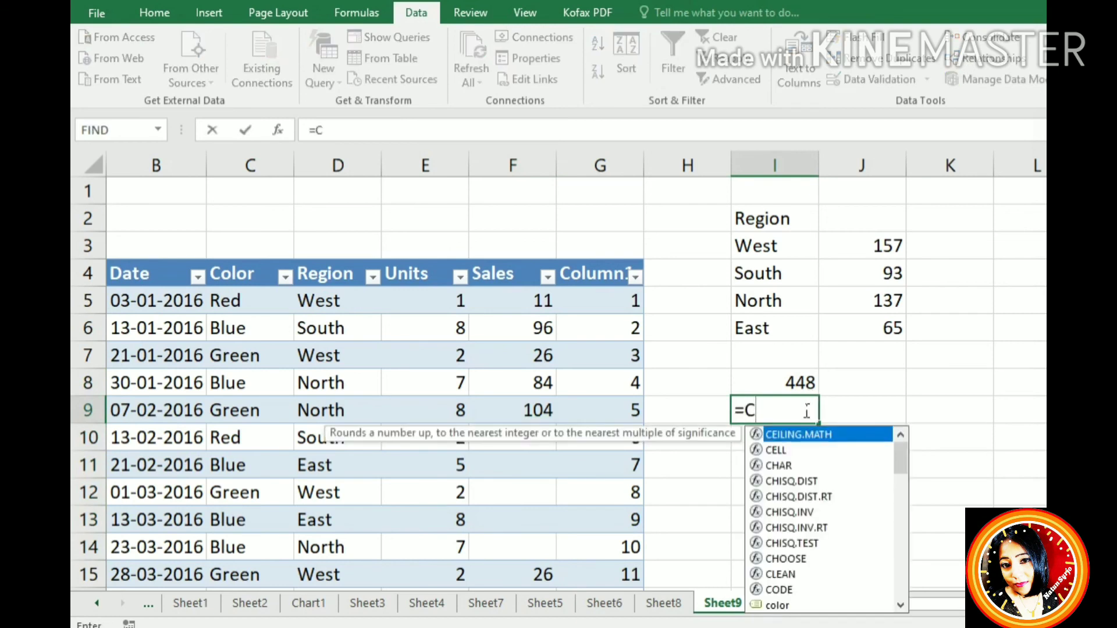
{"action": "type", "text": "OUN"}
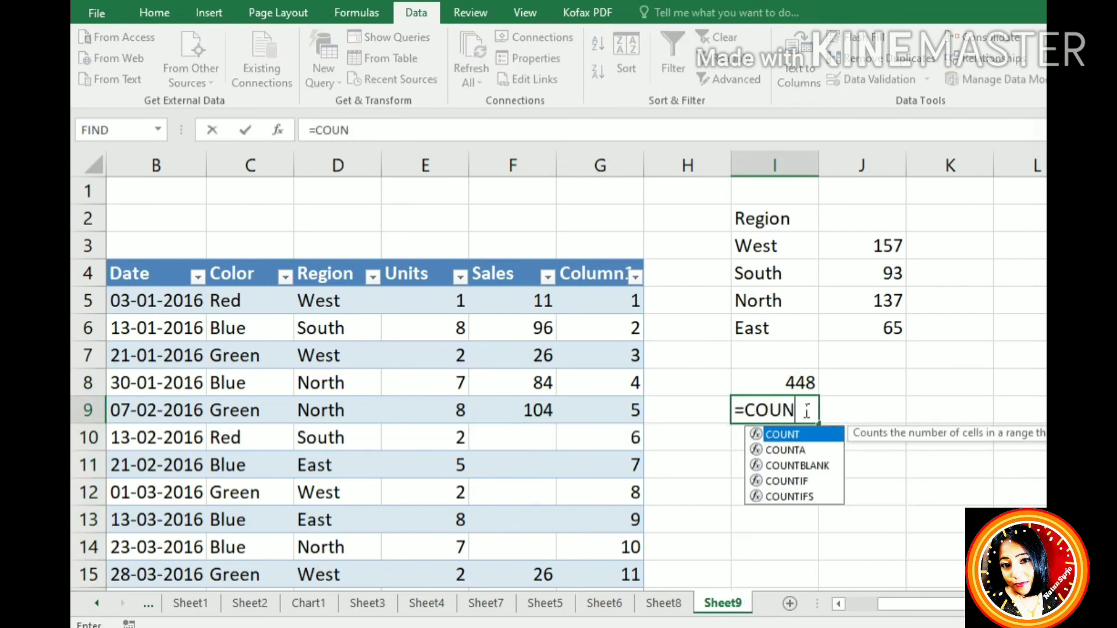
{"action": "left_click", "coordinate": [795, 464]}
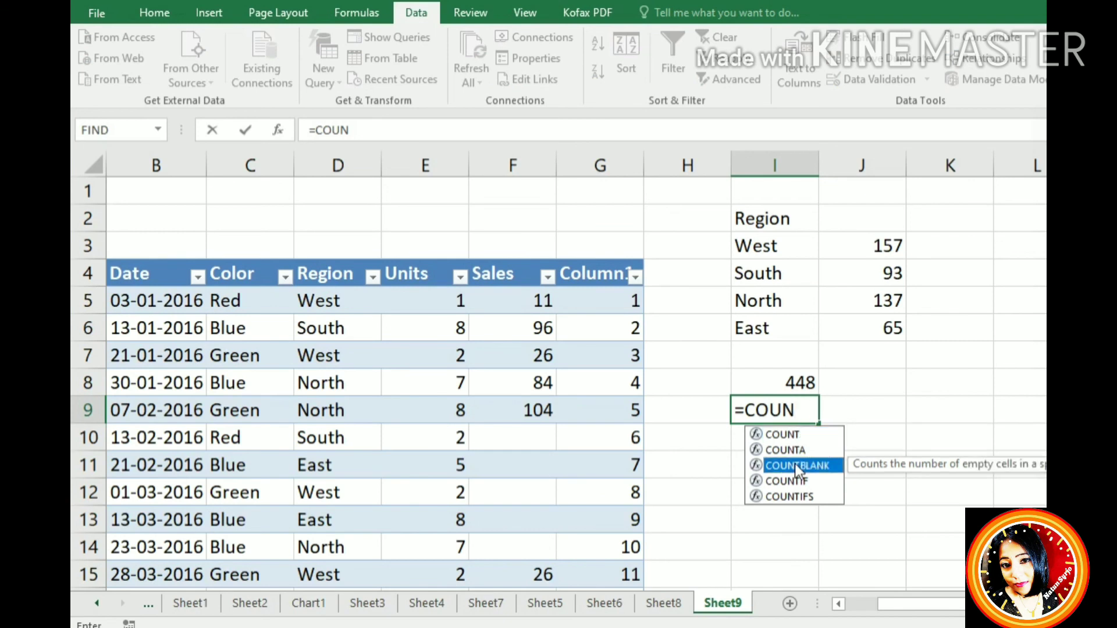
{"action": "double_click", "coordinate": [795, 464]}
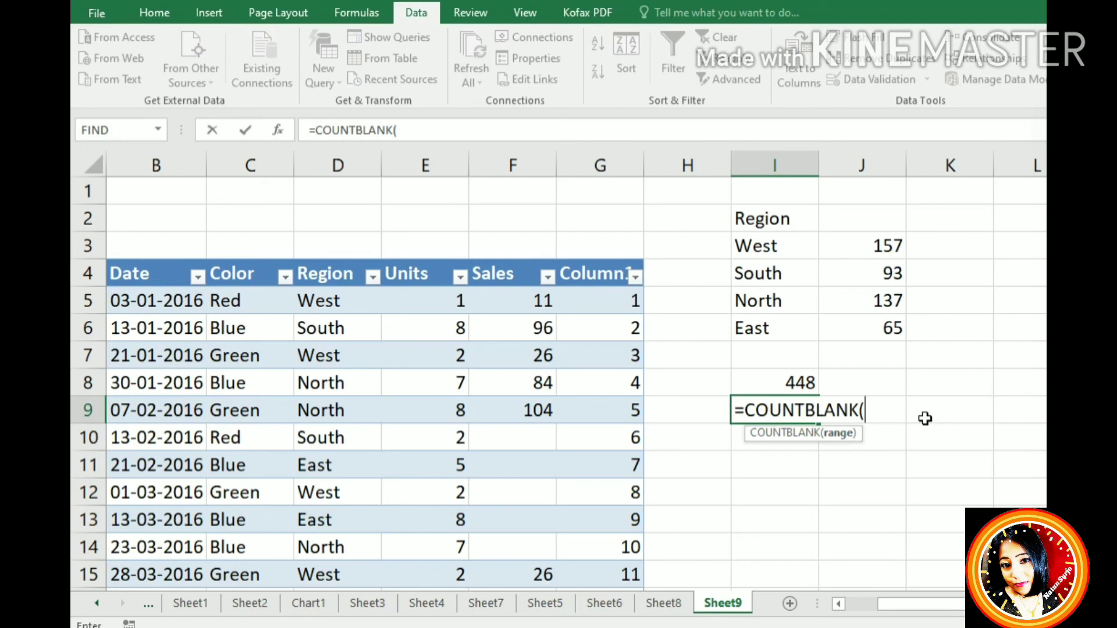
{"action": "left_click", "coordinate": [420, 129]}
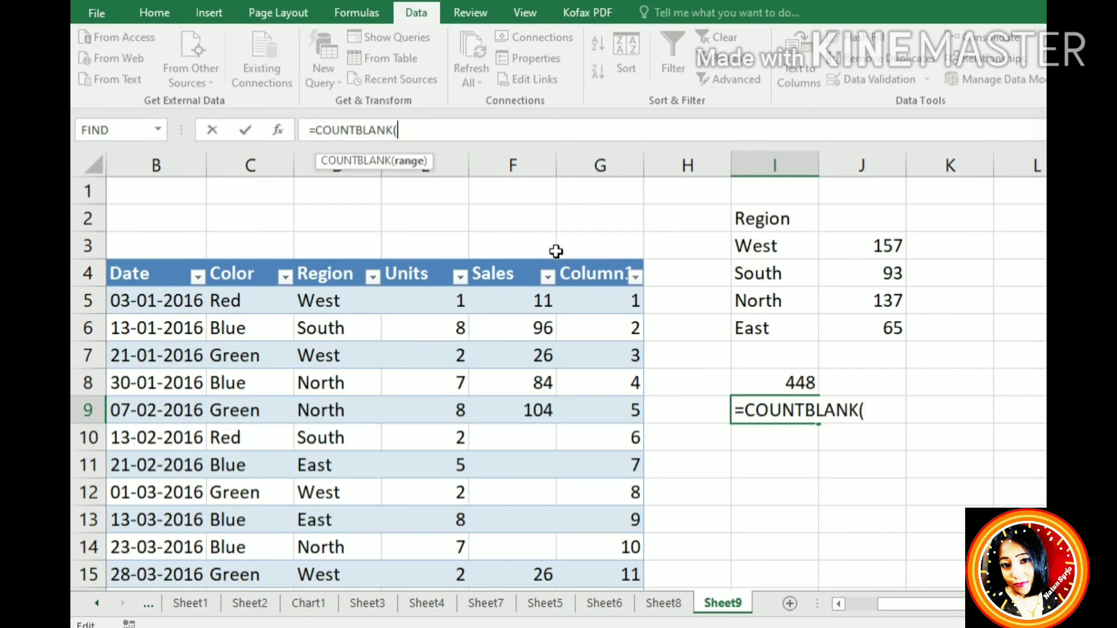
{"action": "type", "text": "SA"}
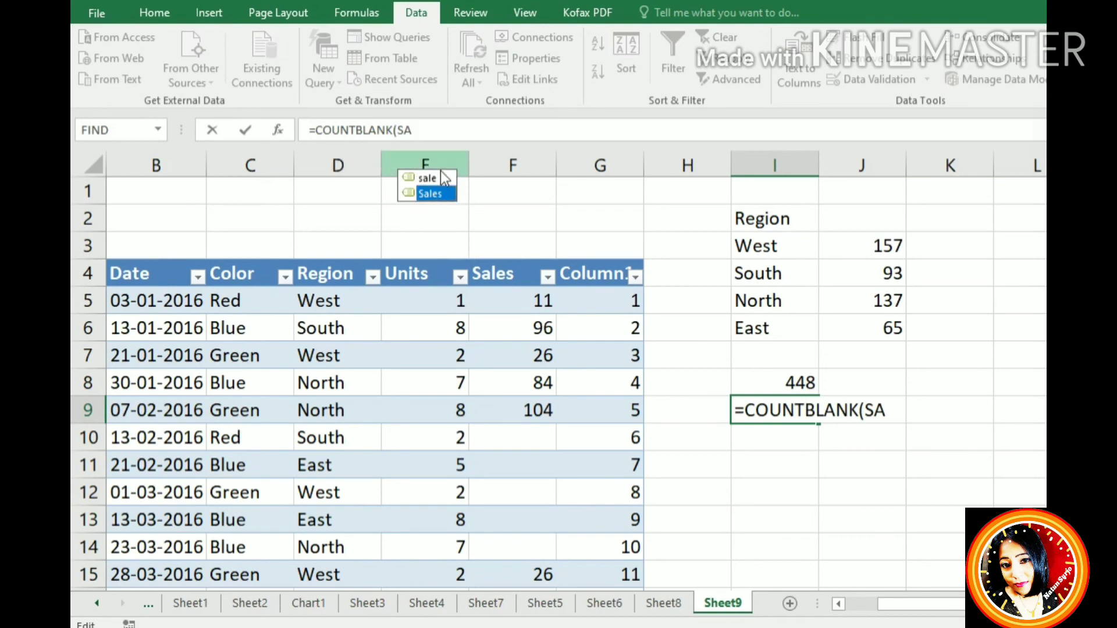
{"action": "double_click", "coordinate": [438, 196]}
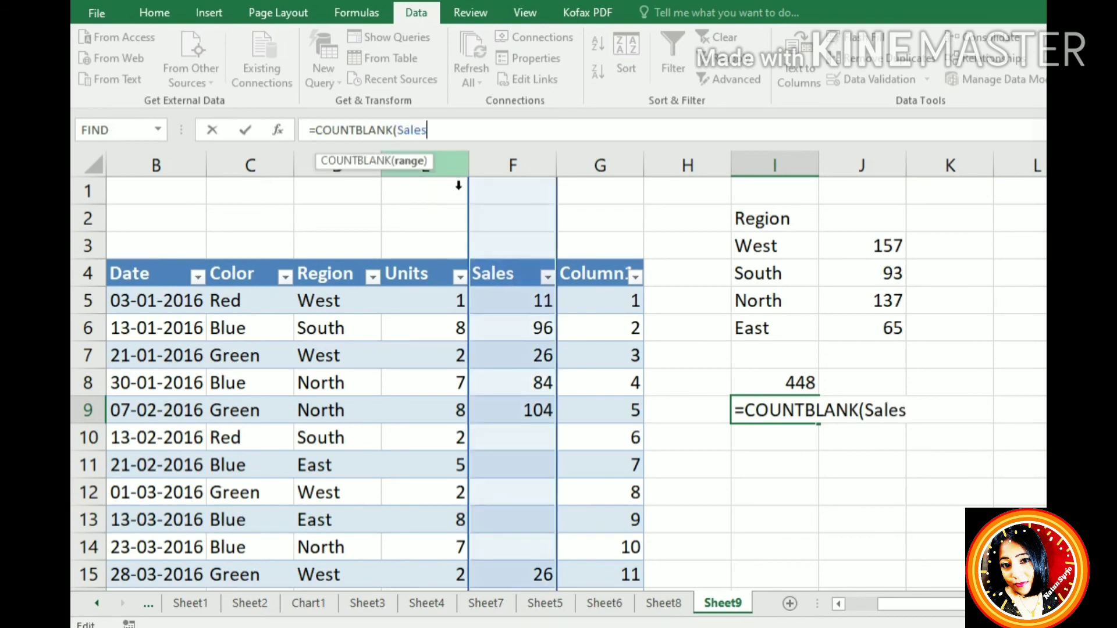
{"action": "type", "text": ")"}
{"action": "key", "text": "Return"}
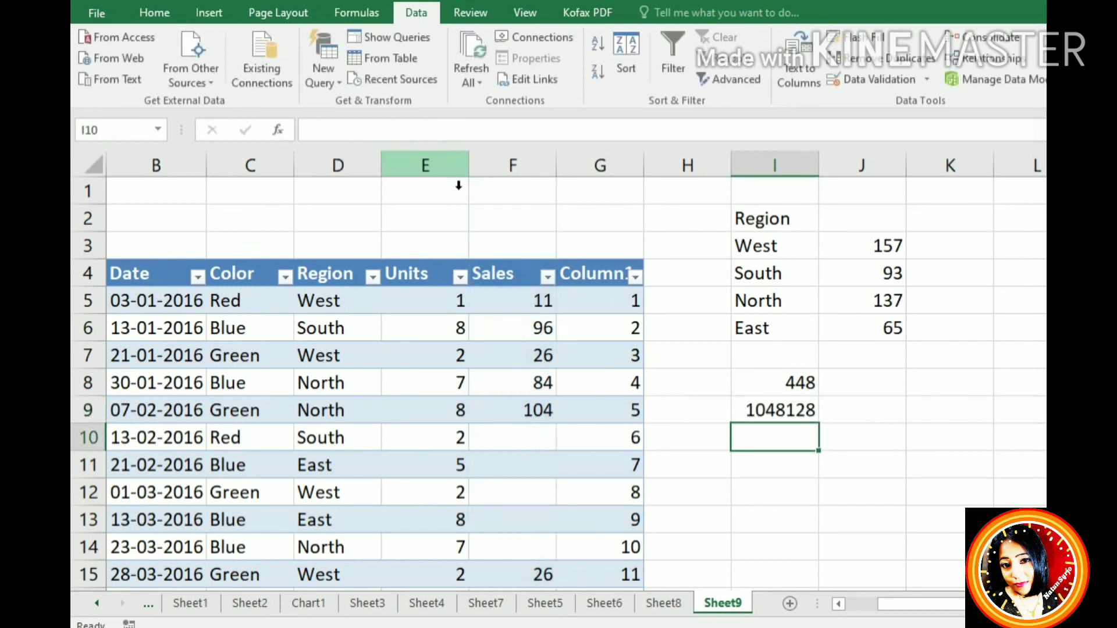
- Check which cells the COUNTBLANK formula in I9 refers to, and compare them with column F
{"action": "left_click", "coordinate": [802, 412]}
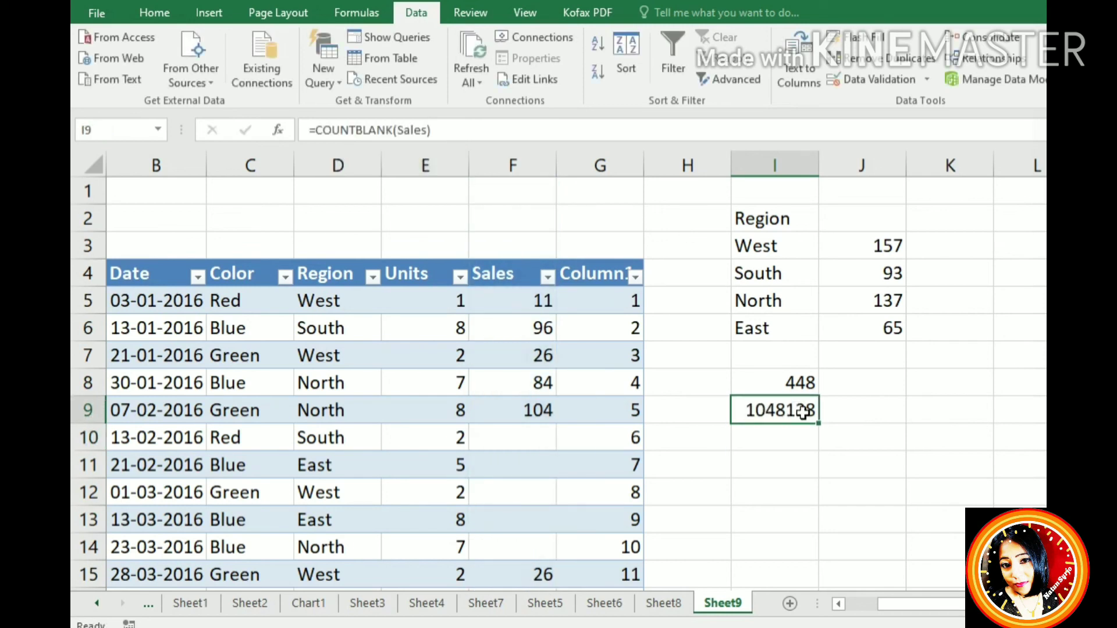
{"action": "left_click", "coordinate": [454, 133]}
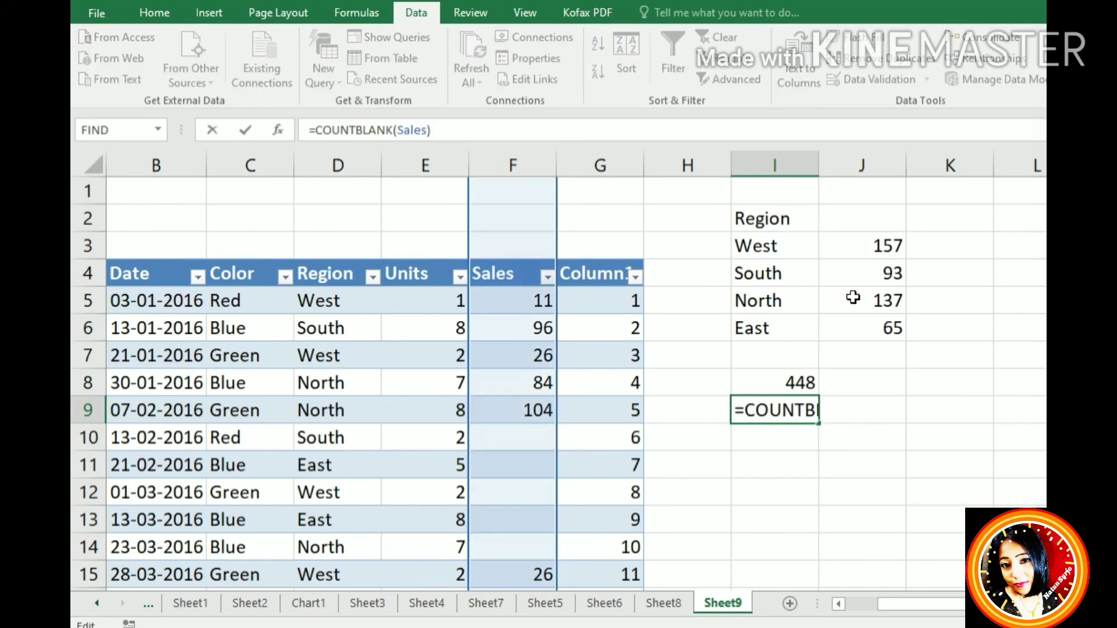
{"action": "left_click", "coordinate": [861, 457]}
{"action": "left_click", "coordinate": [812, 414]}
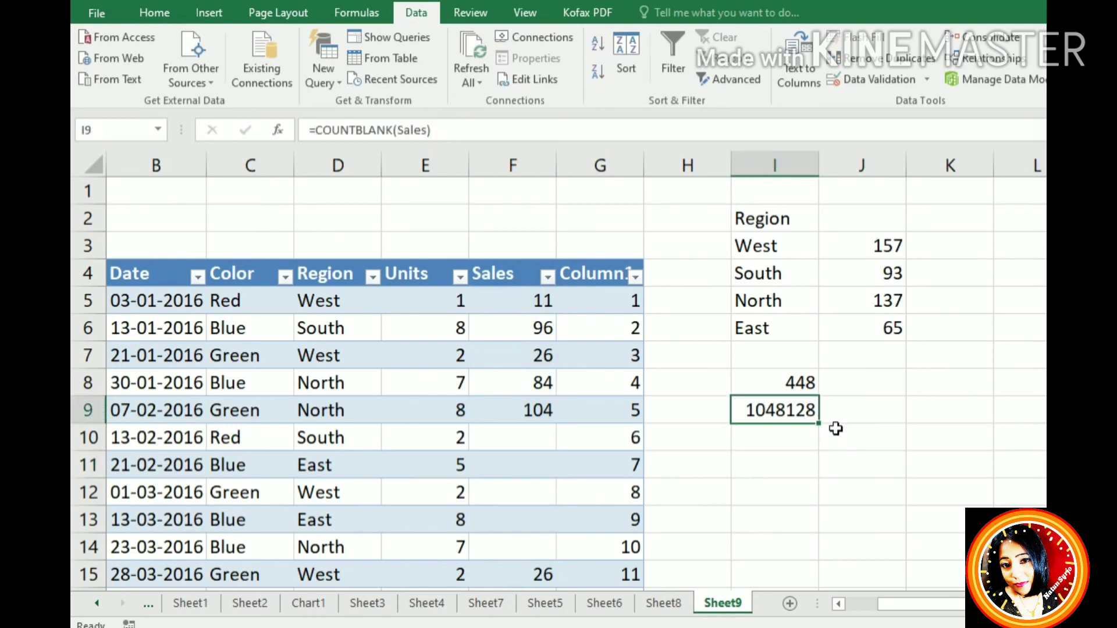
{"action": "left_click", "coordinate": [515, 171]}
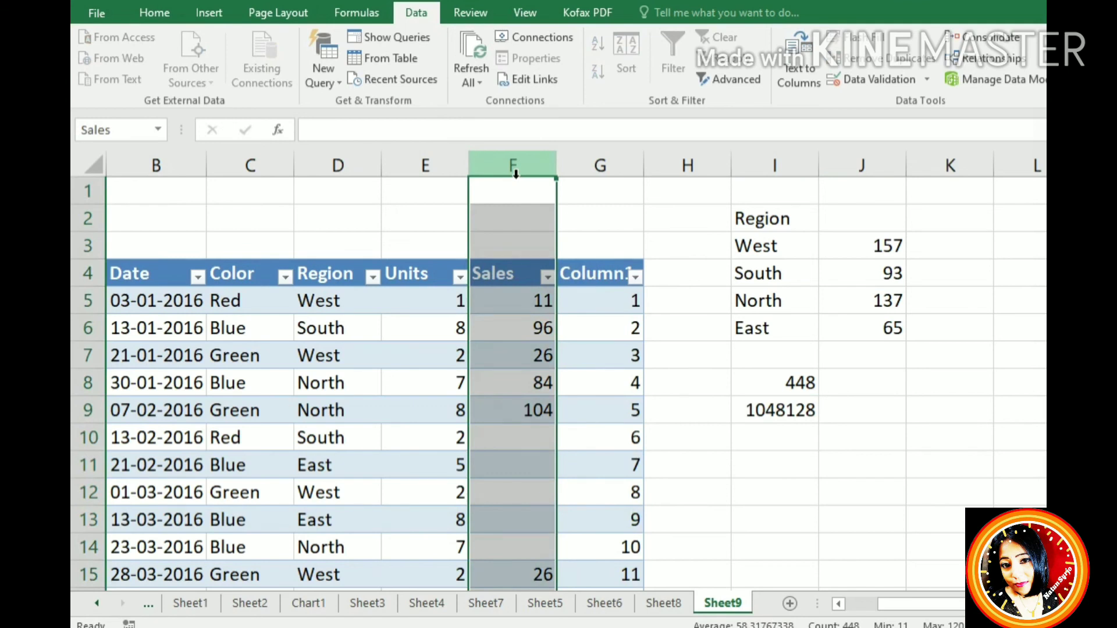
- Try to name the Sales column range F4:F456, including its header, "SALES 2"
{"action": "left_click", "coordinate": [519, 260]}
{"action": "left_click", "coordinate": [536, 284]}
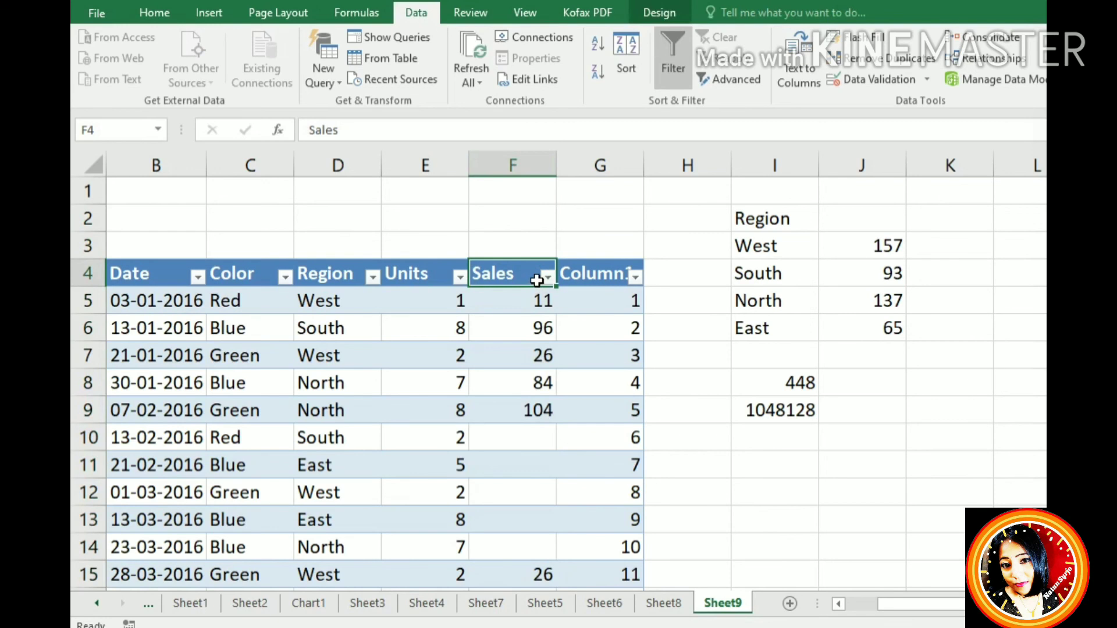
{"action": "left_click_drag", "start_coordinate": [536, 280], "coordinate": [527, 512]}
{"action": "scroll", "coordinate": [552, 314], "scroll_direction": "up", "scroll_amount": 20}
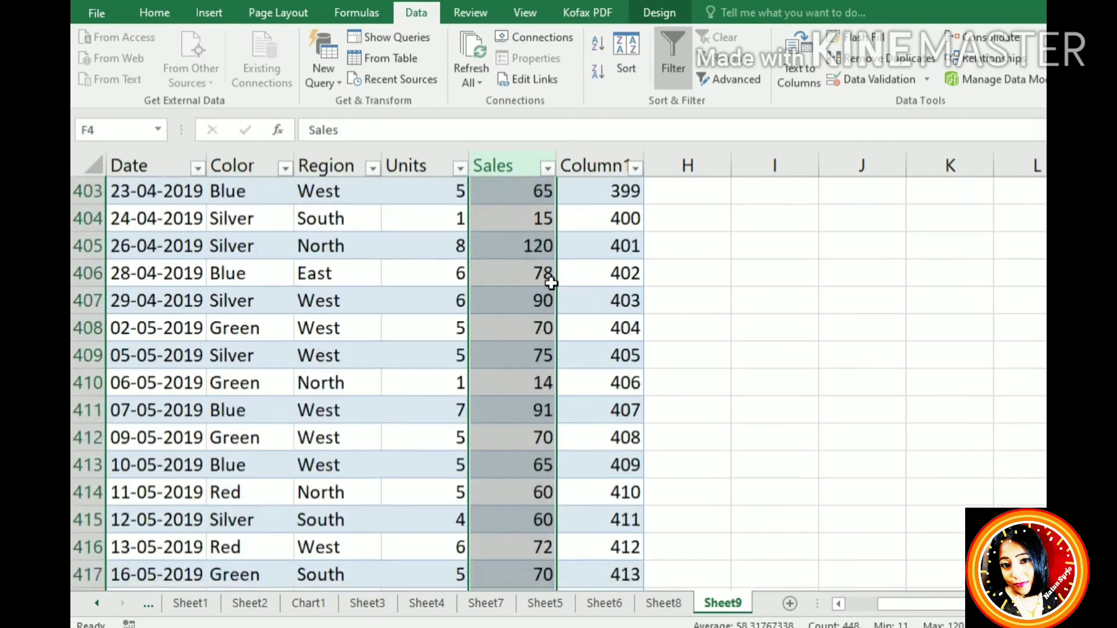
{"action": "scroll", "coordinate": [549, 249], "scroll_direction": "up", "scroll_amount": 20}
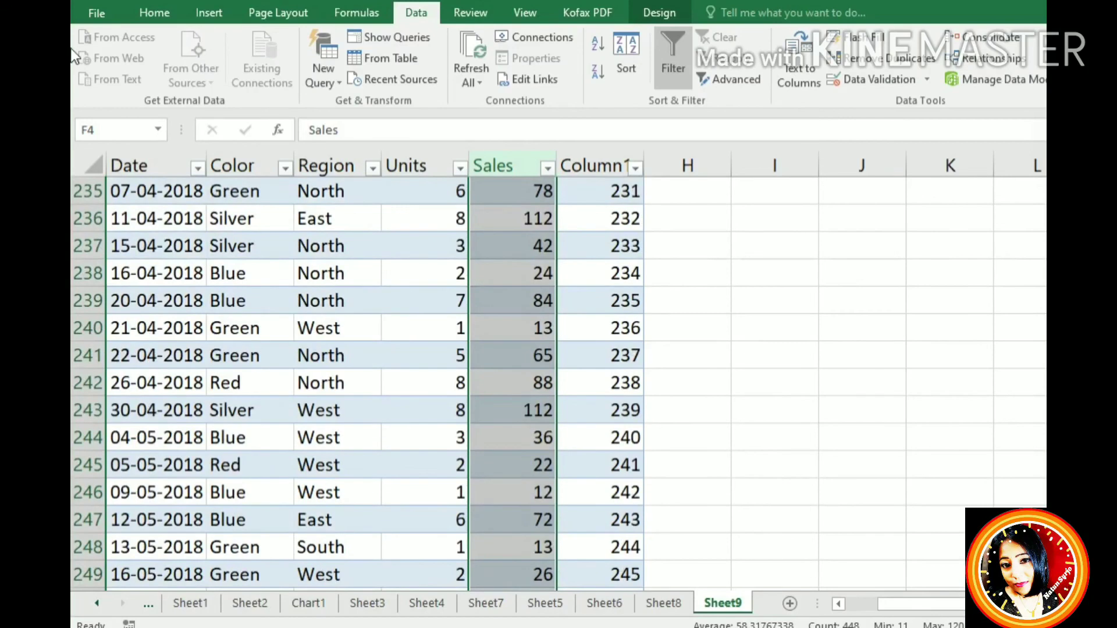
{"action": "left_click", "coordinate": [108, 138]}
{"action": "type", "text": "SALES 2"}
{"action": "key", "text": "Return"}
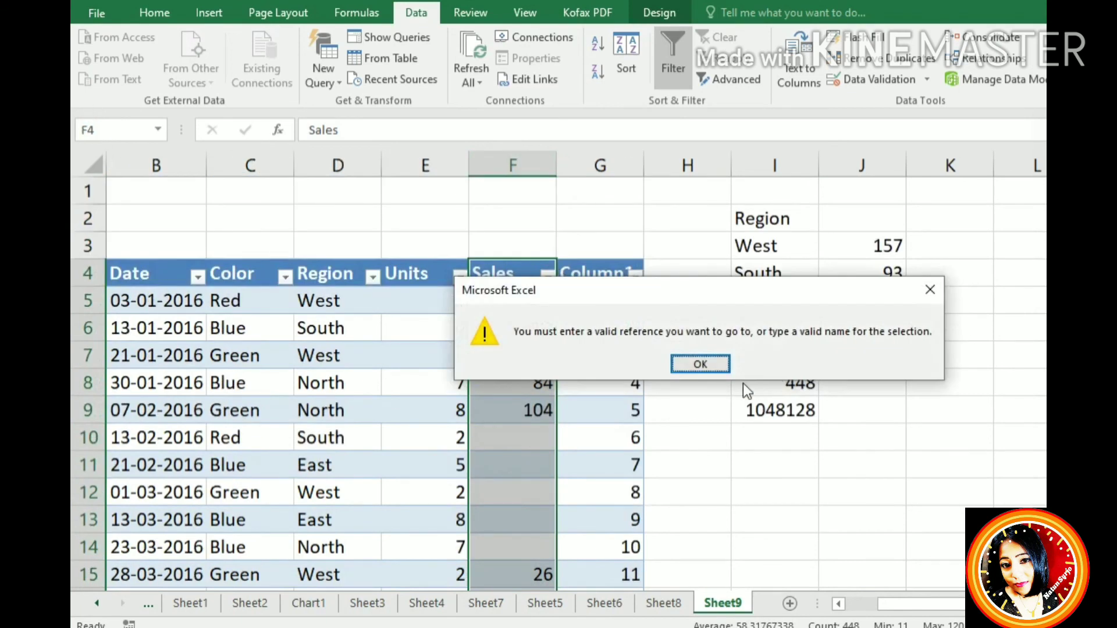
{"action": "left_click", "coordinate": [714, 364]}
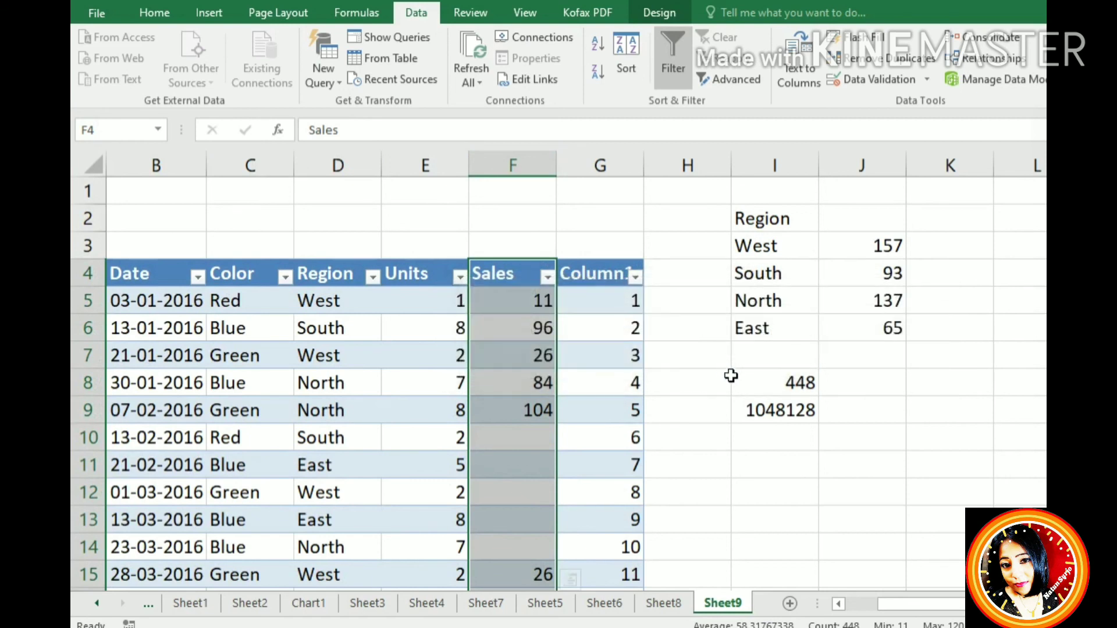
- Select the existing named range Sales to check which cells it covers
{"action": "left_click", "coordinate": [159, 127]}
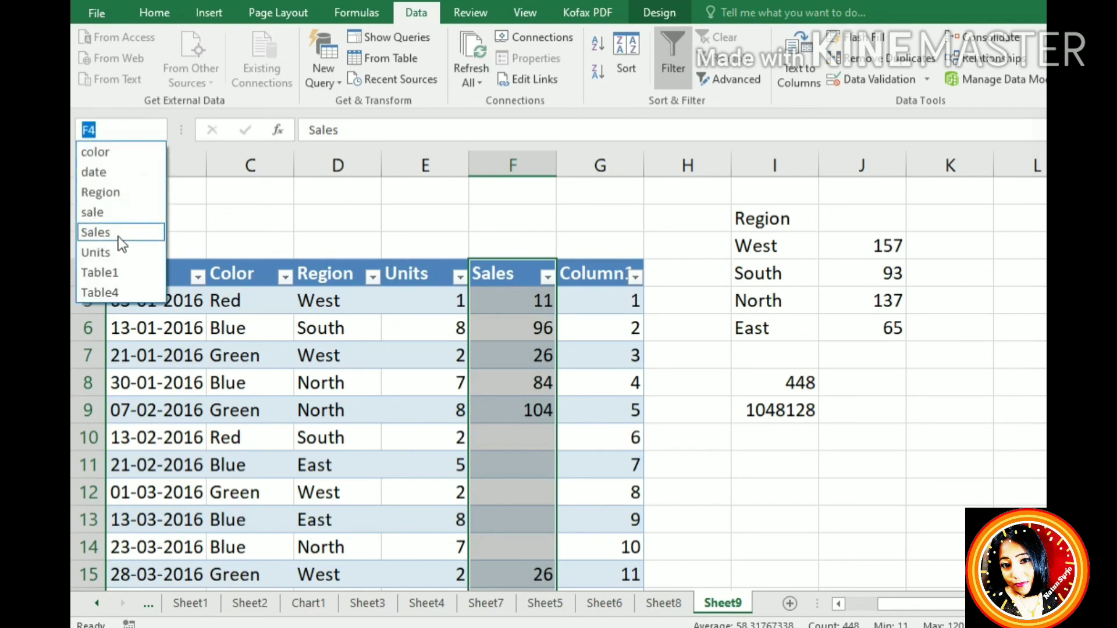
{"action": "left_click", "coordinate": [119, 232]}
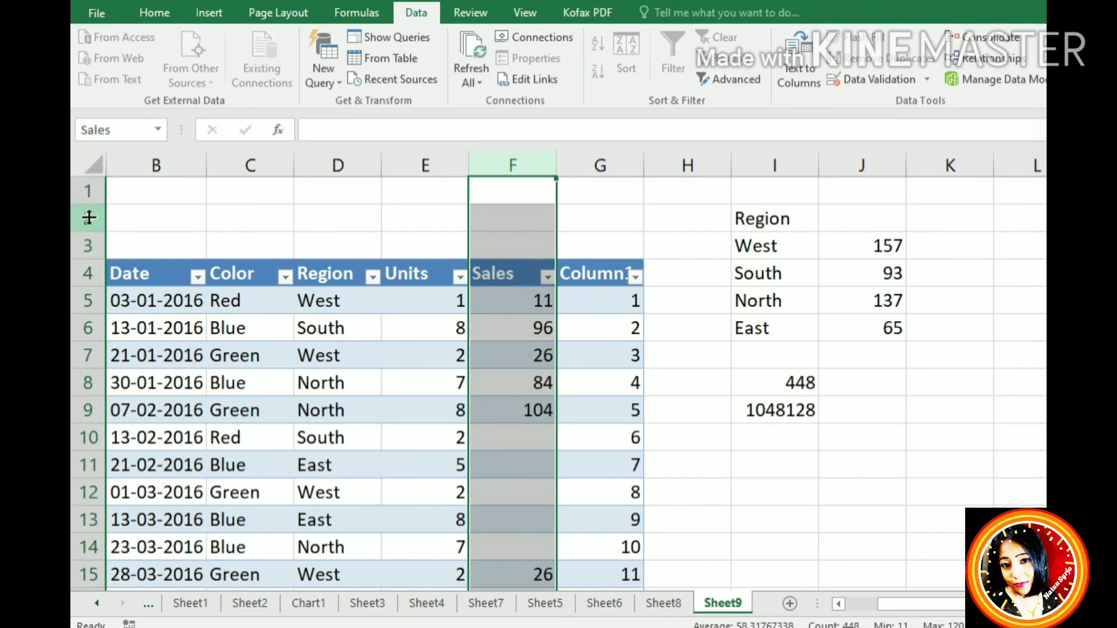
{"action": "left_click", "coordinate": [137, 133]}
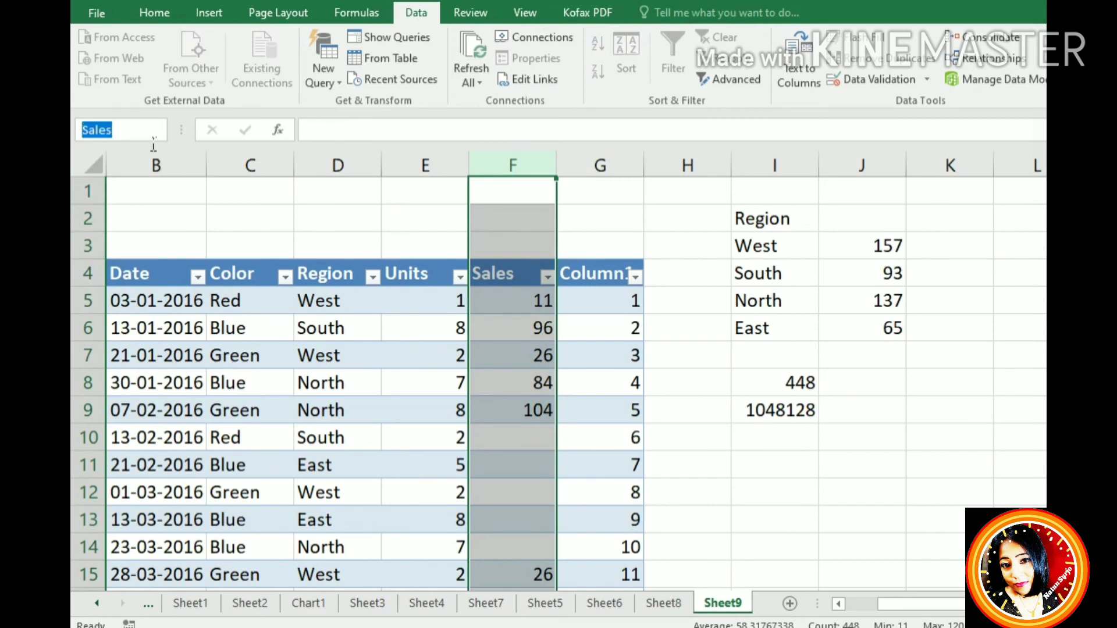
{"action": "left_click", "coordinate": [155, 167]}
{"action": "left_click", "coordinate": [515, 167]}
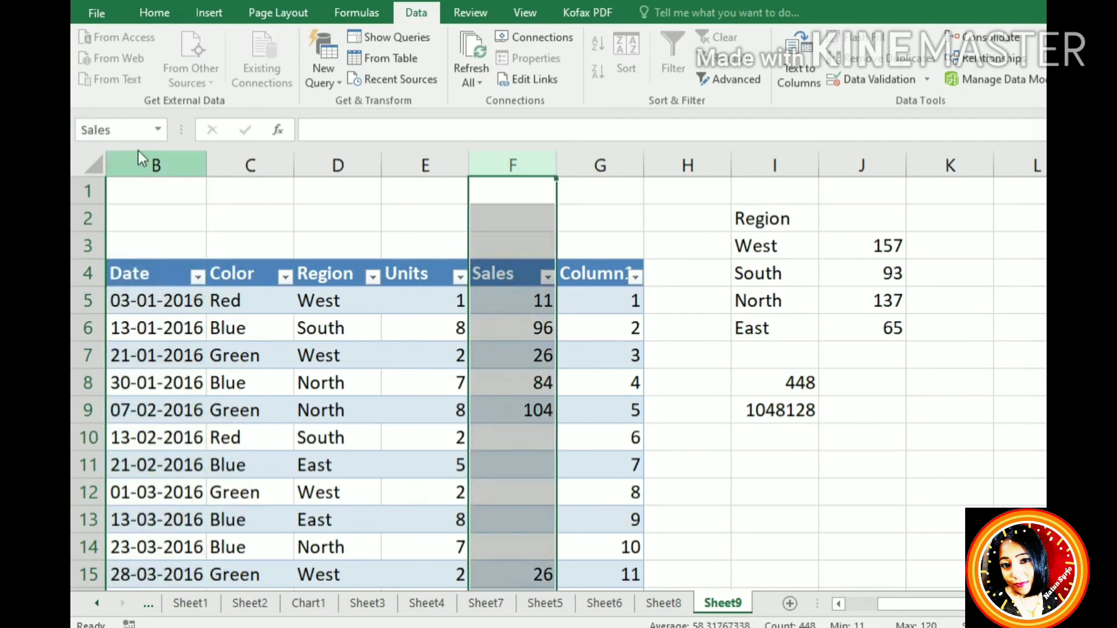
{"action": "left_click", "coordinate": [159, 126]}
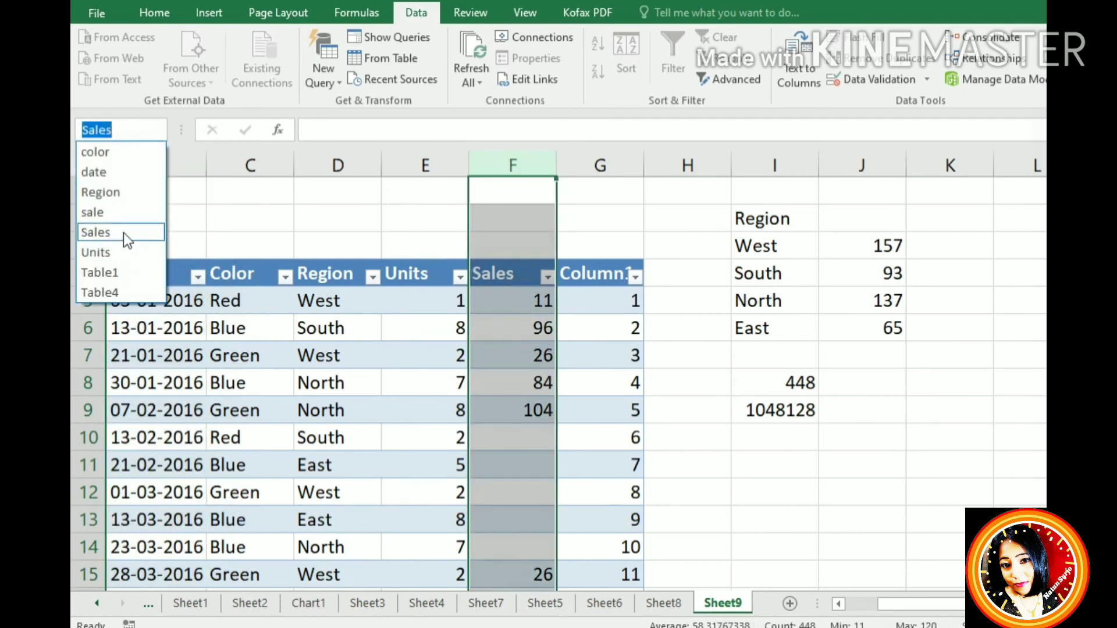
{"action": "left_click", "coordinate": [234, 241]}
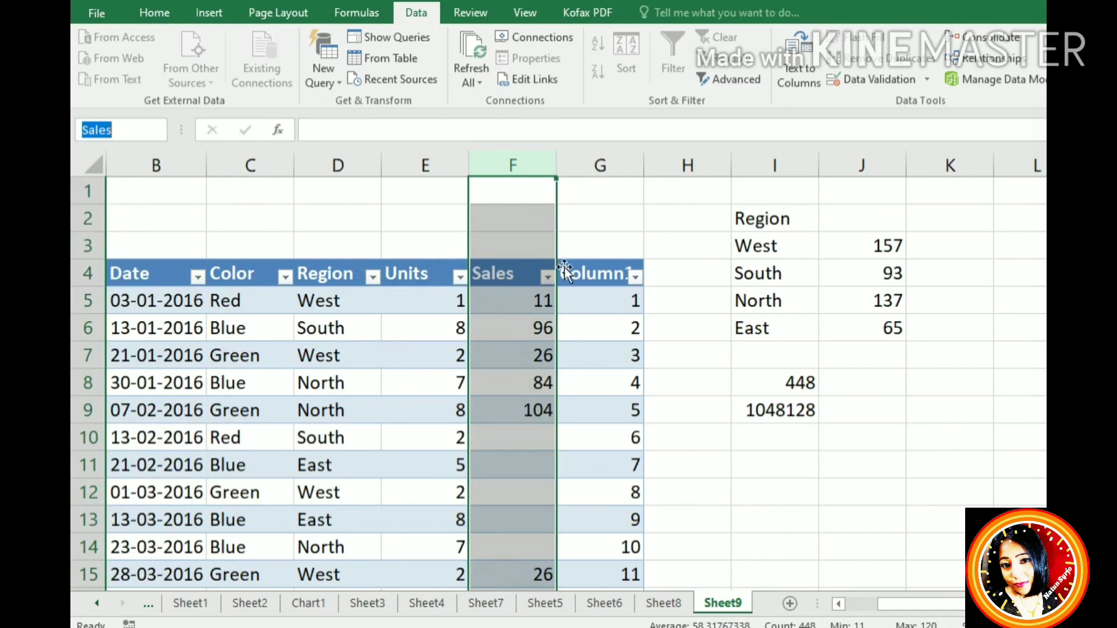
- Recheck the COUNTA and COUNTBLANK cells I8 and I9, and inspect the range used by the I9 formula
{"action": "left_click", "coordinate": [806, 425]}
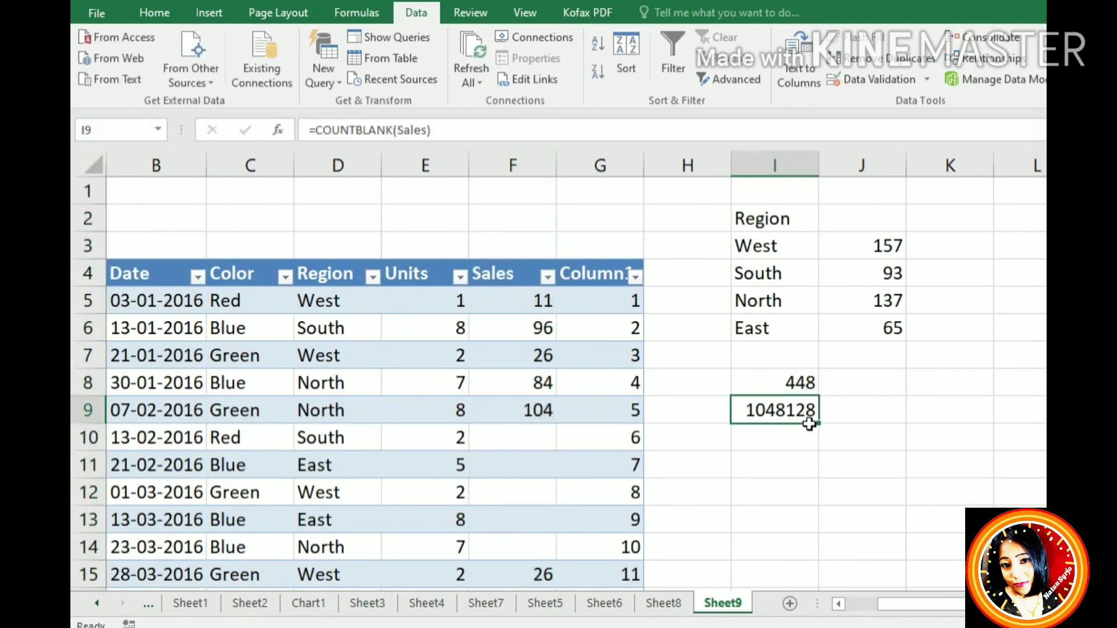
{"action": "left_click", "coordinate": [798, 386]}
{"action": "left_click", "coordinate": [794, 417]}
{"action": "left_click", "coordinate": [447, 136]}
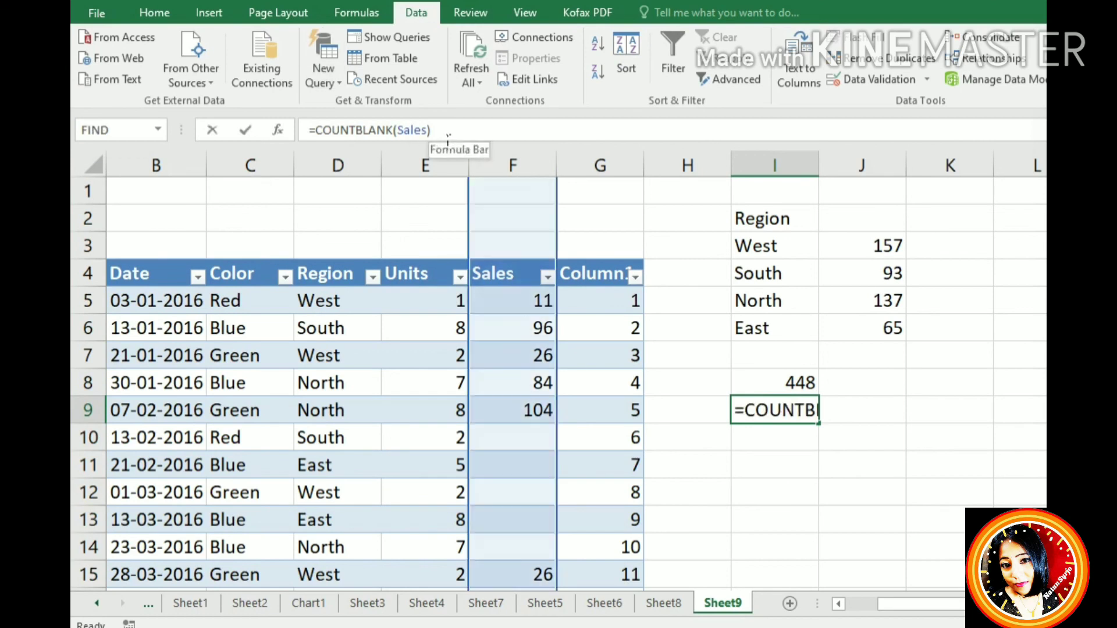
- Select only the table's Sales values in F5:F456, without the header, and name the range SALES2
{"action": "left_click", "coordinate": [517, 278]}
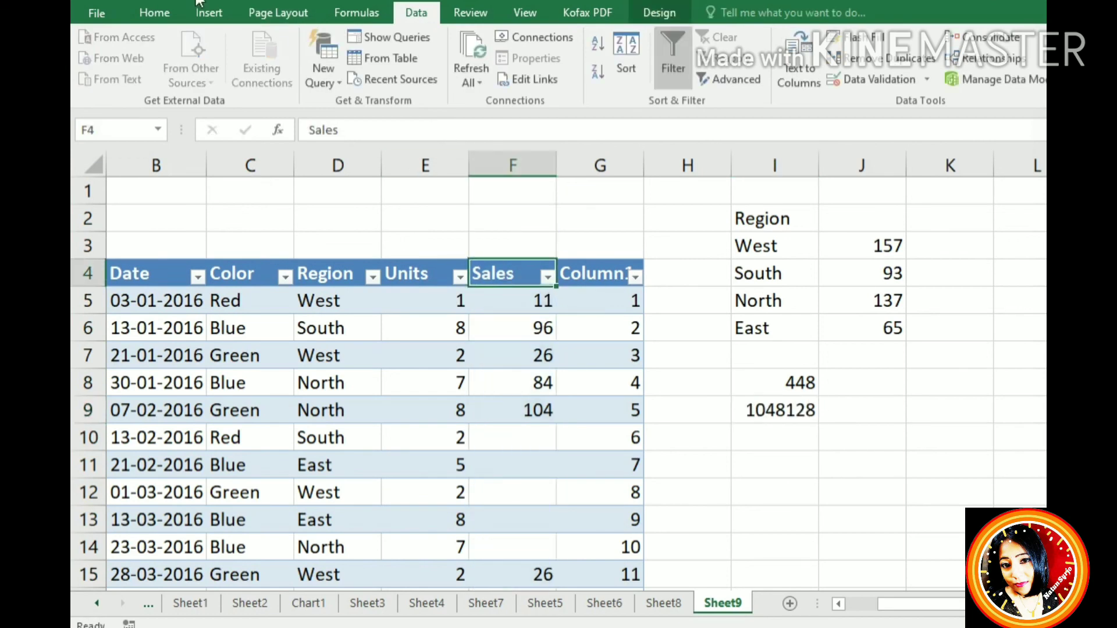
{"action": "left_click_drag", "start_coordinate": [520, 279], "coordinate": [539, 563]}
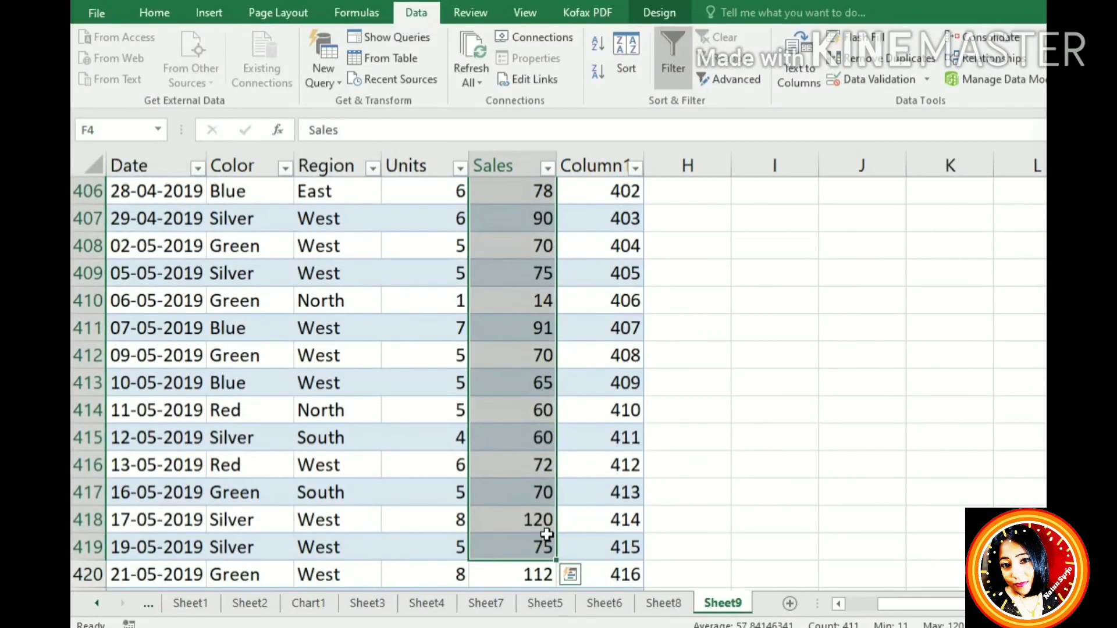
{"action": "scroll", "coordinate": [542, 547], "scroll_direction": "down", "scroll_amount": 6}
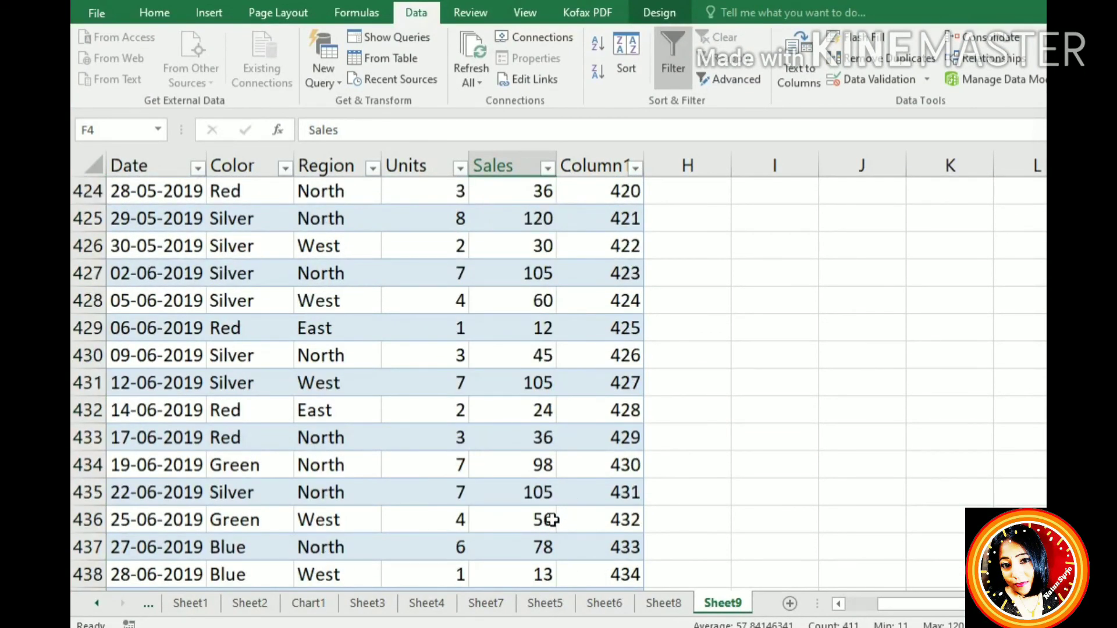
{"action": "scroll", "coordinate": [551, 520], "scroll_direction": "down", "scroll_amount": 5}
{"action": "scroll", "coordinate": [548, 510], "scroll_direction": "down", "scroll_amount": 5}
{"action": "scroll", "coordinate": [549, 511], "scroll_direction": "up", "scroll_amount": 2}
{"action": "left_click_drag", "start_coordinate": [522, 418], "coordinate": [536, 300]}
{"action": "left_click", "coordinate": [158, 127]}
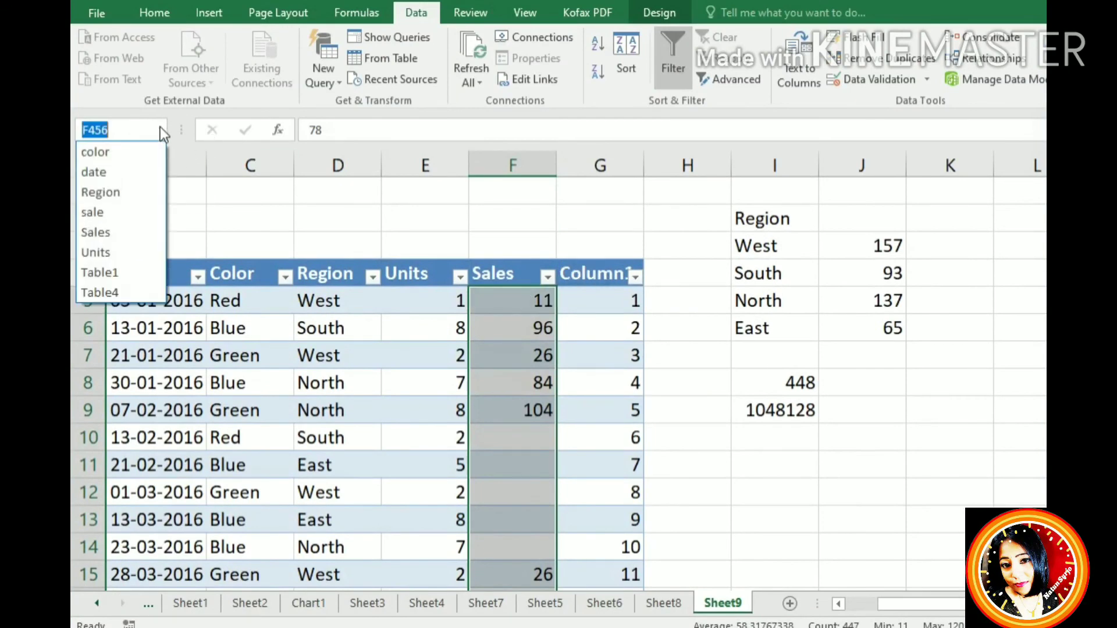
{"action": "type", "text": "sALES2"}
{"action": "key", "text": "Return"}
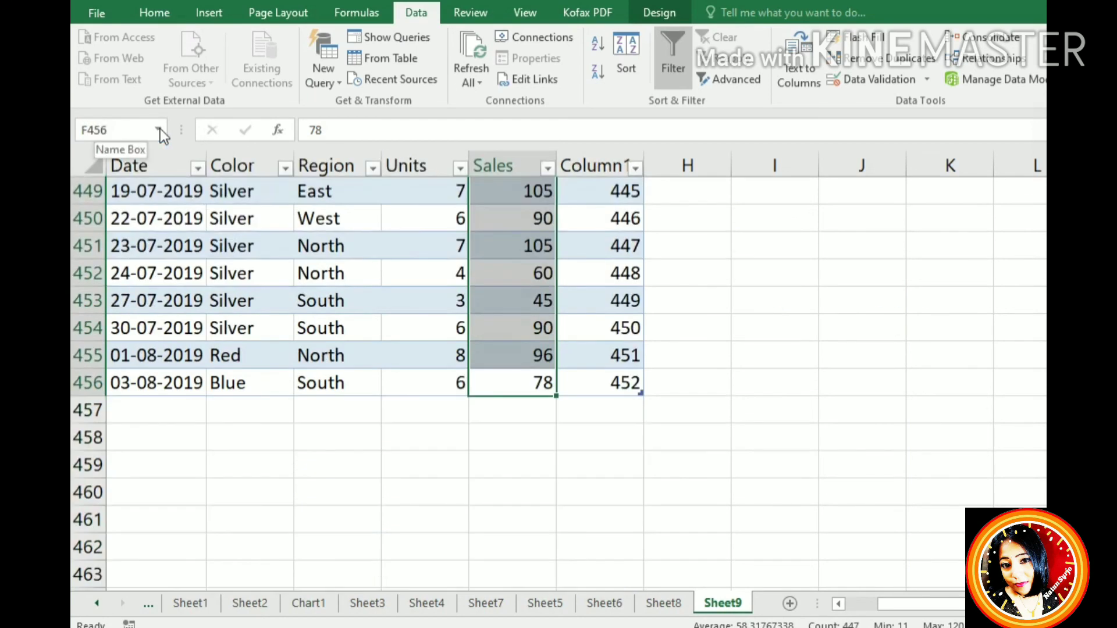
- Check the workbook's list of defined names for SALES2
{"action": "left_click", "coordinate": [727, 248]}
{"action": "scroll", "coordinate": [715, 238], "scroll_direction": "up", "scroll_amount": 14}
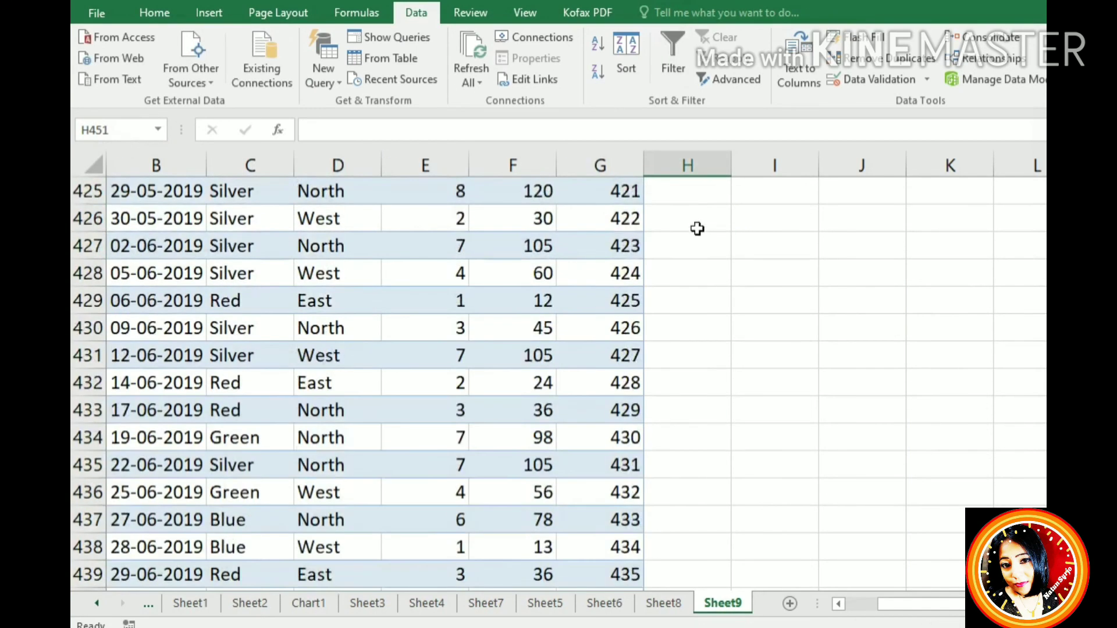
{"action": "scroll", "coordinate": [74, 93], "scroll_direction": "up", "scroll_amount": 1}
{"action": "left_click", "coordinate": [159, 130]}
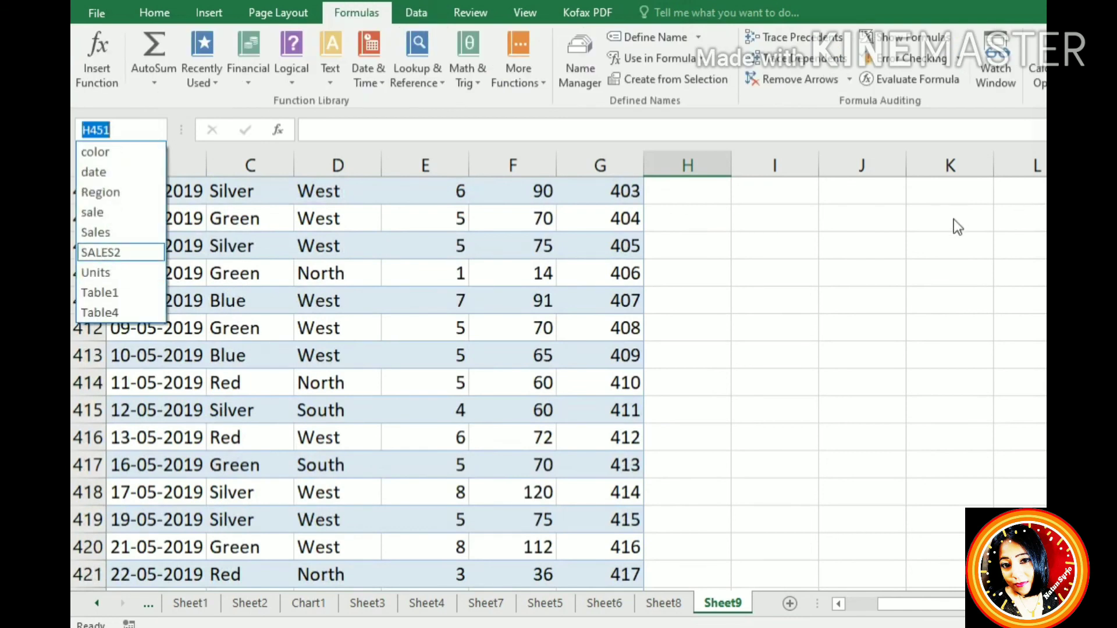
{"action": "left_click", "coordinate": [953, 236]}
{"action": "scroll", "coordinate": [839, 266], "scroll_direction": "up", "scroll_amount": 1}
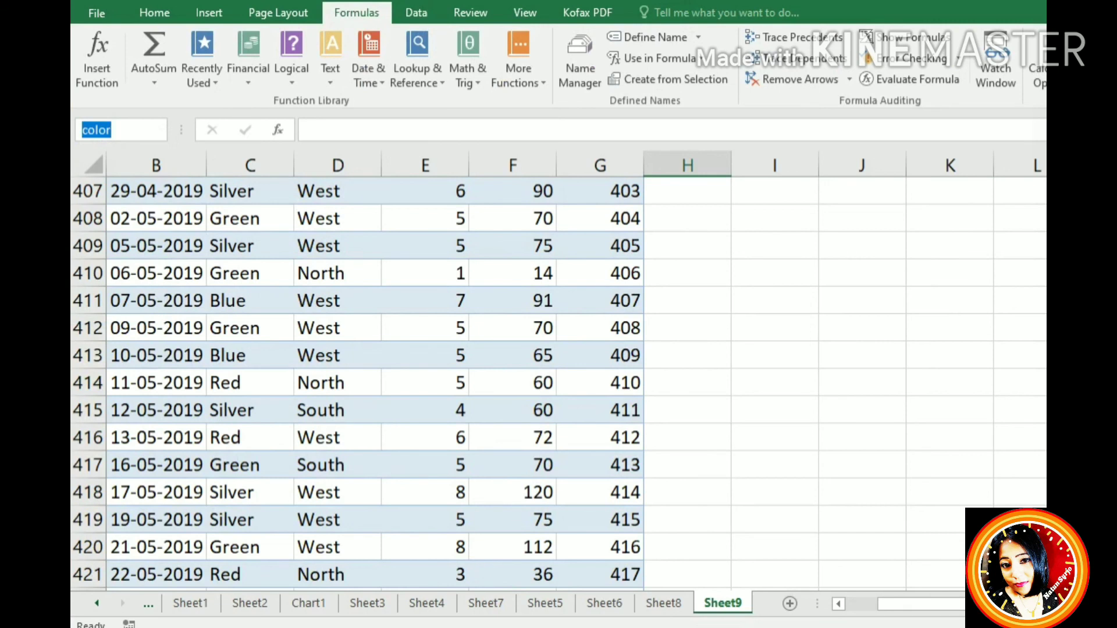
{"action": "scroll", "coordinate": [558, 382], "scroll_direction": "up", "scroll_amount": 20}
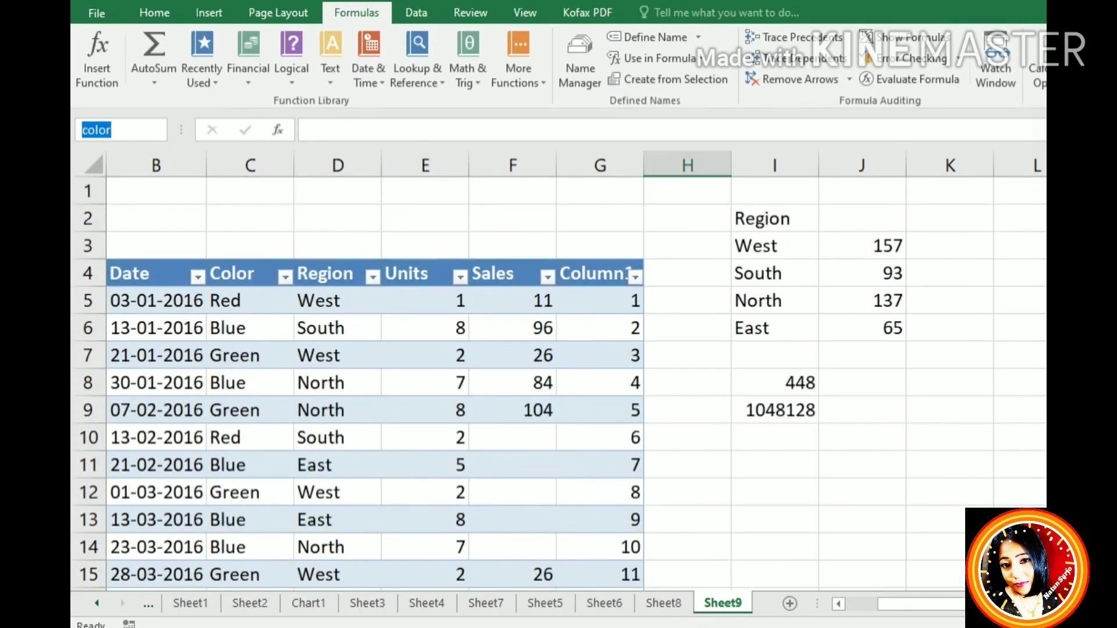
- Replace the Sales range in the I9 COUNTBLANK formula with the named range SALES2
{"action": "left_click", "coordinate": [803, 412]}
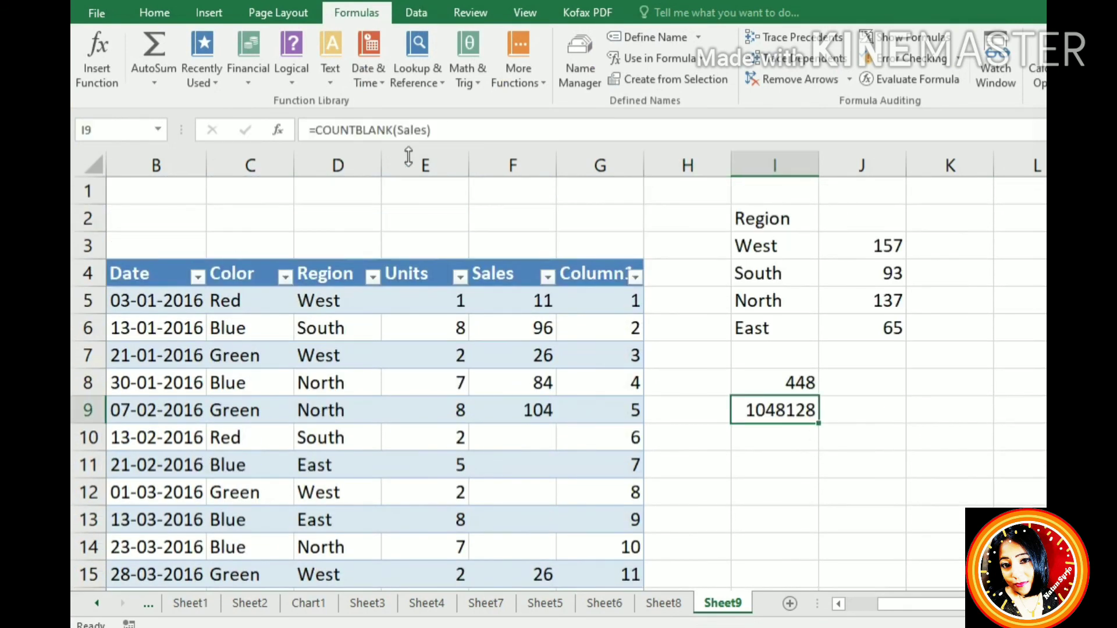
{"action": "left_click", "coordinate": [433, 131]}
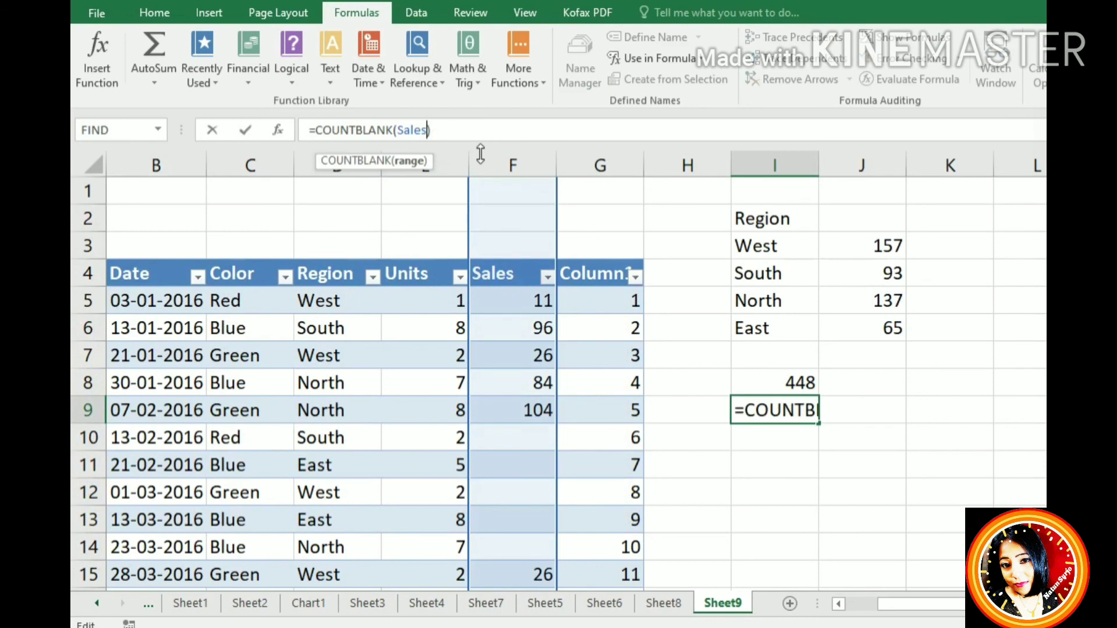
{"action": "key", "text": "BackSpace"}
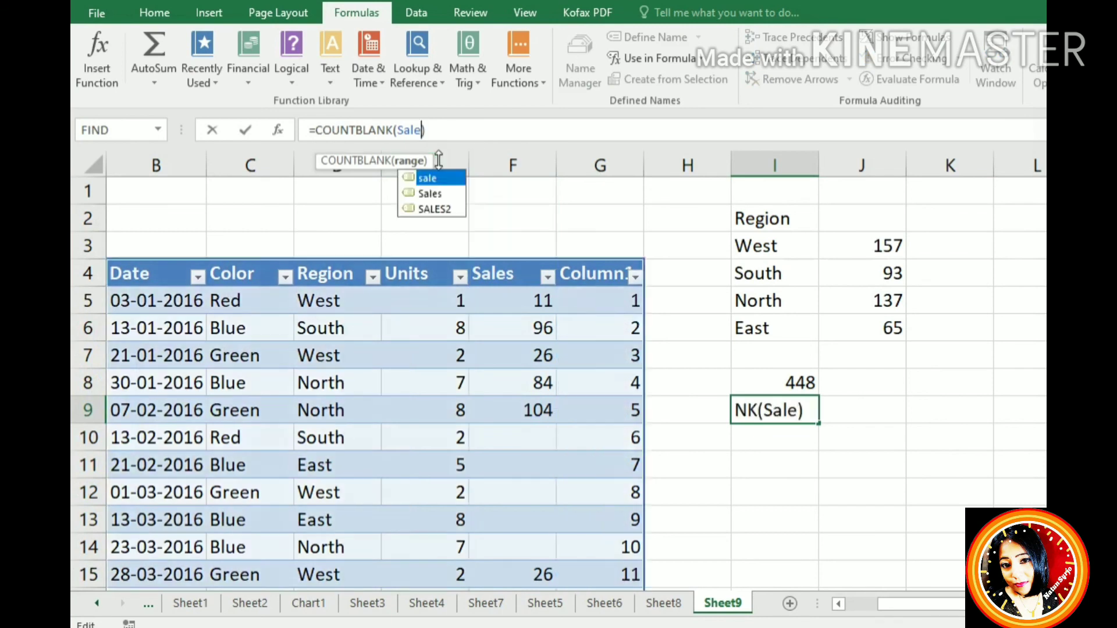
{"action": "key", "text": "BackSpace"}
{"action": "key", "text": "BackSpace"}
{"action": "key", "text": "BackSpace"}
{"action": "key", "text": "BackSpace"}
{"action": "type", "text": "SA"}
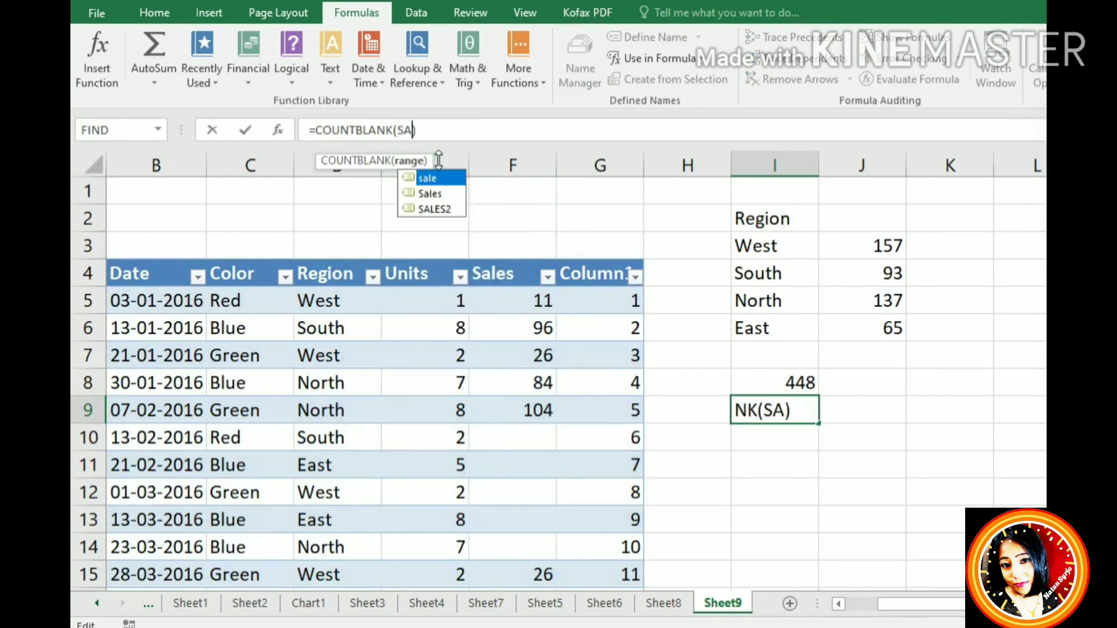
{"action": "left_click", "coordinate": [431, 212]}
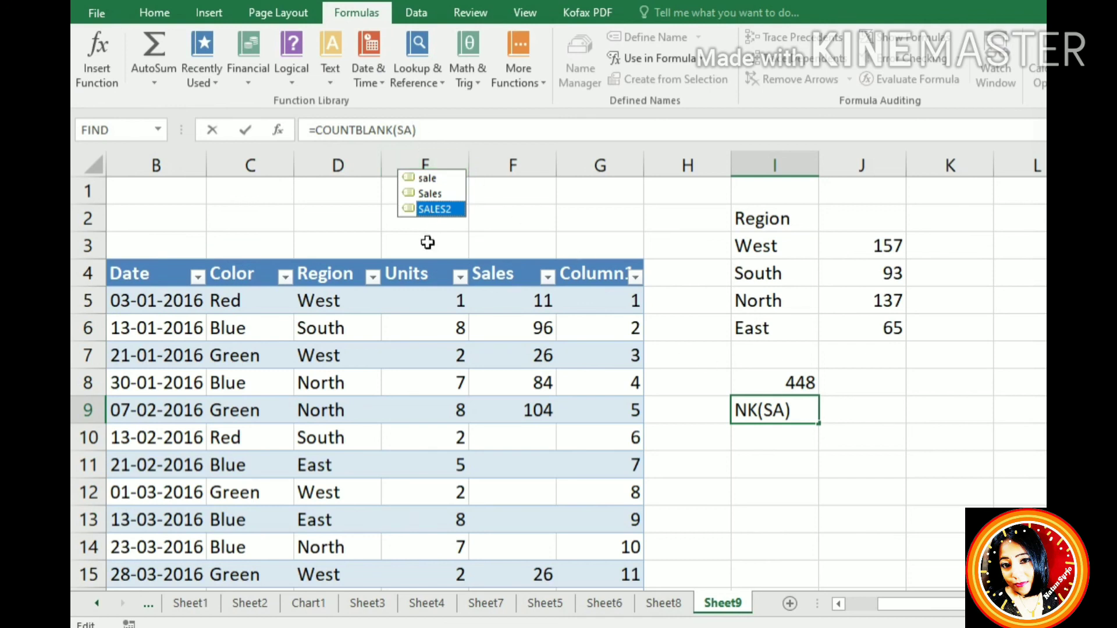
{"action": "double_click", "coordinate": [421, 208]}
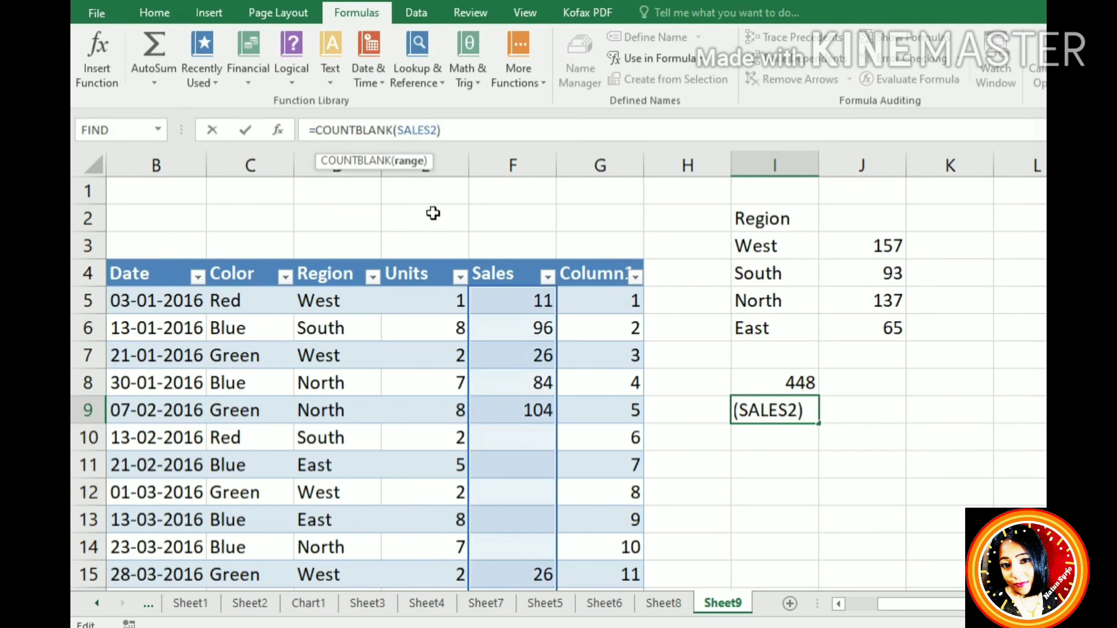
{"action": "key", "text": "Return"}
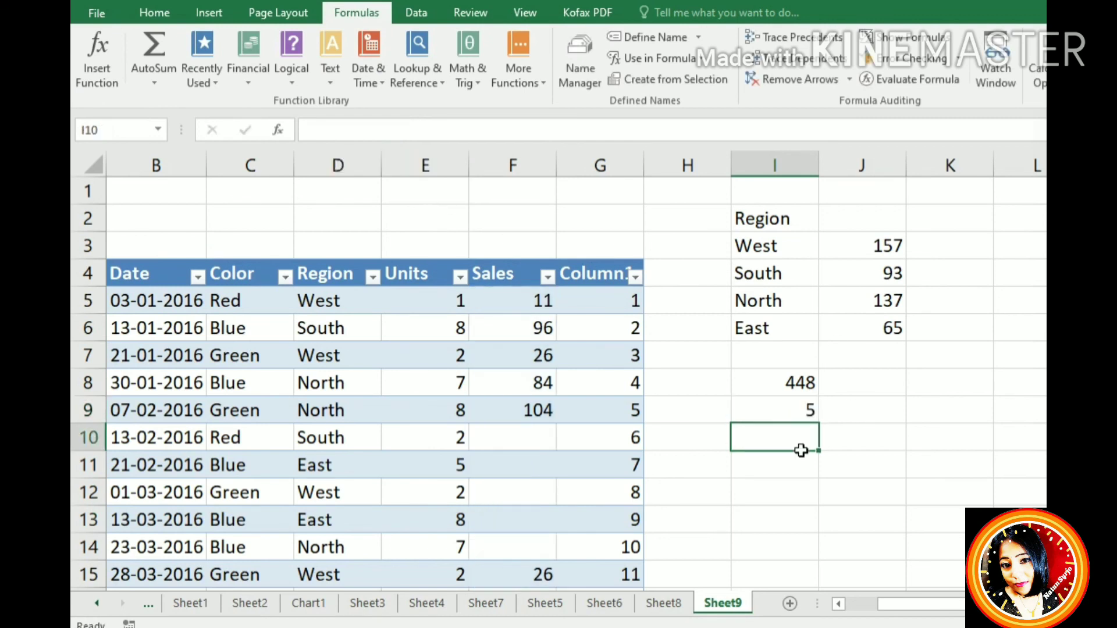
- Review the I9 formula and select the blank Sales cells F10:F14 to compare them with its count
{"action": "left_click", "coordinate": [810, 416]}
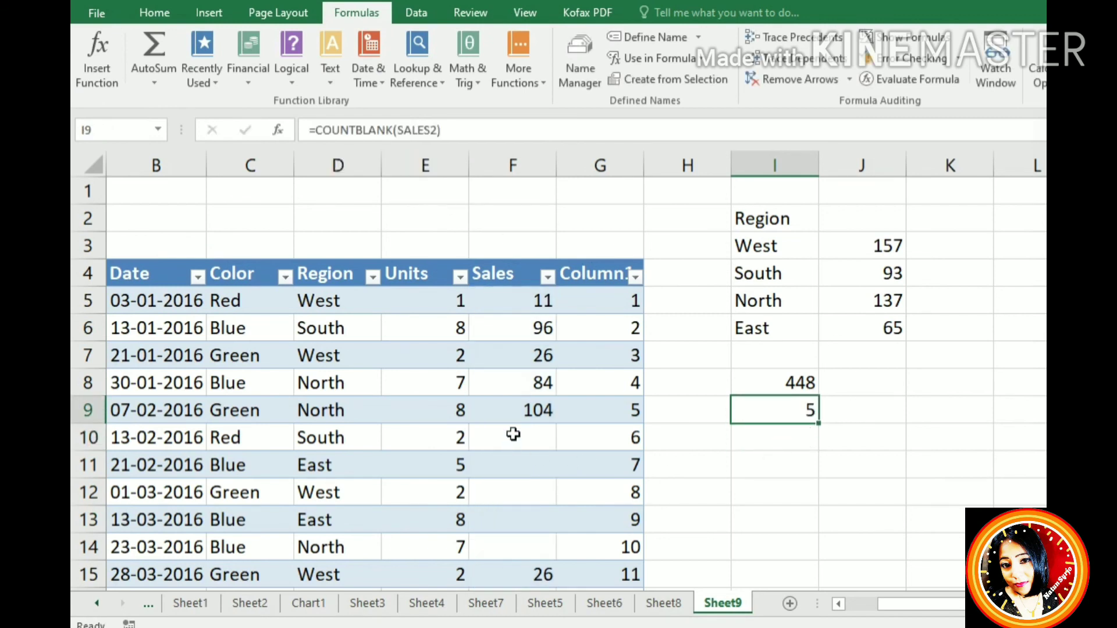
{"action": "left_click_drag", "start_coordinate": [512, 440], "coordinate": [499, 554]}
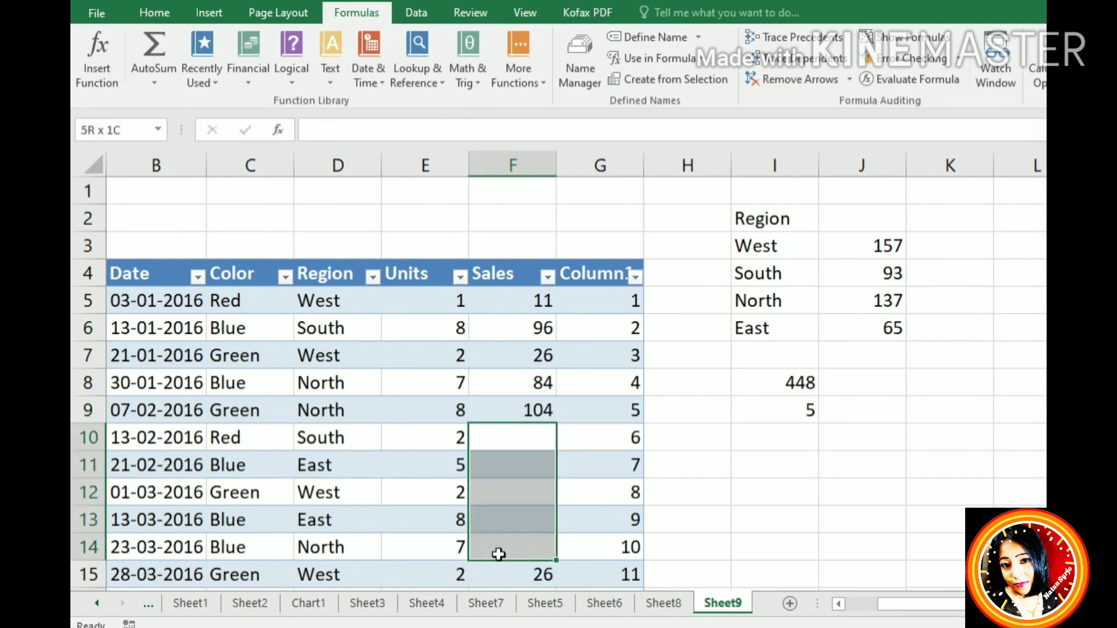
{"action": "left_click_drag", "start_coordinate": [498, 555], "coordinate": [499, 554]}
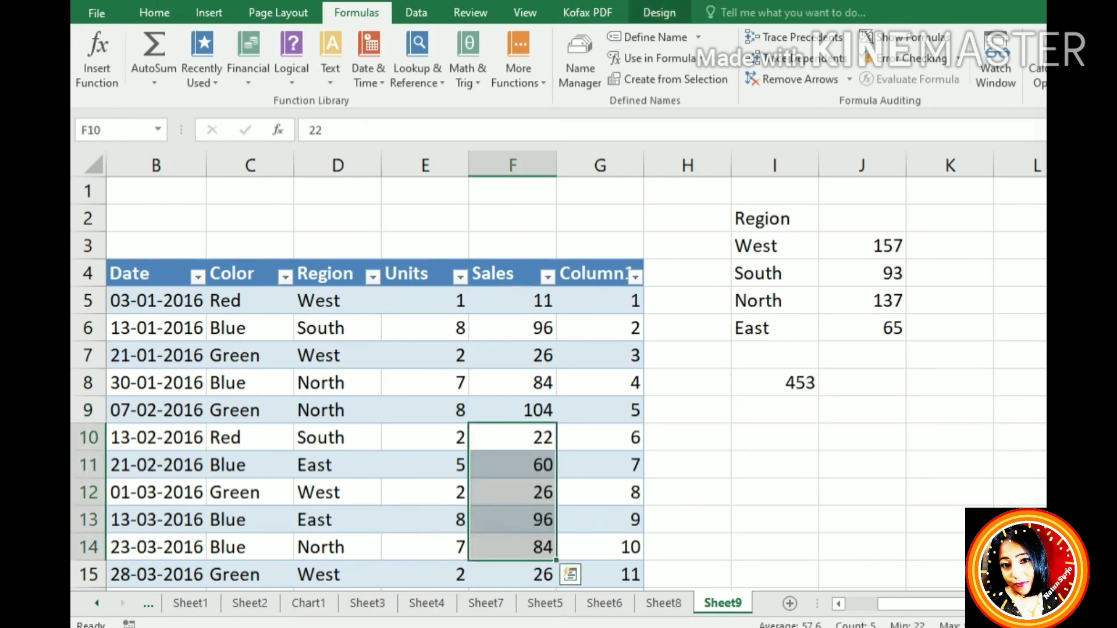
- Check the COUNTA formula in I8, then redo the clearing of F10:F14 and the COUNTBLANK(Sales) formula in I9
{"action": "left_click", "coordinate": [774, 382]}
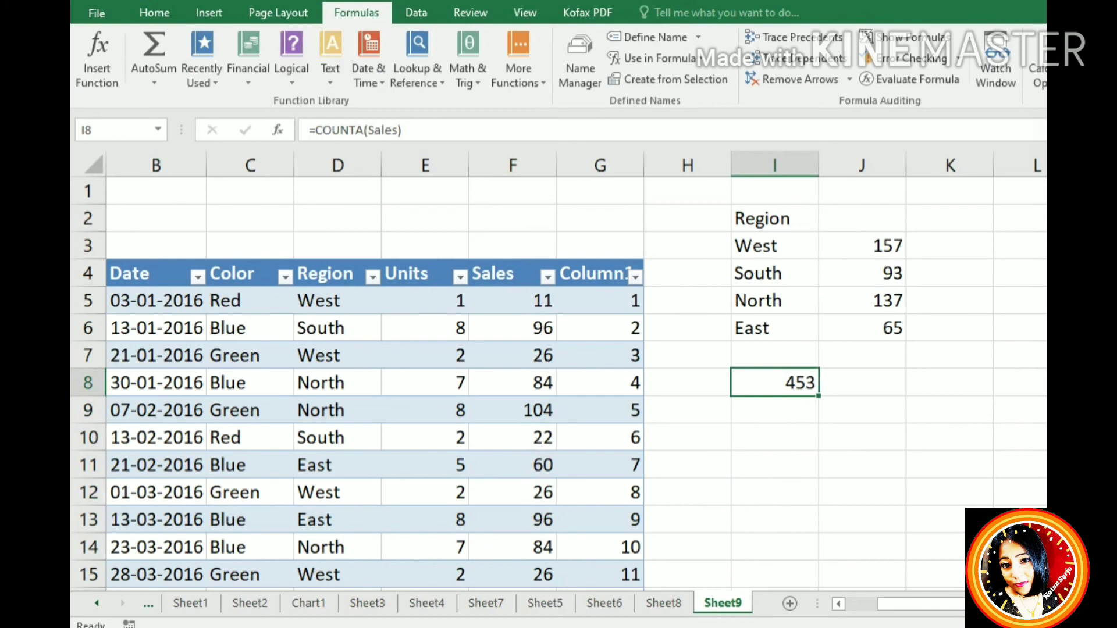
{"action": "key", "text": "ctrl+y"}
{"action": "key", "text": "ctrl+y"}
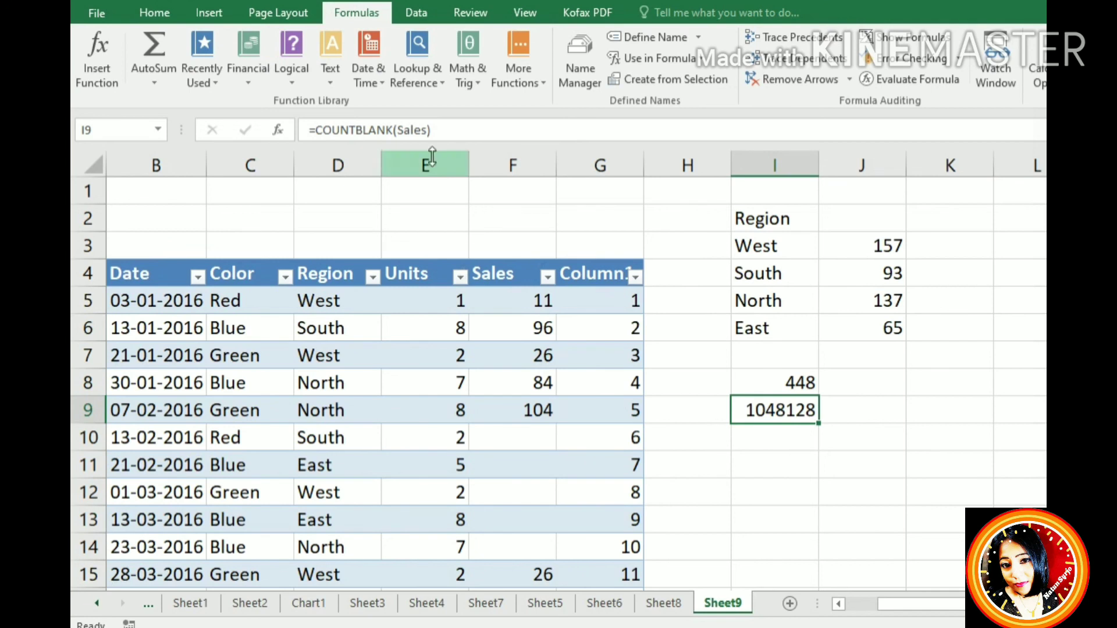
- Rewrite the I9 formula as =COUNTBLANK(SALES2) and check it alongside the COUNTA formula in I8
{"action": "left_click", "coordinate": [434, 136]}
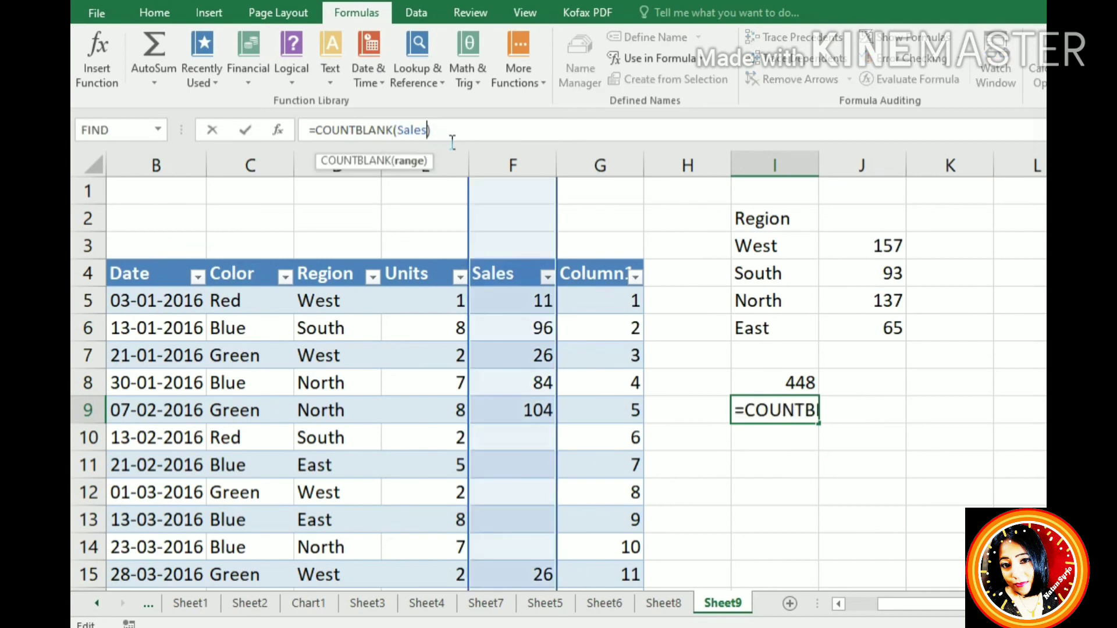
{"action": "key", "text": "BackSpace"}
{"action": "key", "text": "BackSpace"}
{"action": "key", "text": "BackSpace"}
{"action": "key", "text": "BackSpace"}
{"action": "key", "text": "BackSpace"}
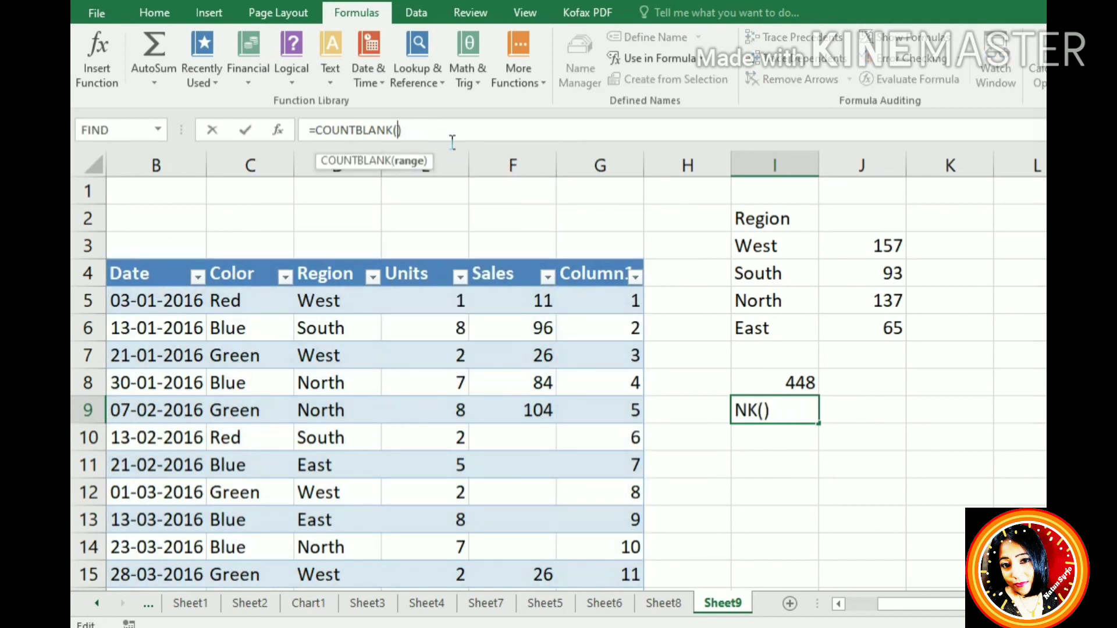
{"action": "left_click", "coordinate": [158, 128]}
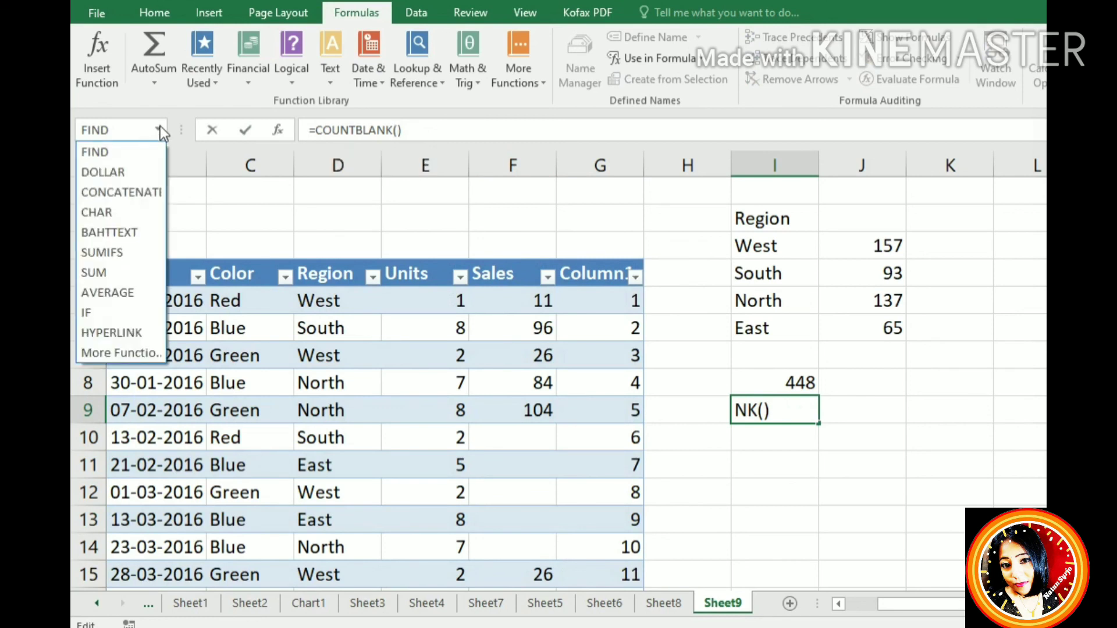
{"action": "left_click", "coordinate": [486, 135]}
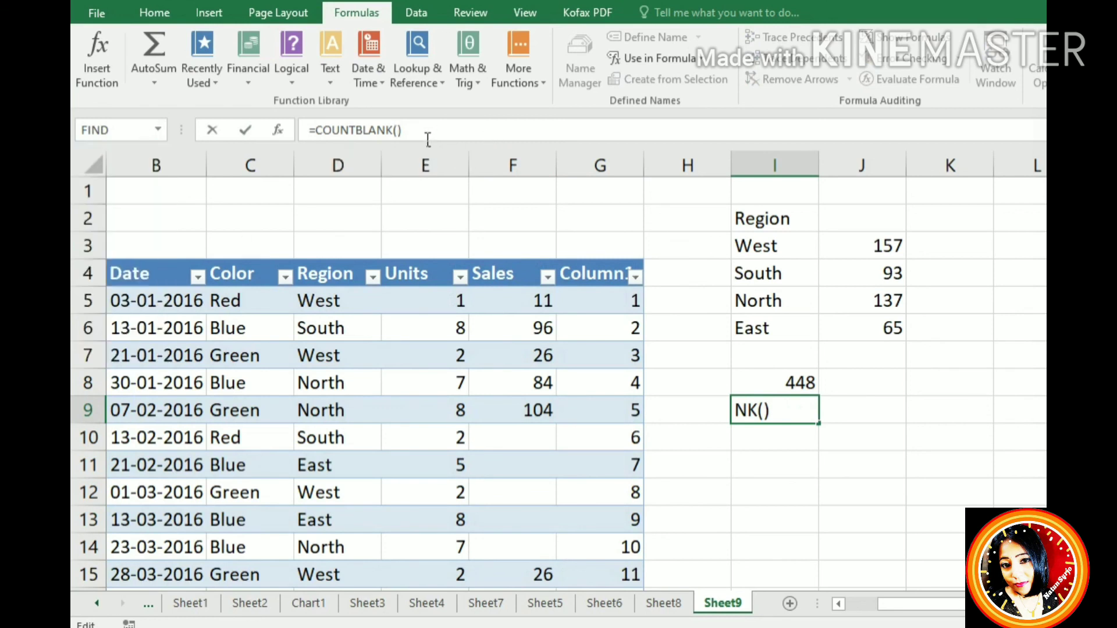
{"action": "left_click", "coordinate": [401, 137]}
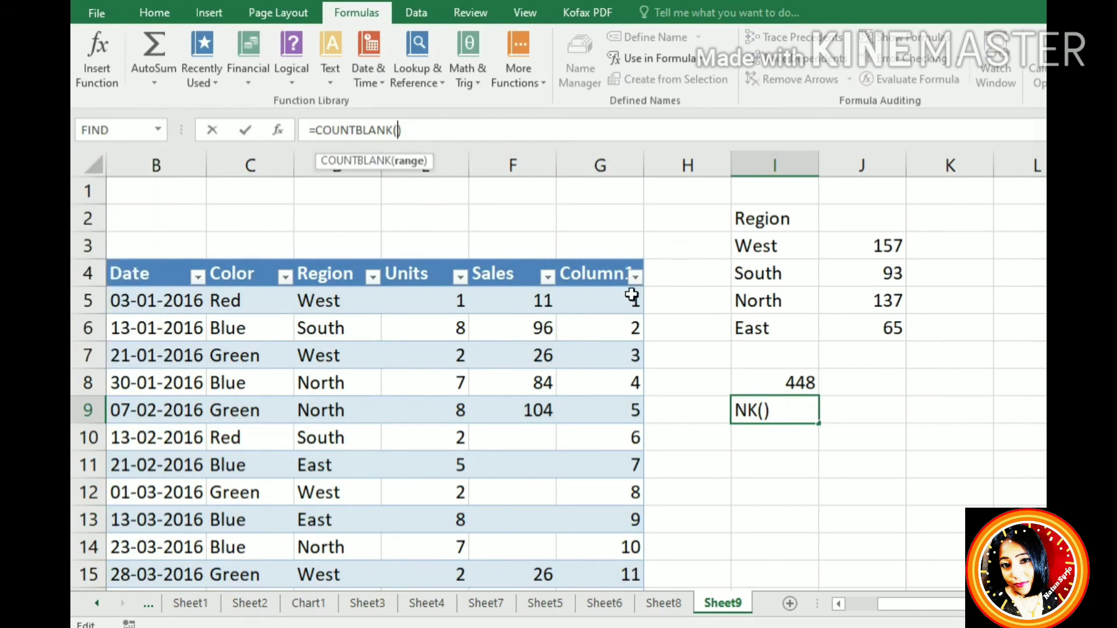
{"action": "type", "text": "SA"}
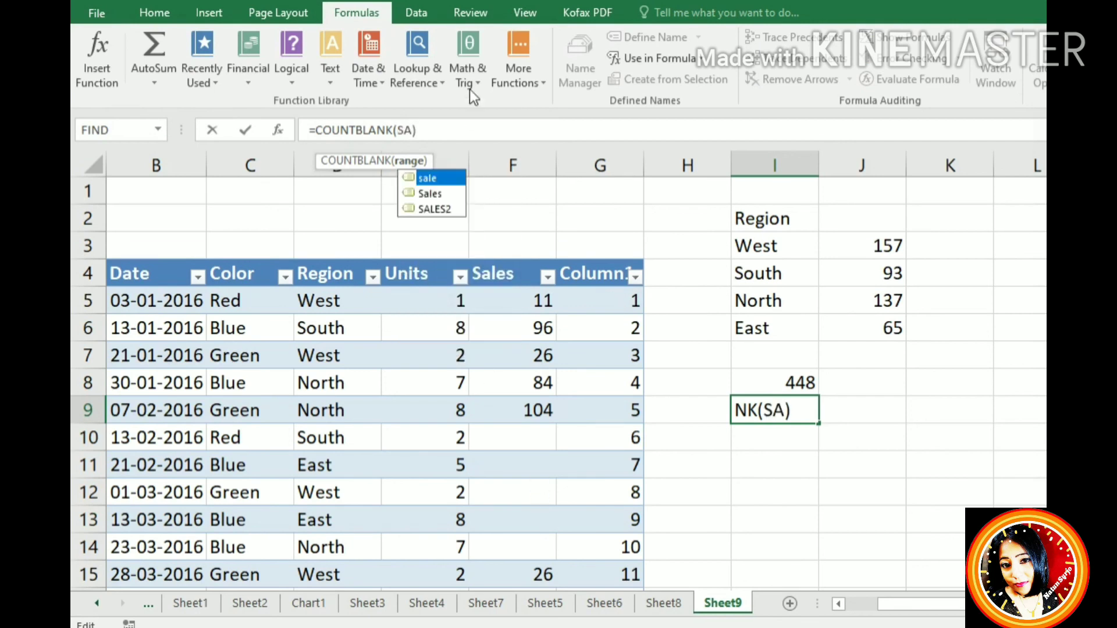
{"action": "left_click", "coordinate": [437, 210]}
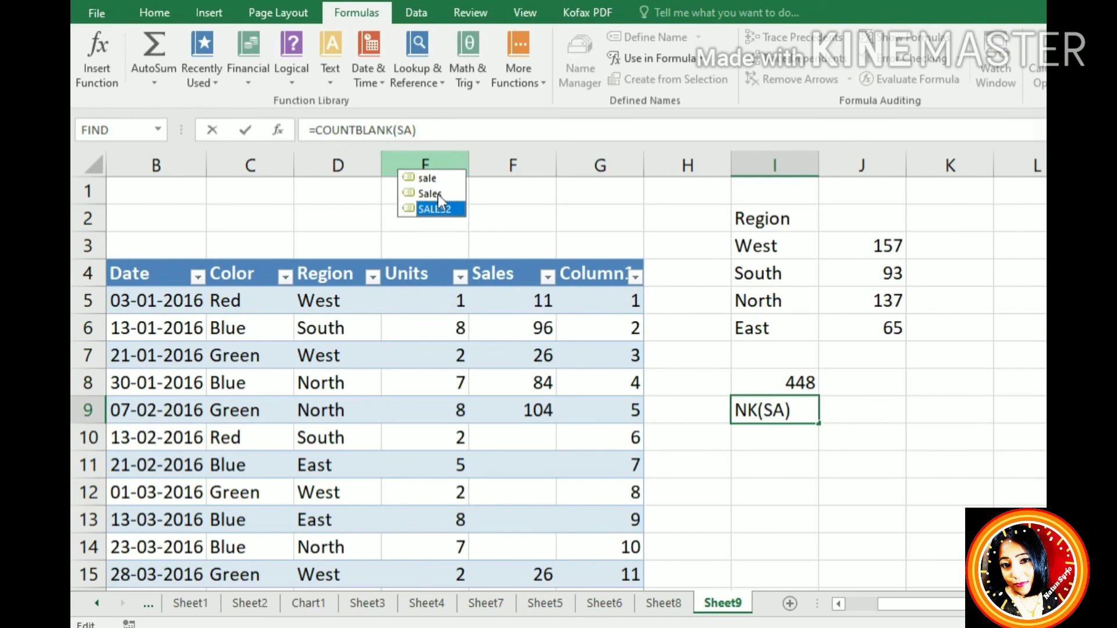
{"action": "double_click", "coordinate": [438, 208]}
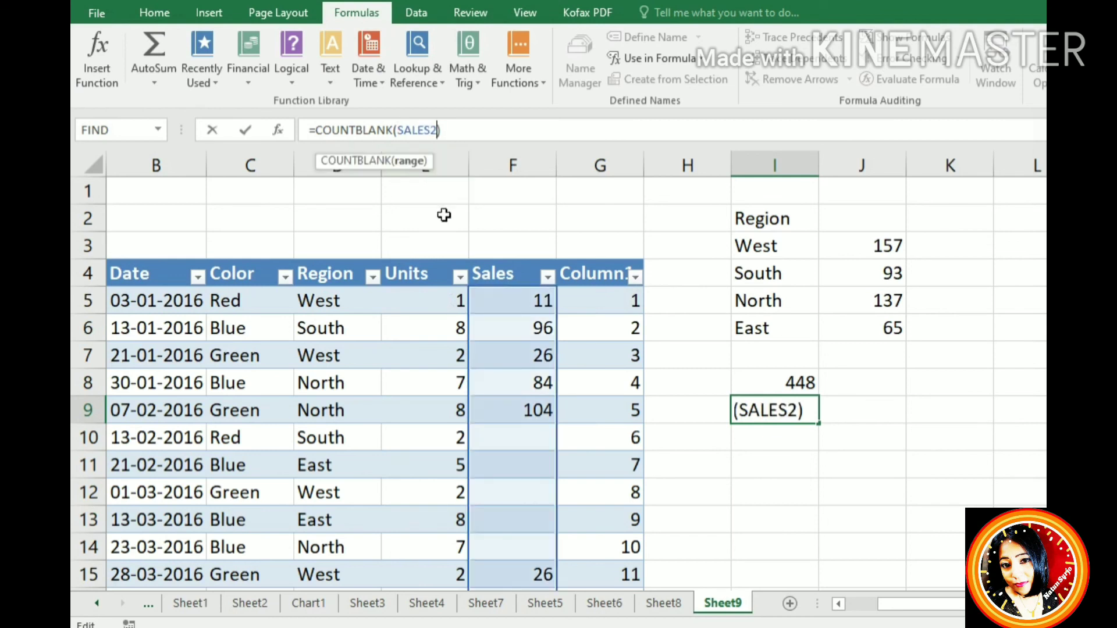
{"action": "key", "text": "Return"}
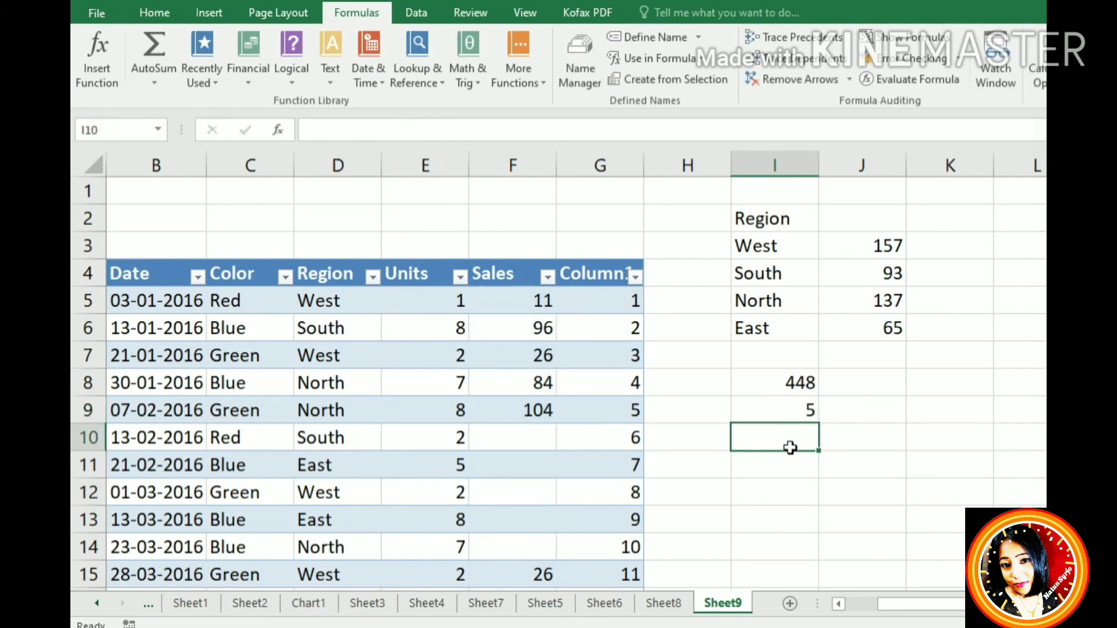
{"action": "left_click", "coordinate": [793, 384]}
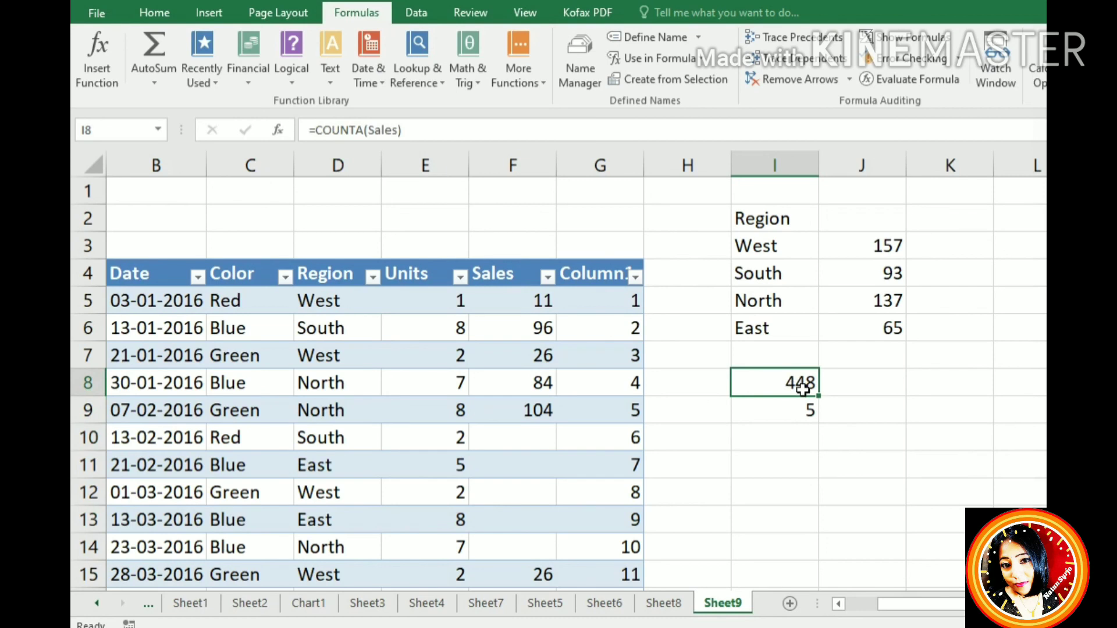
{"action": "left_click", "coordinate": [810, 415]}
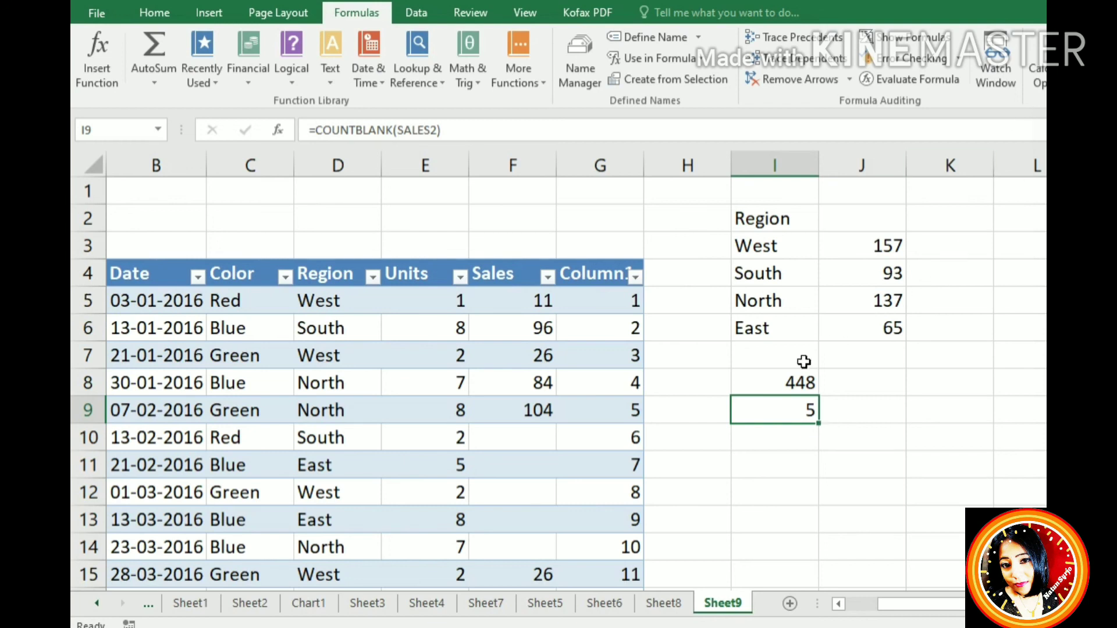
- Begin a SUMIF formula in K3, beside the West count, with the named range Region as its range
{"action": "left_click", "coordinate": [769, 245]}
{"action": "left_click", "coordinate": [948, 244]}
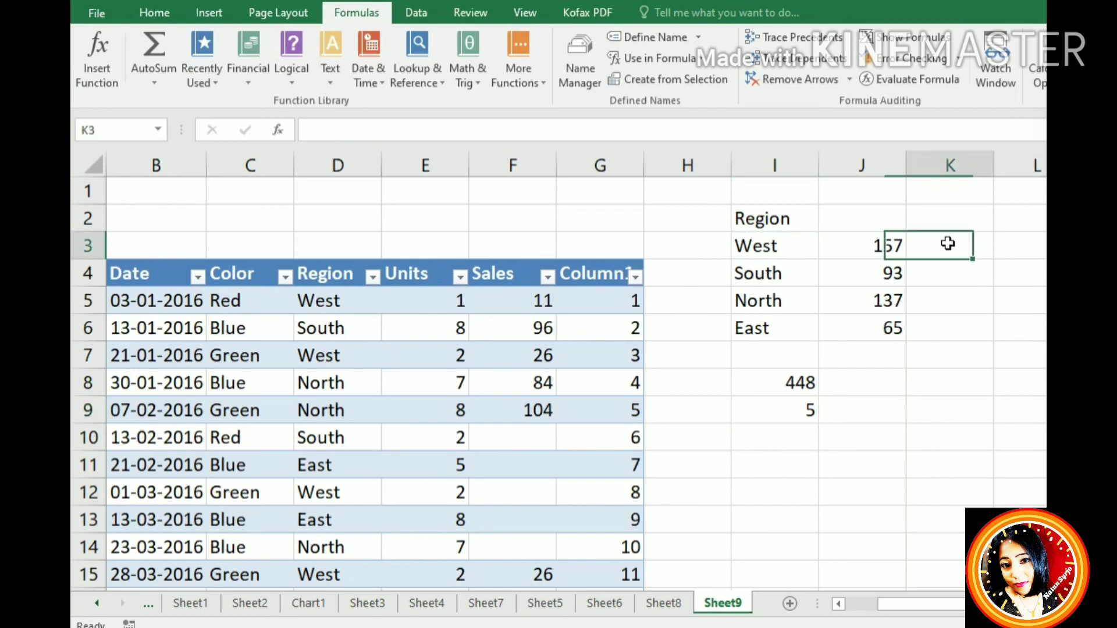
{"action": "type", "text": "=S"}
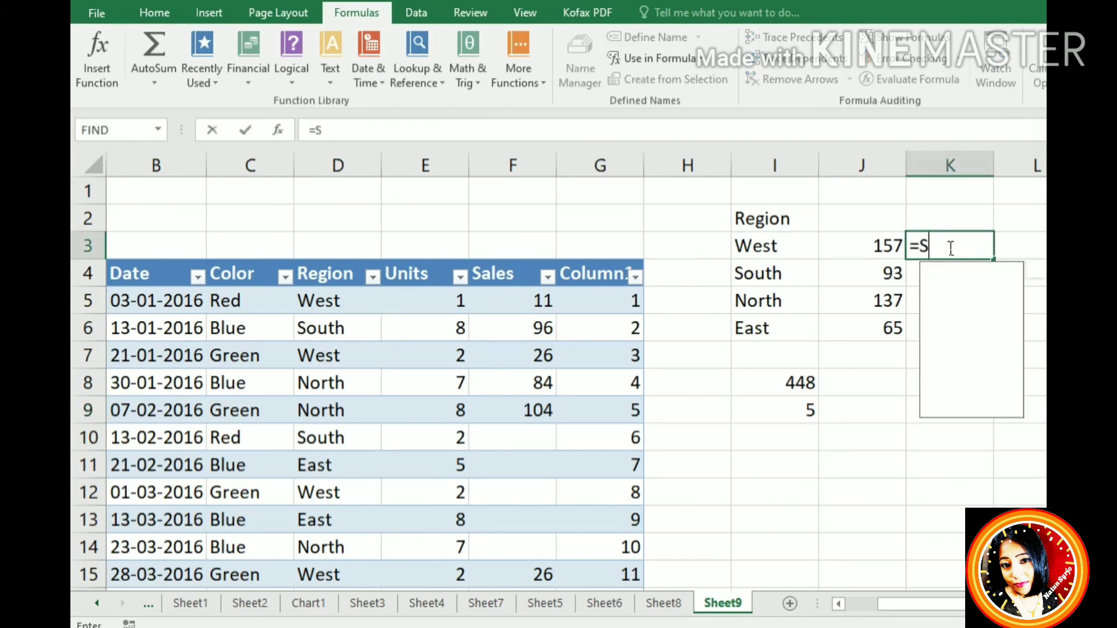
{"action": "type", "text": "UMIF("}
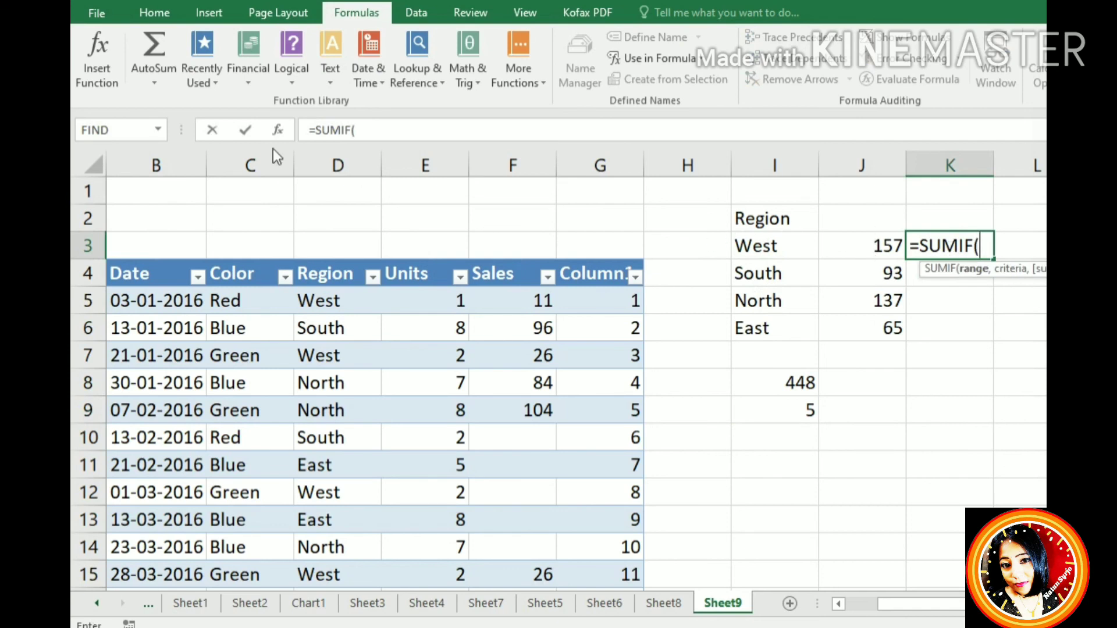
{"action": "left_click", "coordinate": [407, 137]}
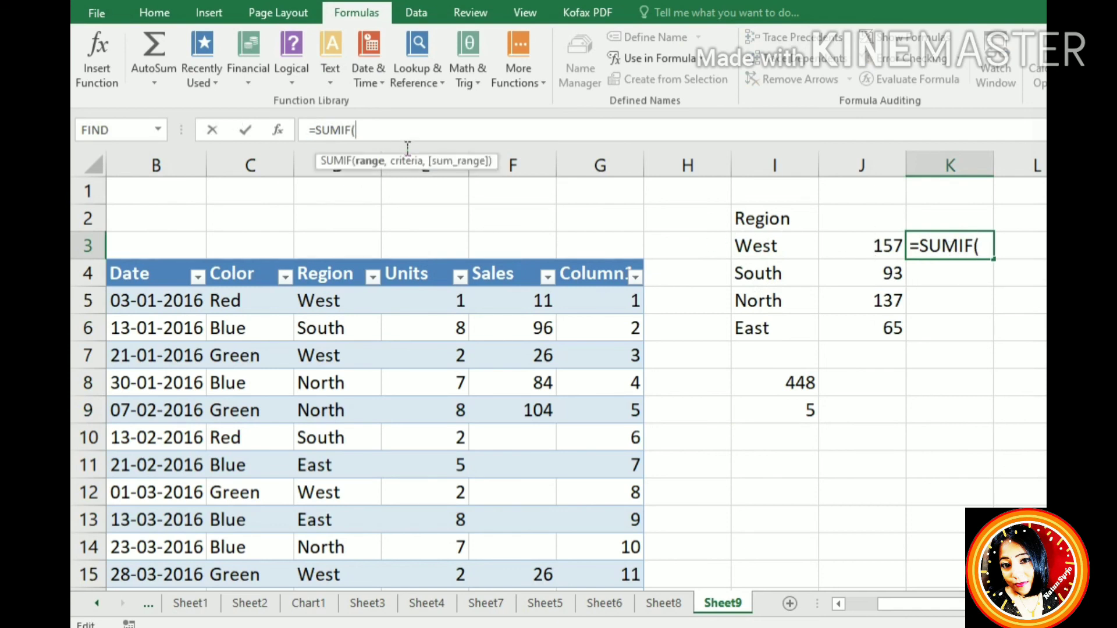
{"action": "type", "text": "RE"}
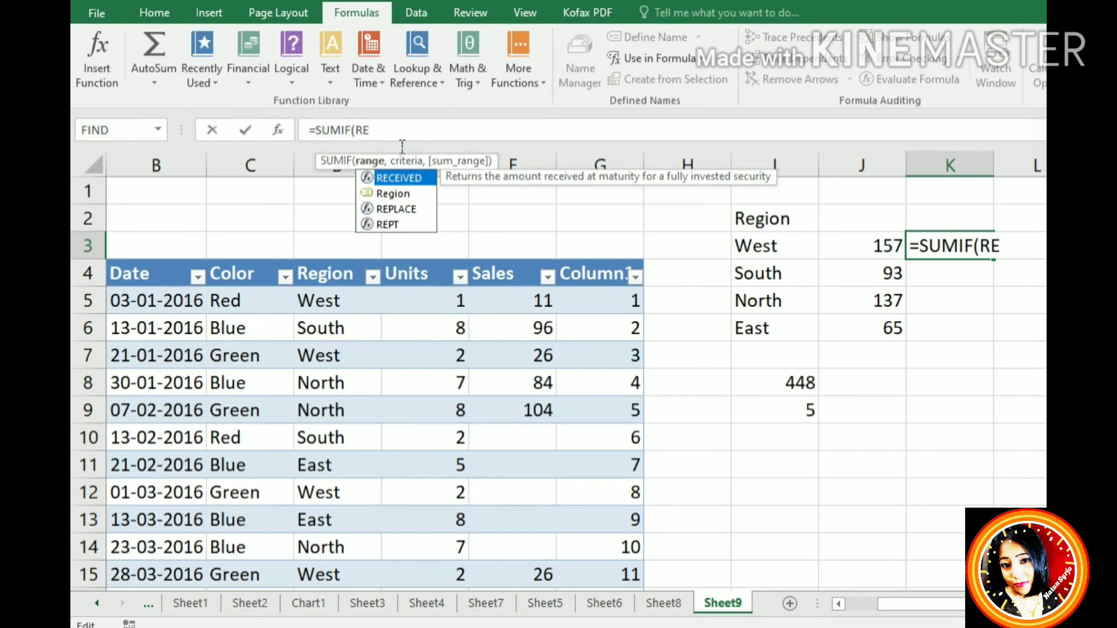
{"action": "left_click", "coordinate": [384, 201]}
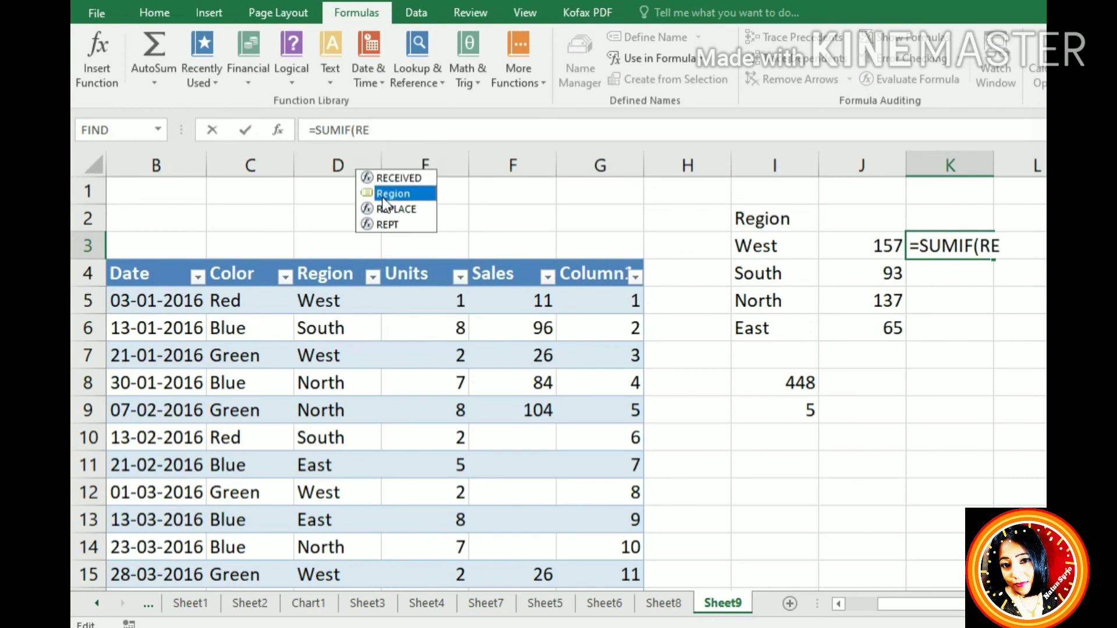
{"action": "double_click", "coordinate": [384, 197]}
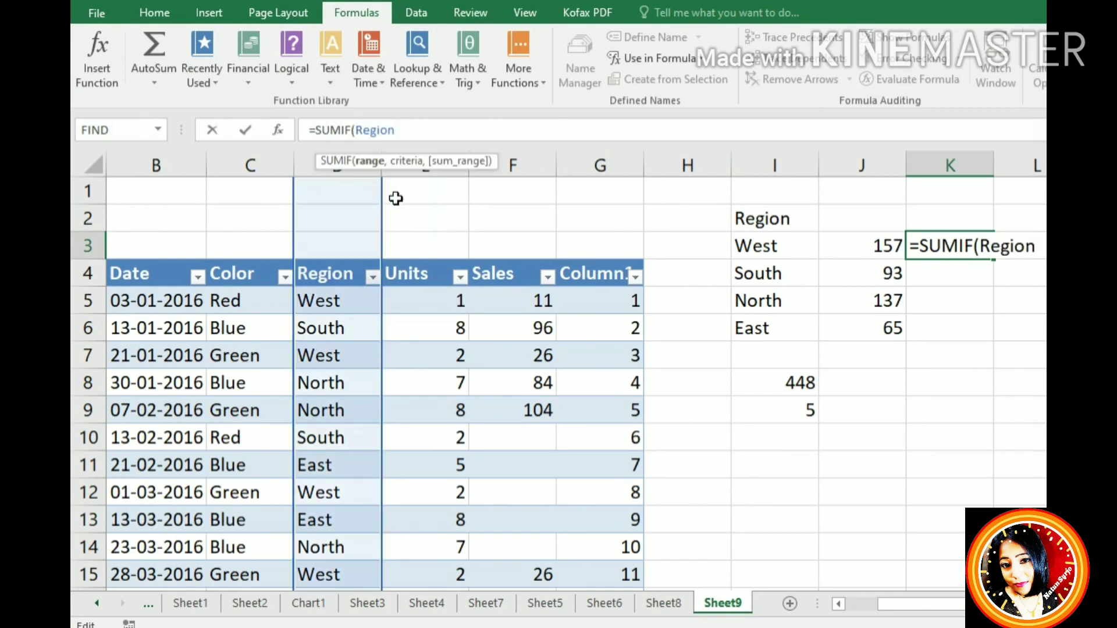
- Complete the K3 SUMIF formula with I3 as the criteria and the named range Sales as the sum range
{"action": "type", "text": ","}
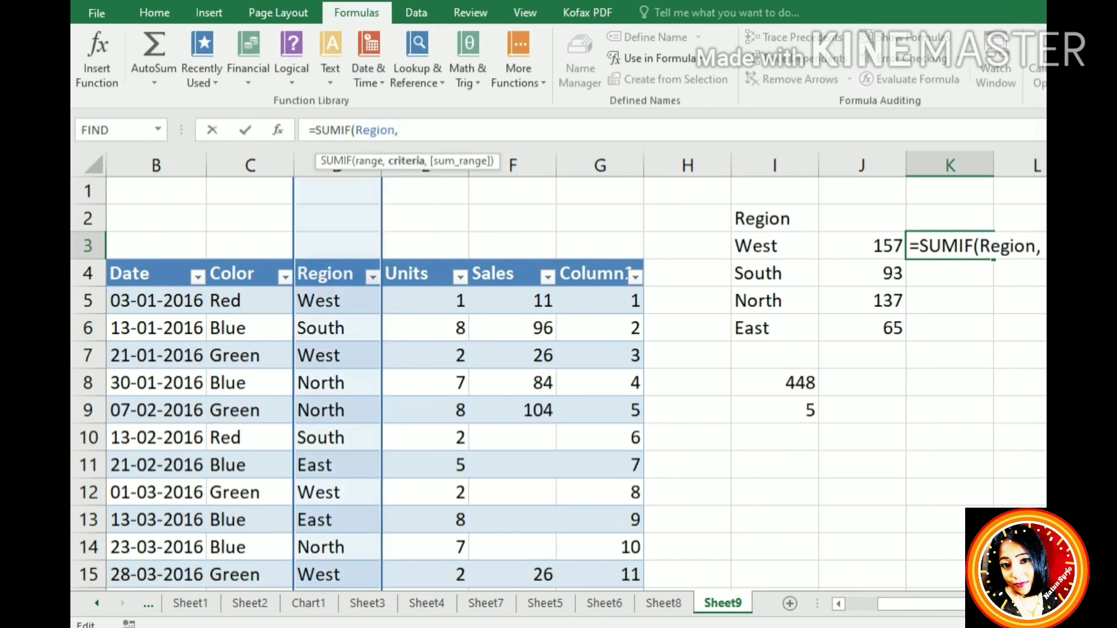
{"action": "left_click", "coordinate": [800, 255]}
{"action": "type", "text": ","}
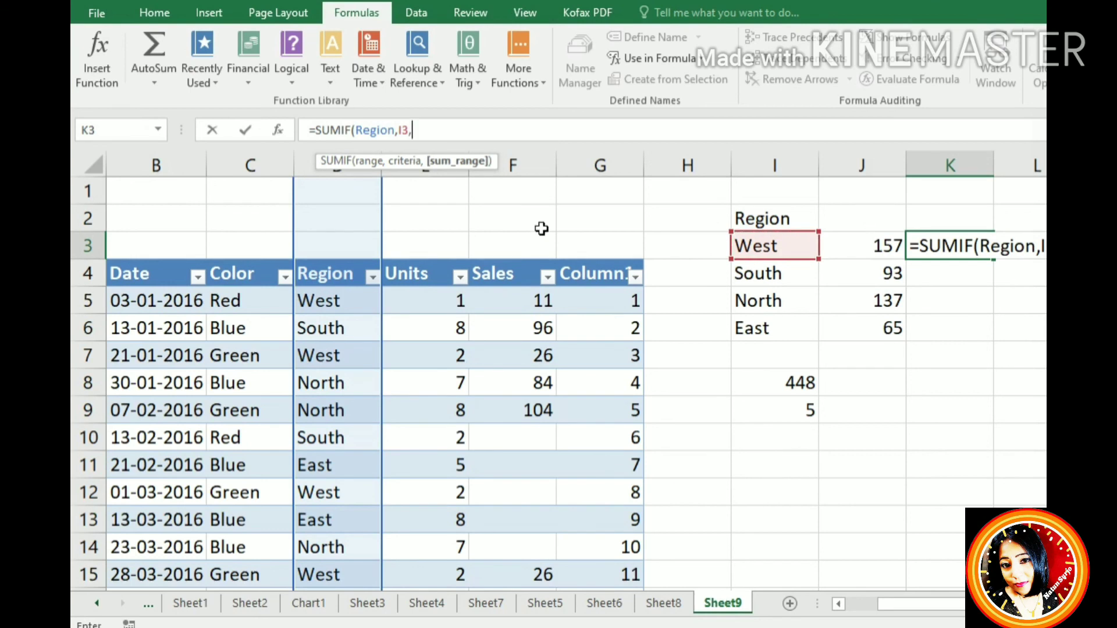
{"action": "type", "text": "SA"}
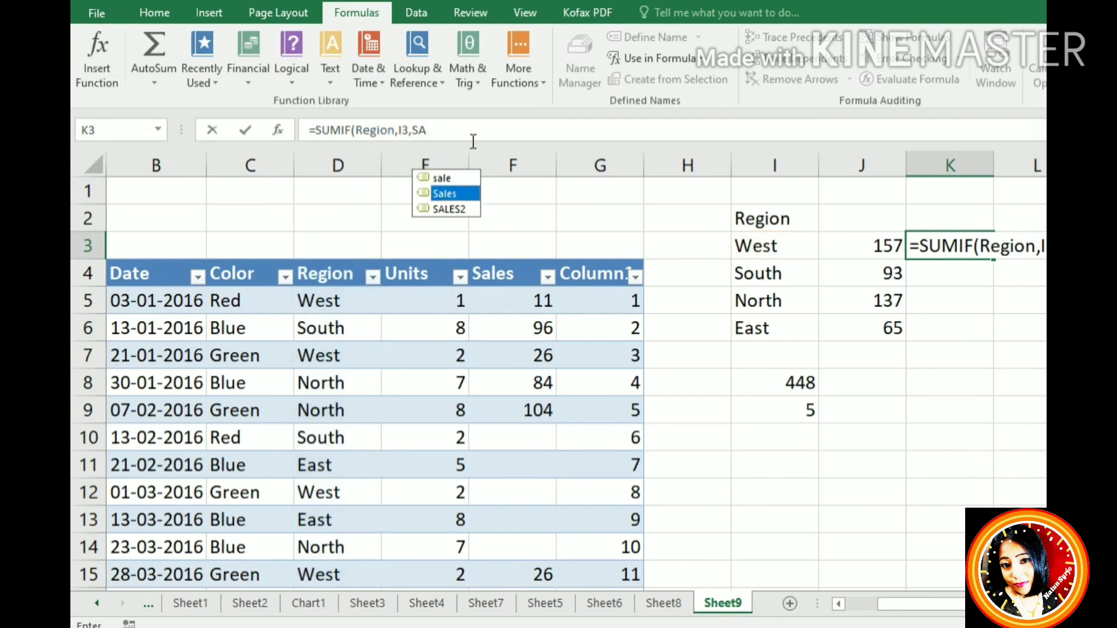
{"action": "double_click", "coordinate": [445, 196]}
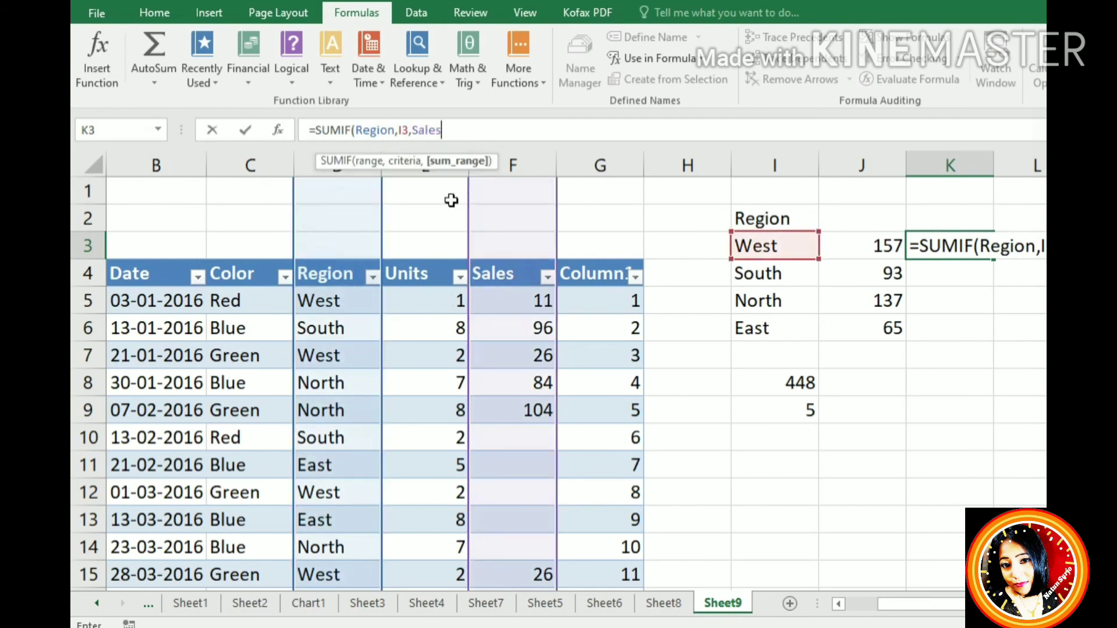
{"action": "type", "text": ")"}
{"action": "key", "text": "Return"}
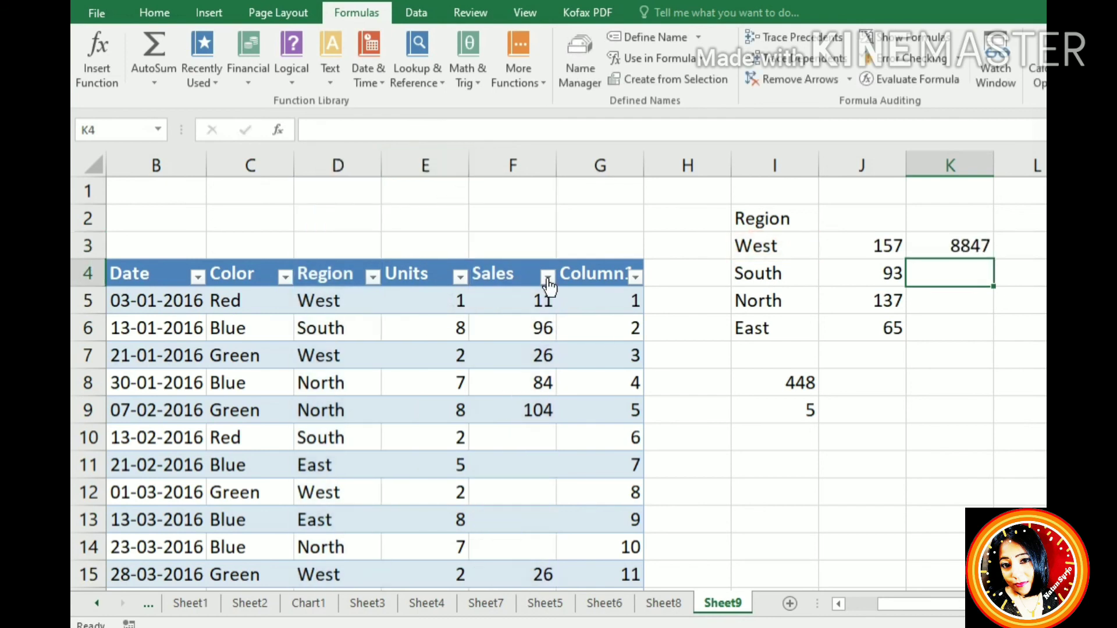
- Fill the SUMIF formula from K3 down through K6 to cover the South, North and East regions
{"action": "left_click", "coordinate": [532, 417]}
{"action": "left_click", "coordinate": [970, 250]}
{"action": "left_click_drag", "start_coordinate": [993, 260], "coordinate": [993, 343]}
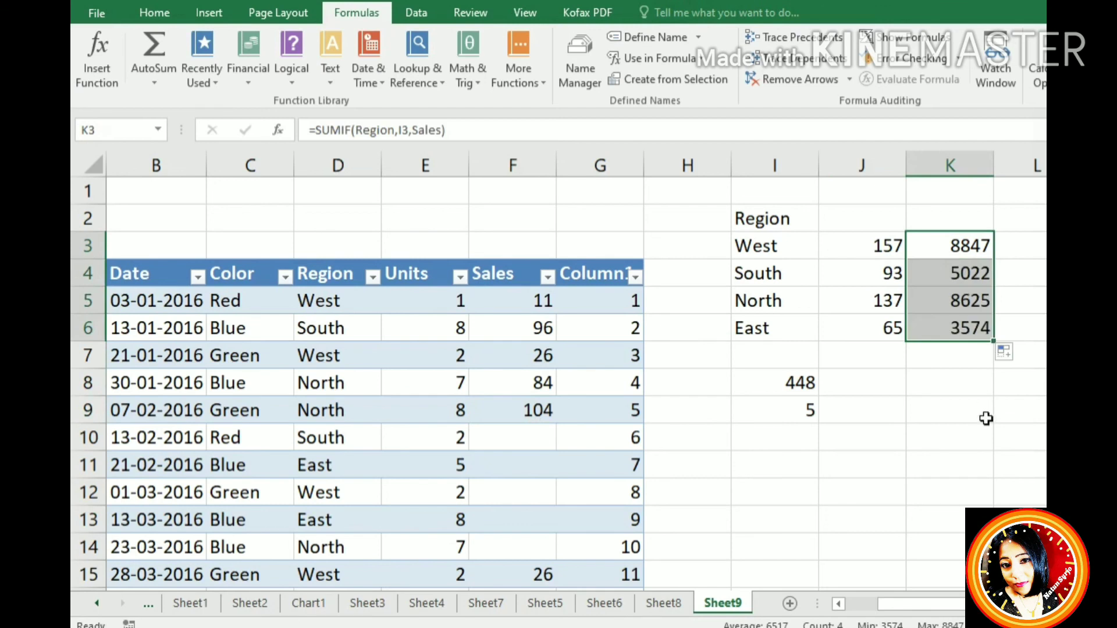
- Compare the West count formula in J3 and its criteria in I3 with the SUMIF formulas in K3:K6
{"action": "left_click", "coordinate": [968, 243]}
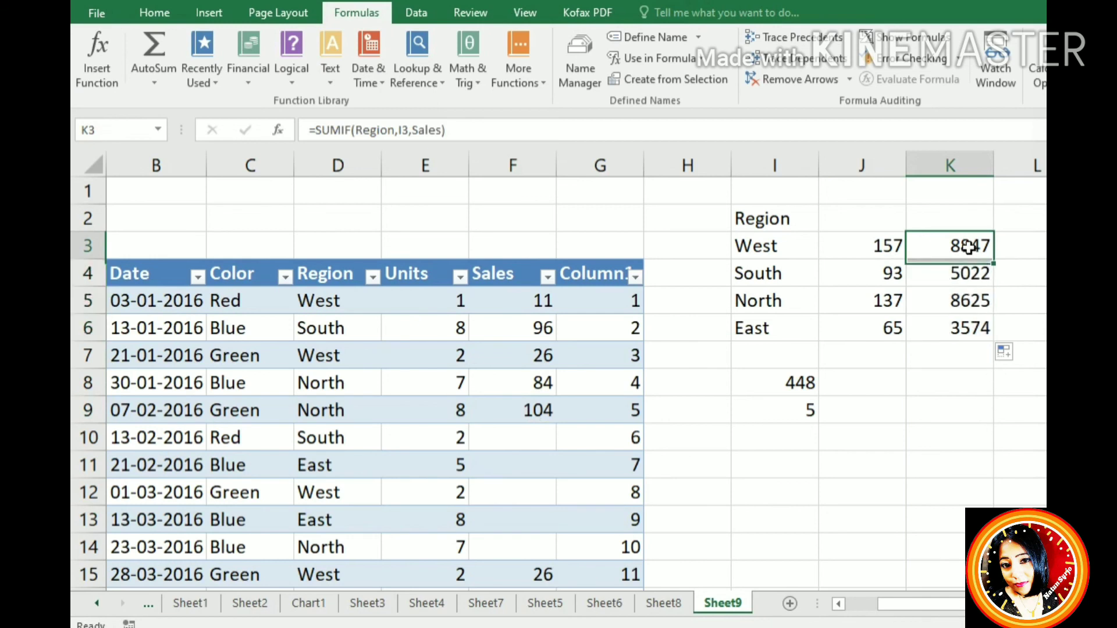
{"action": "left_click", "coordinate": [790, 258]}
{"action": "left_click", "coordinate": [881, 249]}
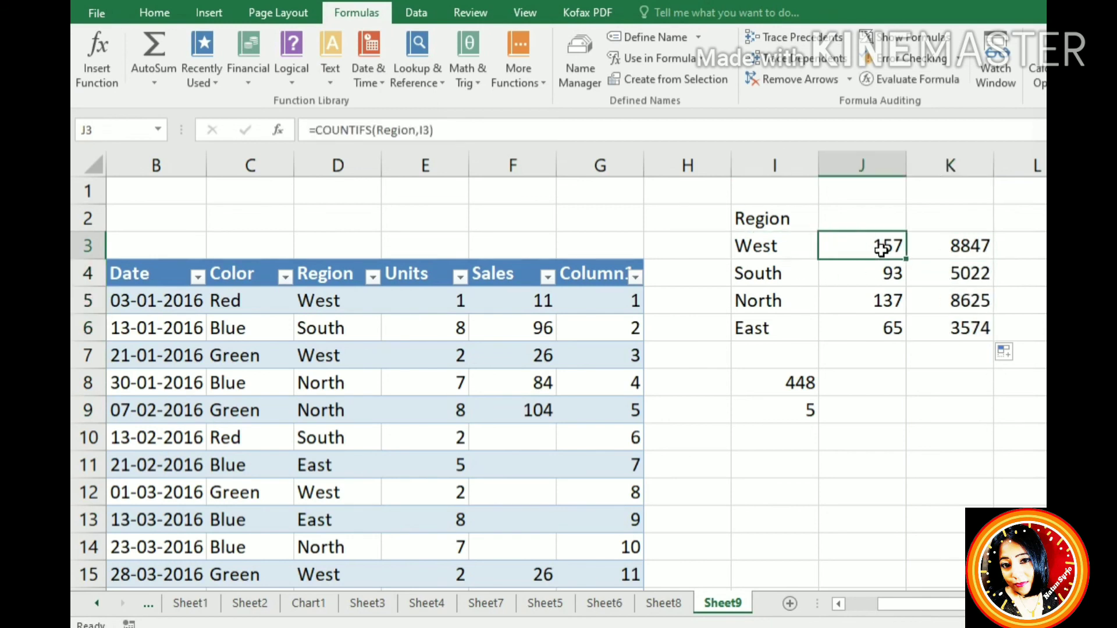
{"action": "left_click", "coordinate": [764, 256]}
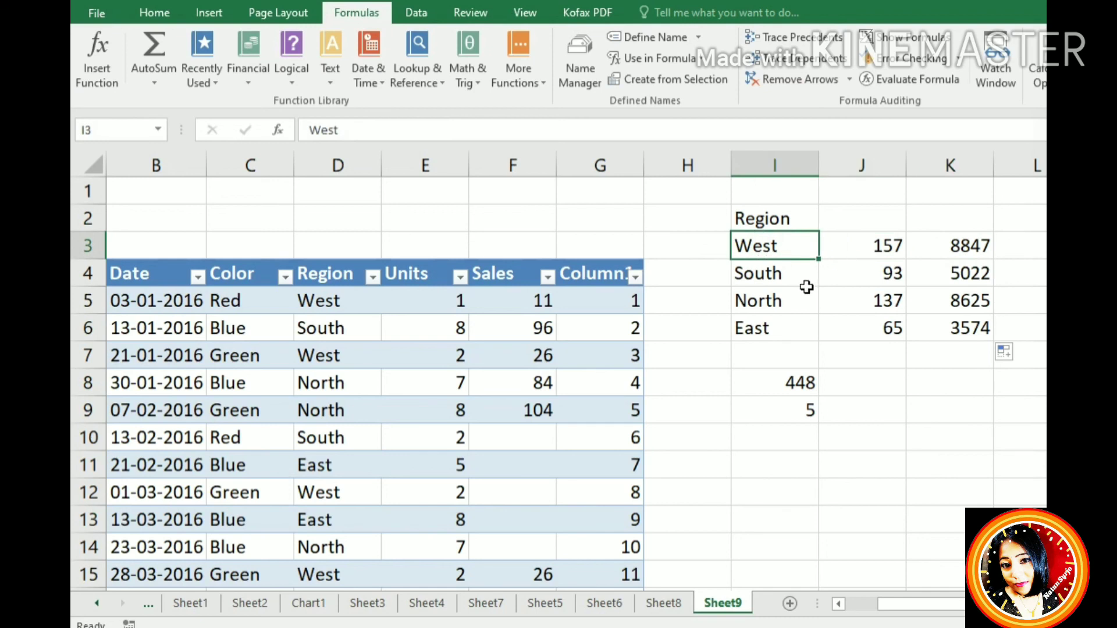
{"action": "left_click", "coordinate": [967, 252]}
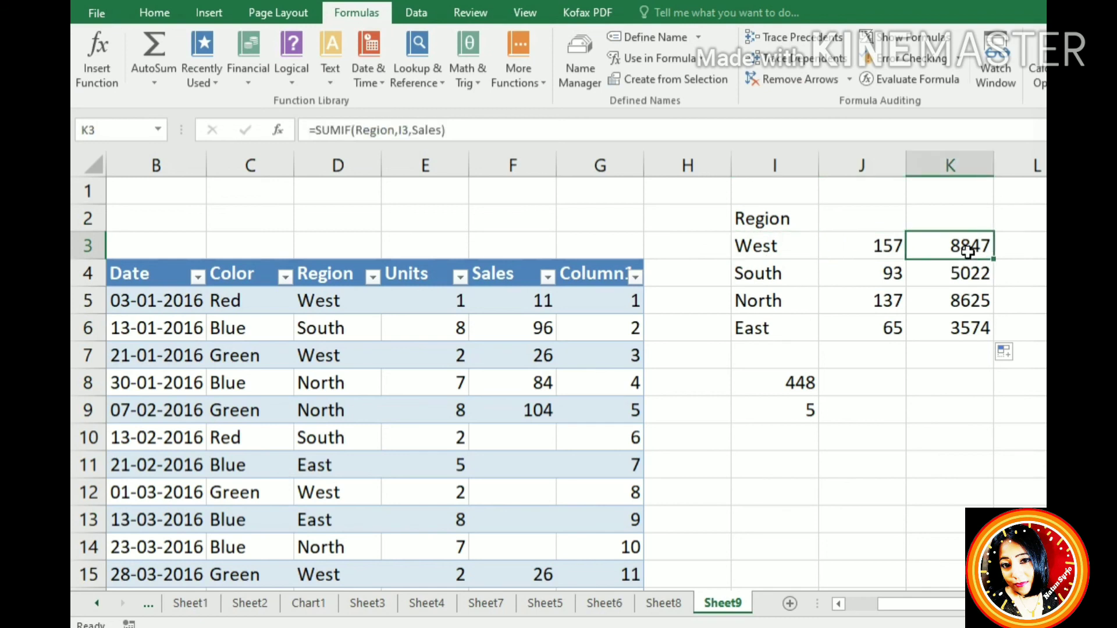
{"action": "left_click", "coordinate": [961, 284]}
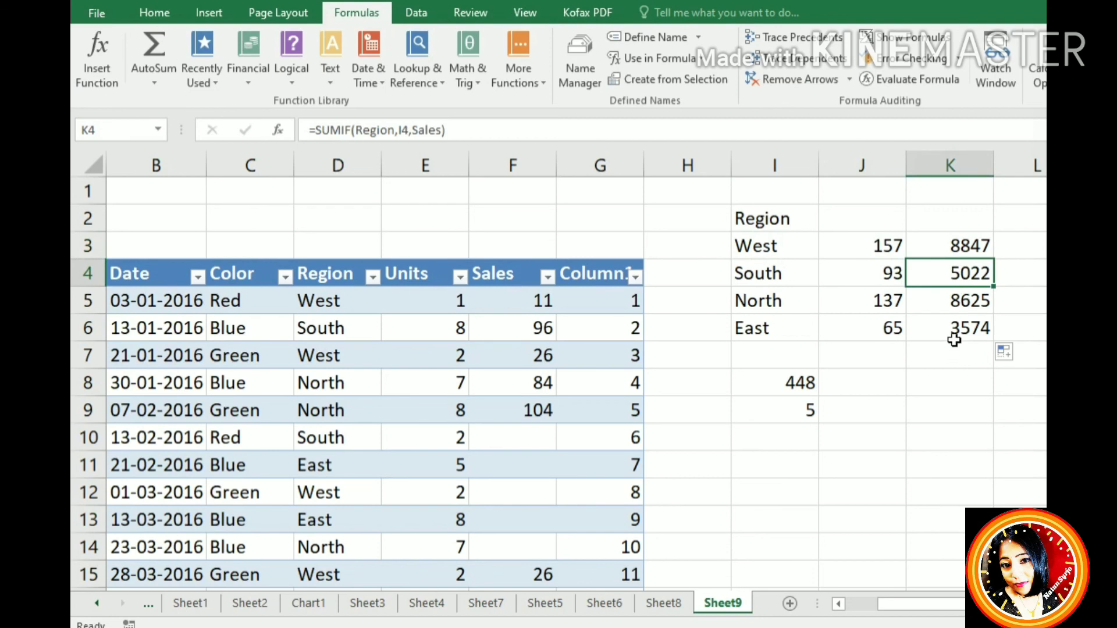
{"action": "left_click", "coordinate": [966, 302]}
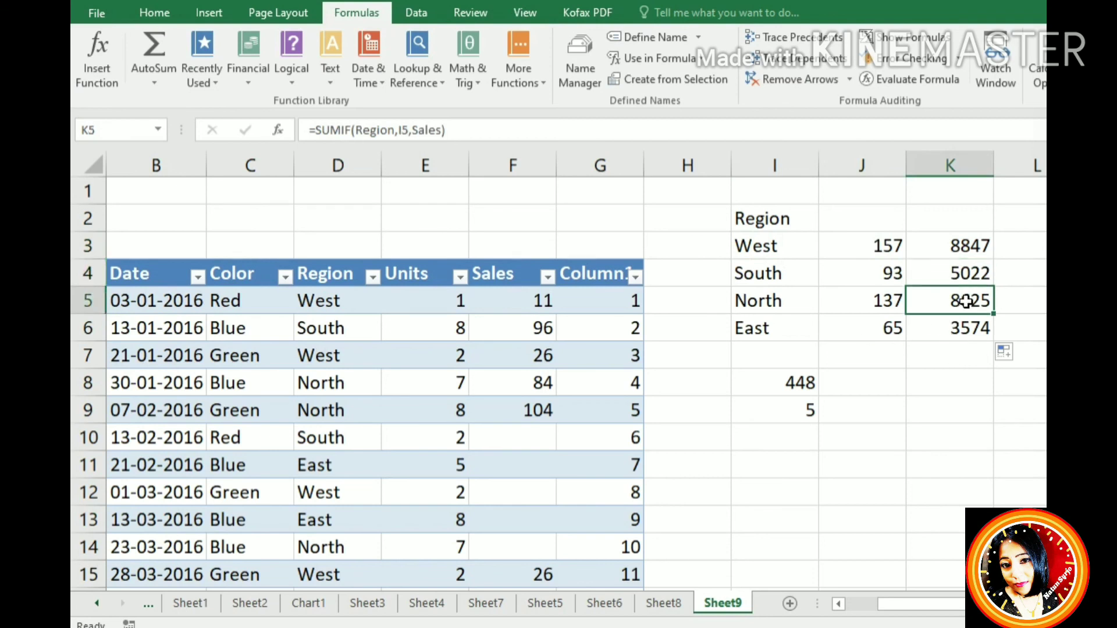
{"action": "left_click", "coordinate": [985, 335]}
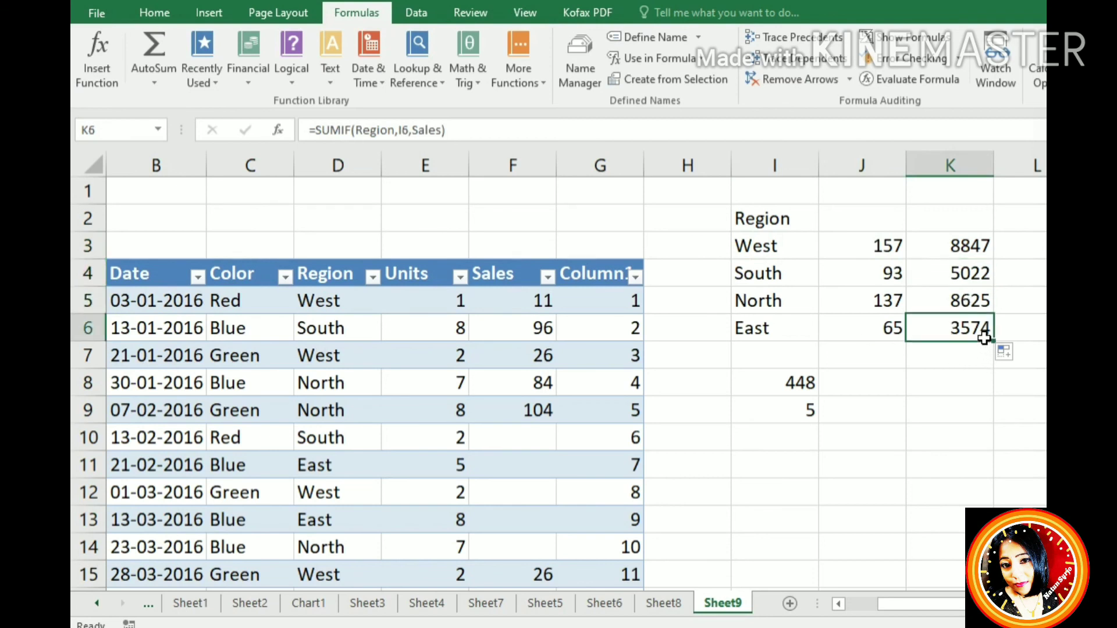